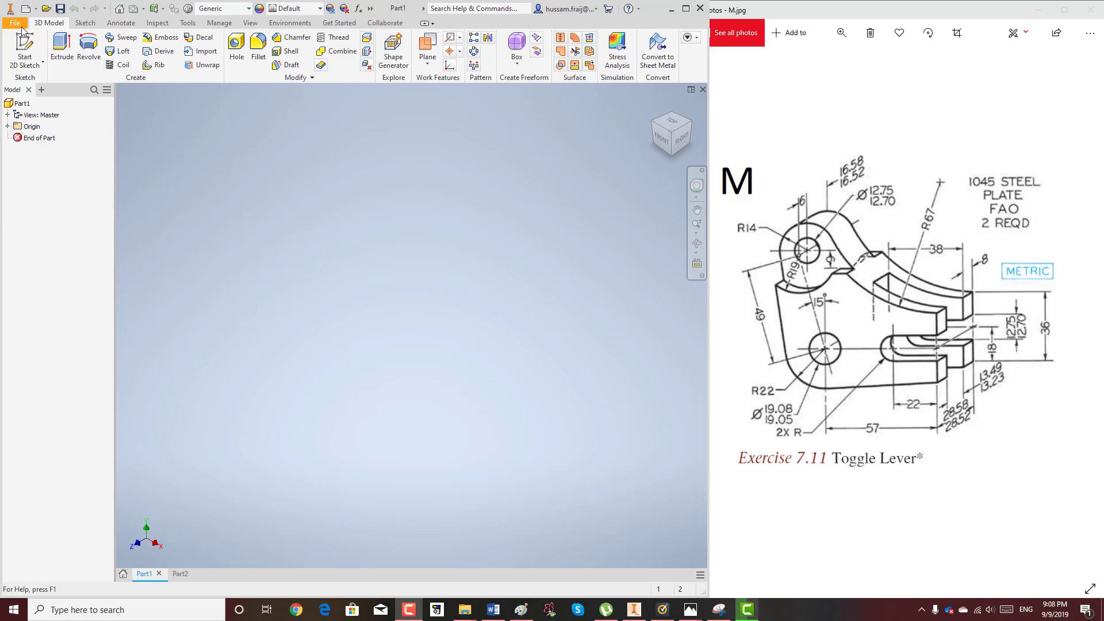
# - Create a new part from the Standard (mm).ipt template and return to the home view
pyautogui.click(15, 23)
pyautogui.click(38, 65)
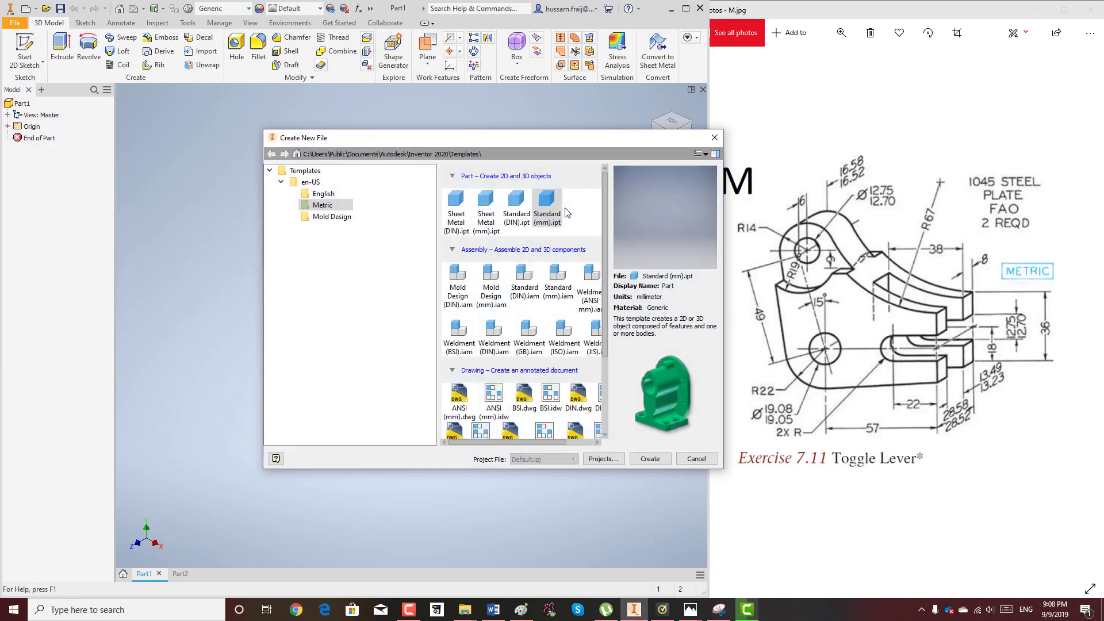
pyautogui.click(651, 459)
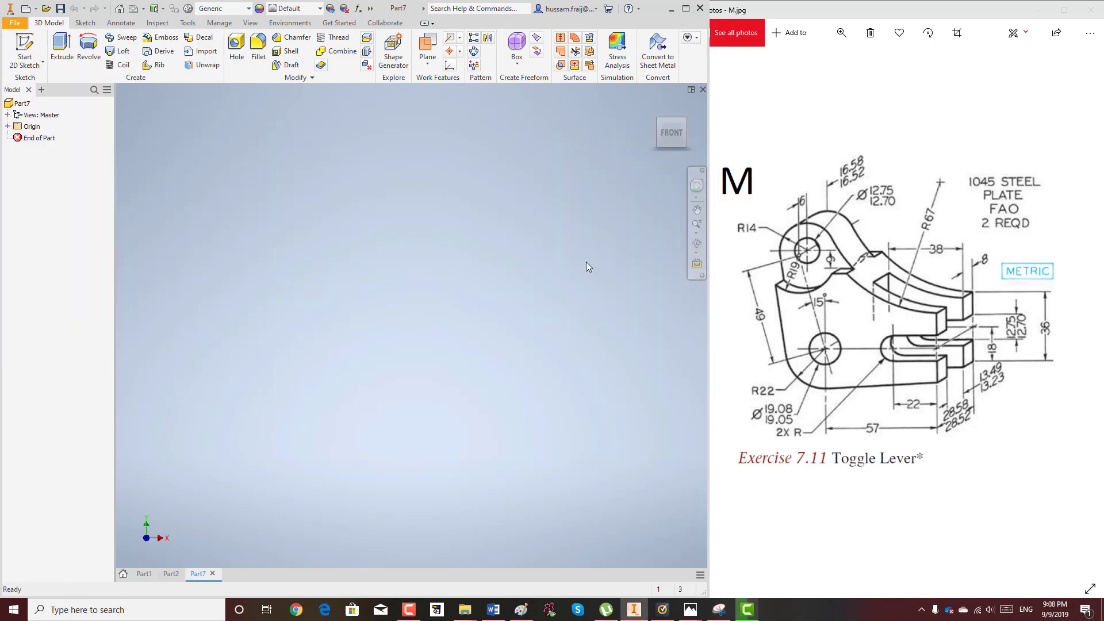
pyautogui.click(655, 107)
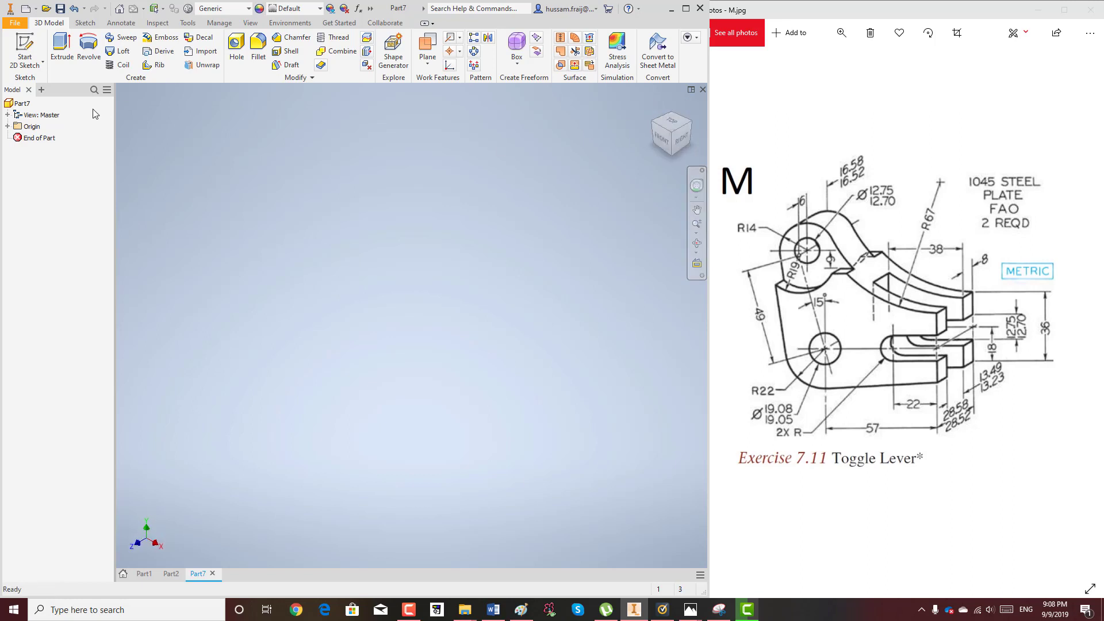
# - Start a 2D sketch on the part's XY Plane
pyautogui.click(7, 125)
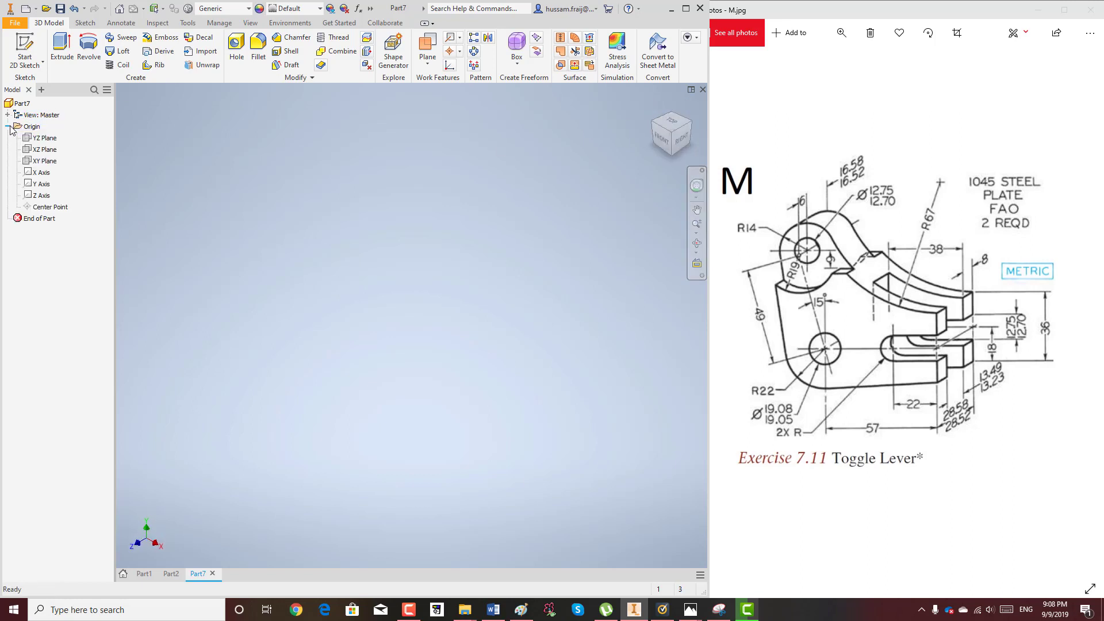
pyautogui.click(46, 161)
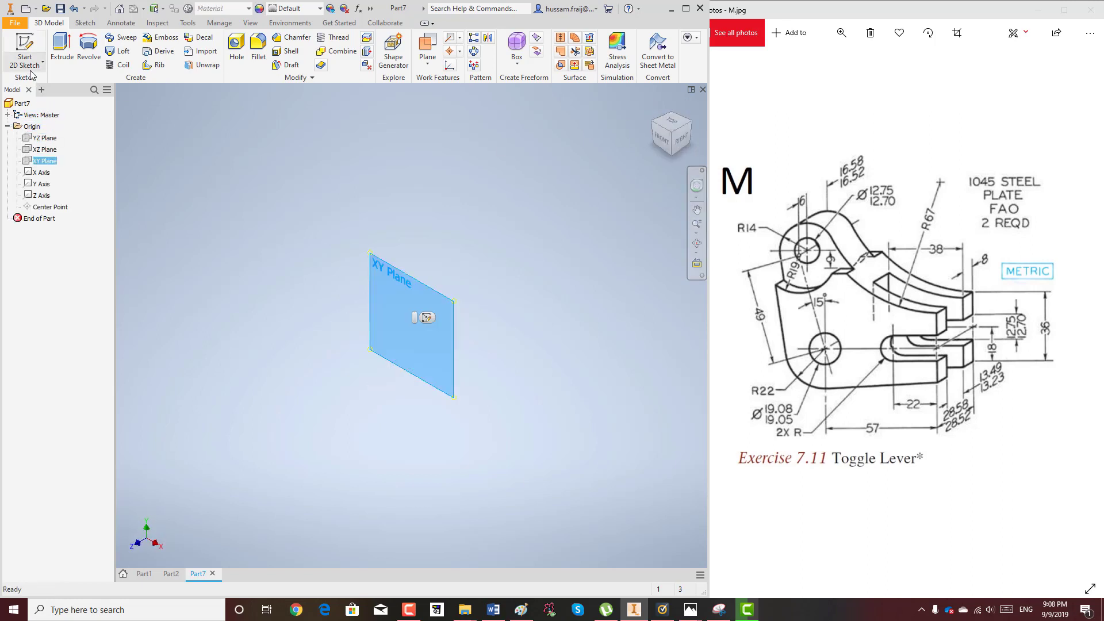
pyautogui.click(30, 64)
pyautogui.click(40, 84)
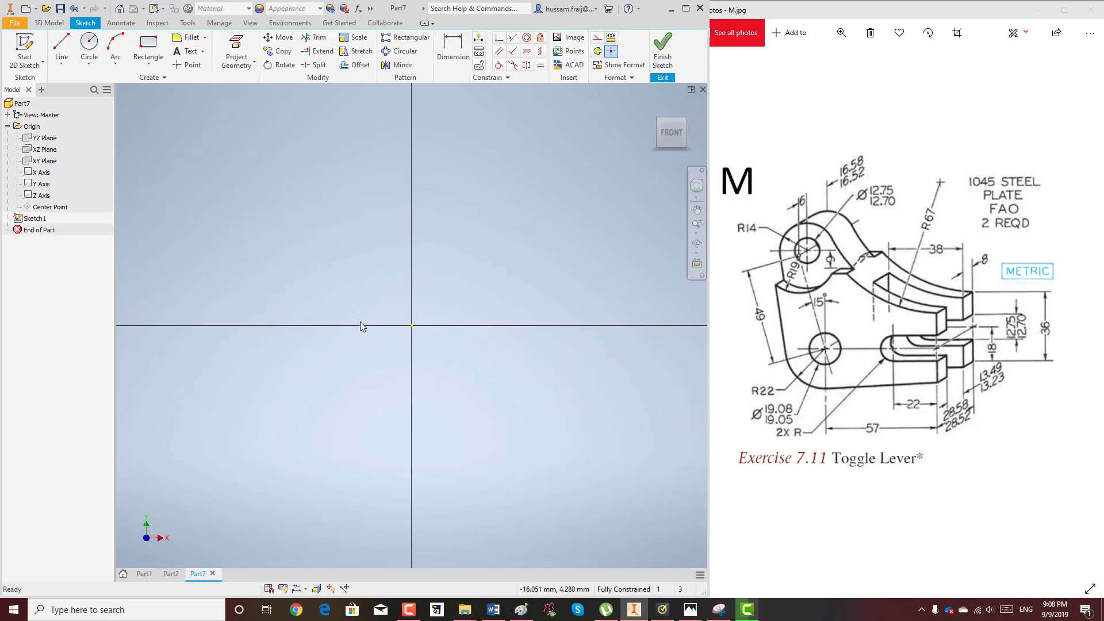
# - Draw two concentric circles at the origin, 19.06 mm and 44 mm (22*2) in diameter
pyautogui.click(89, 46)
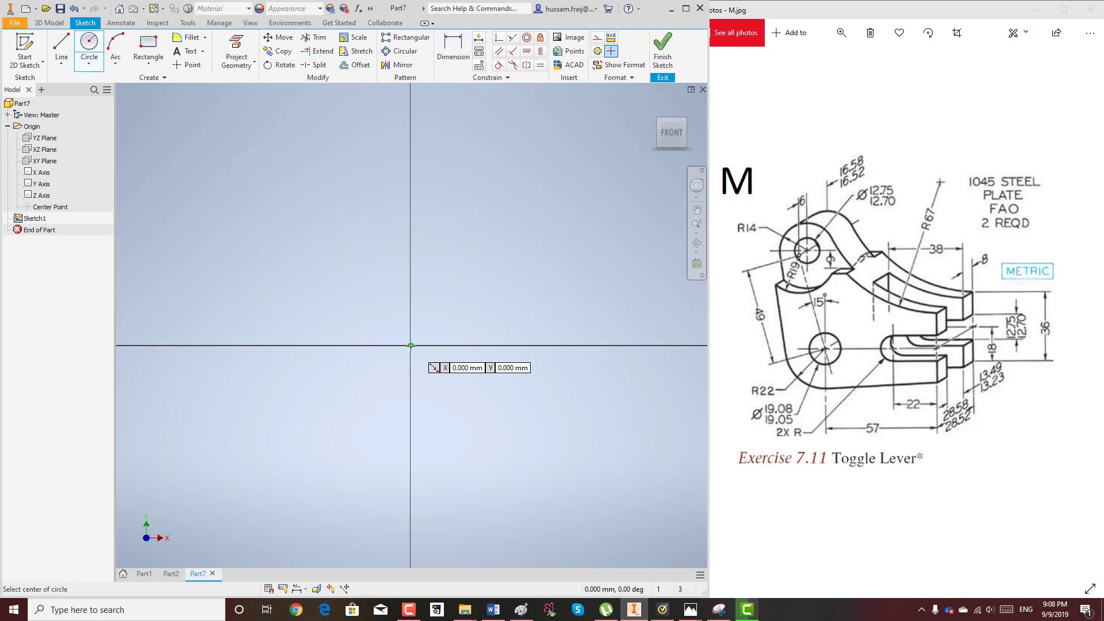
pyautogui.click(411, 346)
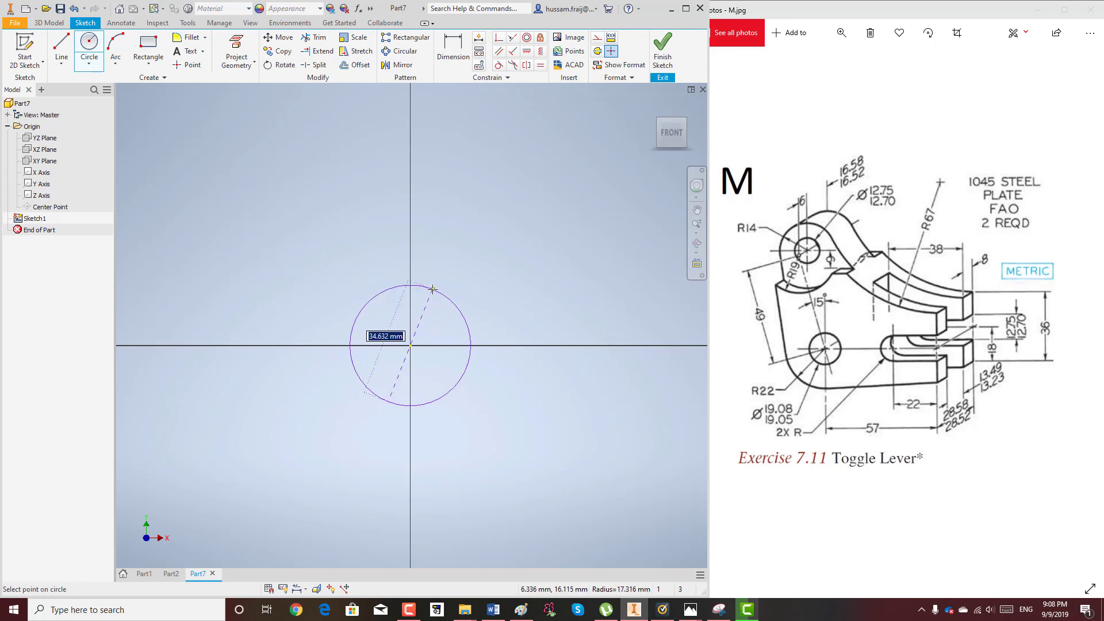
pyautogui.write('19.06')
pyautogui.press('Return')
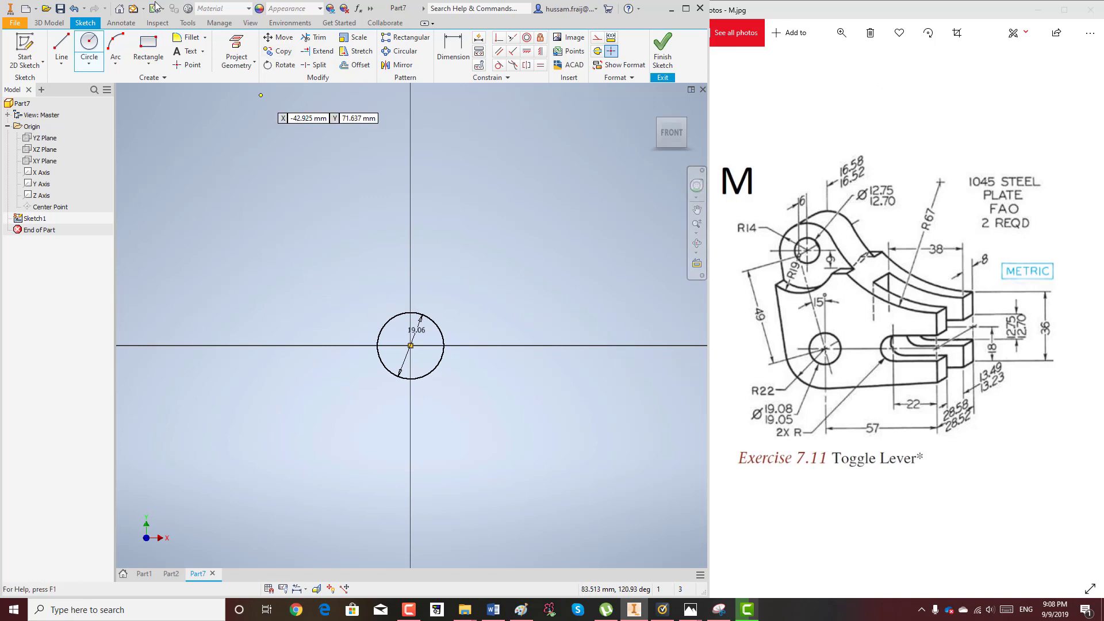
pyautogui.click(410, 345)
pyautogui.write('22*2')
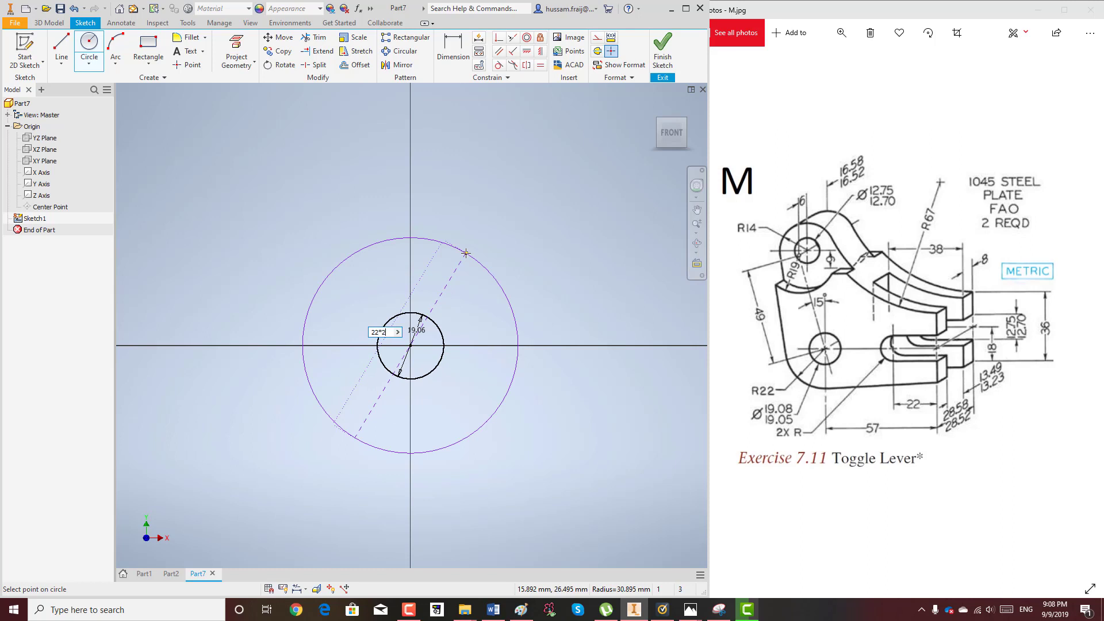
pyautogui.press('Return')
pyautogui.scroll(-4, 333, 372)
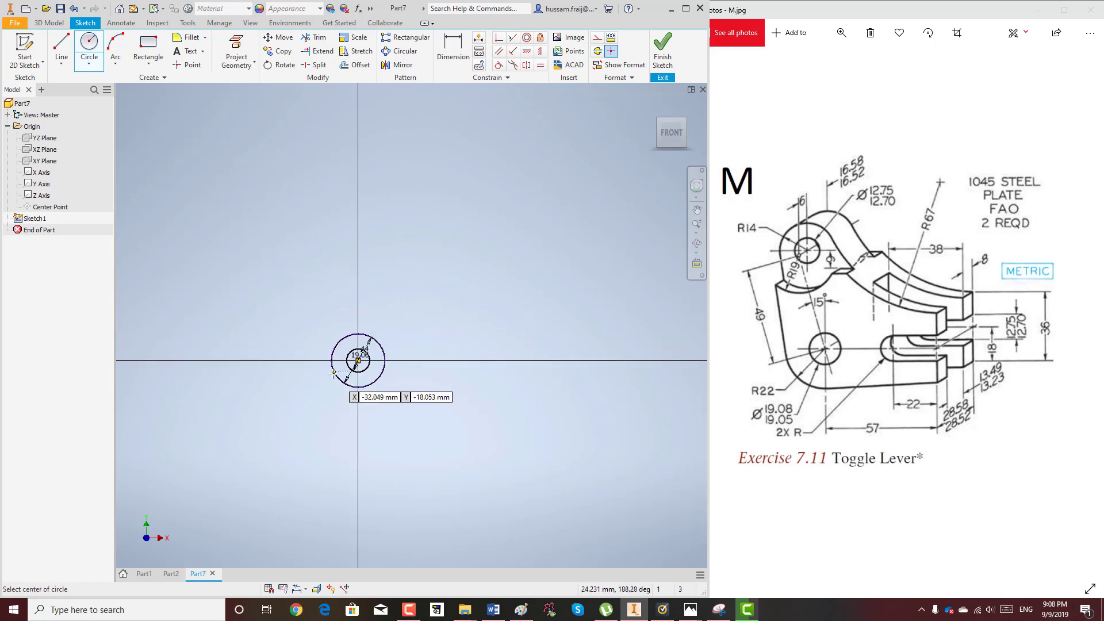
pyautogui.click(61, 46)
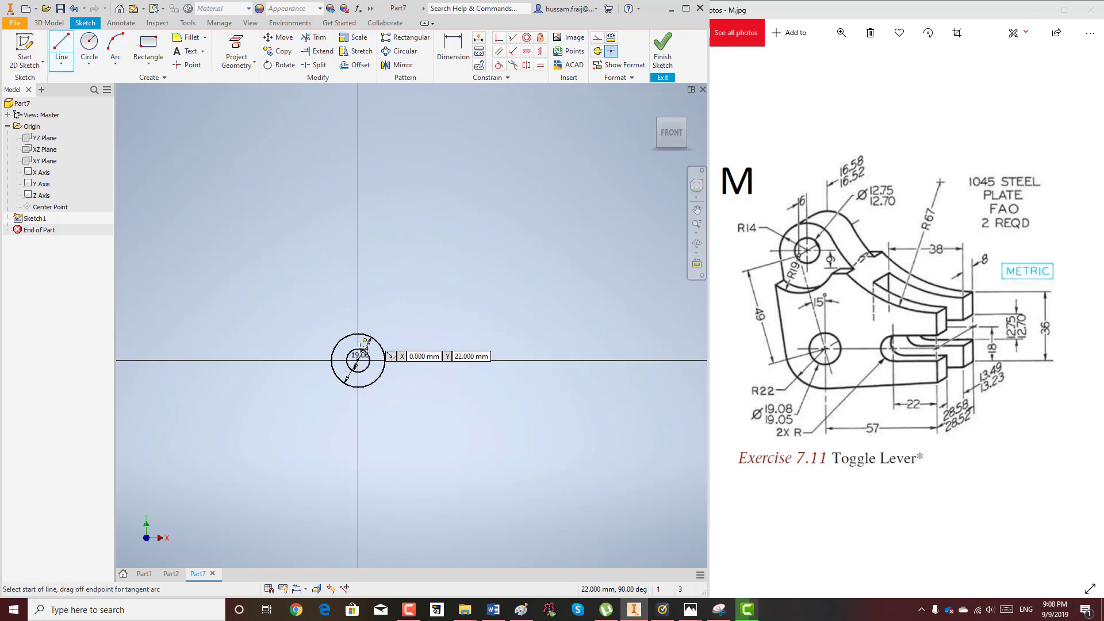
# - Draw a vertical line up from the circle centre and make it construction geometry
pyautogui.click(358, 360)
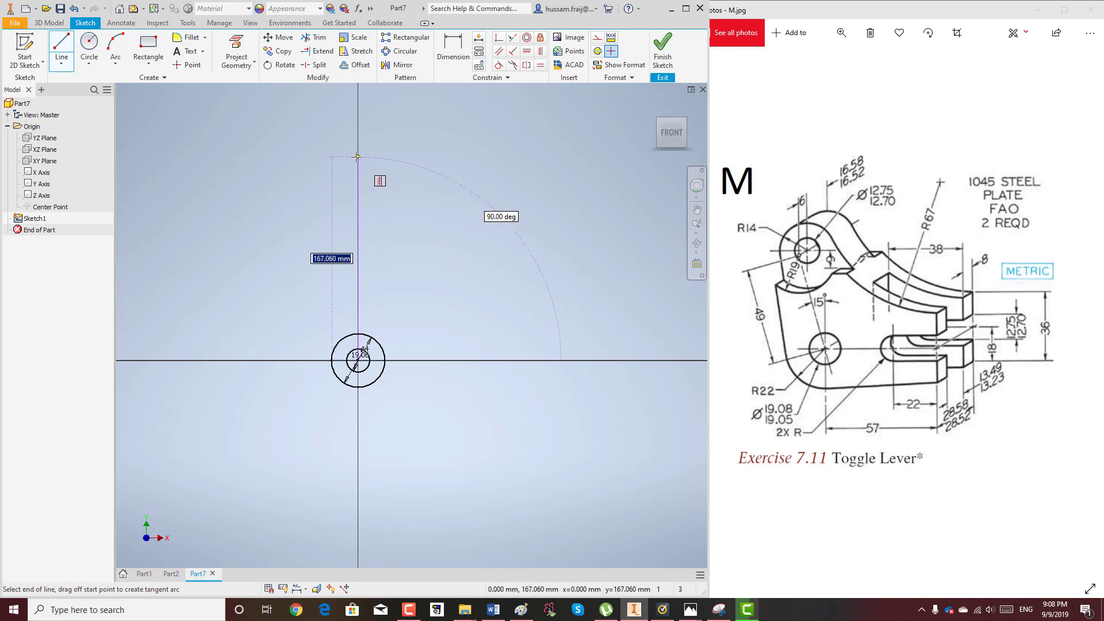
pyautogui.click(356, 156)
pyautogui.press('Escape')
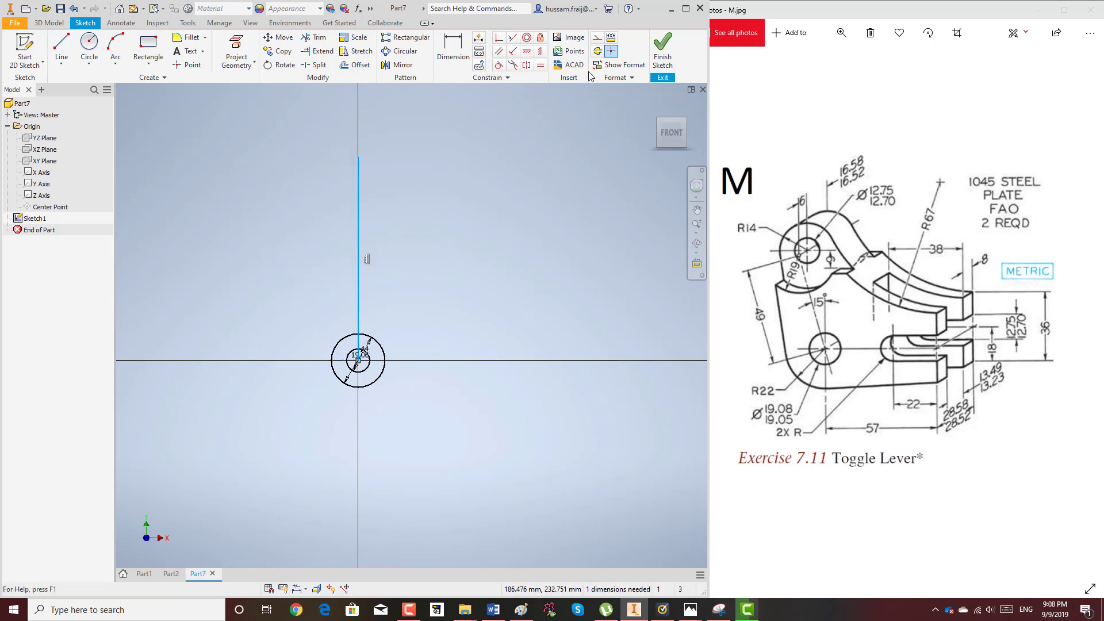
pyautogui.click(598, 36)
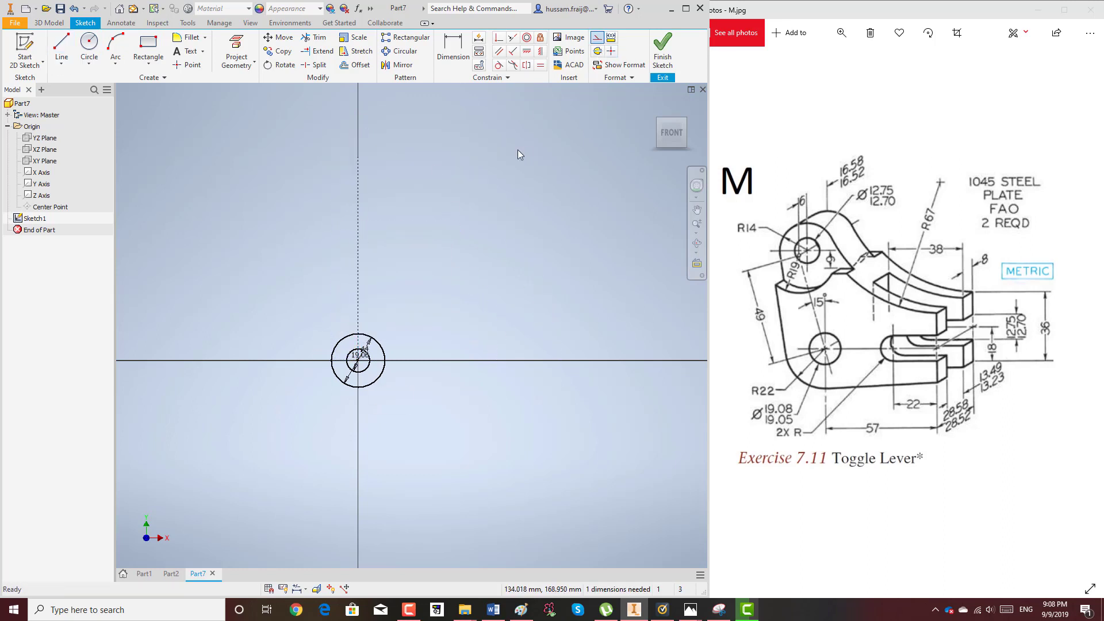
# - Draw a slanted line from the circle centre rising up and to the left
pyautogui.click(63, 46)
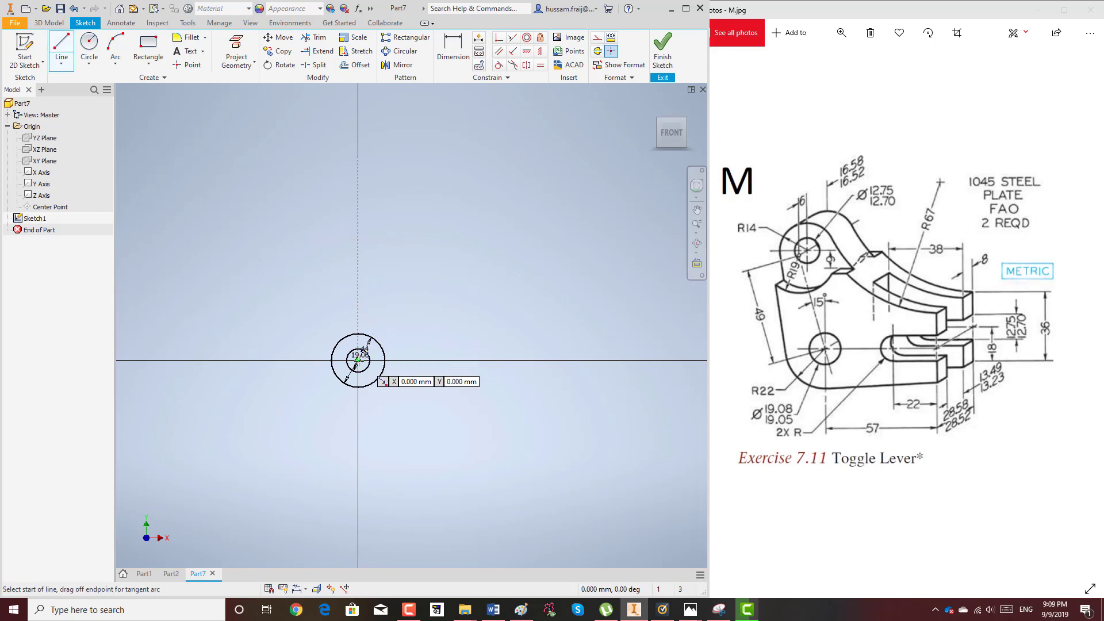
pyautogui.click(357, 361)
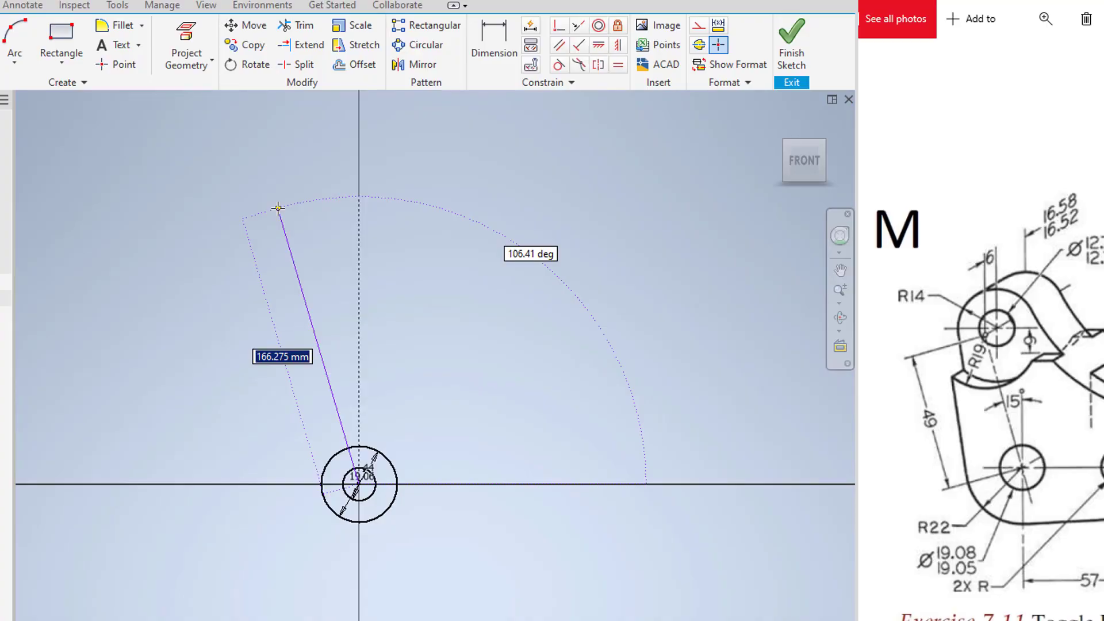
pyautogui.click(278, 209)
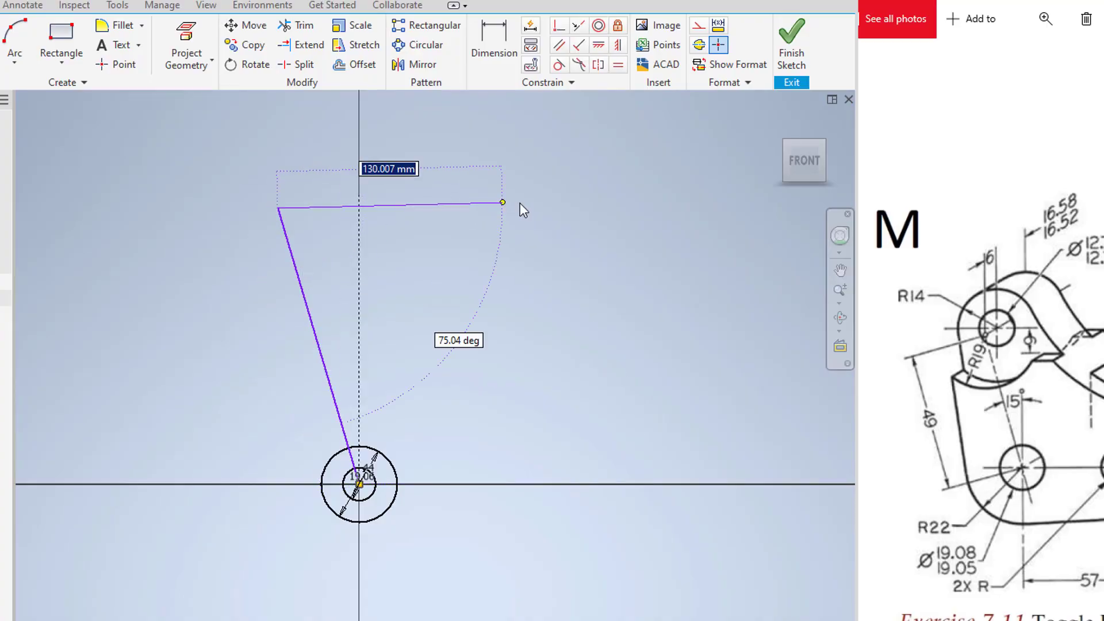
pyautogui.click(490, 63)
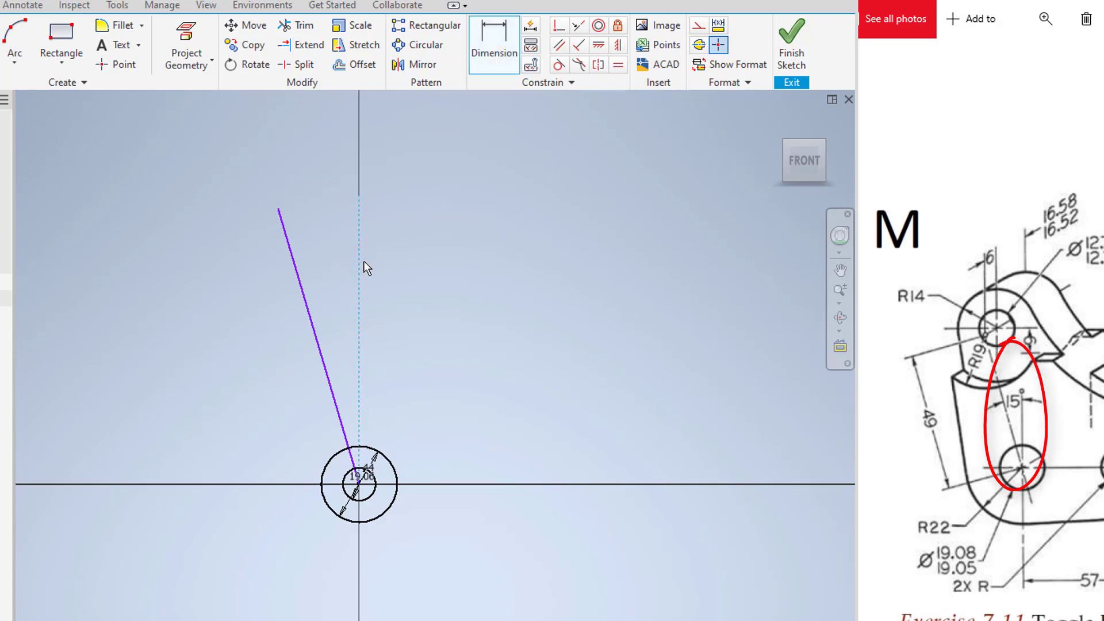
# - Dimension the angle between the slanted and vertical construction lines as 15°
pyautogui.click(305, 281)
pyautogui.click(359, 230)
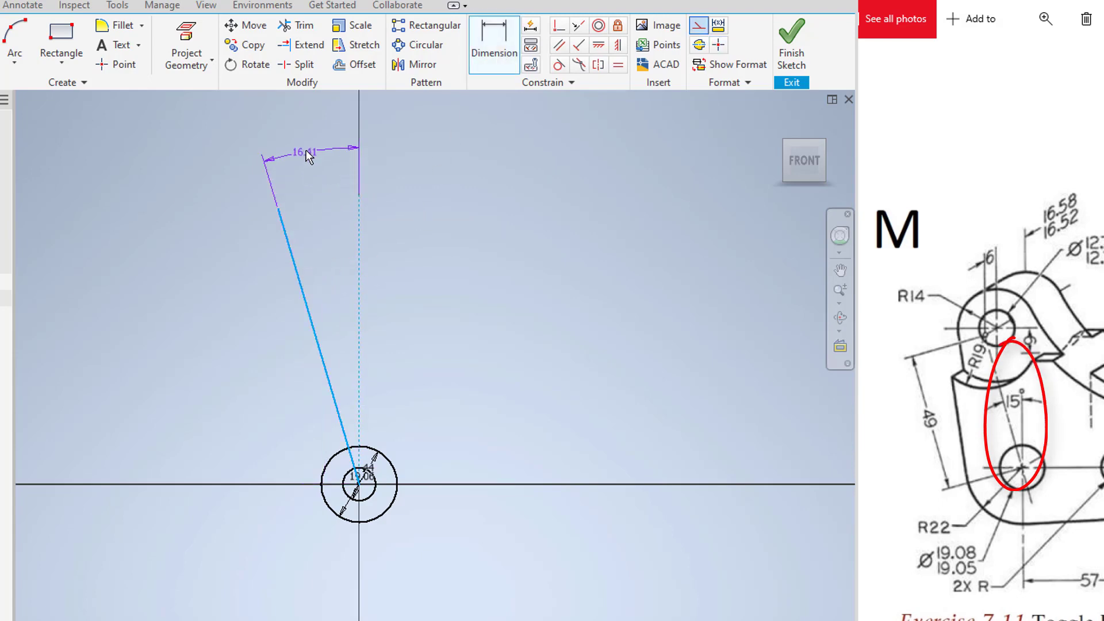
pyautogui.click(305, 151)
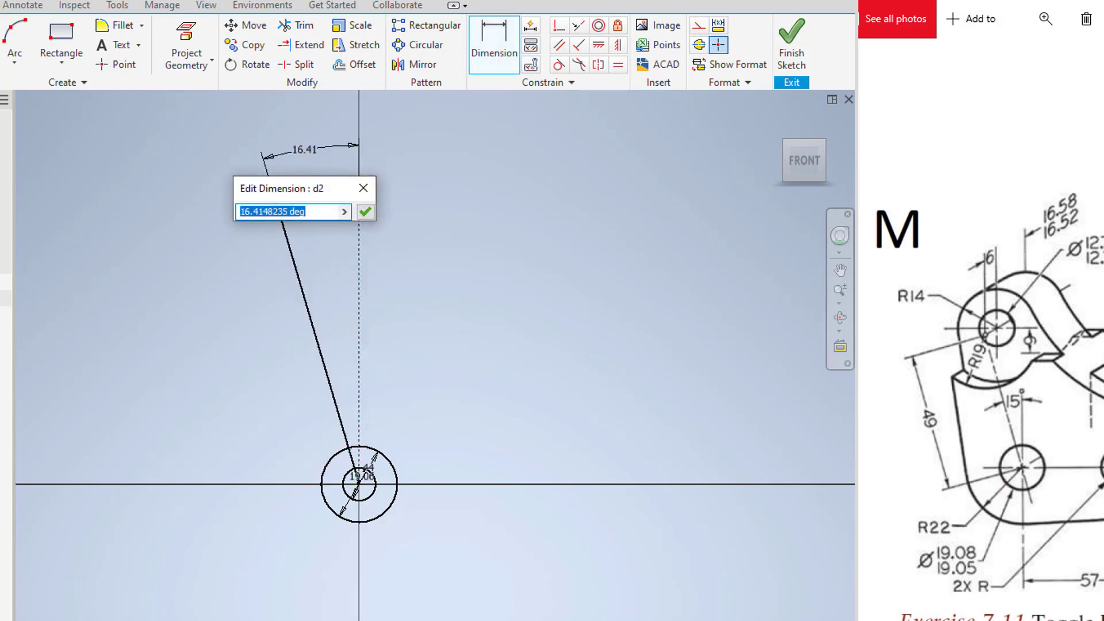
pyautogui.write('15')
pyautogui.press('Return')
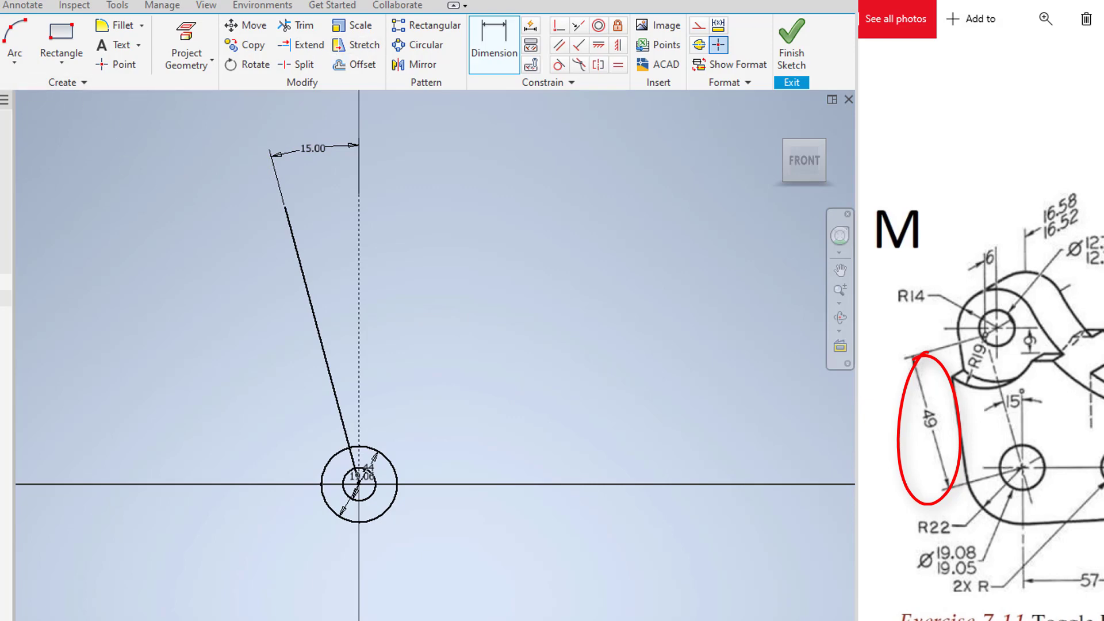
# - Dimension the slanted line's length as 49 mm
pyautogui.click(308, 303)
pyautogui.click(282, 312)
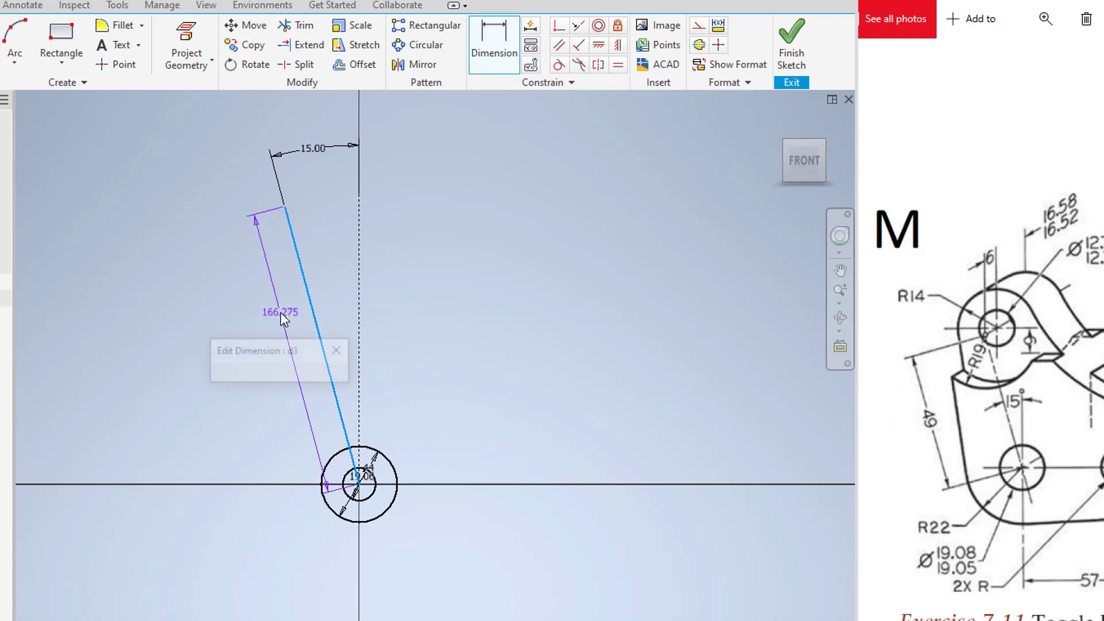
pyautogui.write('49')
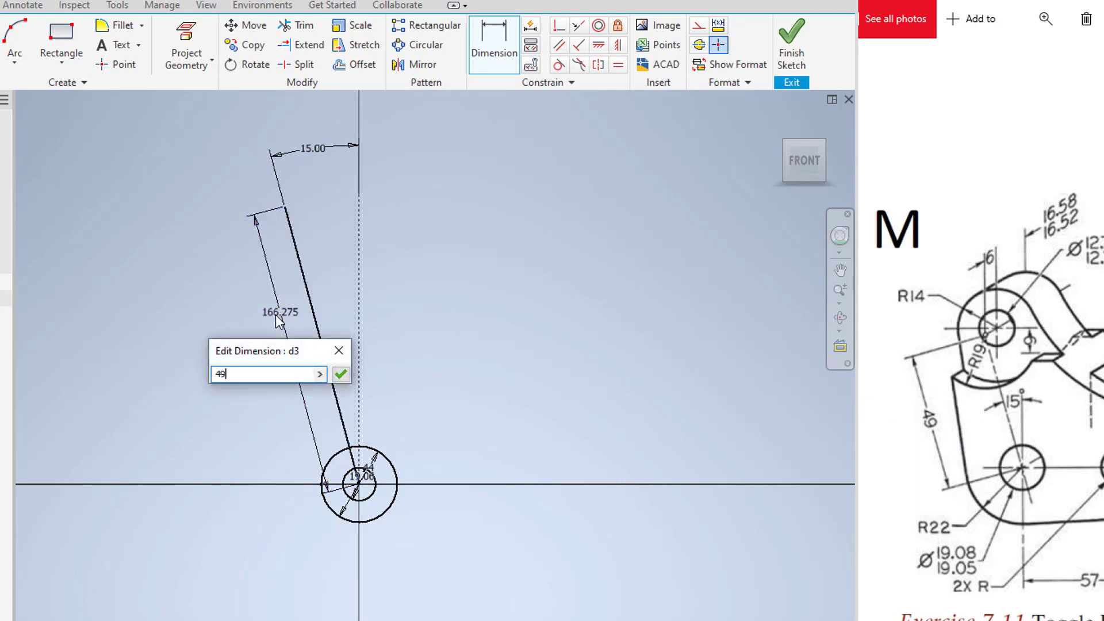
pyautogui.press('Return')
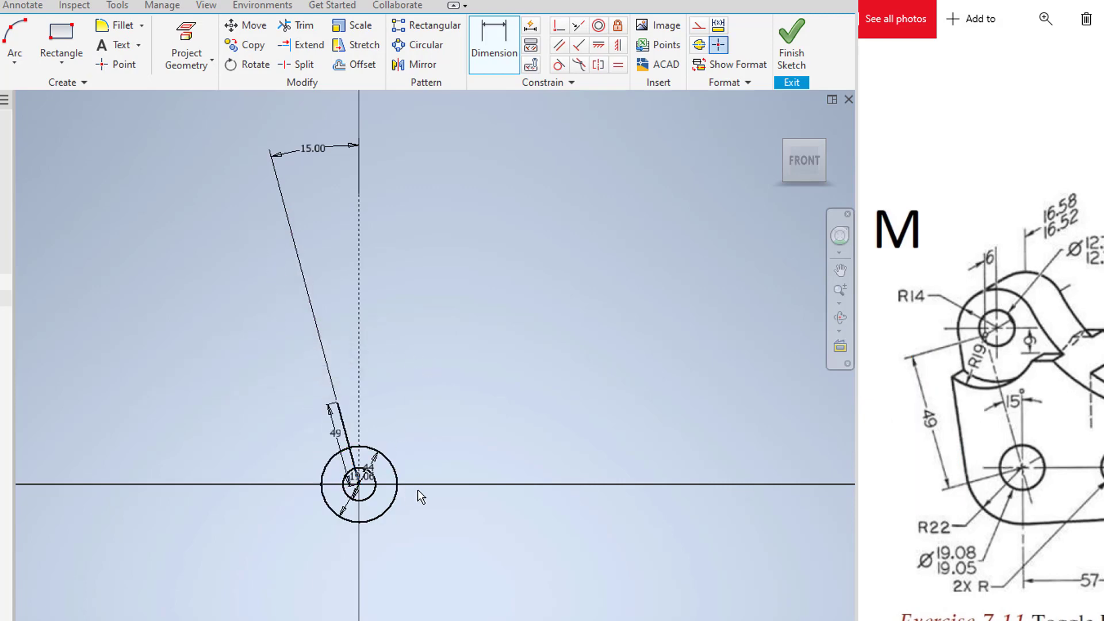
pyautogui.scroll(4, 443, 496)
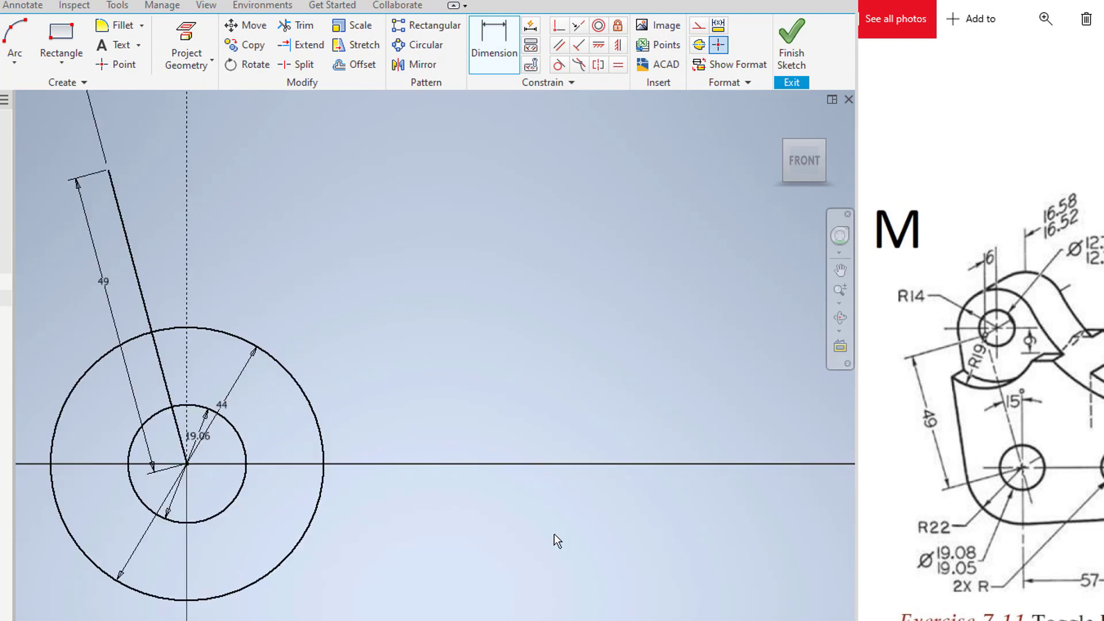
pyautogui.scroll(-2, 554, 534)
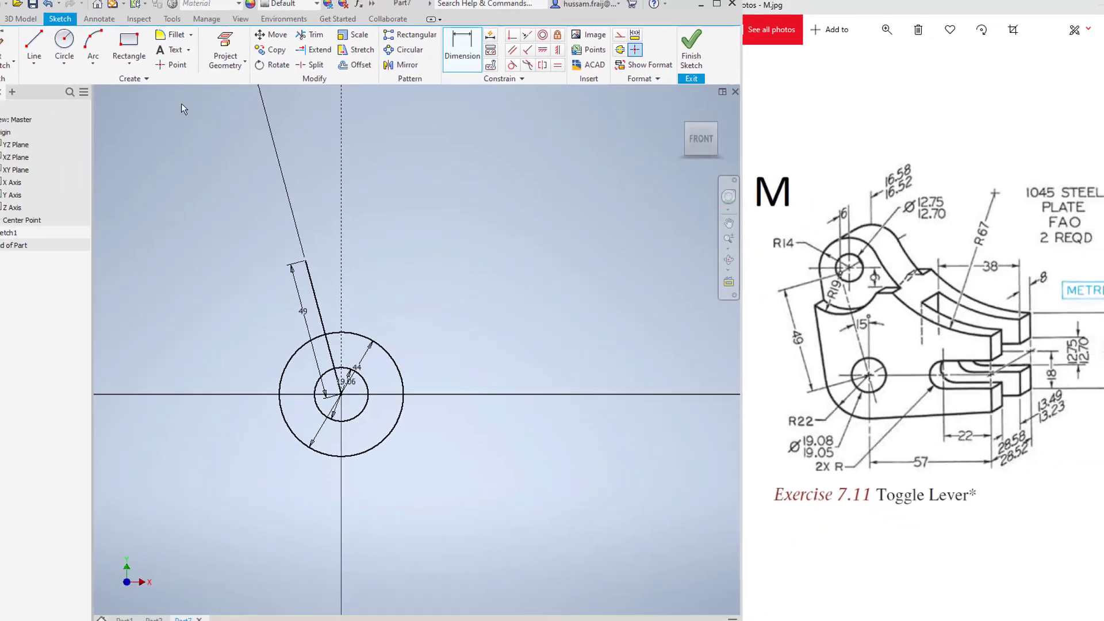
# - Draw a 28 mm diameter circle centred on the upper end of the 49 mm line
pyautogui.press('c')
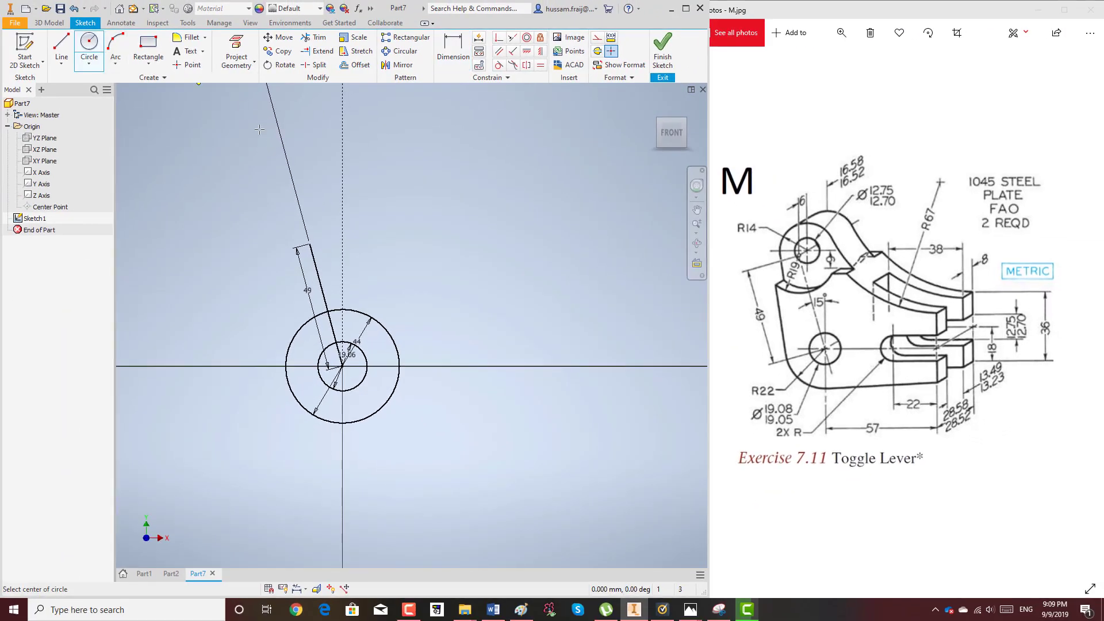
pyautogui.click(310, 243)
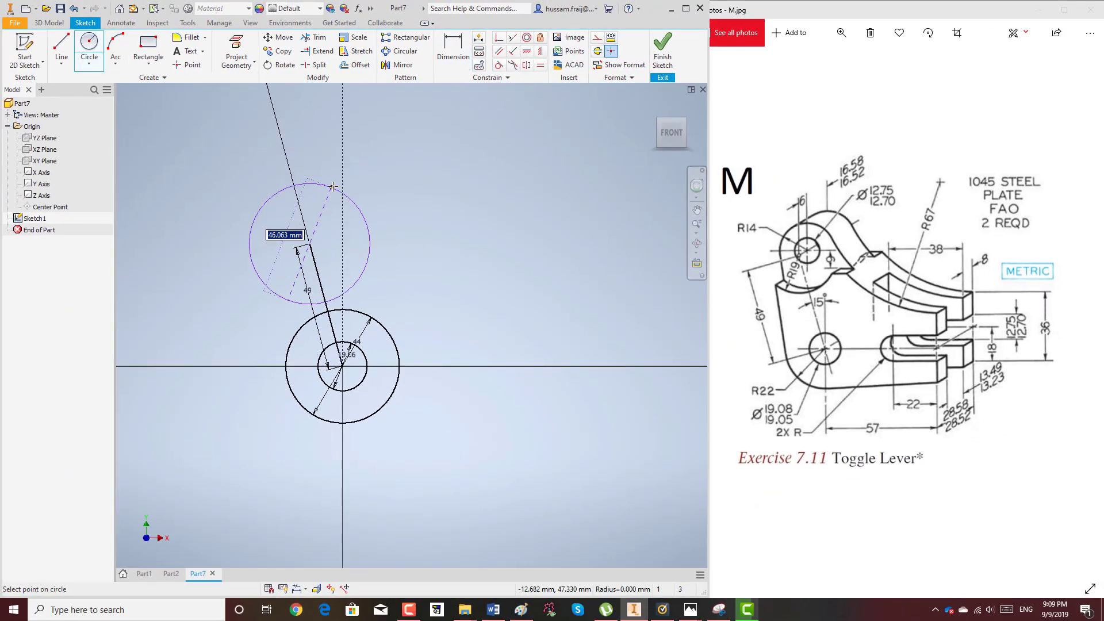
pyautogui.write('14*2')
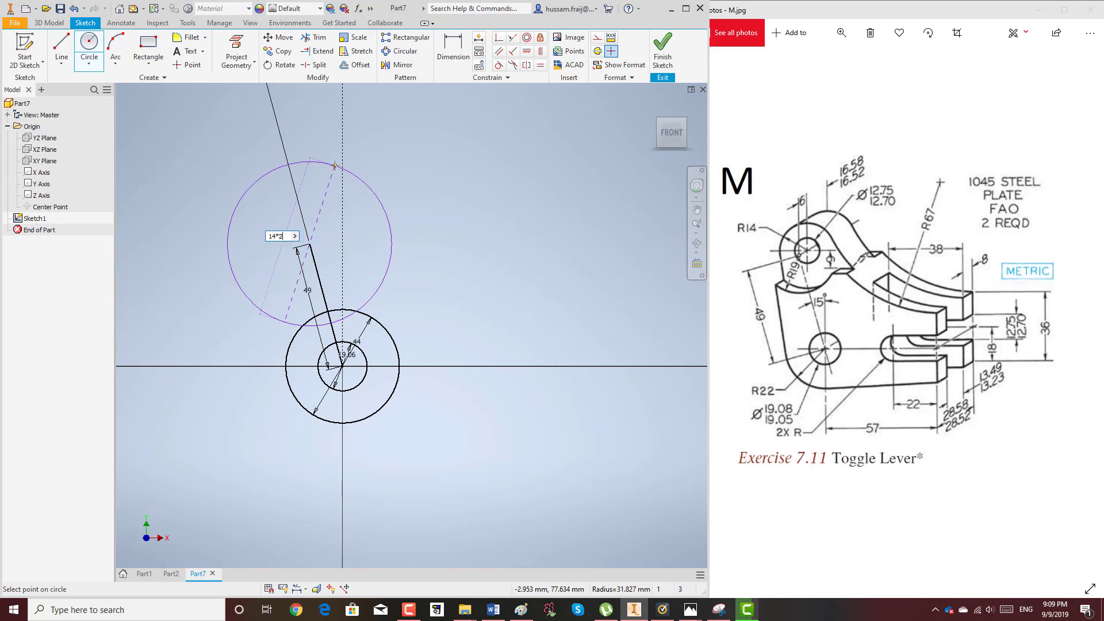
pyautogui.press('Return')
pyautogui.rightClick(489, 133)
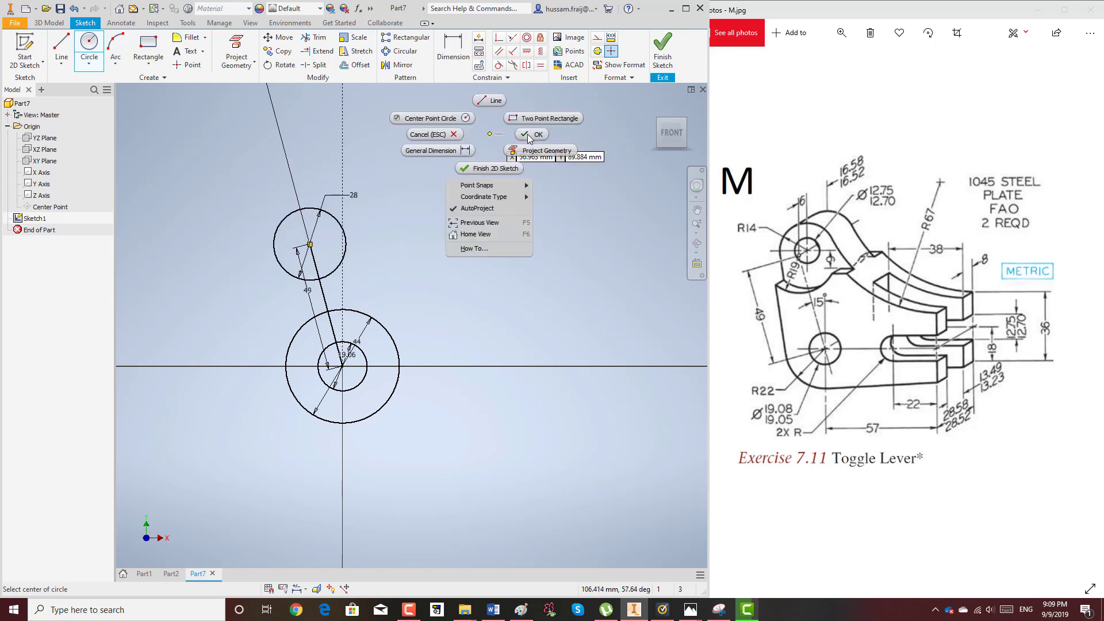
pyautogui.click(531, 135)
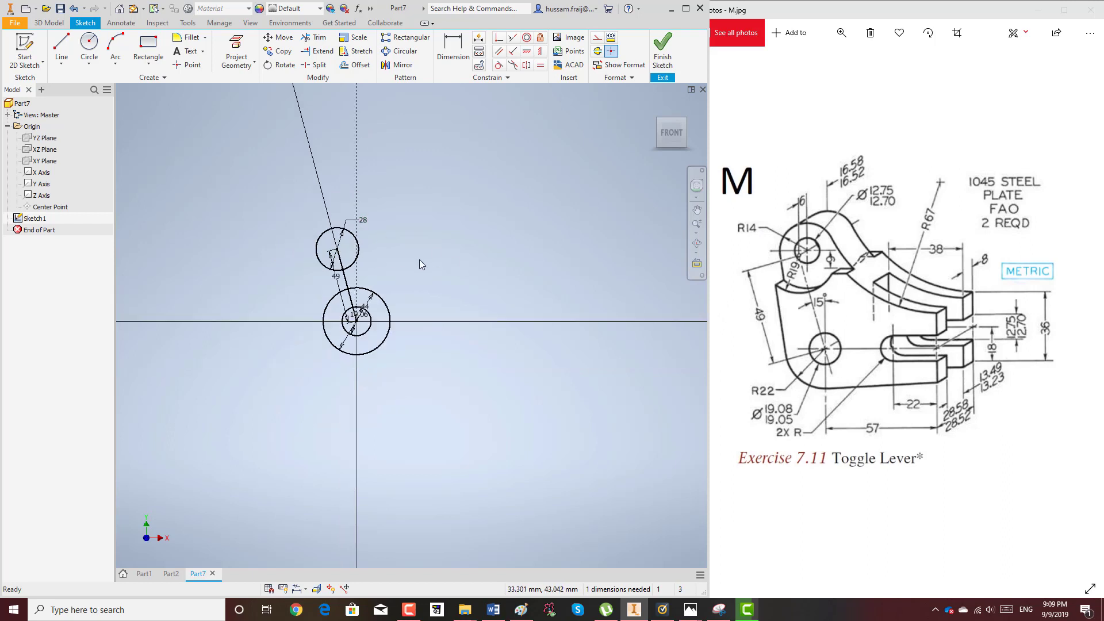
pyautogui.scroll(1, 420, 260)
# - Draw a vertical line to the right of the circles, extending below the axis
pyautogui.press('l')
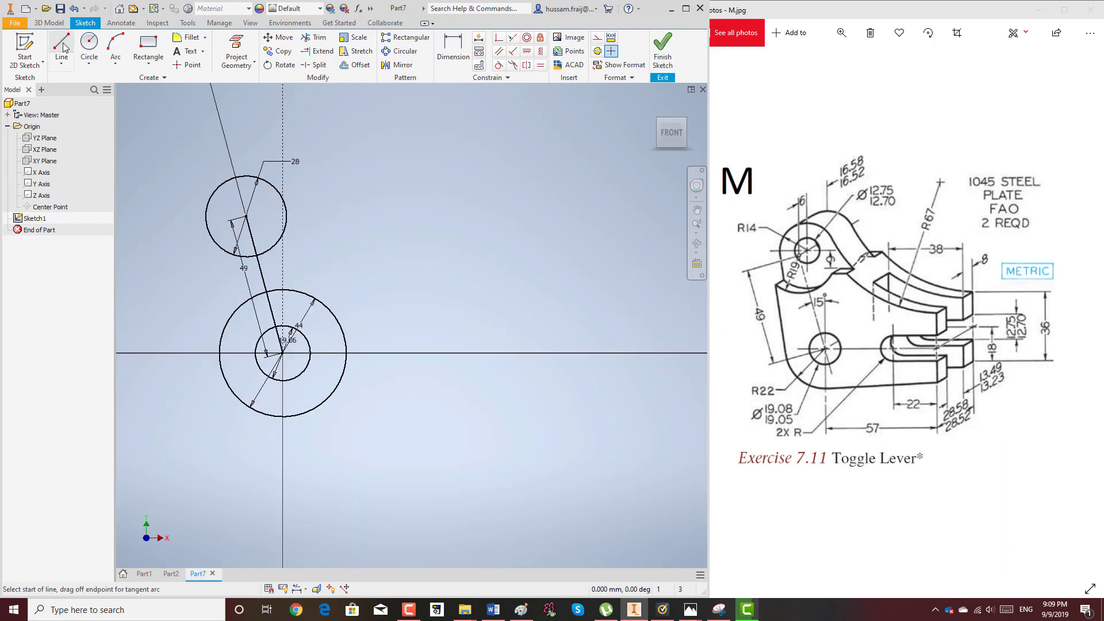
pyautogui.click(515, 222)
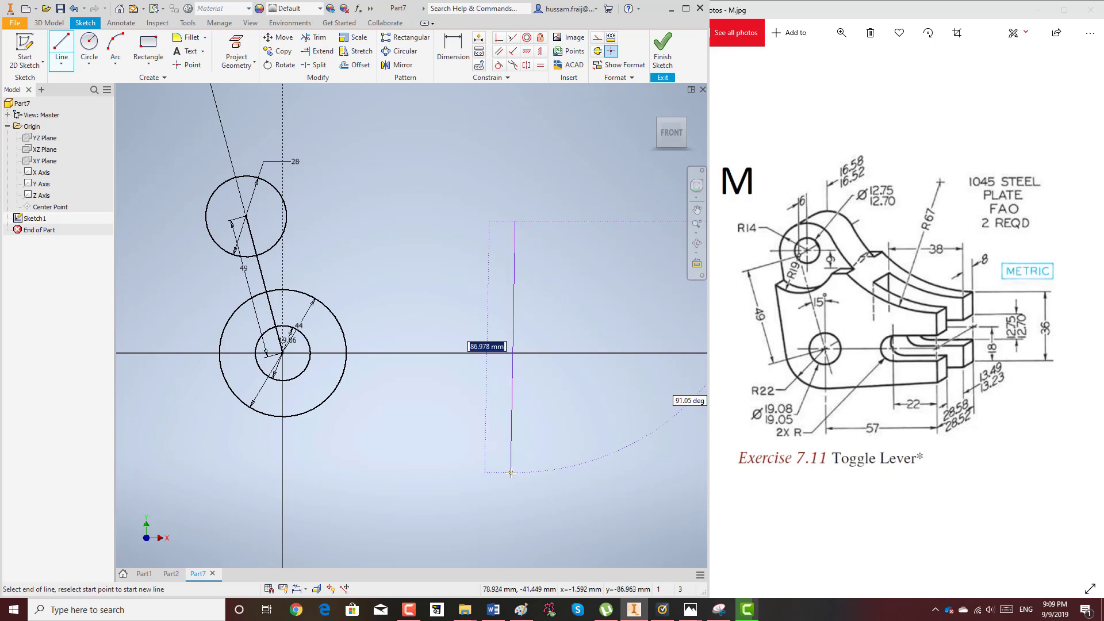
pyautogui.click(516, 472)
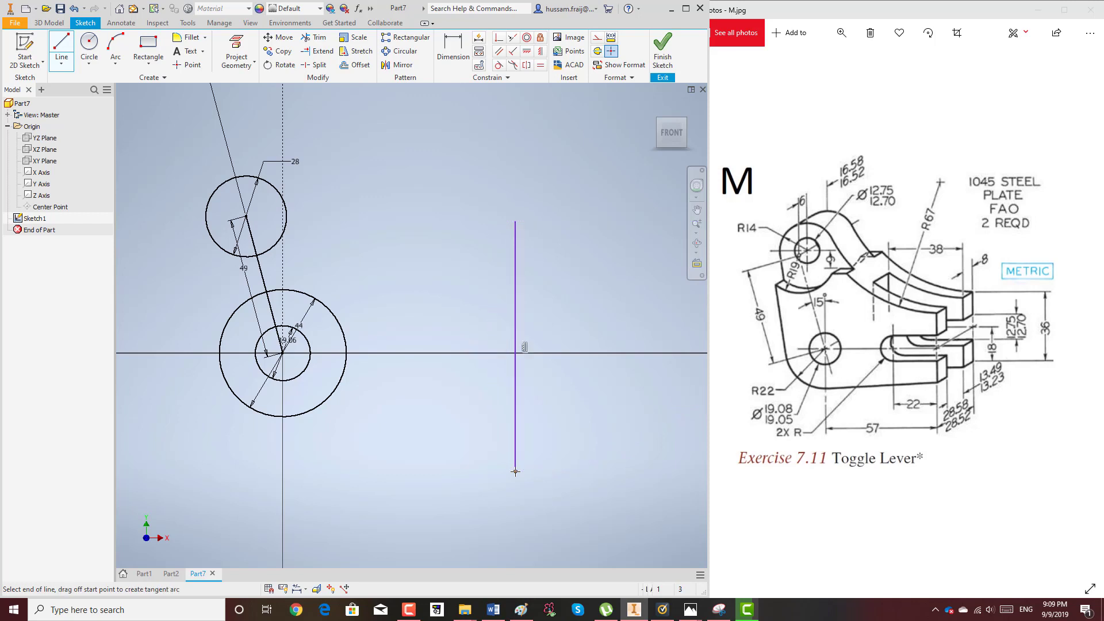
pyautogui.press('Escape')
pyautogui.scroll(-3, 451, 312)
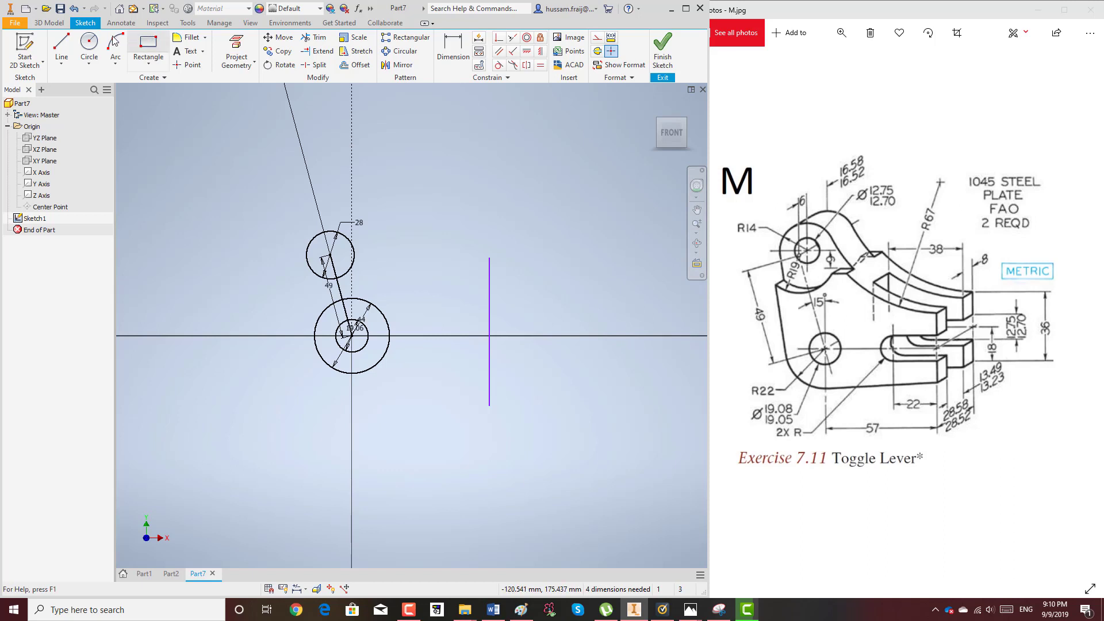
# - Draw a shallow sloping line beneath the large circle, running past the vertical line
pyautogui.click(61, 46)
pyautogui.scroll(-3, 431, 380)
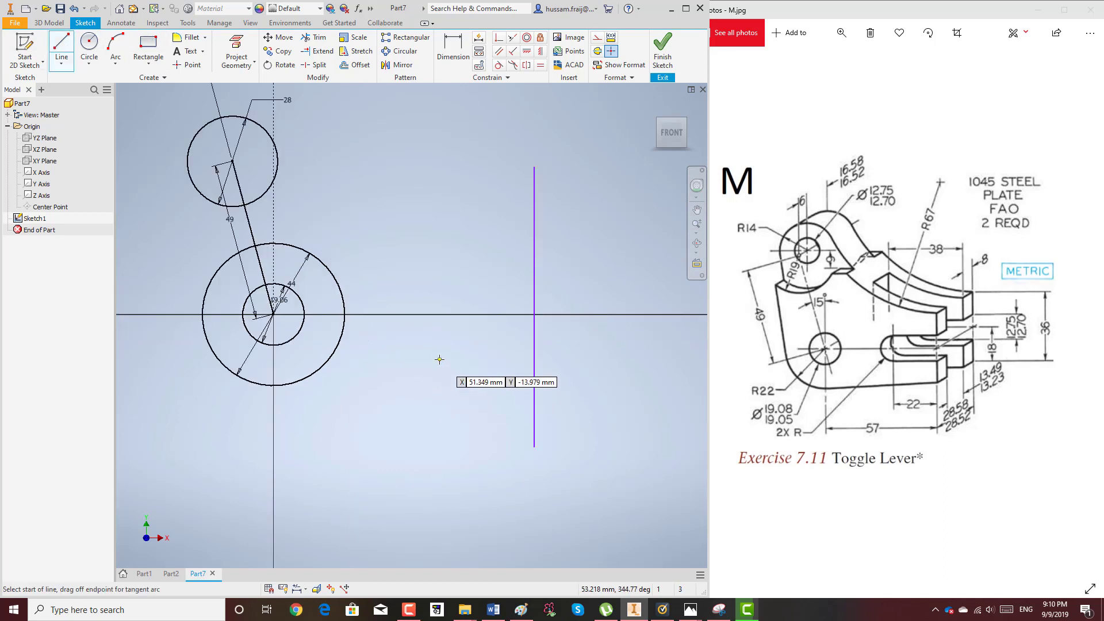
pyautogui.click(262, 394)
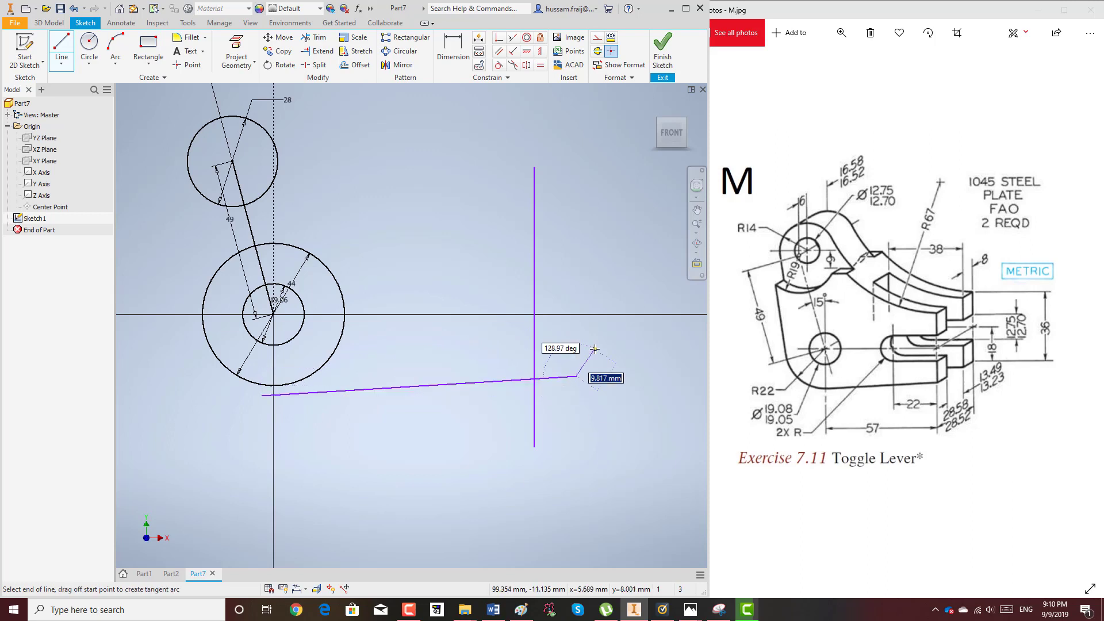
pyautogui.click(576, 376)
pyautogui.rightClick(576, 377)
pyautogui.click(644, 335)
# - Draw a horizontal axis line from the large circle's centre to the right
pyautogui.click(62, 49)
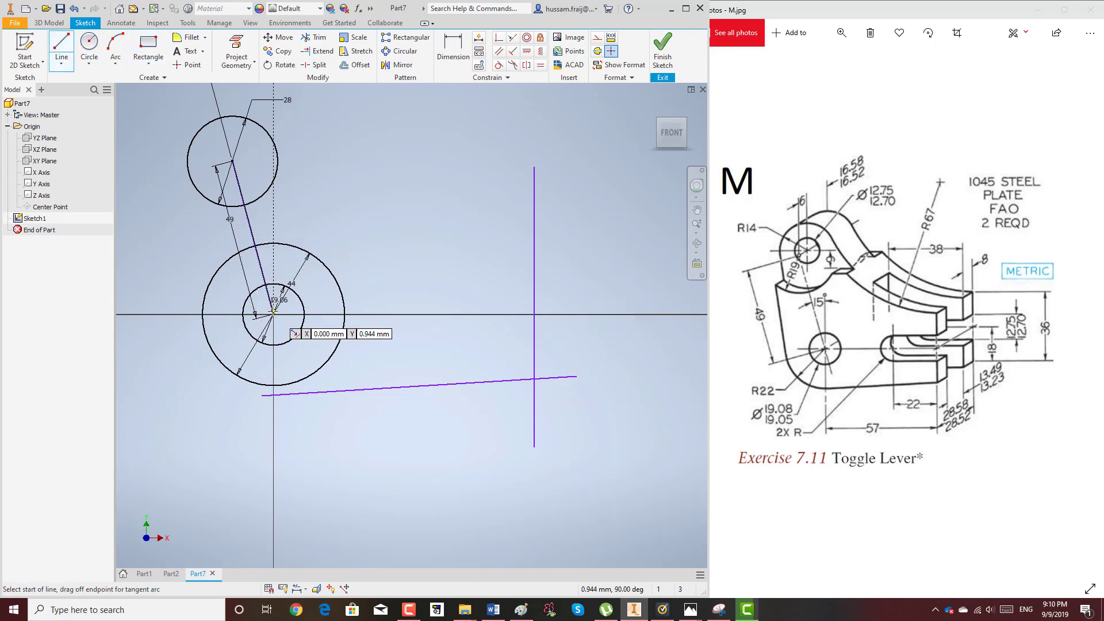
pyautogui.scroll(5, 265, 315)
pyautogui.click(277, 320)
pyautogui.scroll(-3, 397, 345)
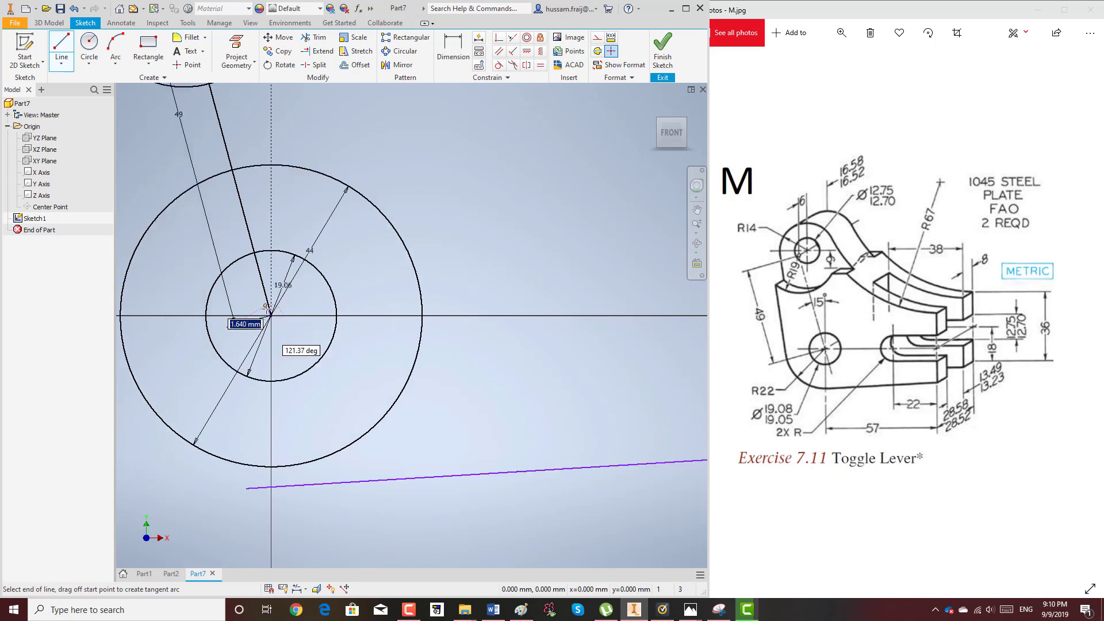
pyautogui.scroll(-3, 413, 345)
pyautogui.scroll(-2, 413, 346)
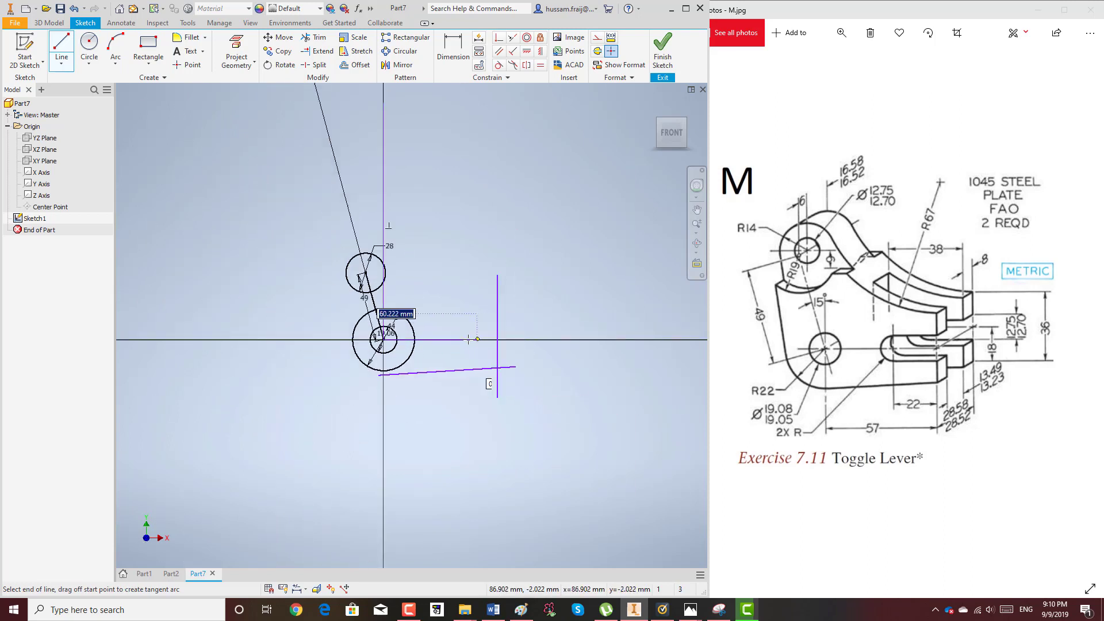
pyautogui.click(543, 340)
pyautogui.rightClick(559, 284)
pyautogui.click(559, 325)
pyautogui.scroll(3, 562, 375)
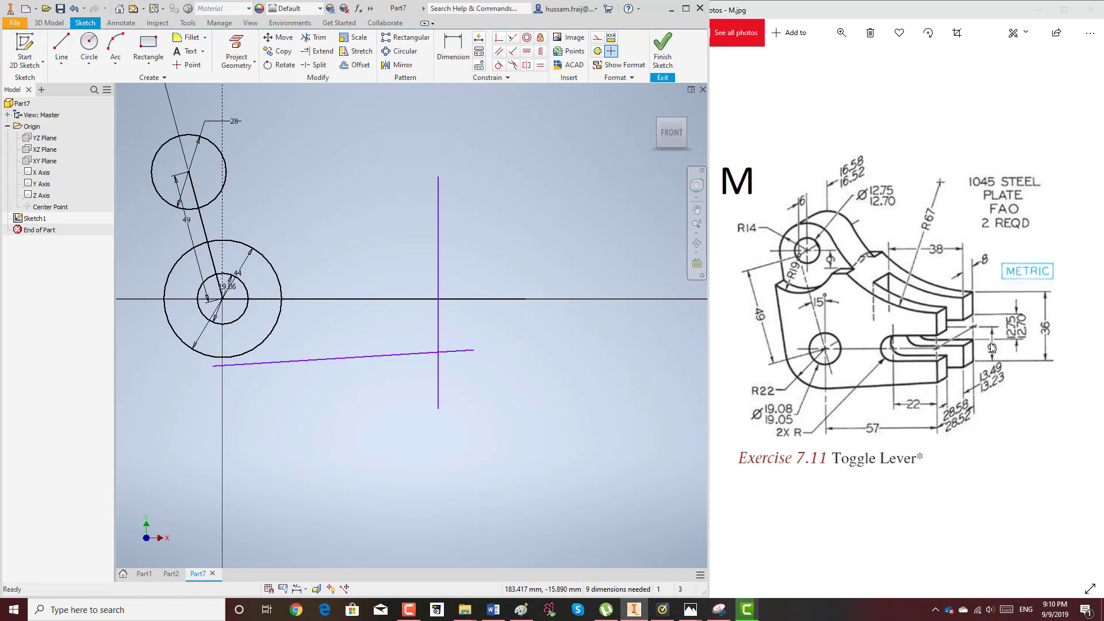
# - Begin a dimension between the horizontal axis line and the vertical line
pyautogui.click(453, 48)
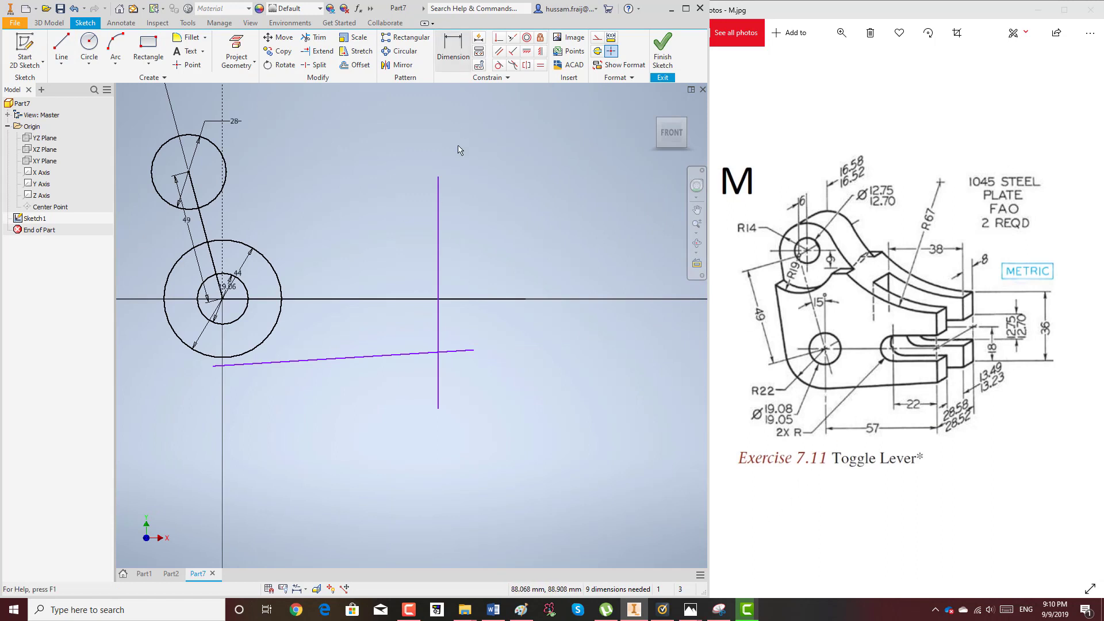
pyautogui.click(425, 299)
pyautogui.click(438, 341)
# - Trim the sloping line's overhang and place the corner 18 mm below the axis
pyautogui.press('Escape')
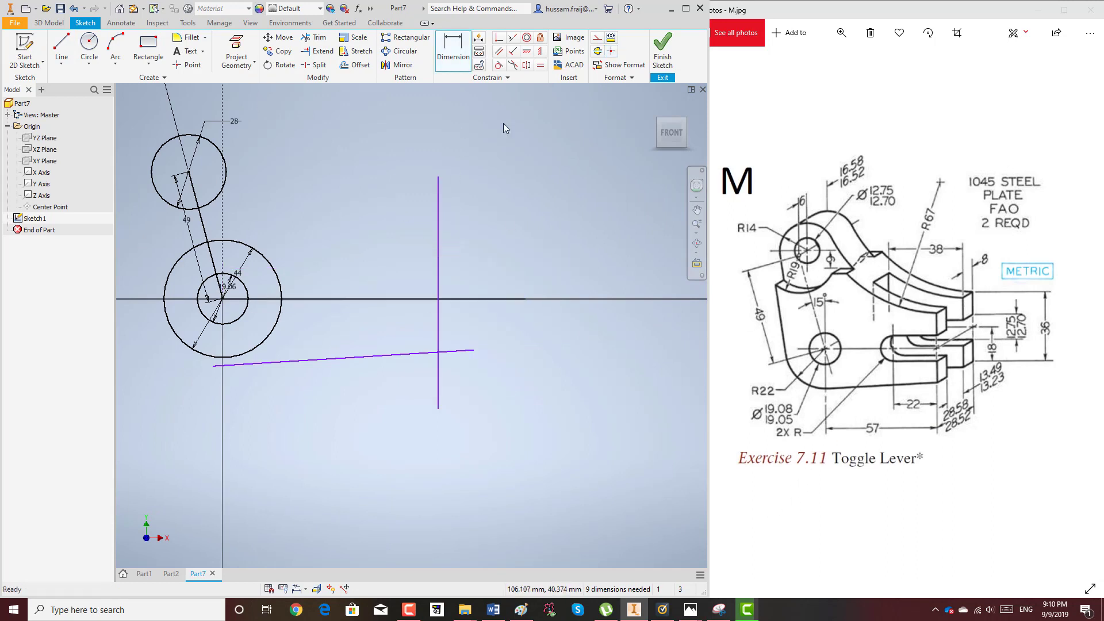
pyautogui.click(315, 37)
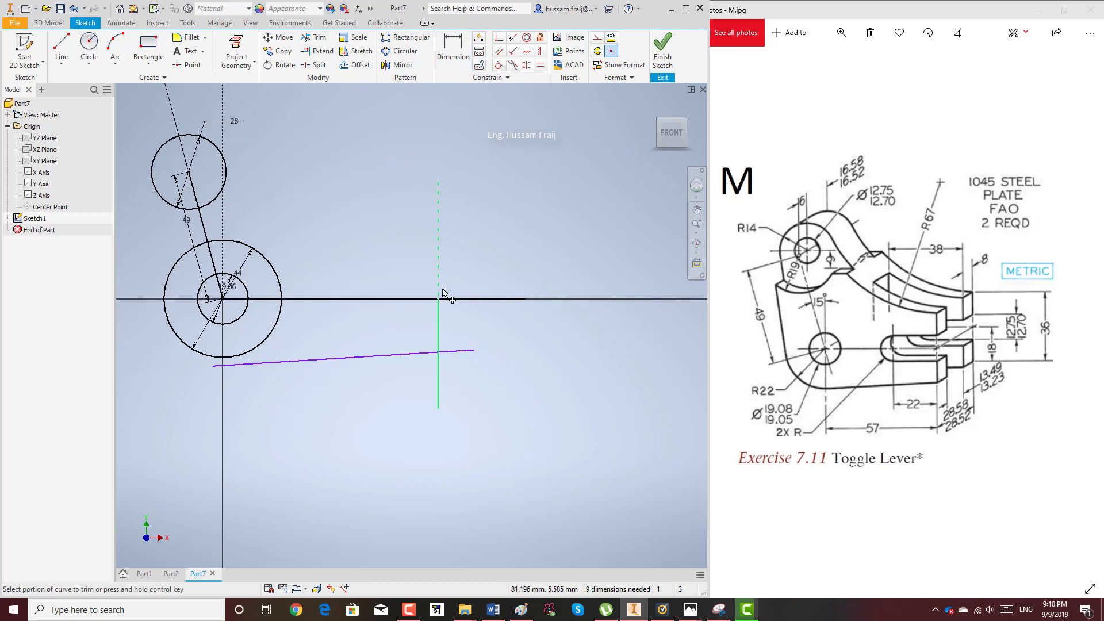
pyautogui.moveTo(473, 327); pyautogui.dragTo(461, 356)
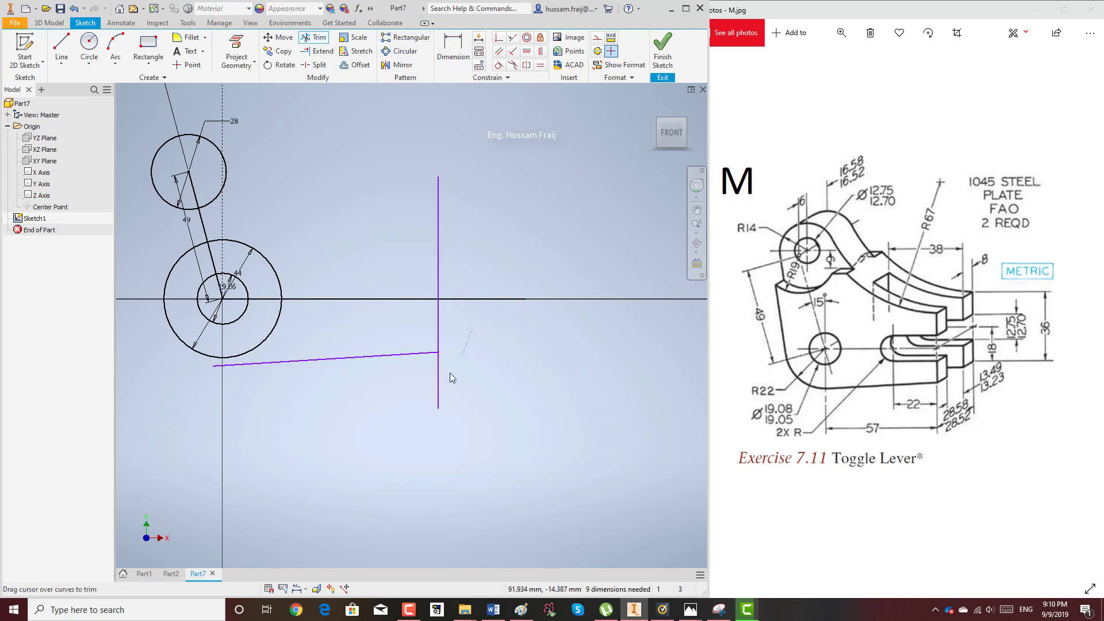
pyautogui.click(453, 49)
pyautogui.click(427, 299)
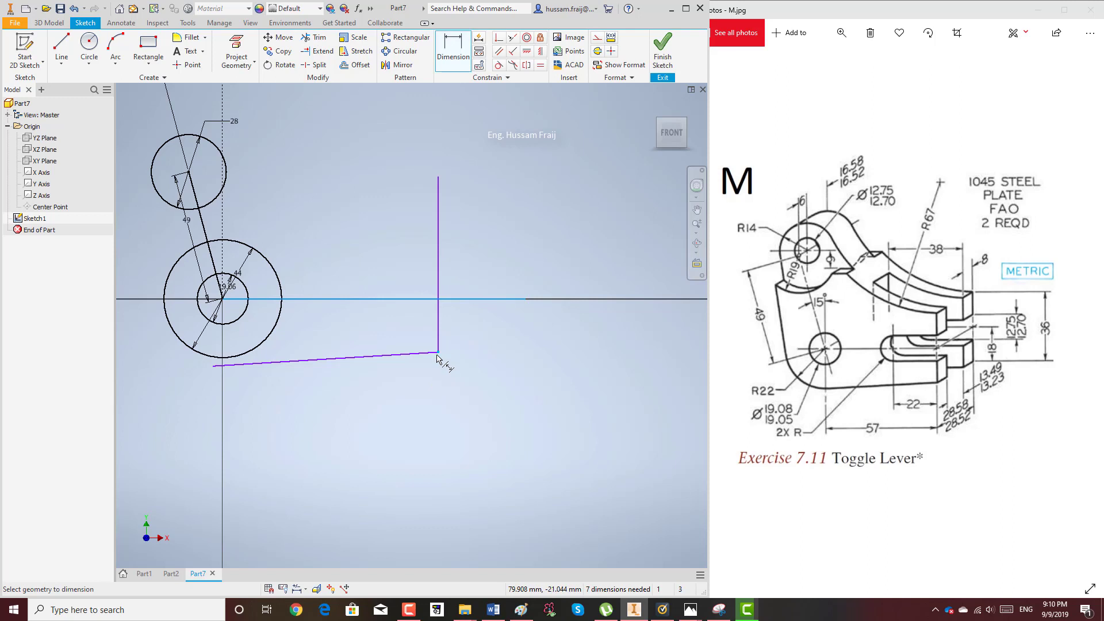
pyautogui.click(438, 353)
pyautogui.click(466, 336)
pyautogui.write('18')
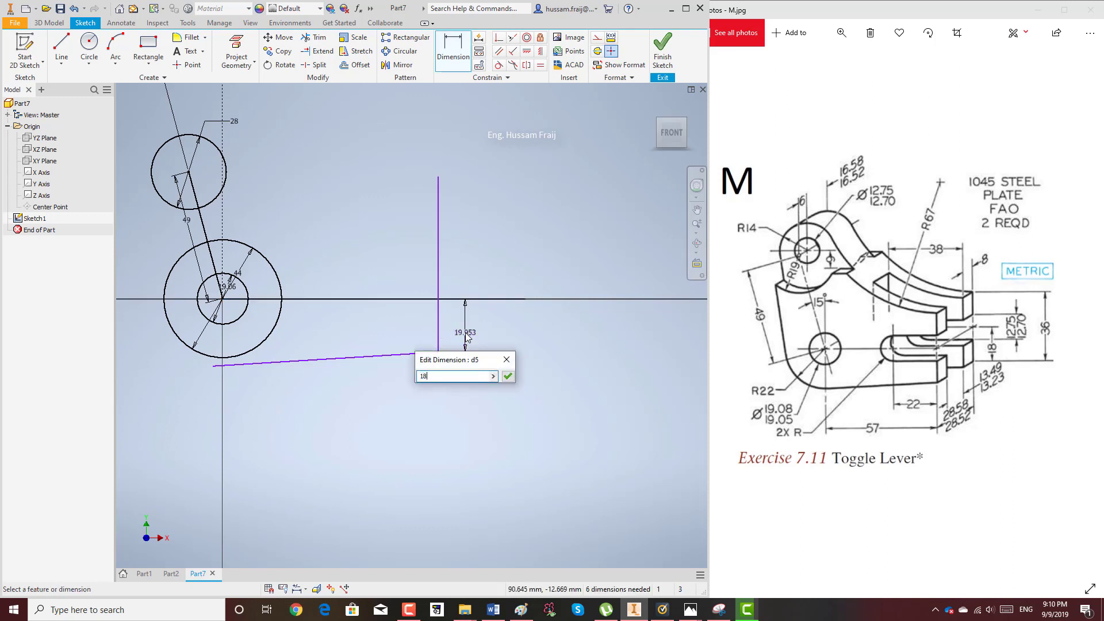
pyautogui.press('Return')
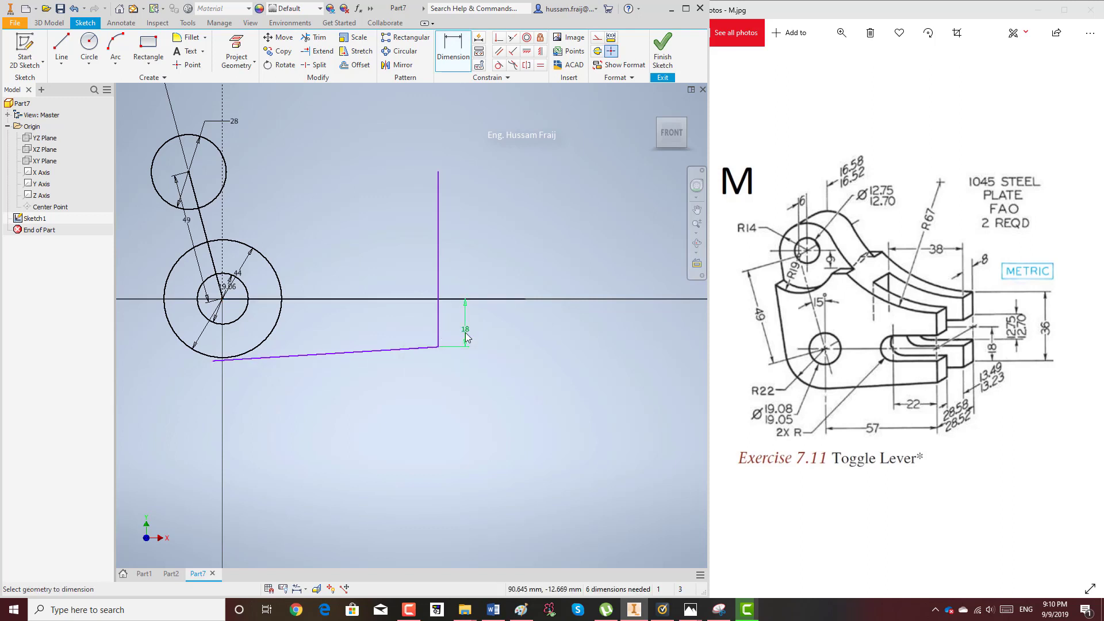
# - Make the sloping line tangent to the large circle and trim its leftover end
pyautogui.click(499, 64)
pyautogui.click(262, 342)
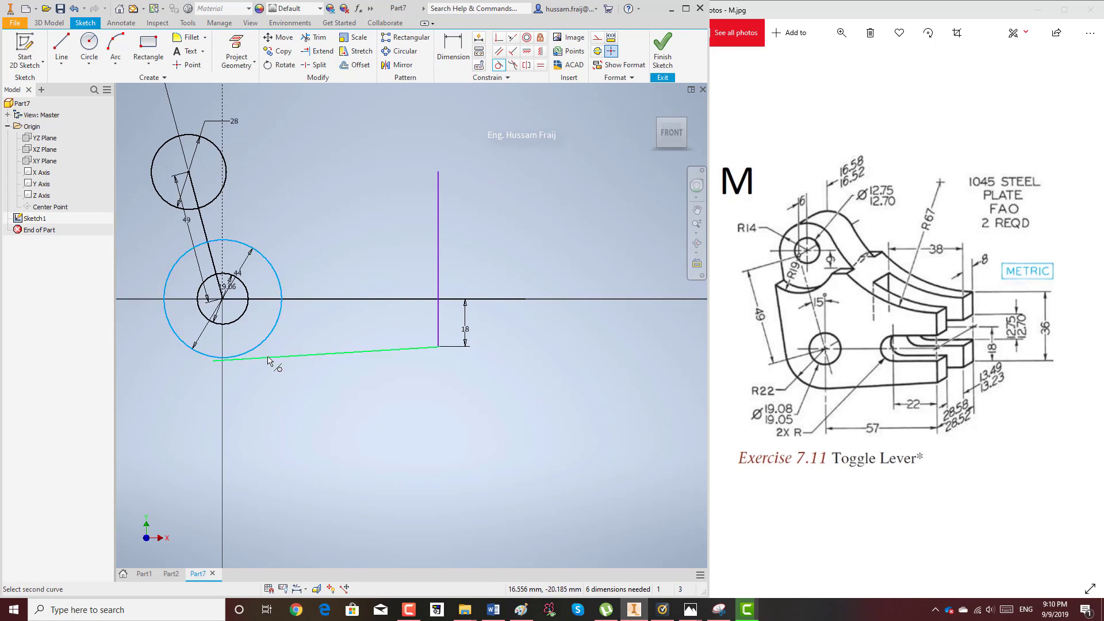
pyautogui.click(297, 354)
pyautogui.scroll(3, 237, 383)
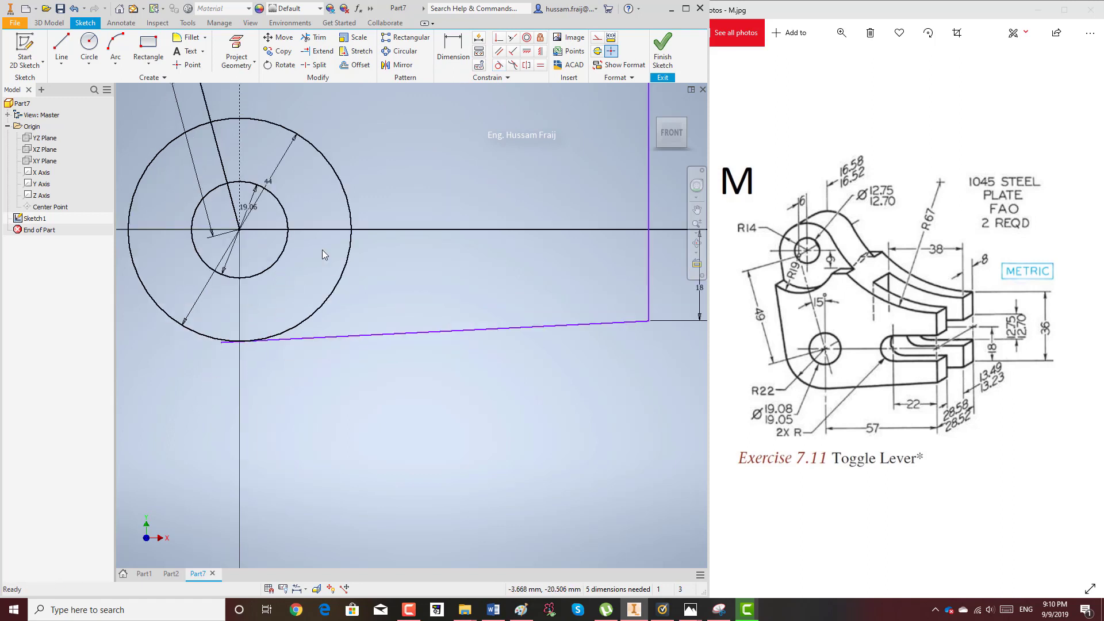
pyautogui.click(315, 39)
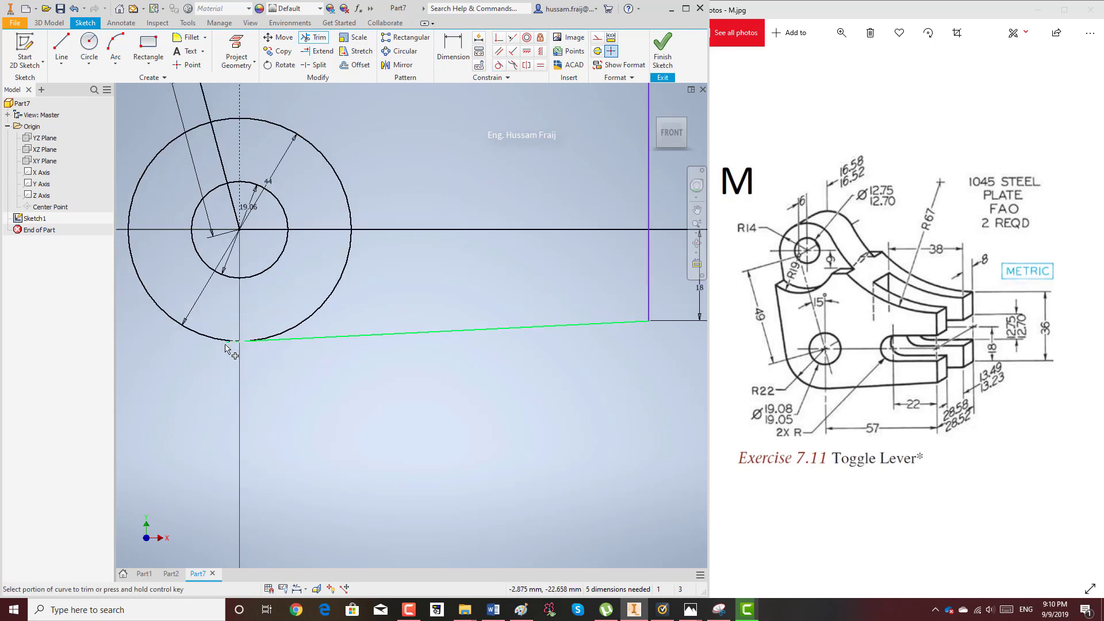
pyautogui.scroll(-2, 366, 453)
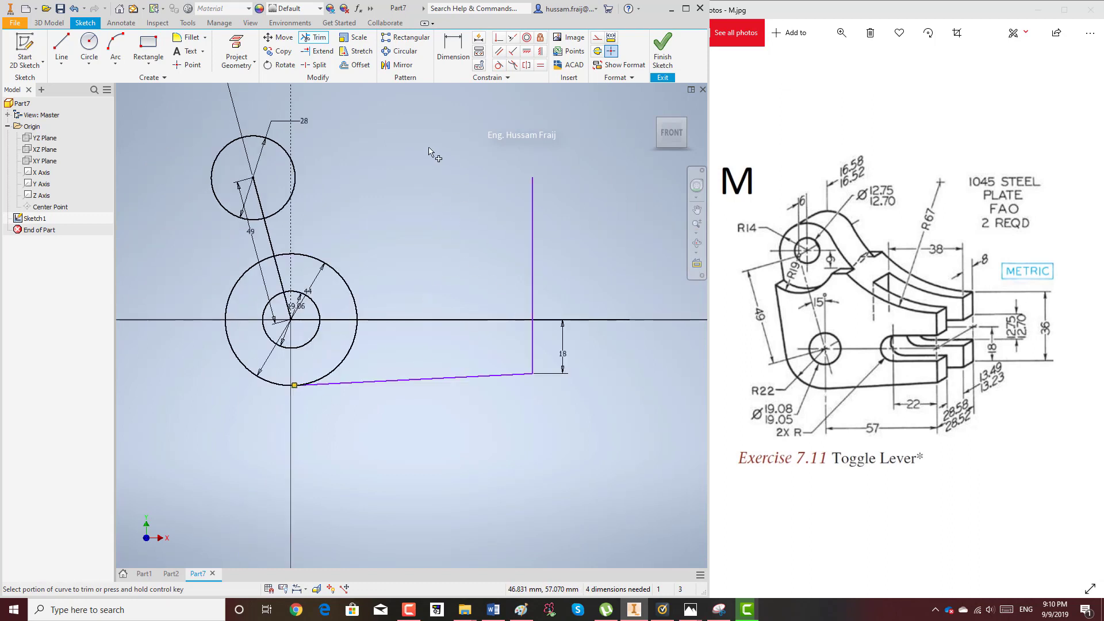
pyautogui.click(89, 43)
# - Draw a 12.75 mm diameter circle centred on the horizontal axis
pyautogui.scroll(3, 479, 302)
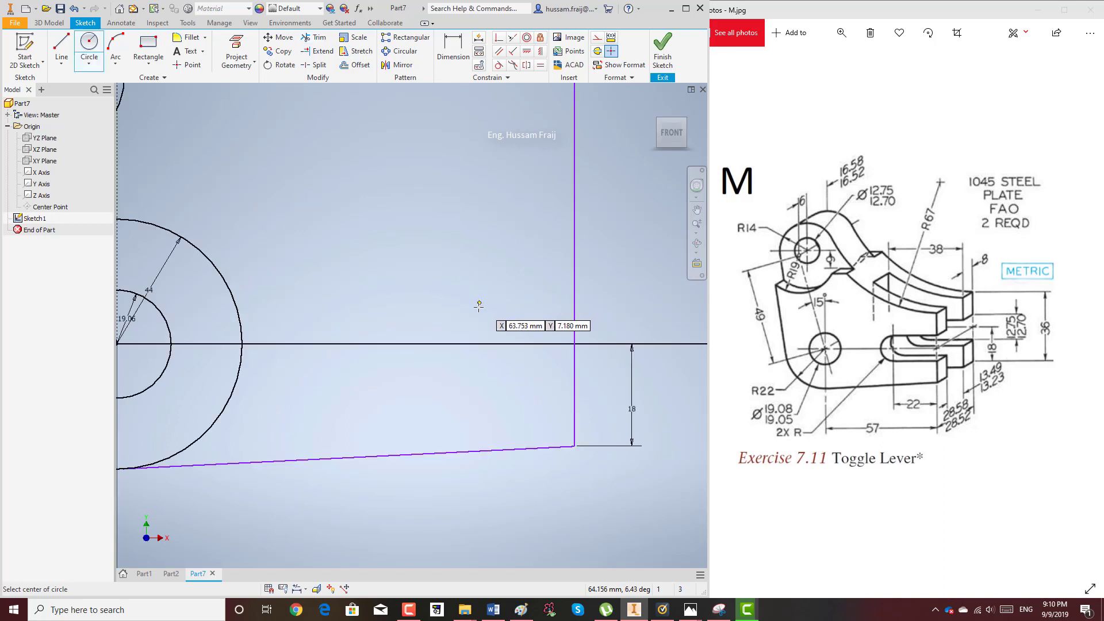
pyautogui.click(444, 344)
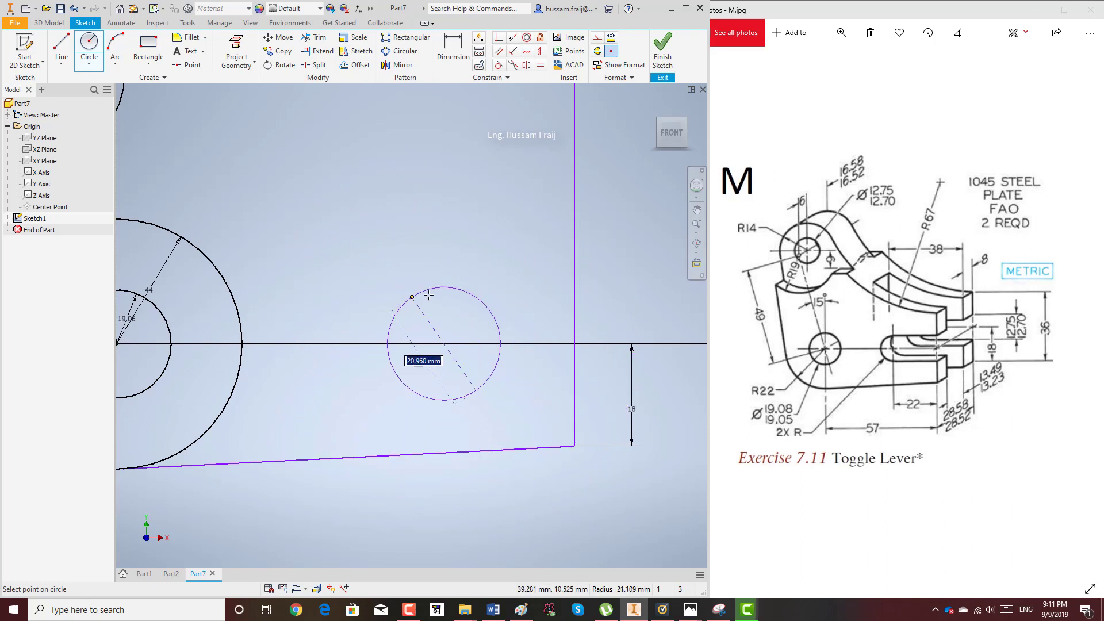
pyautogui.write('1')
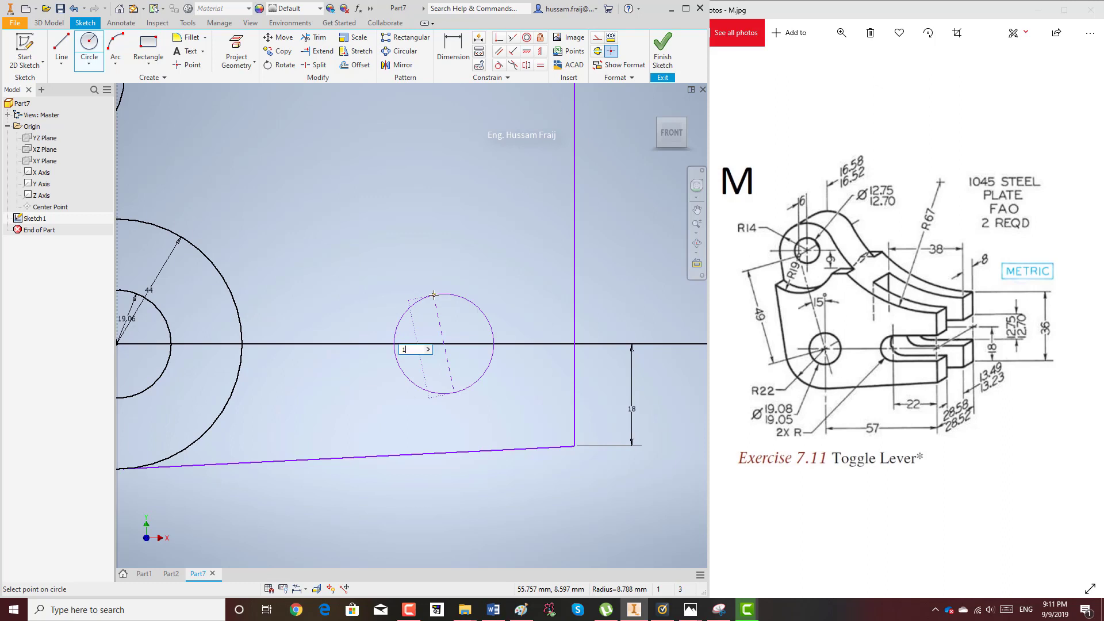
pyautogui.write('2.75')
pyautogui.press('Return')
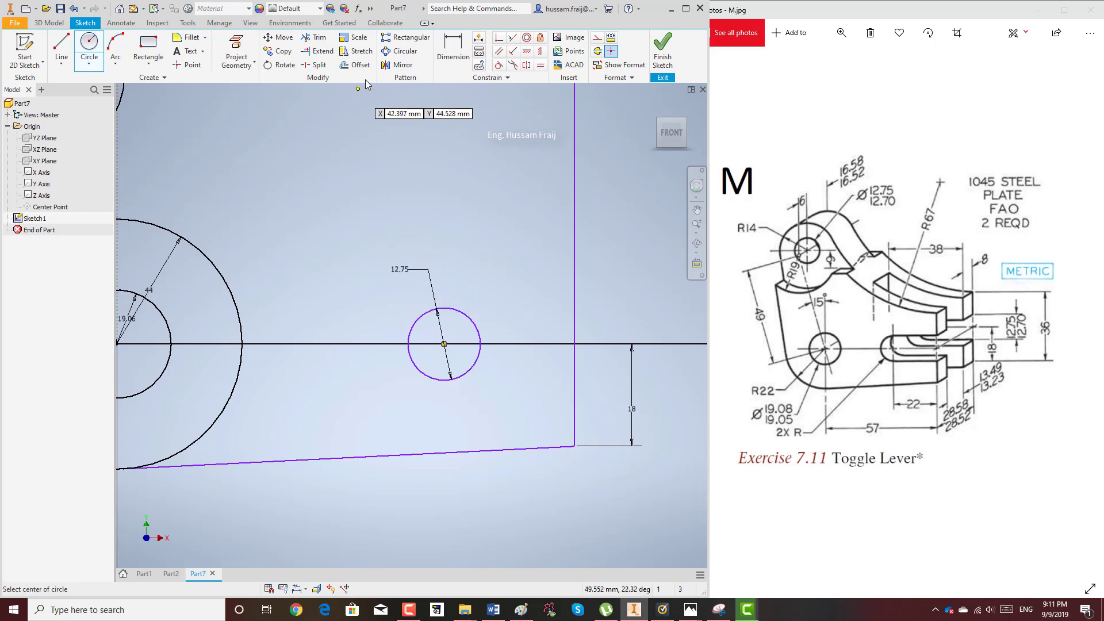
# - Dimension the small circle 22 mm from the vertical line
pyautogui.click(453, 49)
pyautogui.click(575, 220)
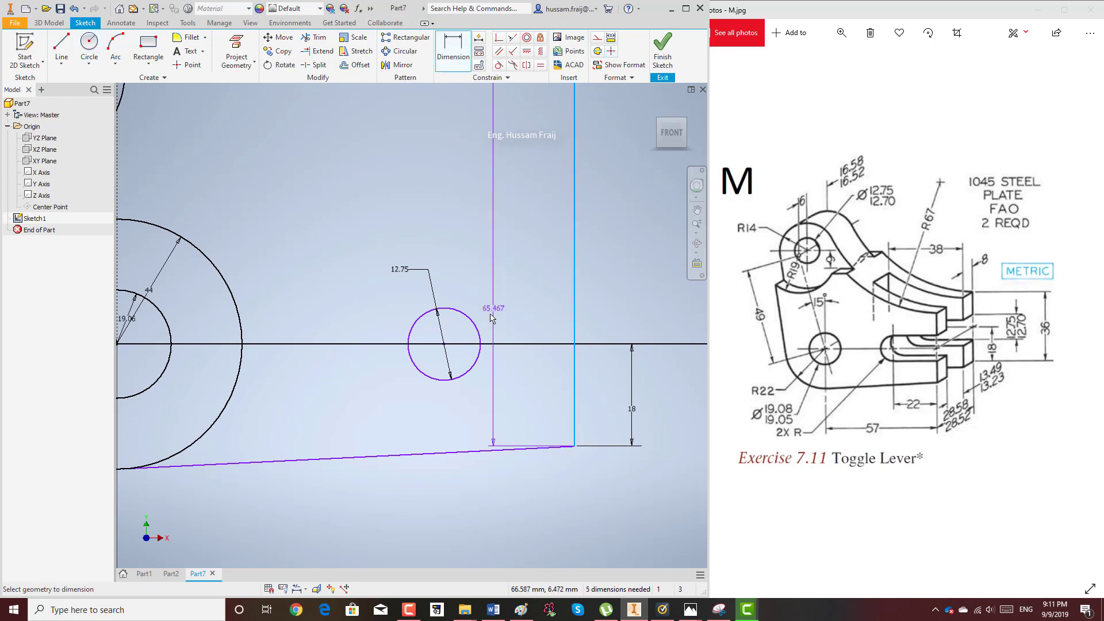
pyautogui.click(480, 342)
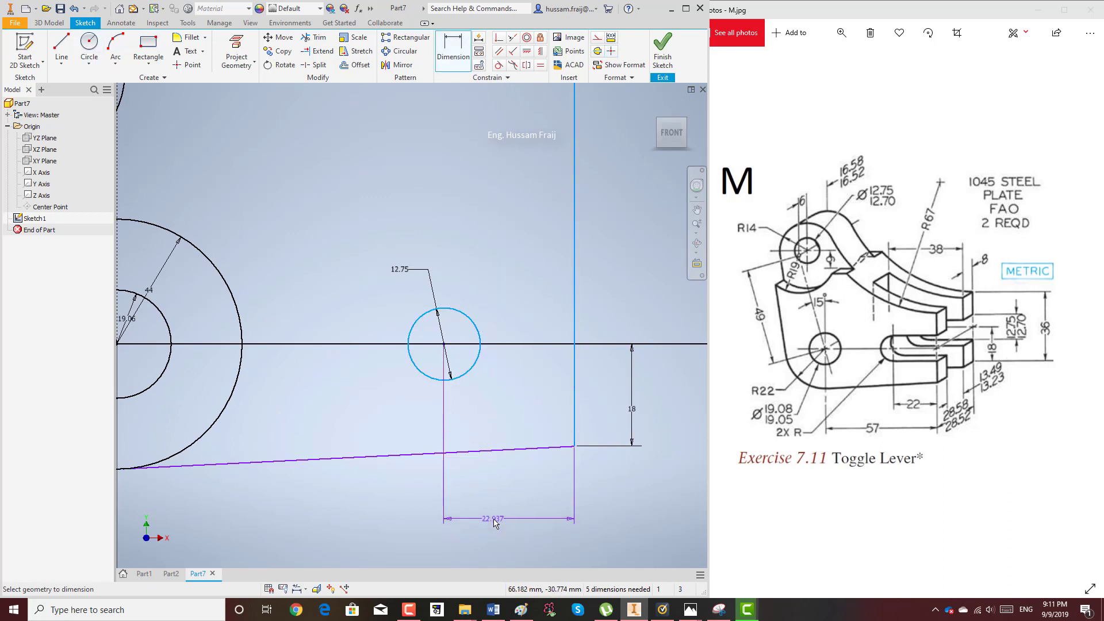
pyautogui.click(488, 519)
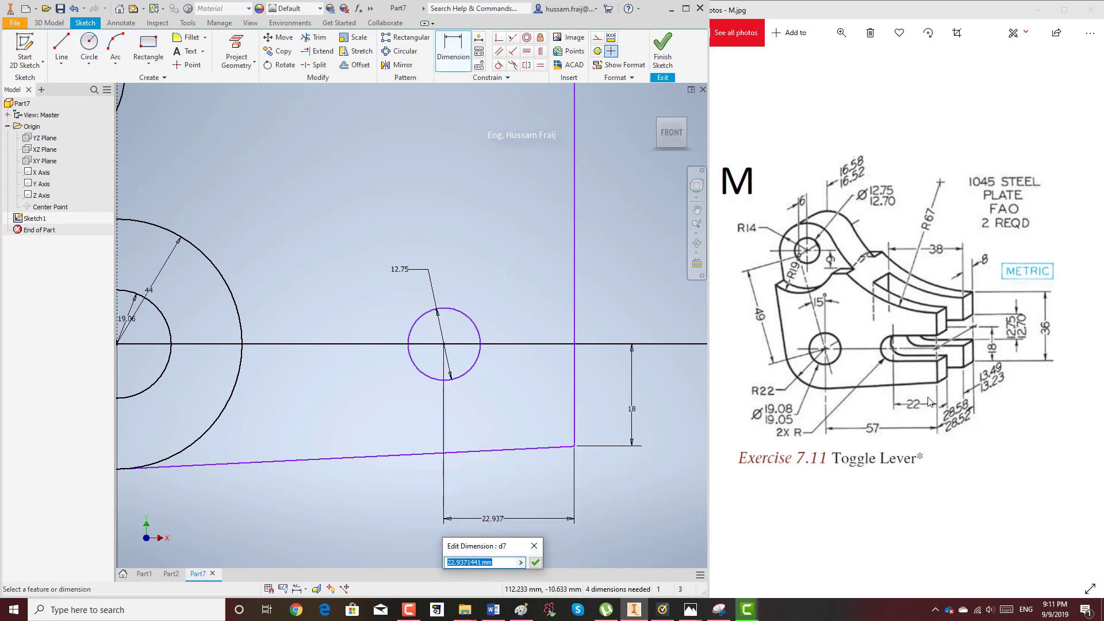
pyautogui.write('22')
pyautogui.press('Return')
pyautogui.scroll(-2, 458, 322)
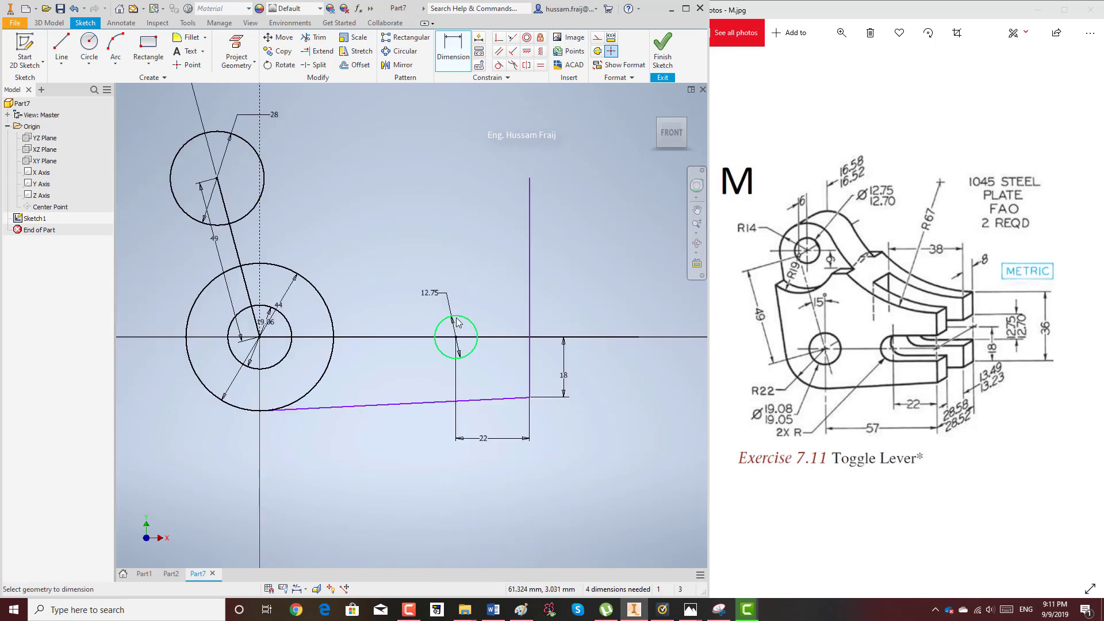
pyautogui.scroll(-2, 459, 322)
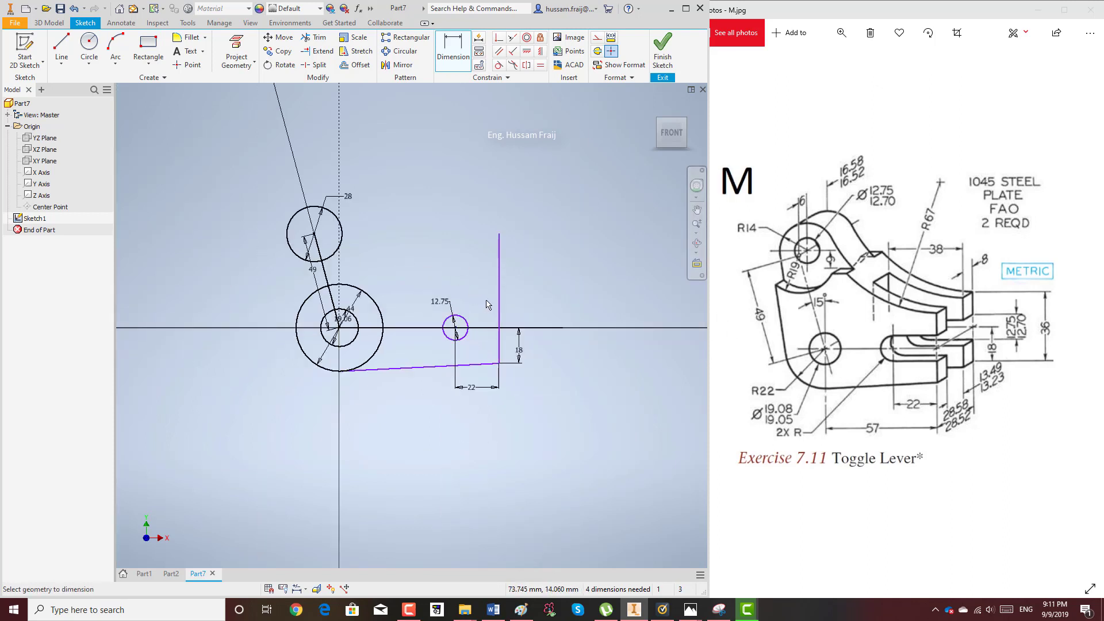
pyautogui.scroll(3, 485, 305)
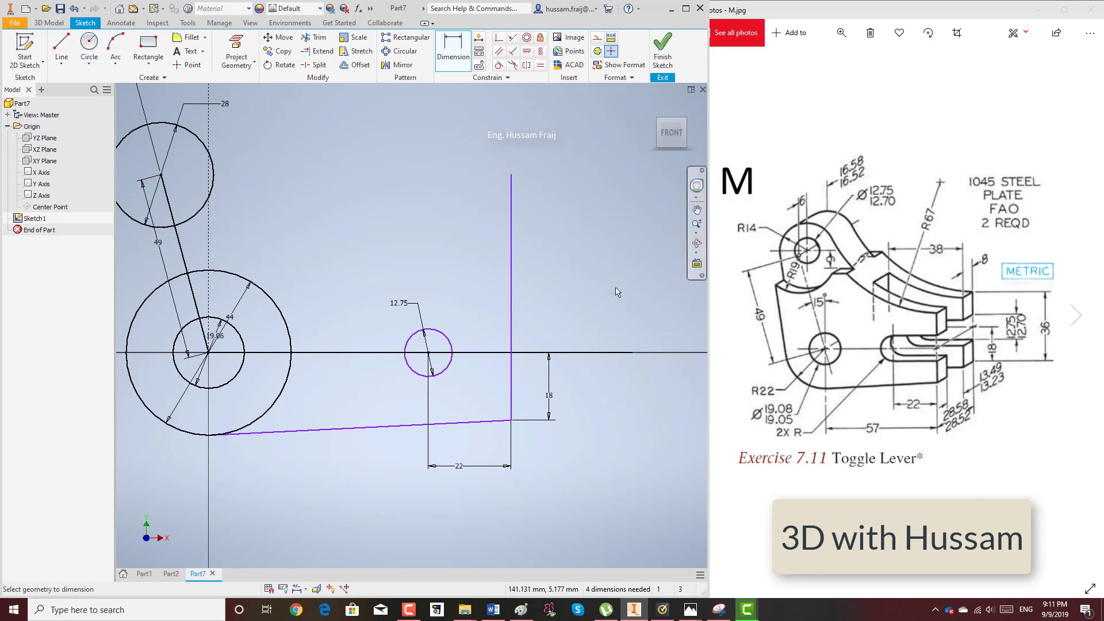
# - Set the vertical line's length to 36 mm and move that dimension further right
pyautogui.click(511, 239)
pyautogui.click(586, 295)
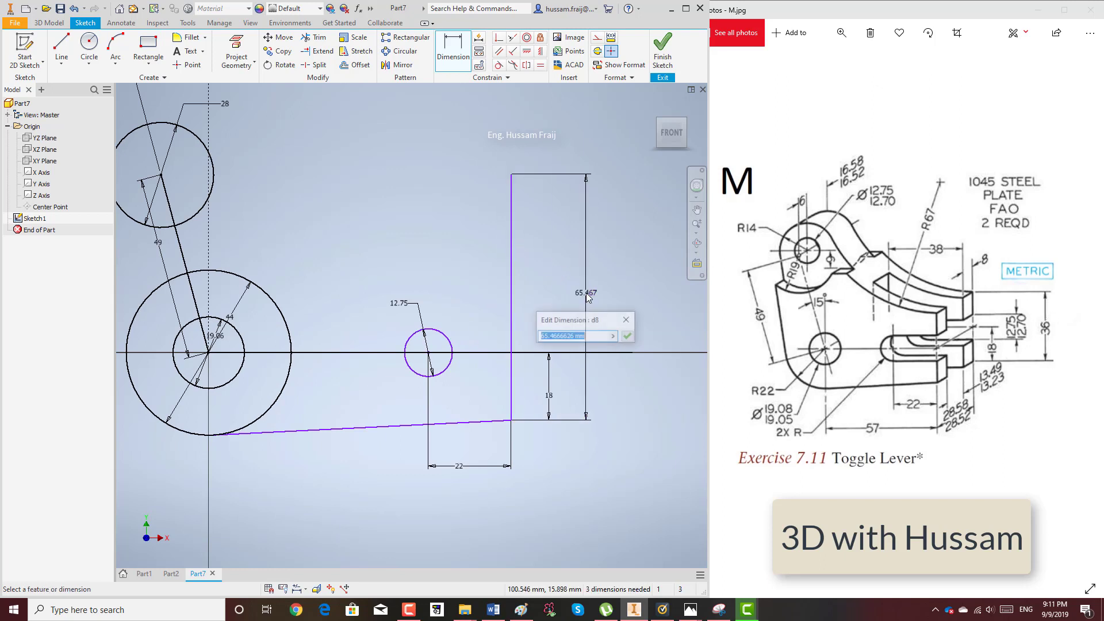
pyautogui.write('36')
pyautogui.press('Return')
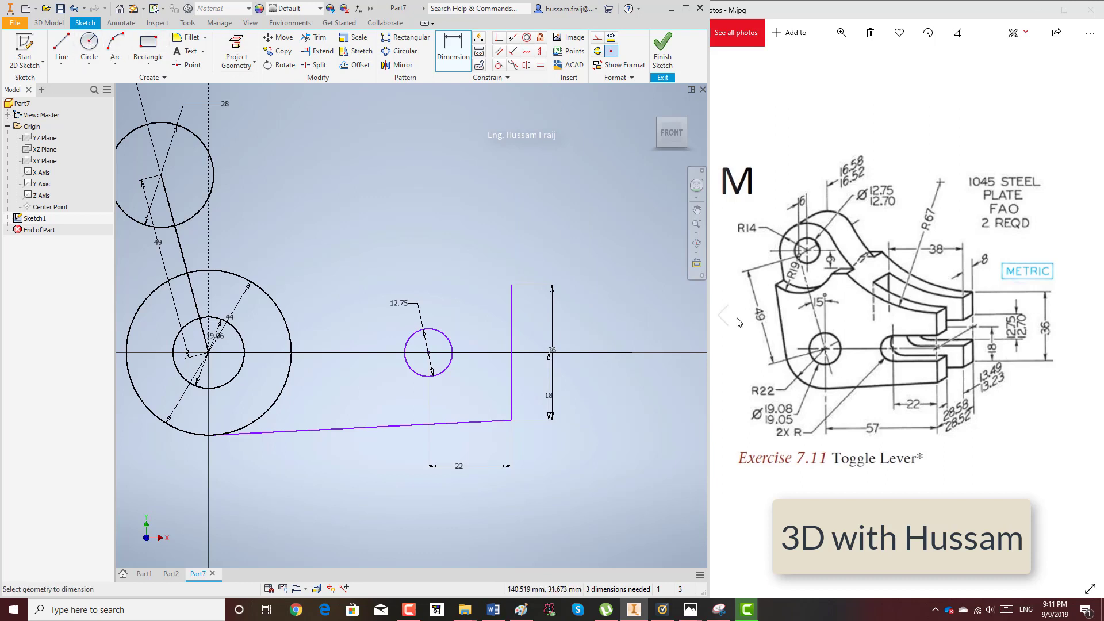
pyautogui.rightClick(627, 318)
pyautogui.press('Escape')
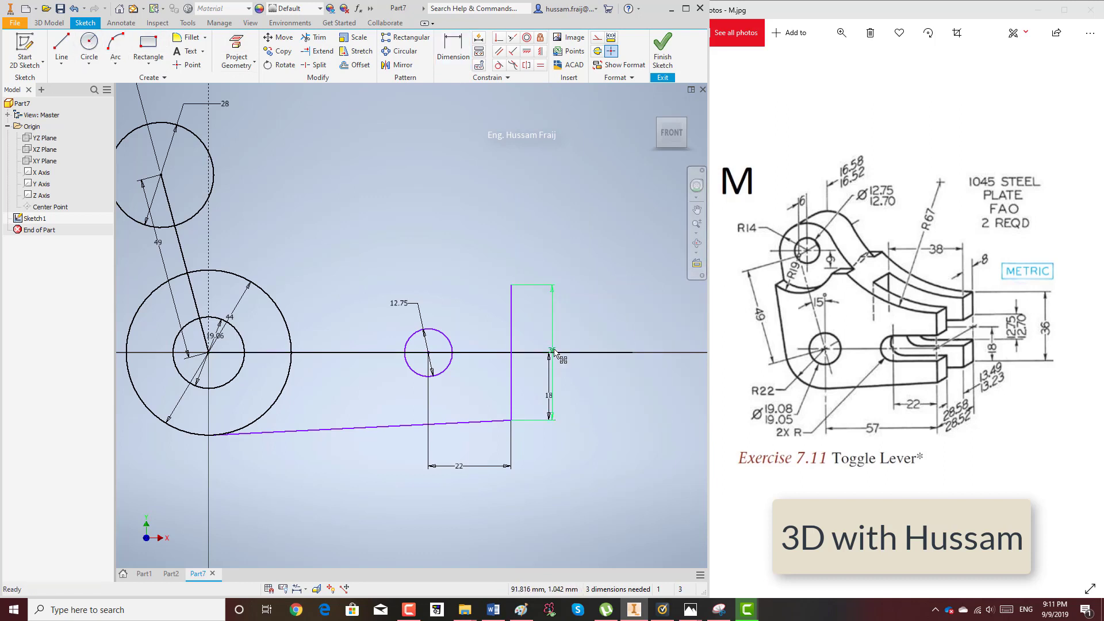
pyautogui.moveTo(553, 350); pyautogui.dragTo(591, 331)
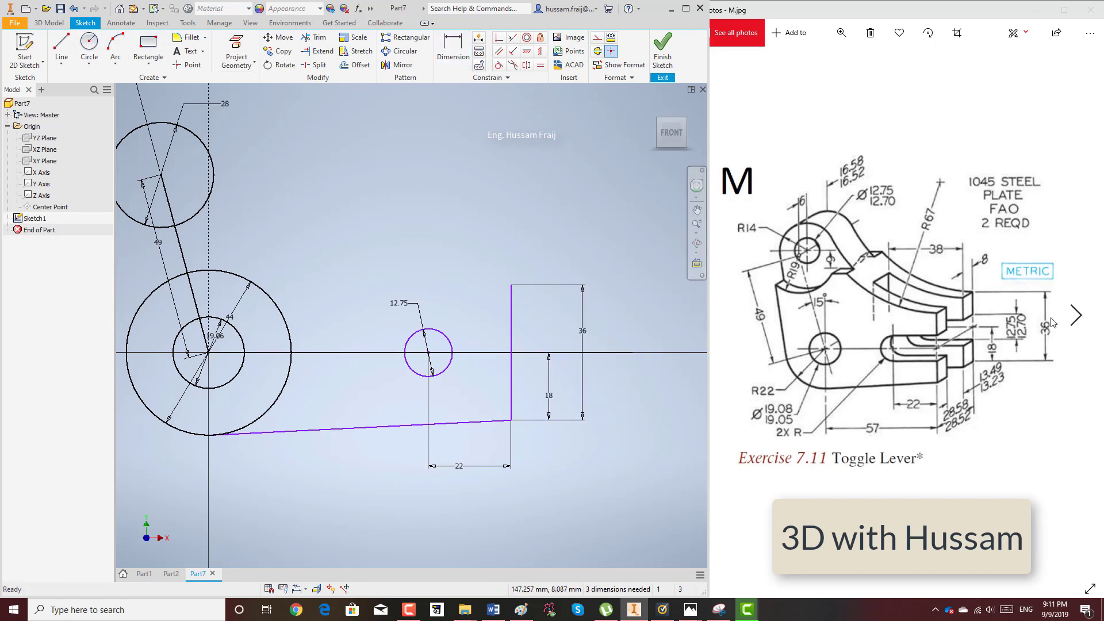
# - Draw a 134 mm diameter (67*2) circle with its centre above the sketch
pyautogui.scroll(-3, 528, 371)
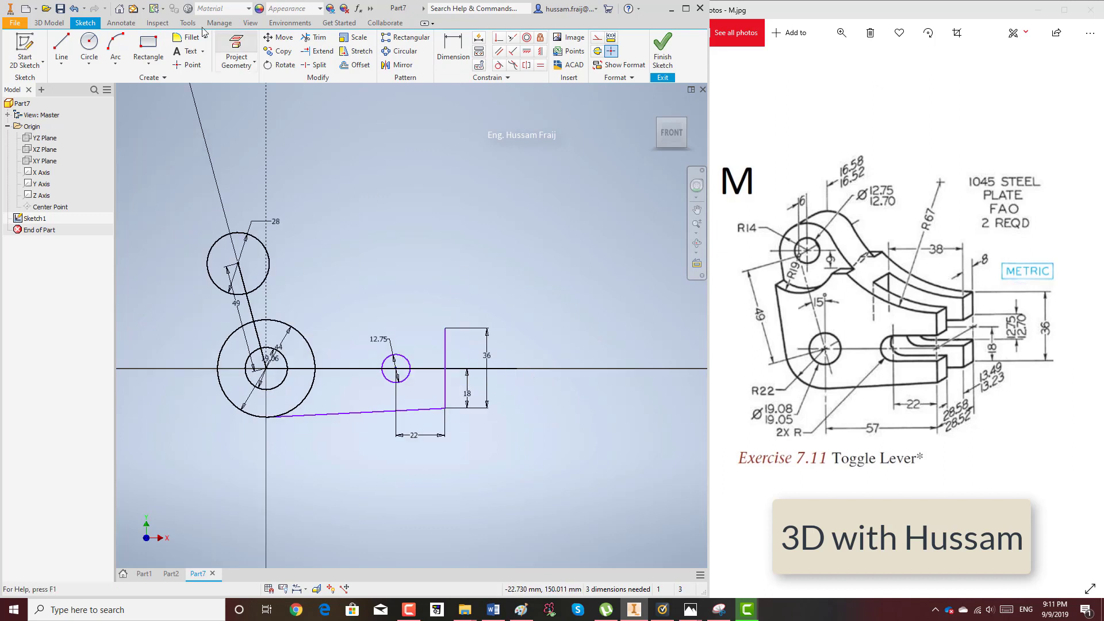
pyautogui.click(95, 48)
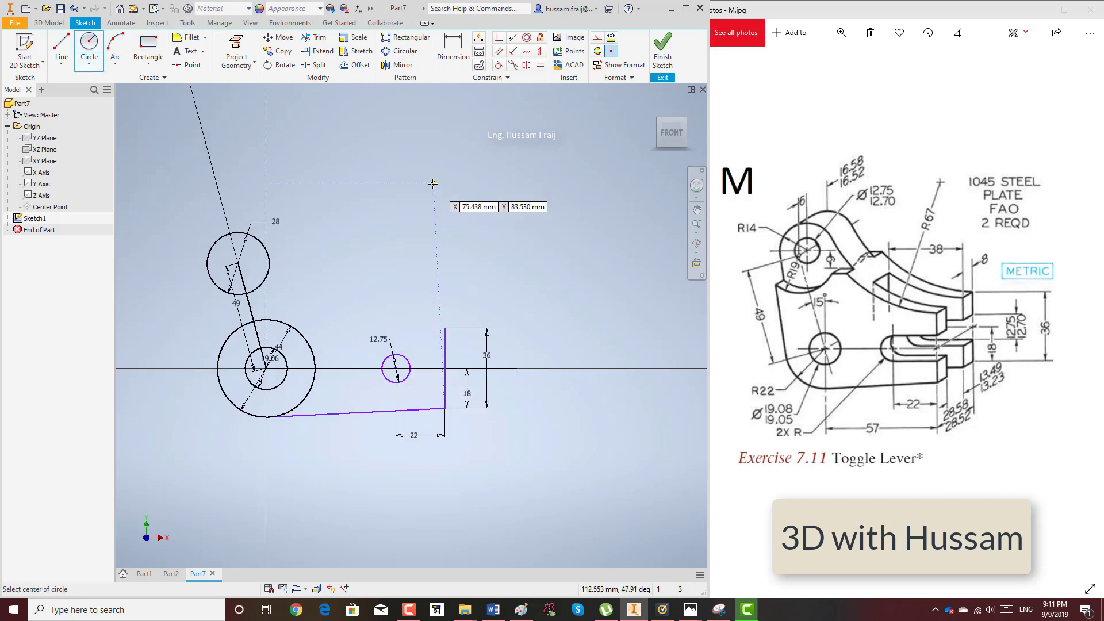
pyautogui.click(440, 150)
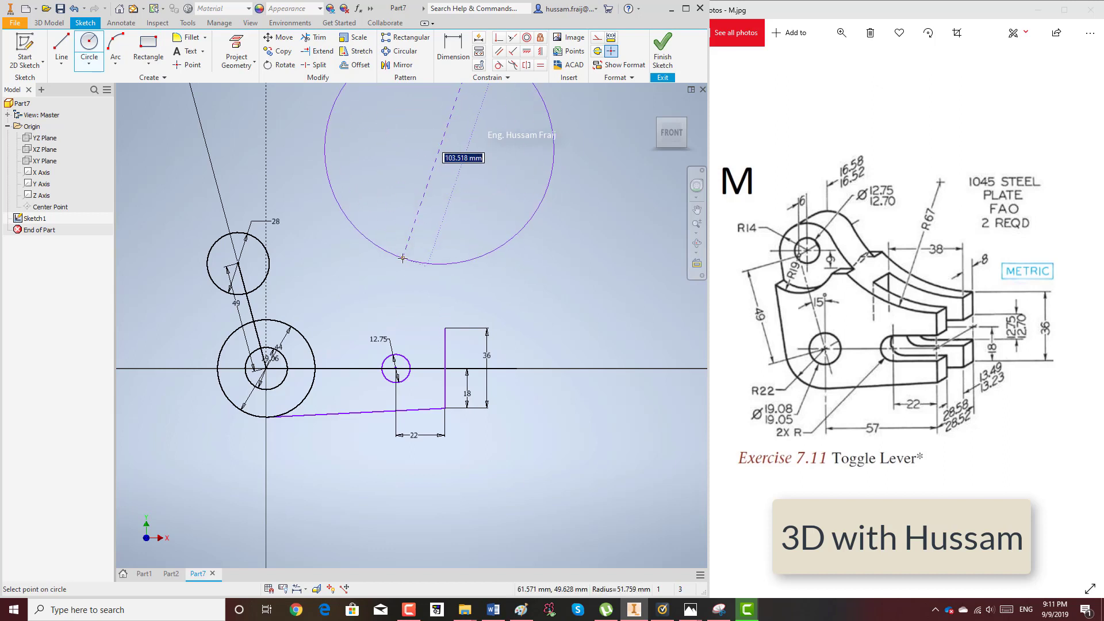
pyautogui.write('67*2')
pyautogui.press('Return')
pyautogui.rightClick(549, 315)
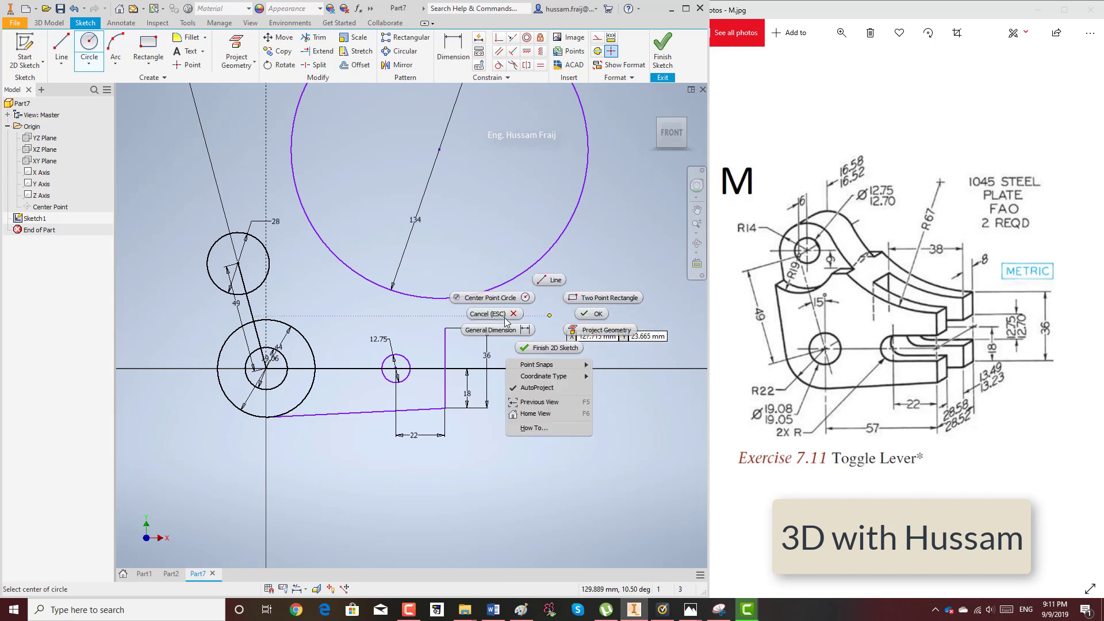
pyautogui.click(580, 314)
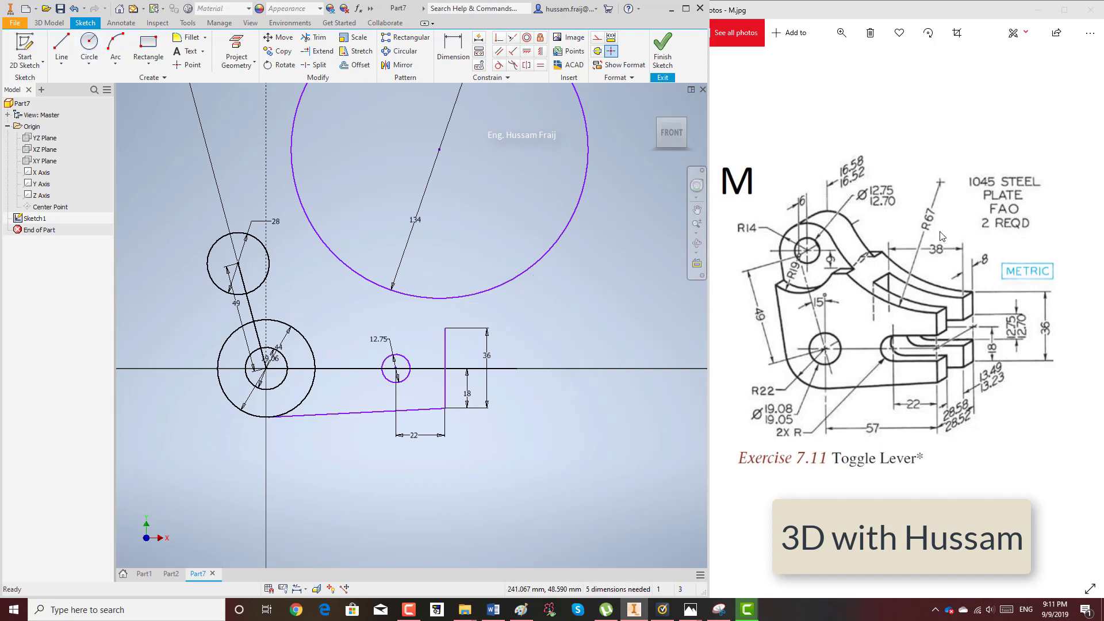
# - Make the 134 mm circle tangent to the 28 mm circle
pyautogui.click(501, 67)
pyautogui.click(316, 241)
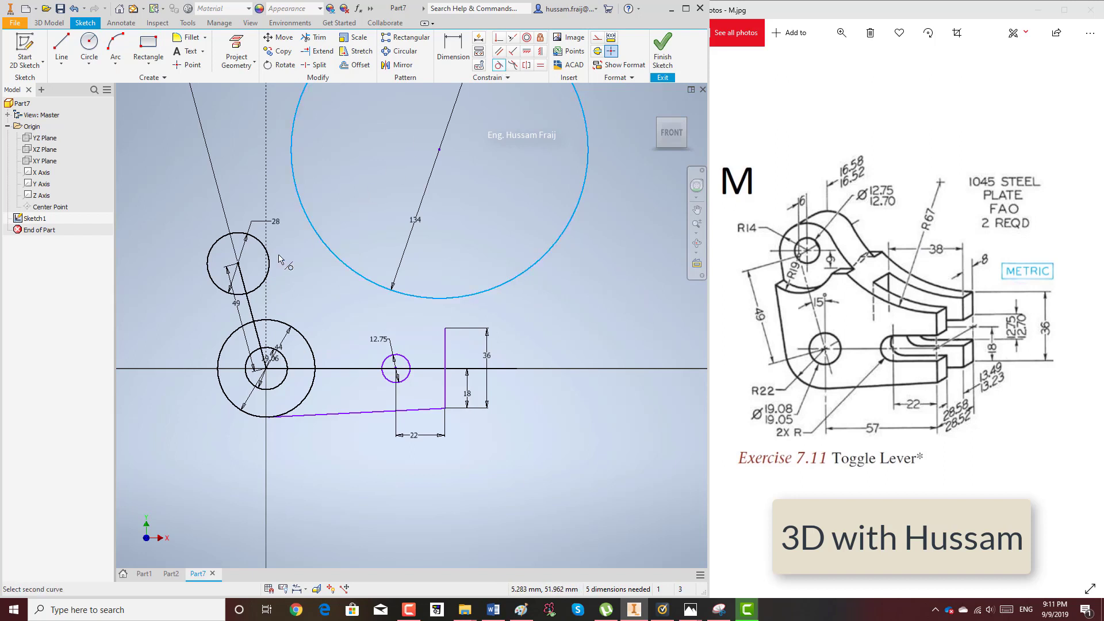
pyautogui.click(270, 262)
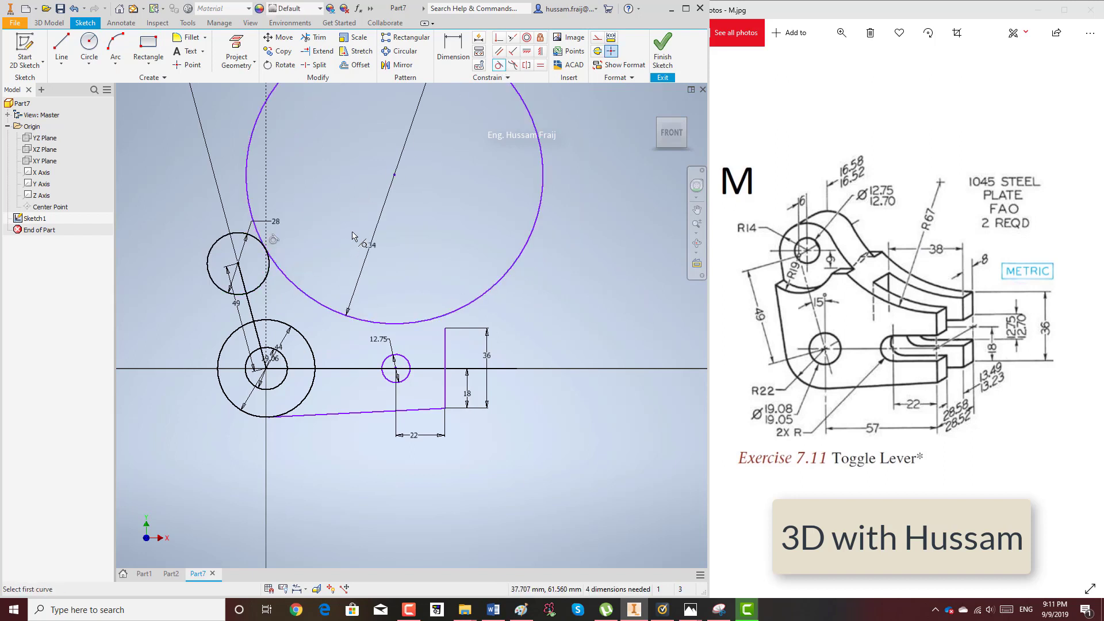
pyautogui.scroll(3, 460, 308)
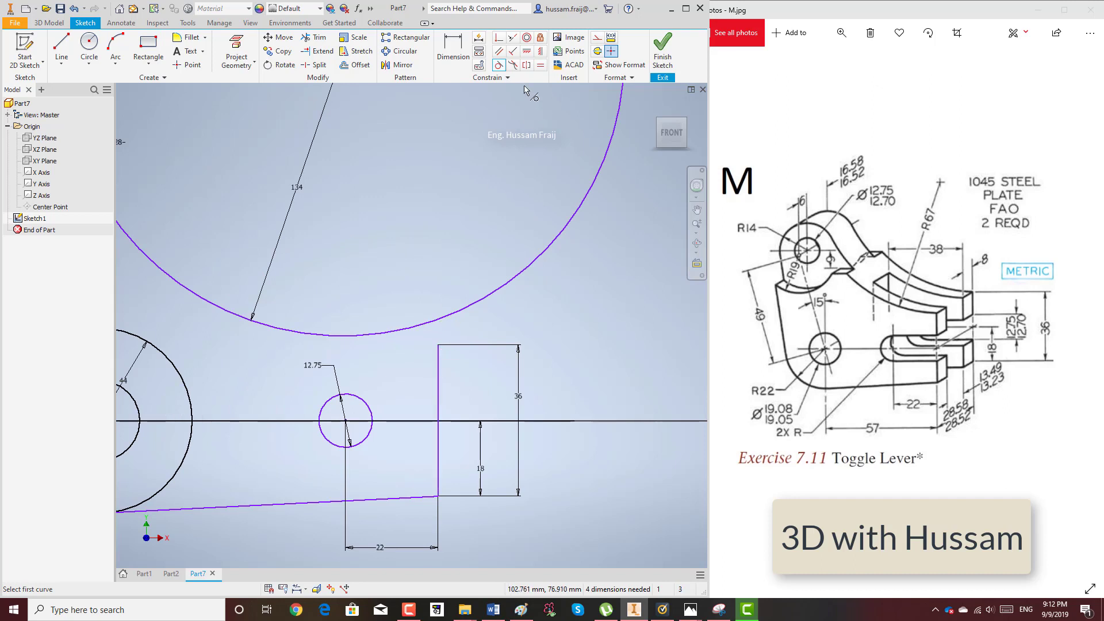
# - Constrain the 134 mm circle to pass through the top corner of the 36 mm line
pyautogui.click(499, 38)
pyautogui.click(519, 279)
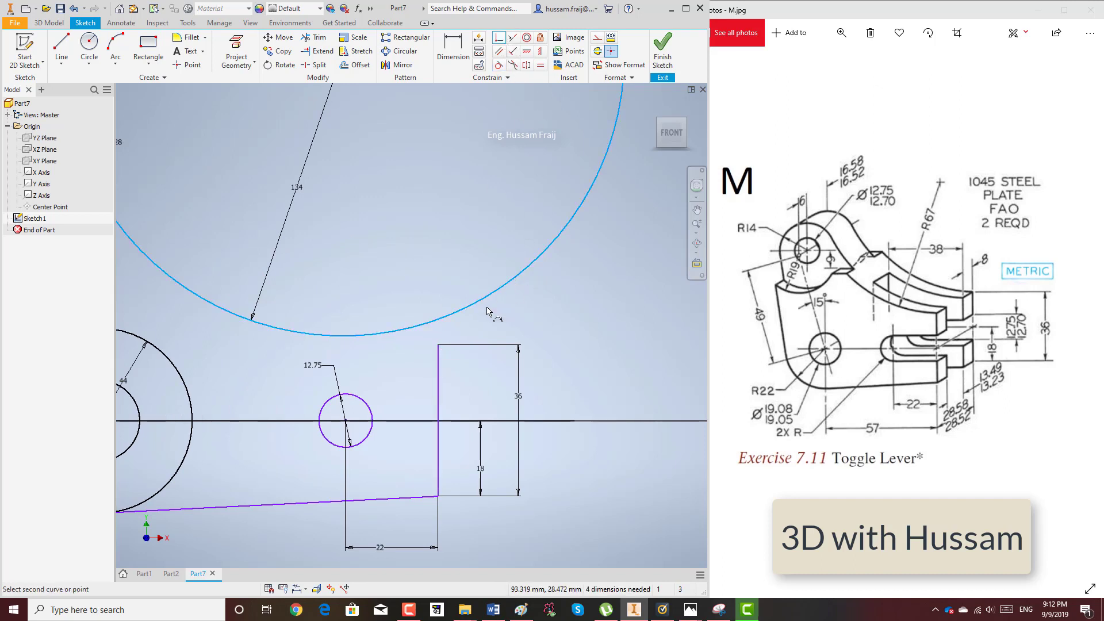
pyautogui.click(438, 345)
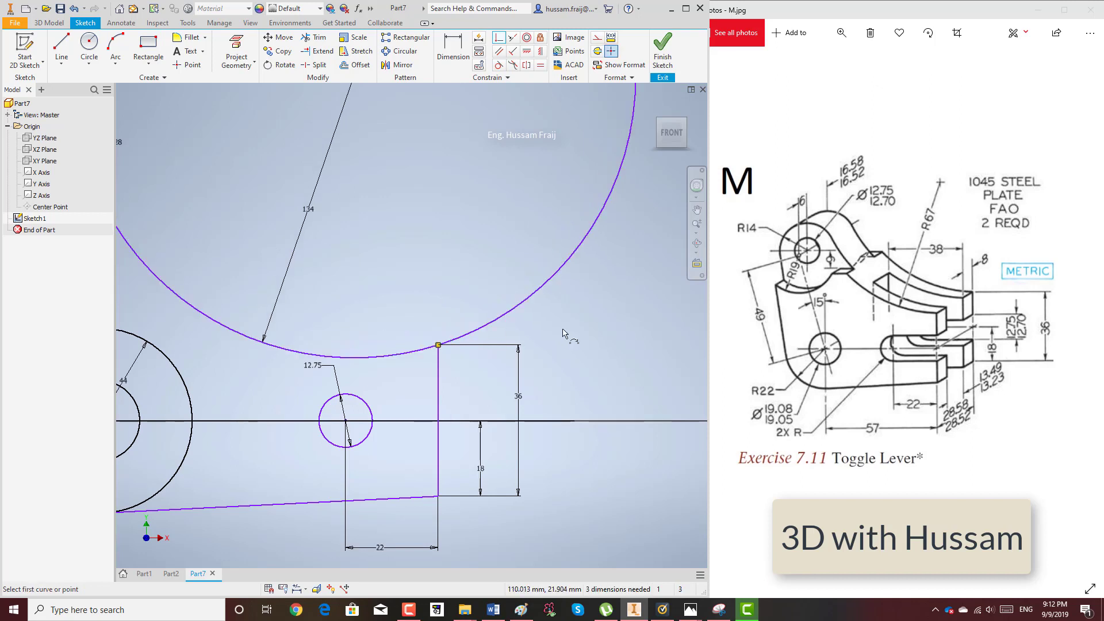
pyautogui.scroll(-2, 563, 332)
pyautogui.rightClick(594, 332)
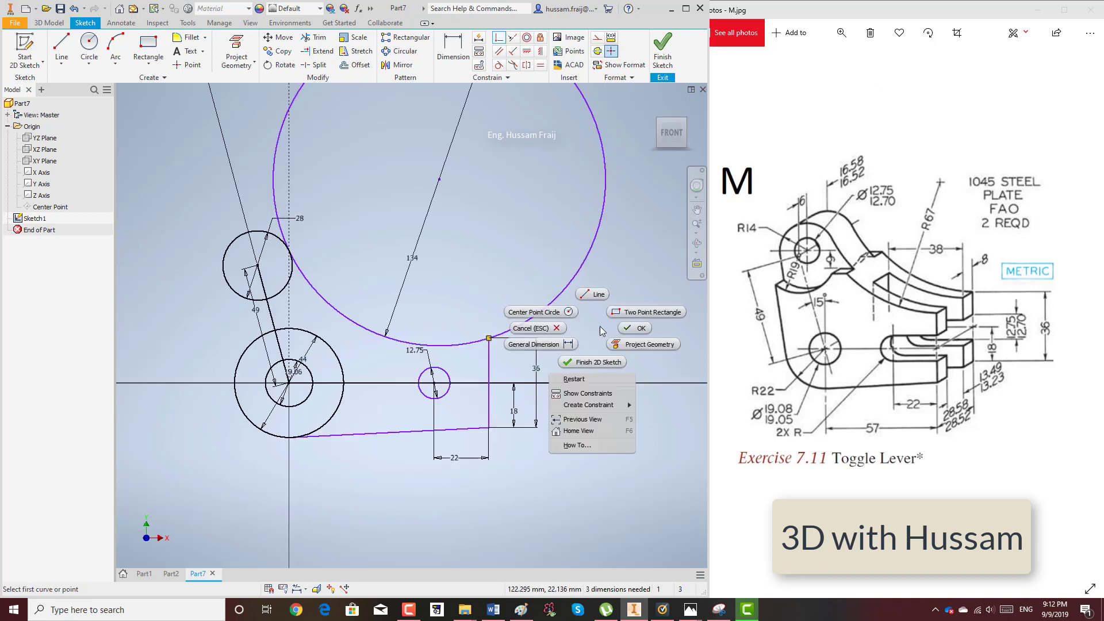
pyautogui.click(628, 332)
# - Draw a line from the upper circle down to the large lower circle, tangent to both
pyautogui.click(61, 53)
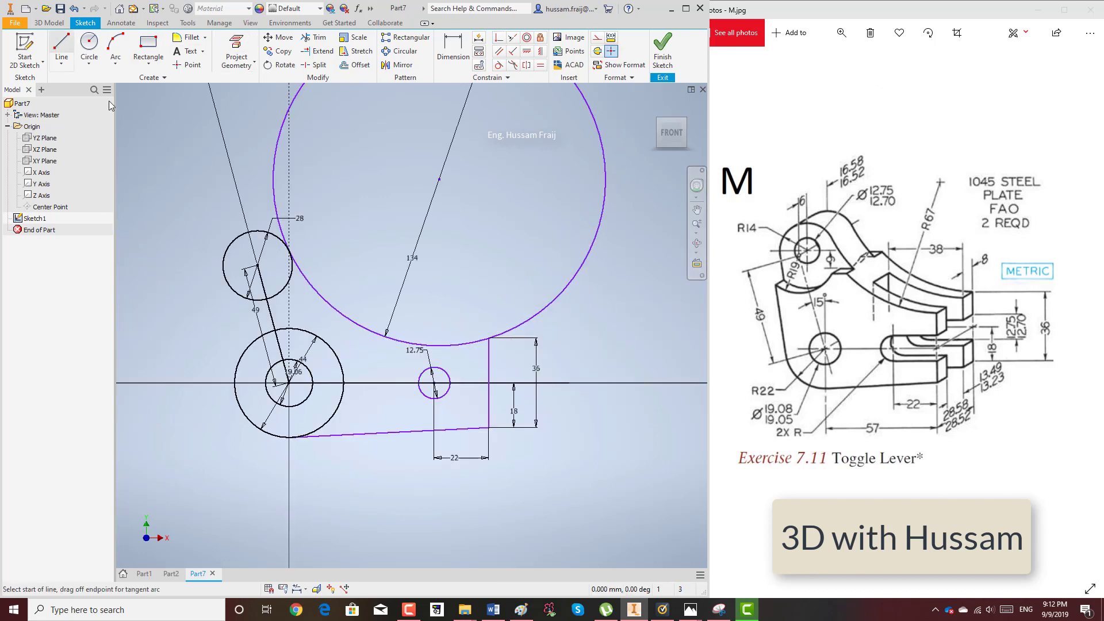
pyautogui.click(205, 253)
pyautogui.click(214, 437)
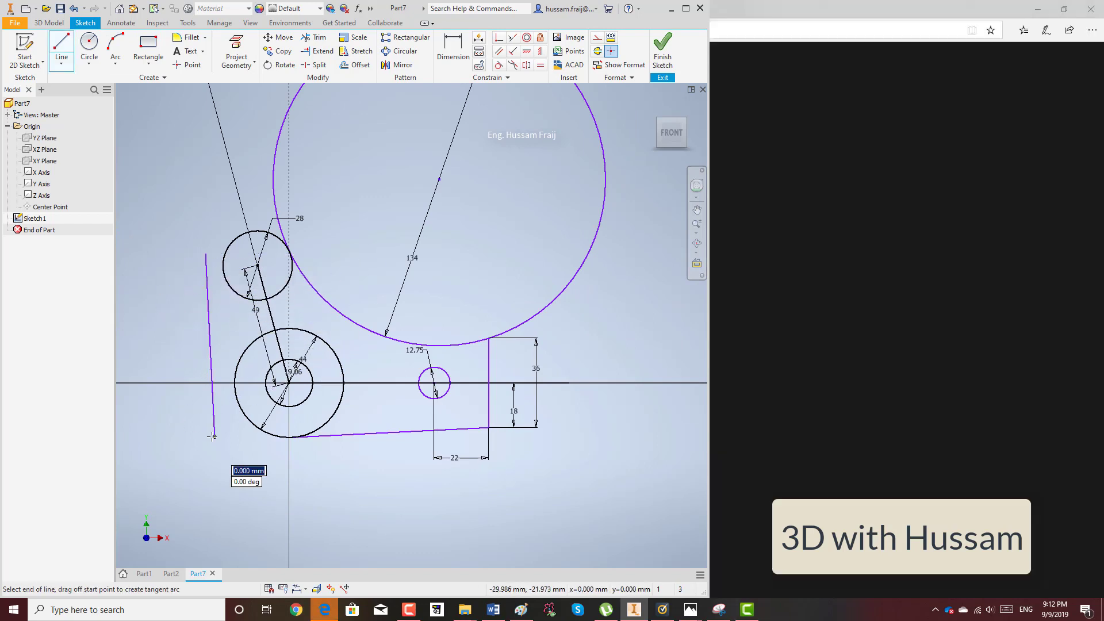
pyautogui.press('Escape')
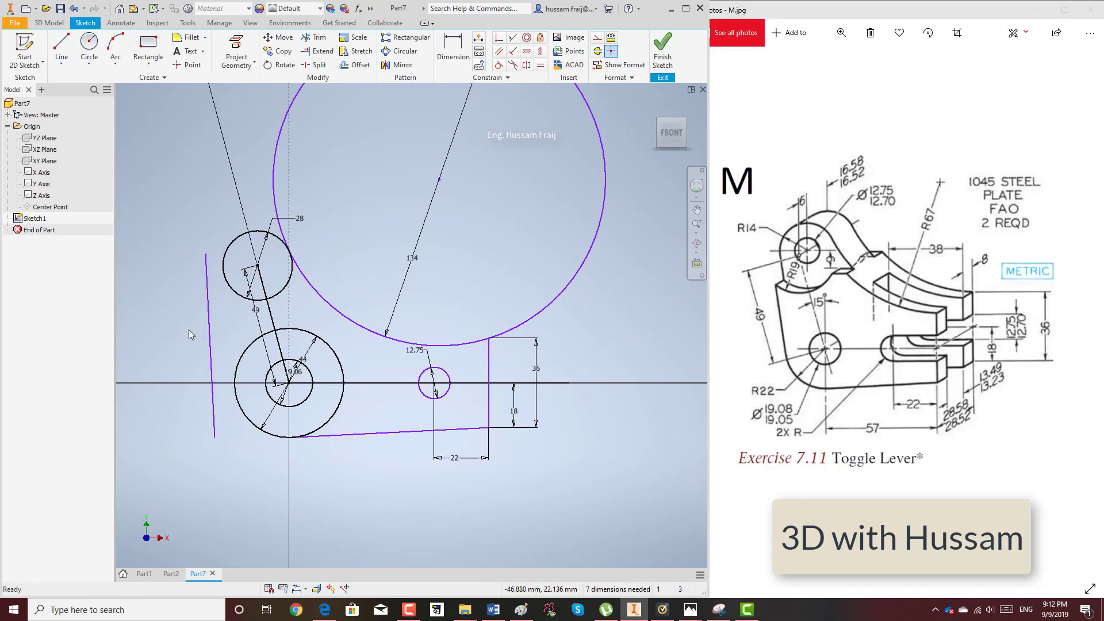
pyautogui.click(499, 65)
pyautogui.click(210, 300)
pyautogui.click(225, 275)
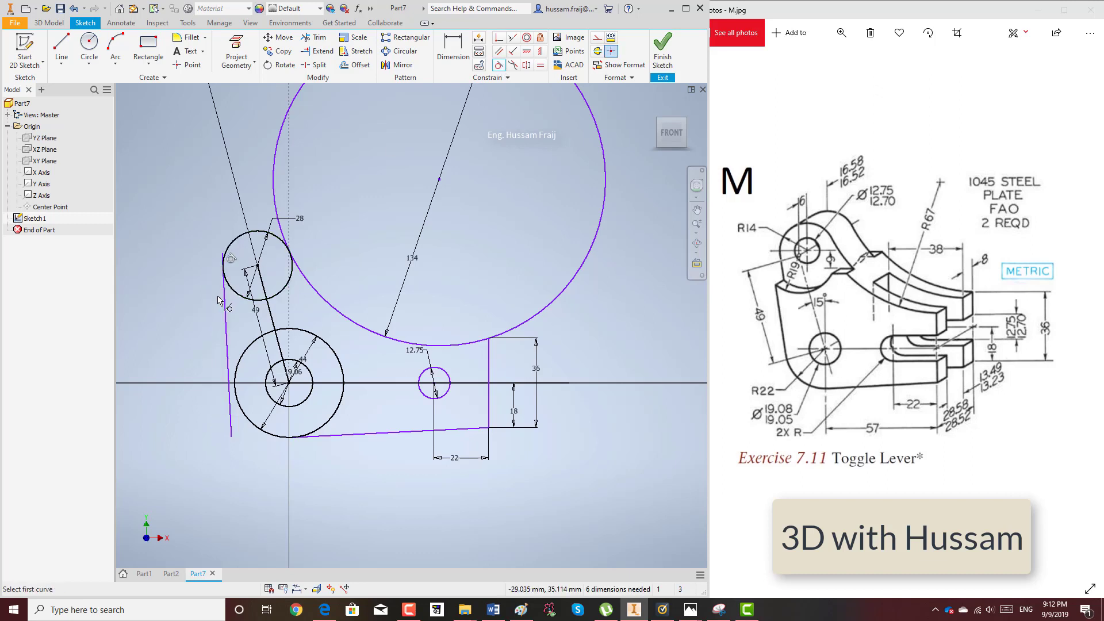
pyautogui.click(223, 302)
pyautogui.click(241, 356)
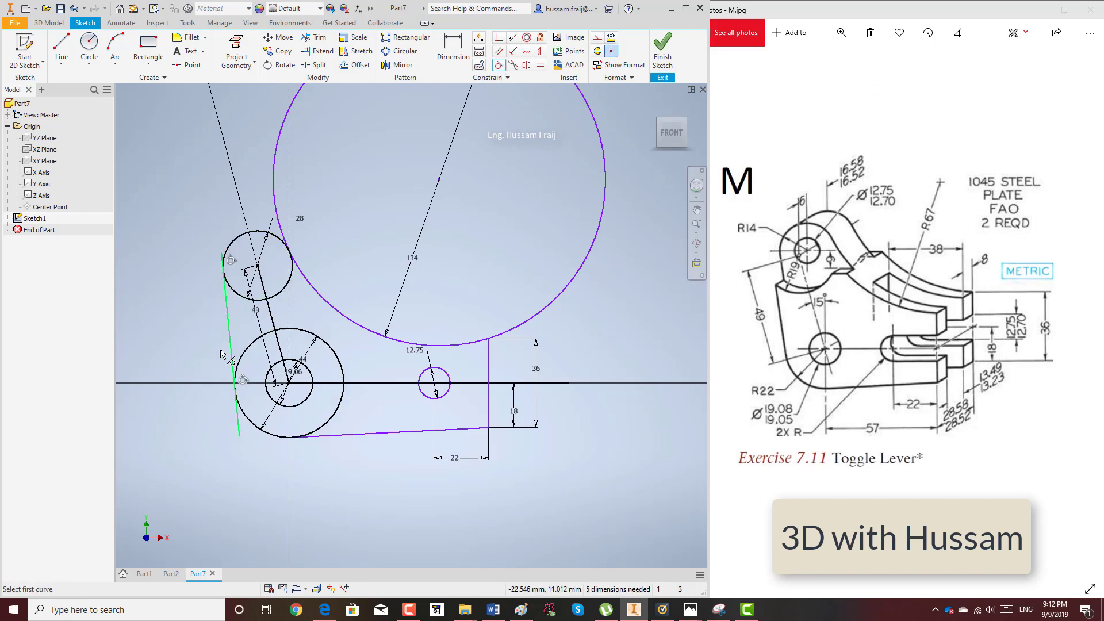
pyautogui.rightClick(219, 343)
pyautogui.click(224, 338)
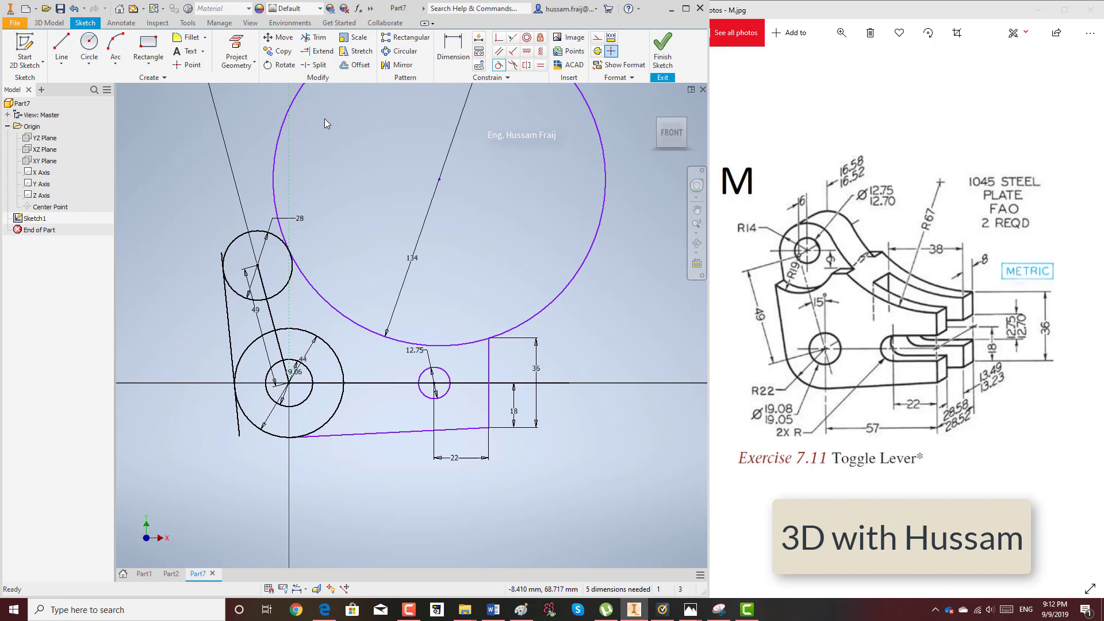
# - Trim the line's stub above the upper circle and the big arc's portion above it
pyautogui.click(315, 38)
pyautogui.scroll(-6, 213, 230)
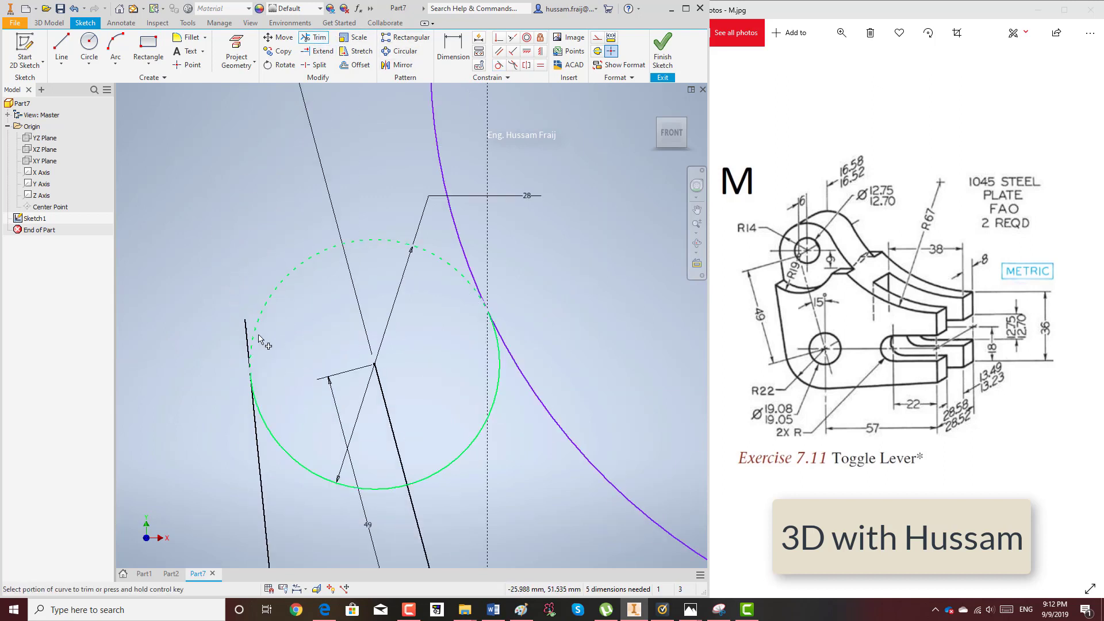
pyautogui.click(248, 342)
pyautogui.click(463, 245)
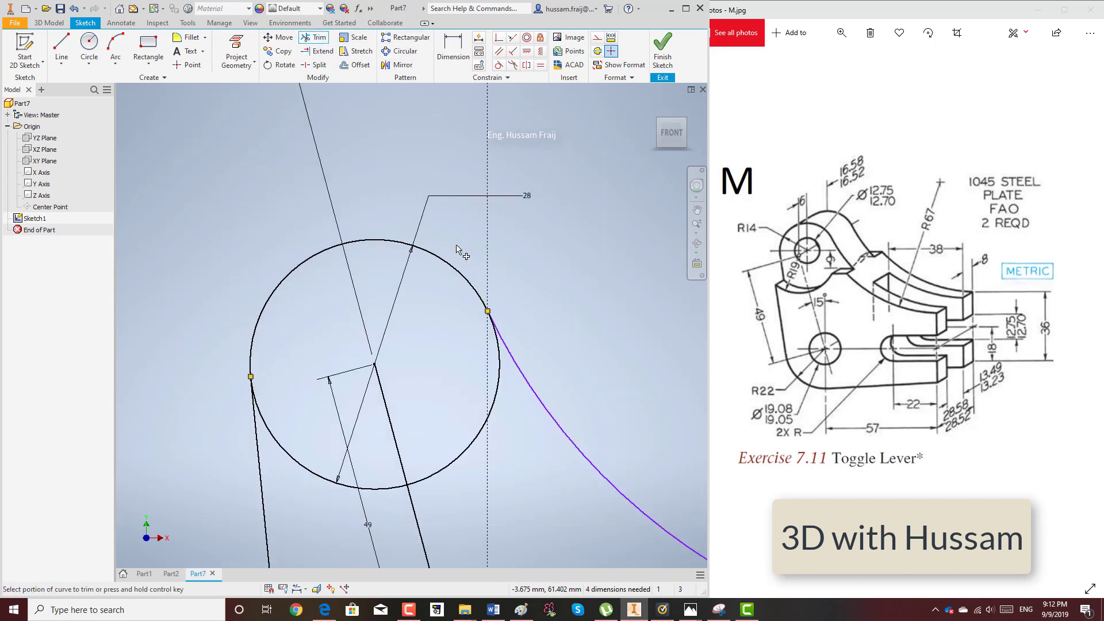
pyautogui.scroll(-3, 501, 390)
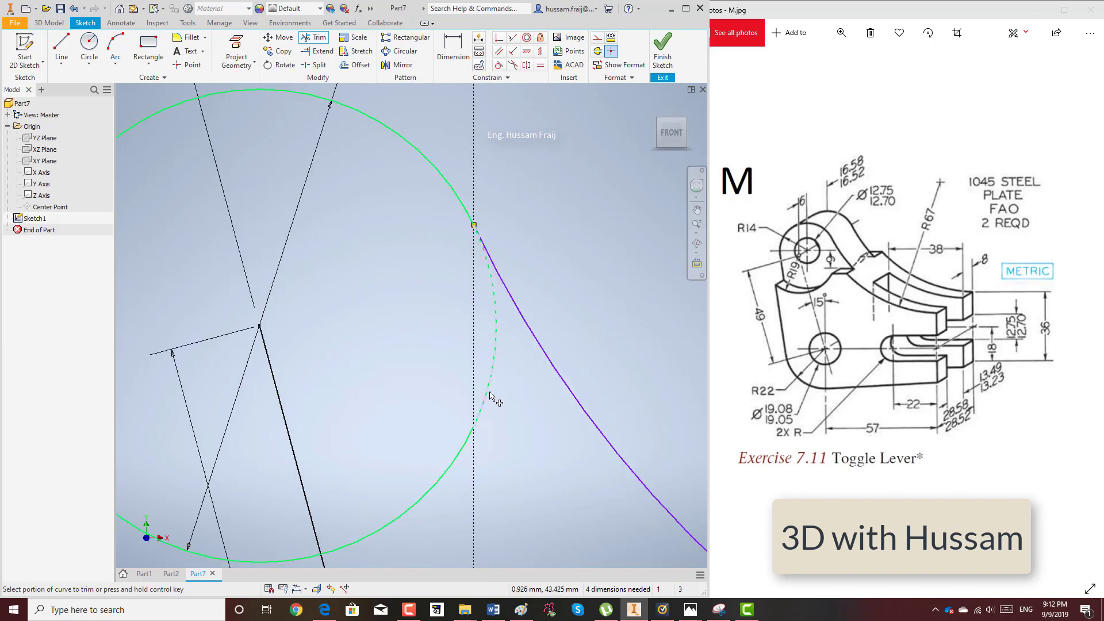
pyautogui.scroll(2, 535, 276)
pyautogui.rightClick(535, 276)
pyautogui.click(459, 246)
pyautogui.scroll(2, 457, 239)
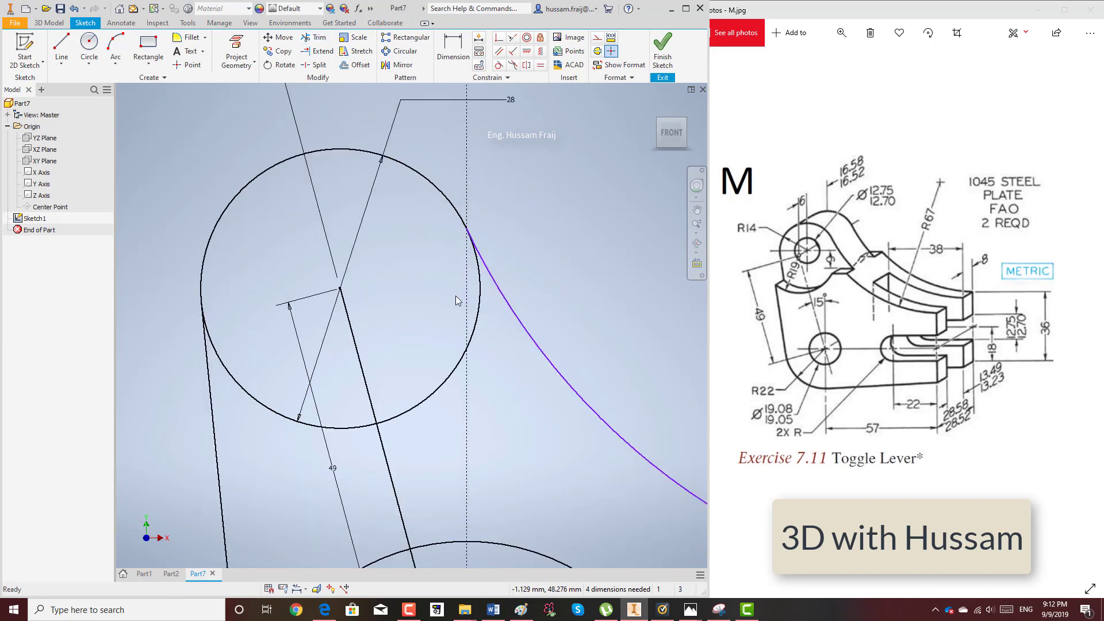
pyautogui.scroll(4, 393, 320)
pyautogui.click(403, 360)
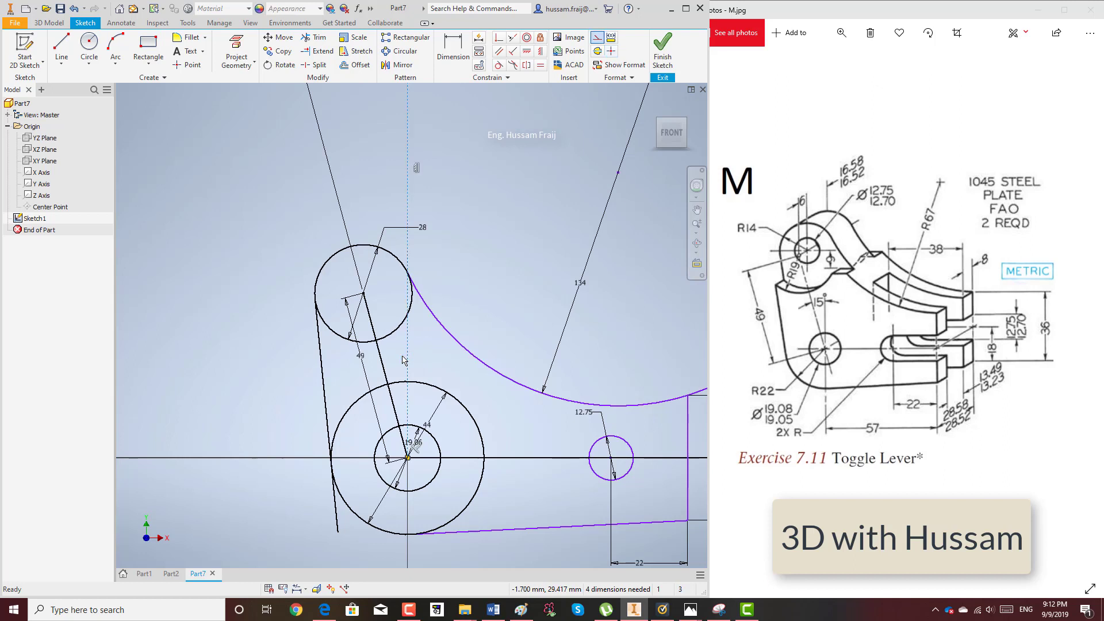
pyautogui.click(415, 356)
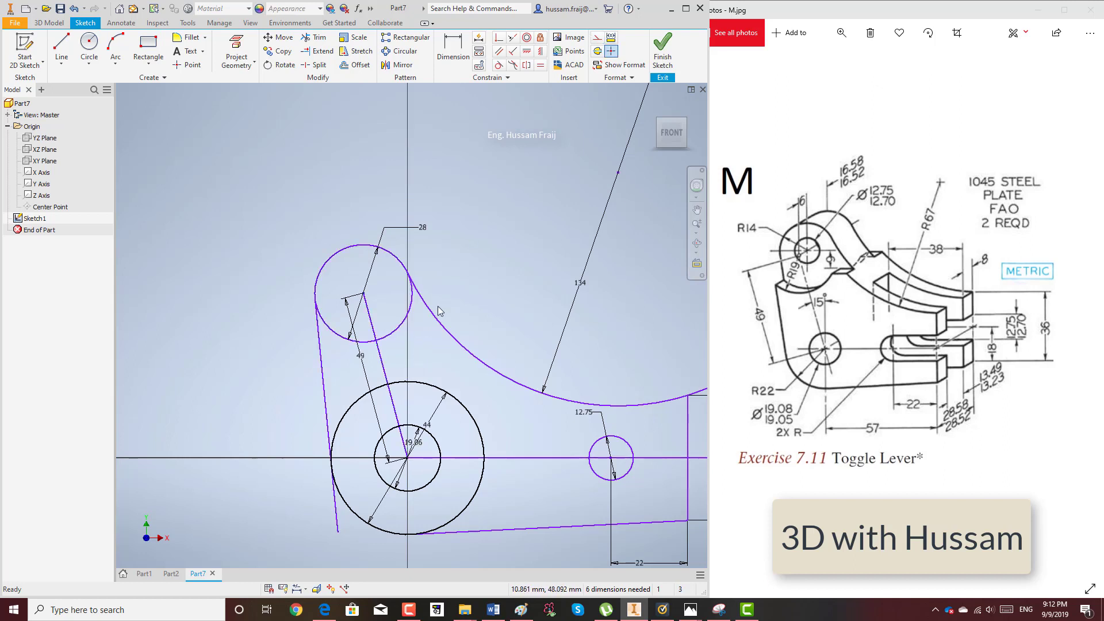
# - Trim away the unwanted parts of the upper circle, the left line and the larger circle
pyautogui.click(316, 36)
pyautogui.click(408, 318)
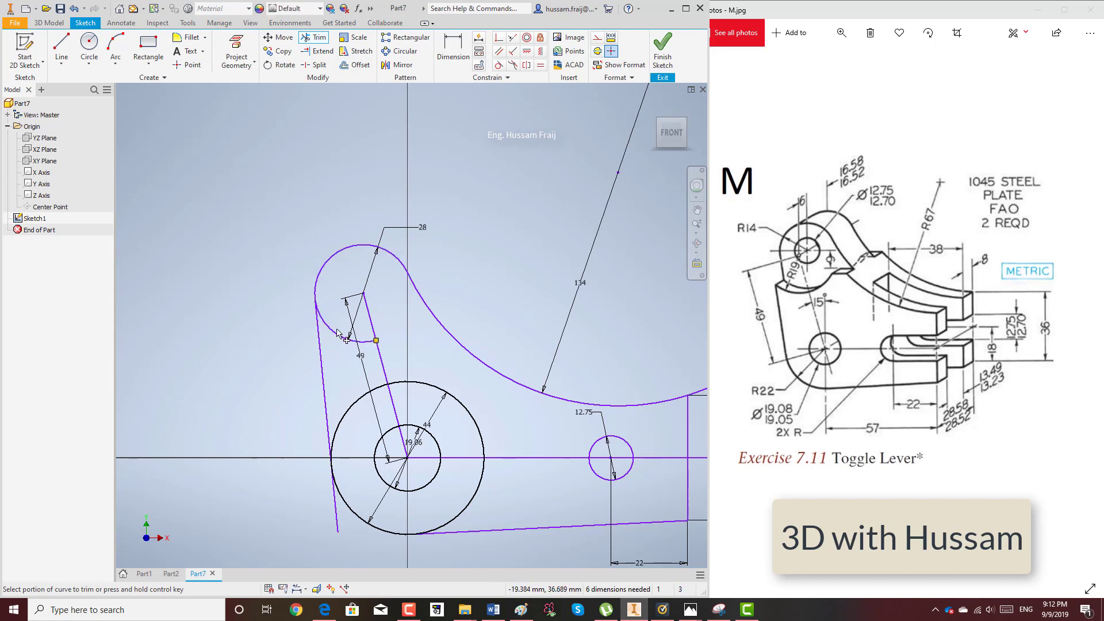
pyautogui.click(328, 300)
pyautogui.scroll(-3, 319, 265)
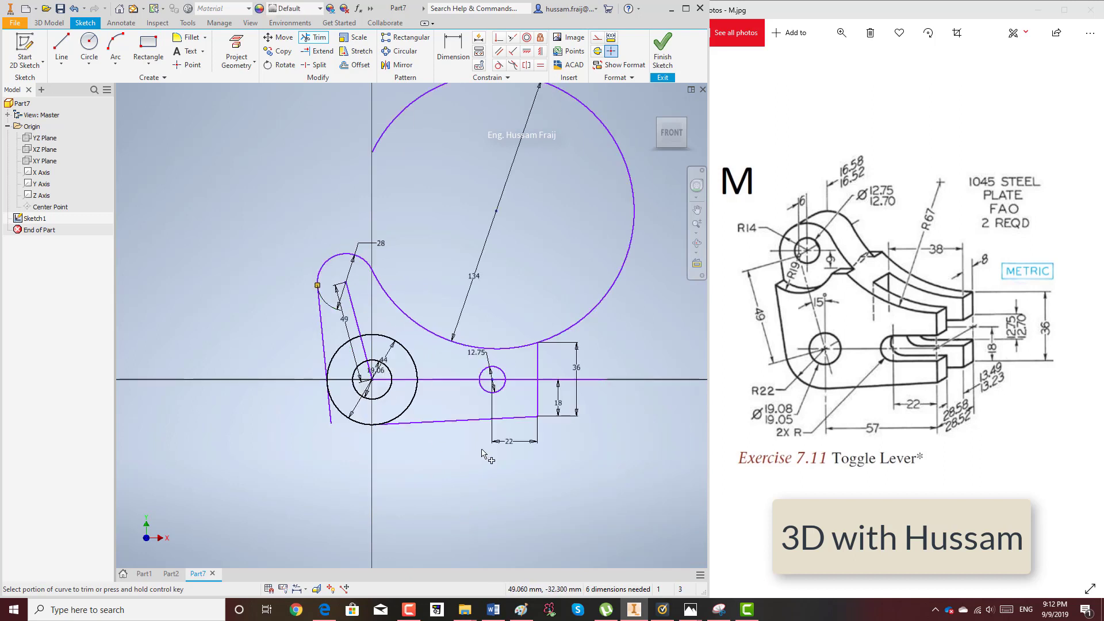
pyautogui.click(330, 410)
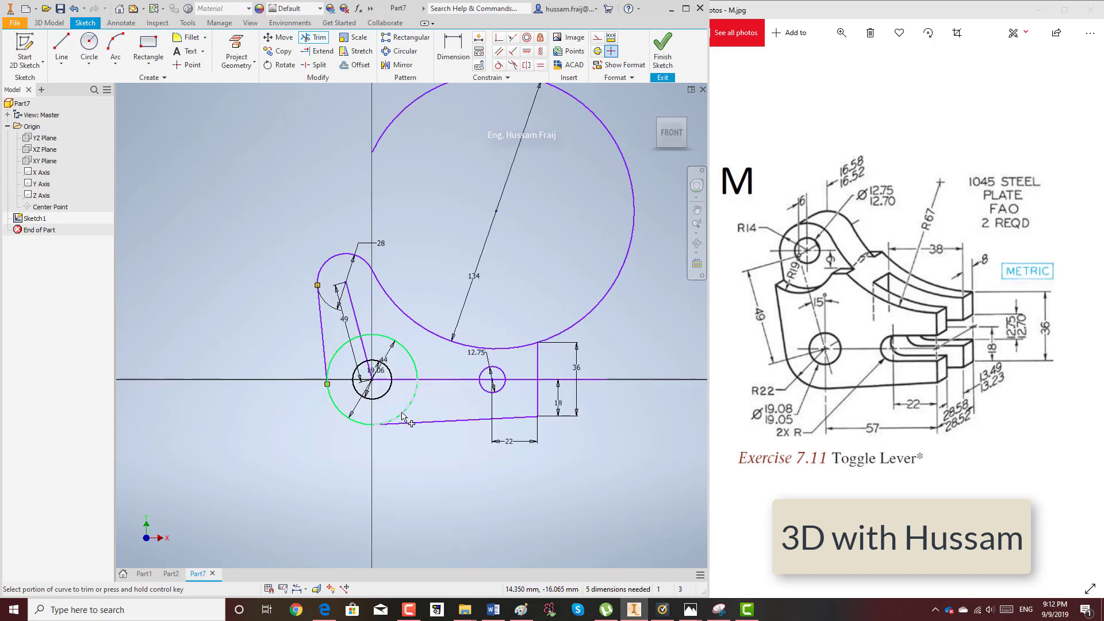
pyautogui.click(402, 414)
pyautogui.click(334, 366)
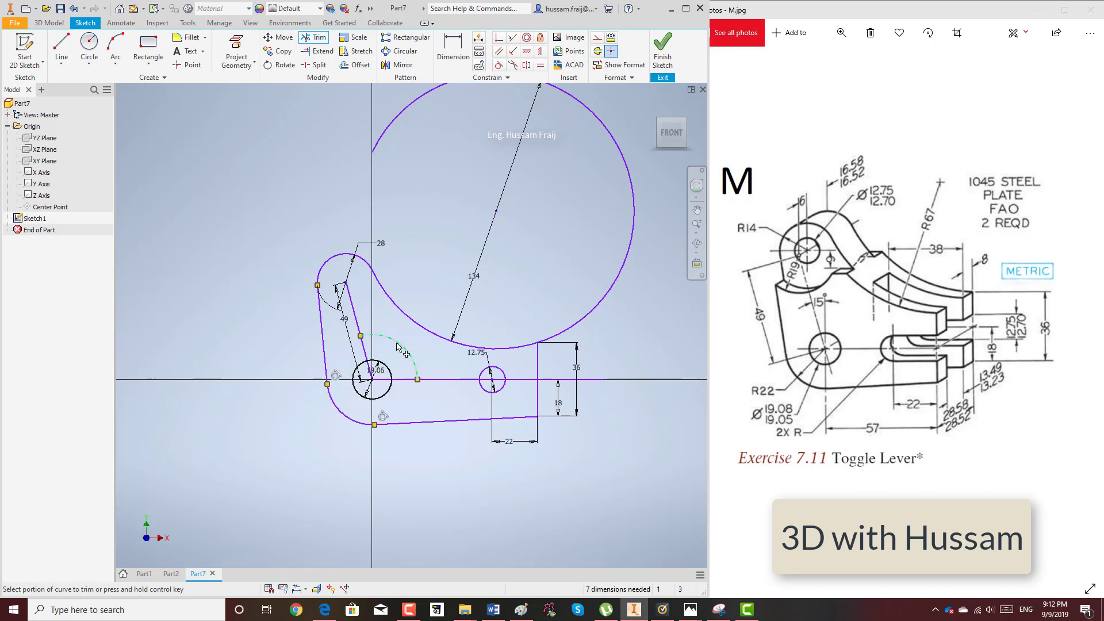
pyautogui.rightClick(414, 352)
pyautogui.click(440, 392)
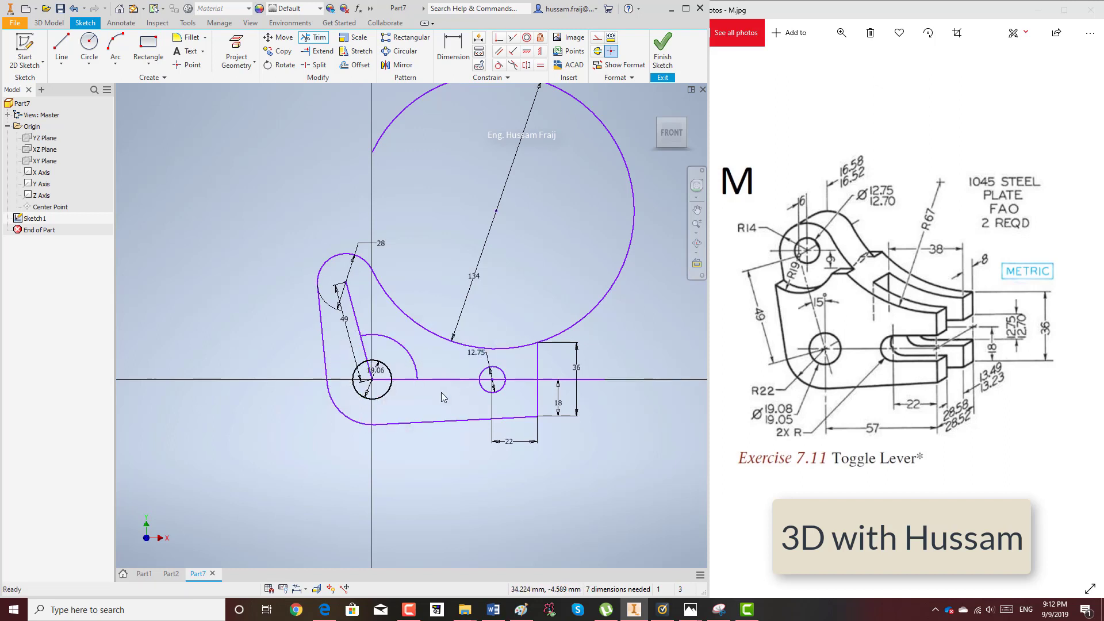
# - Convert the leftover arc and horizontal axis line to construction geometry
pyautogui.moveTo(402, 371); pyautogui.dragTo(402, 370)
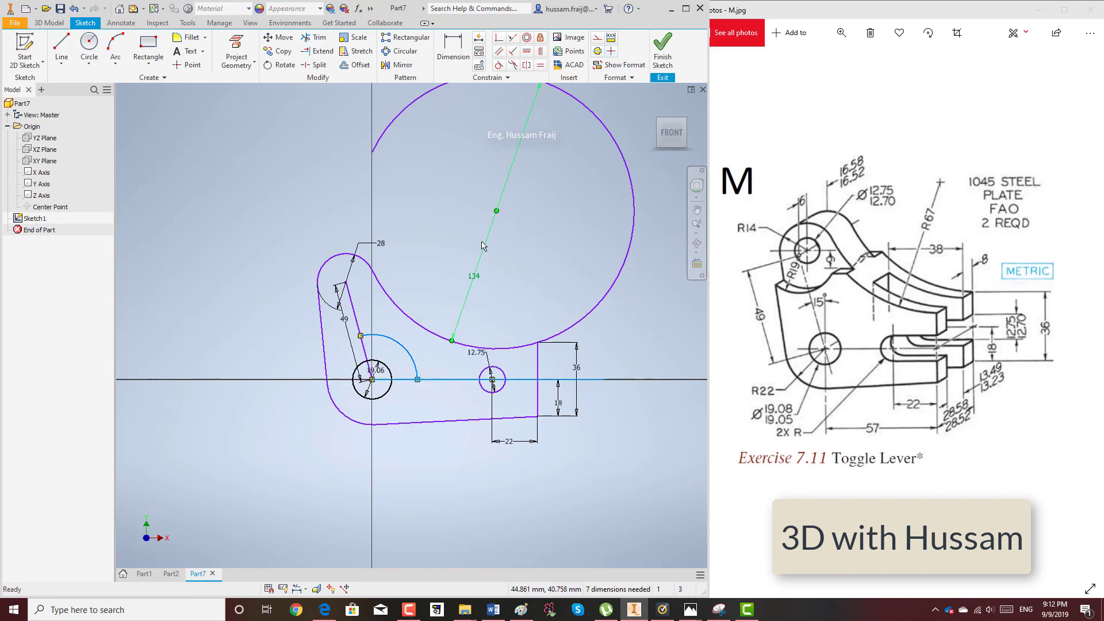
pyautogui.click(597, 37)
pyautogui.press('Escape')
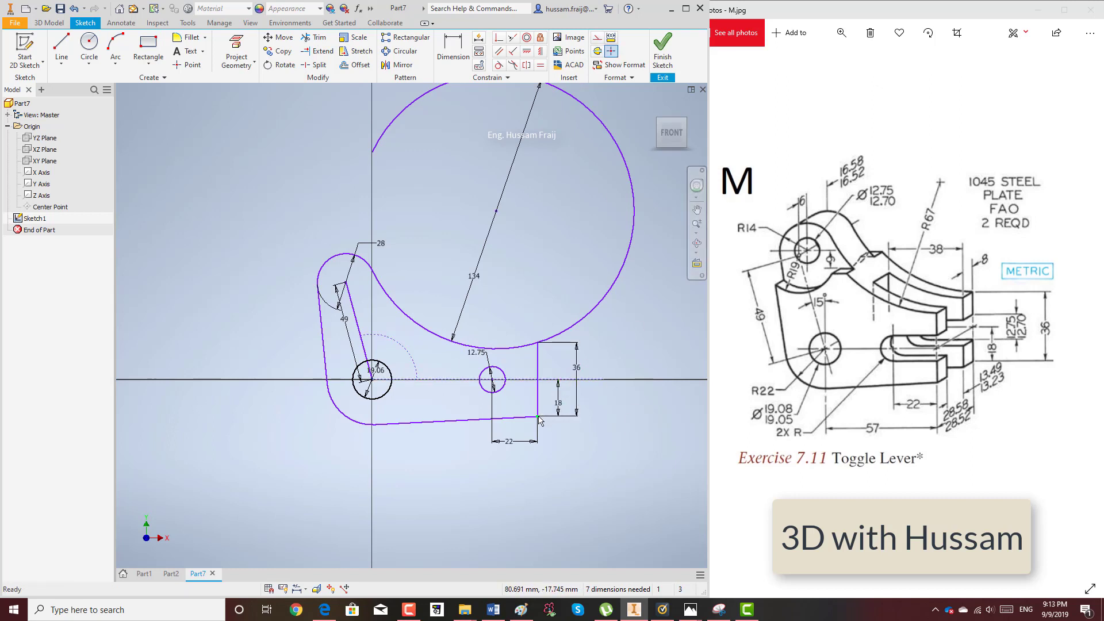
# - Dimension the lower-left fillet arc at radius 22
pyautogui.click(453, 51)
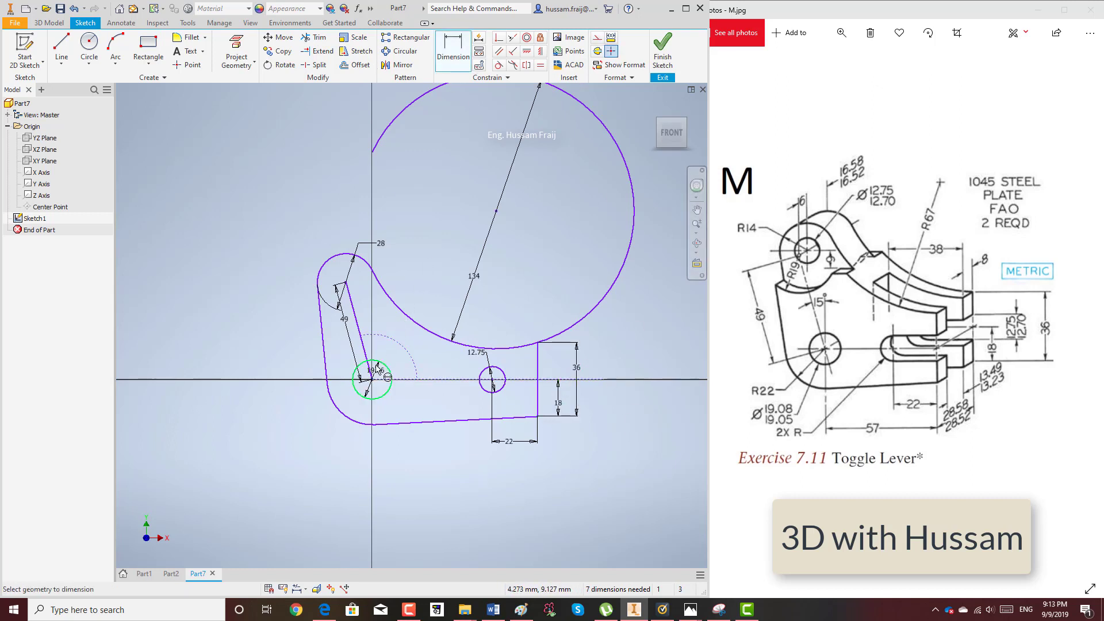
pyautogui.click(344, 416)
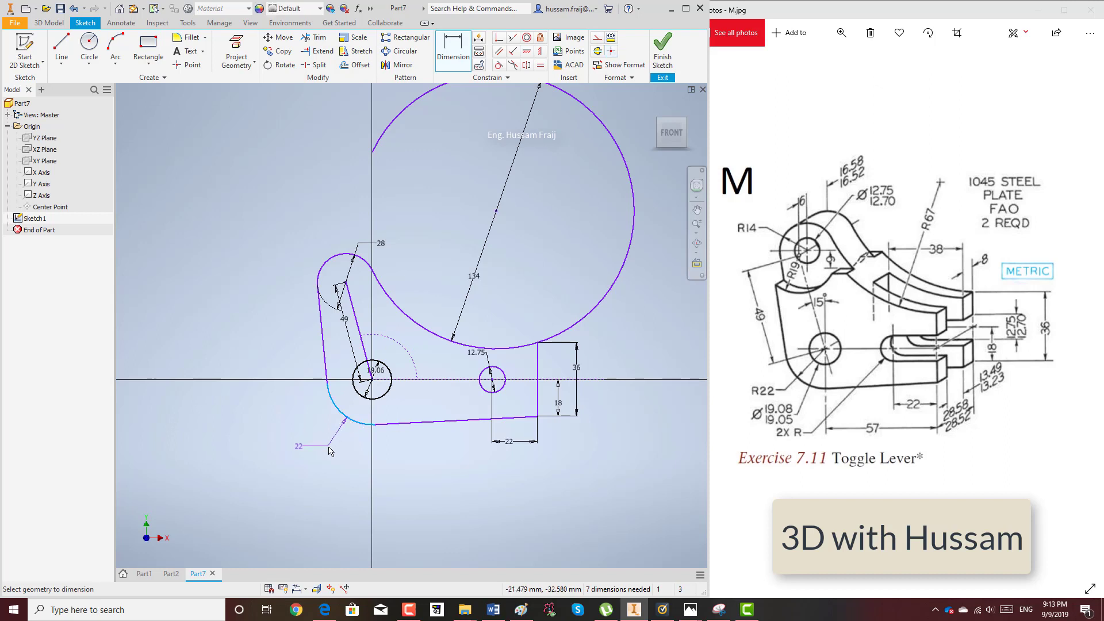
pyautogui.click(330, 451)
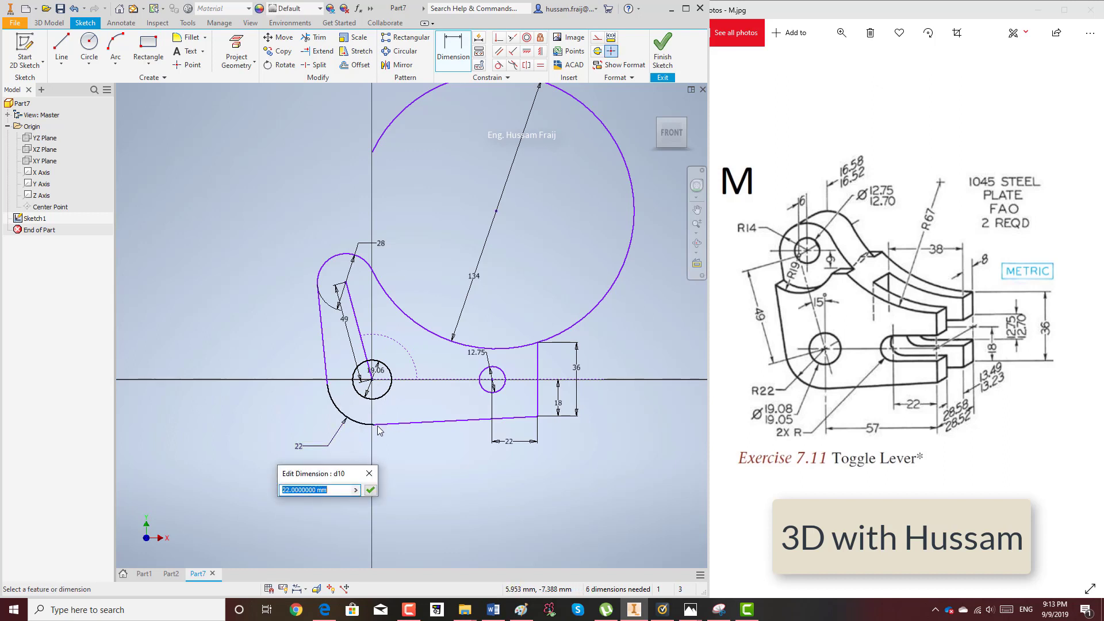
pyautogui.click(370, 490)
# - Set the horizontal distance from the Ø19.06 hole to the right edge to 57
pyautogui.click(390, 383)
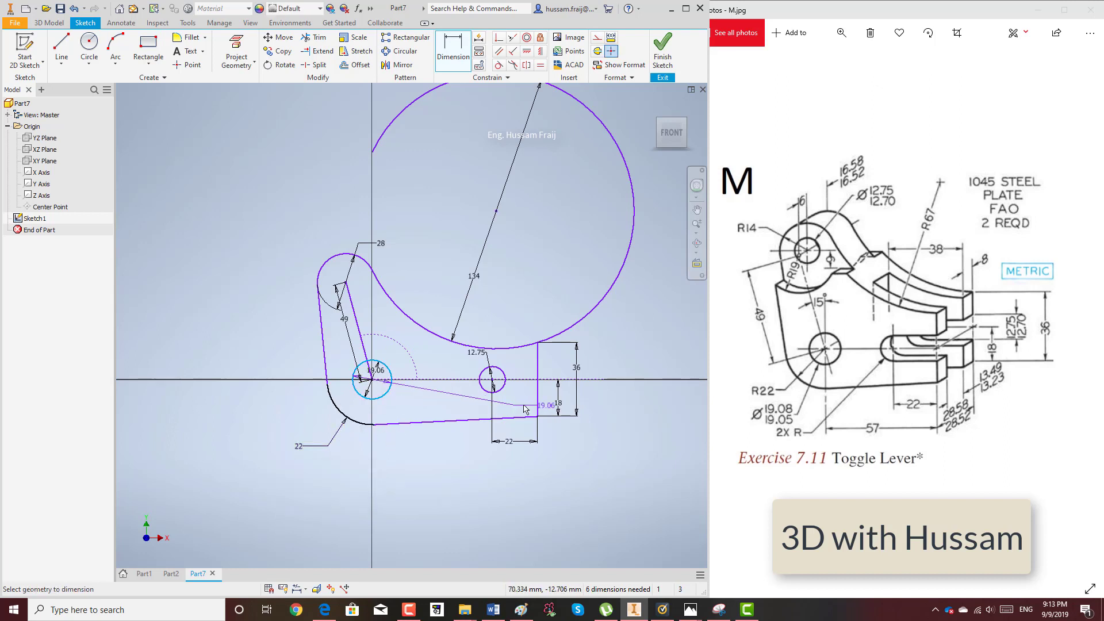
pyautogui.click(537, 401)
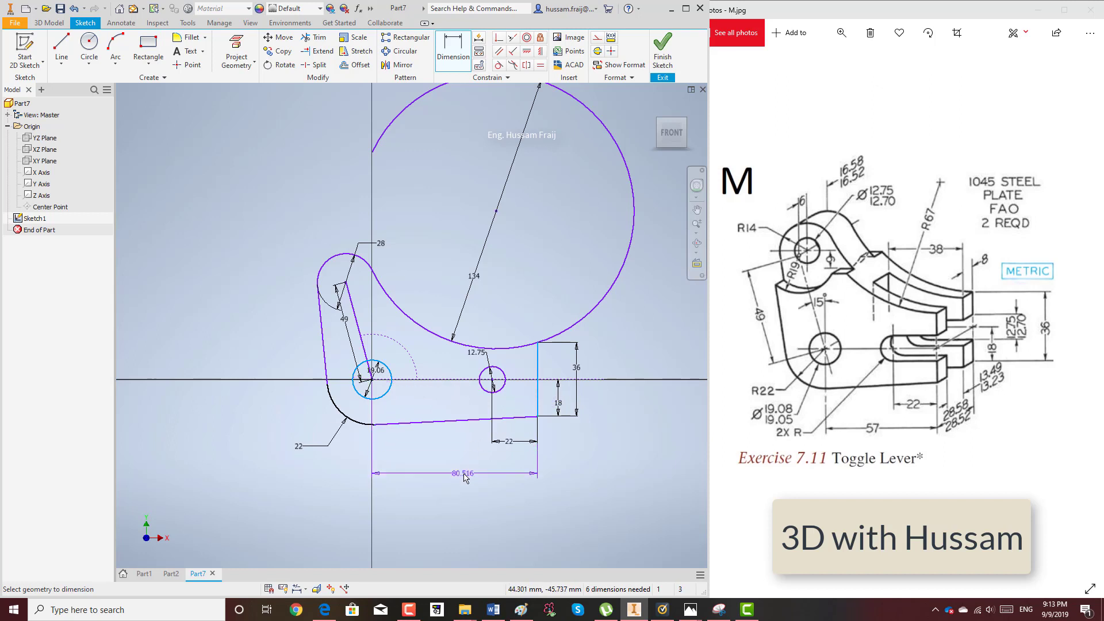
pyautogui.click(464, 474)
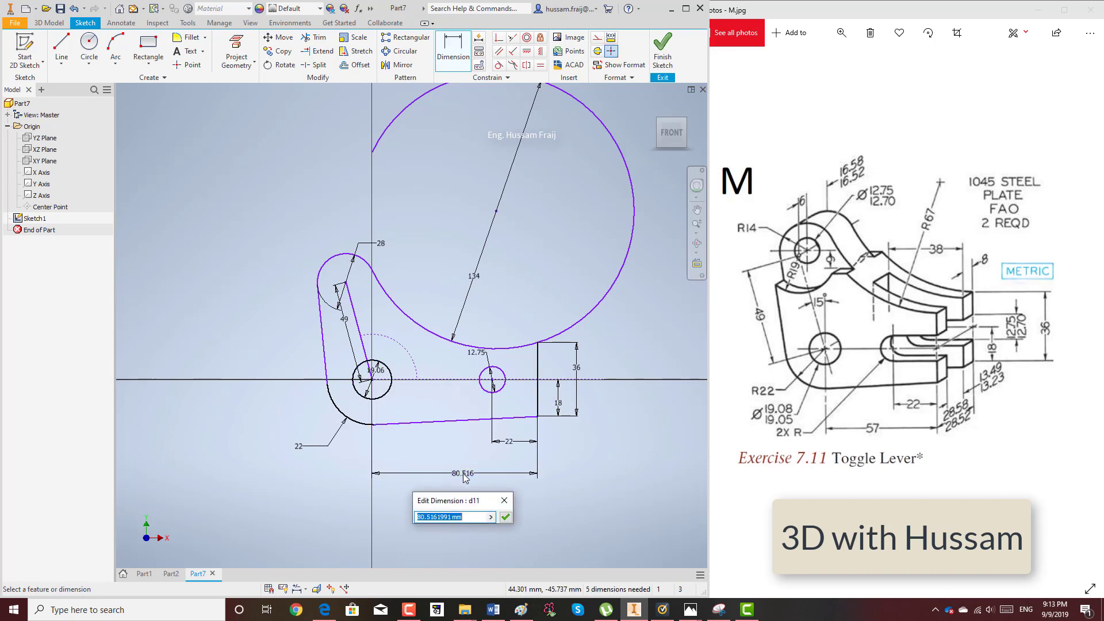
pyautogui.write('57')
pyautogui.press('Return')
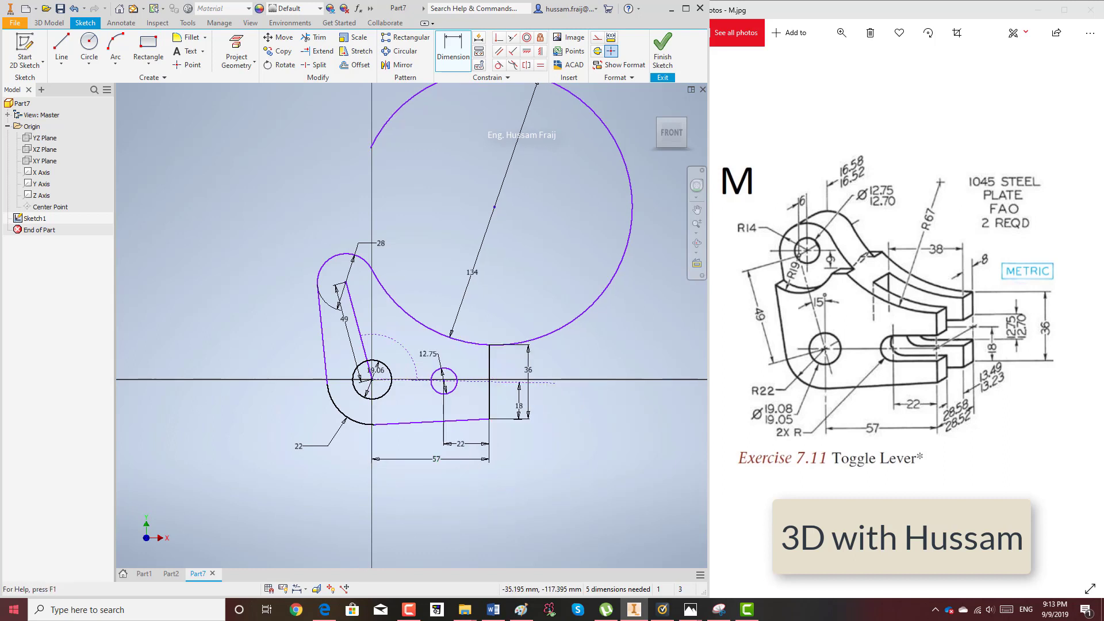
# - Trim the outer portion of the 134 circle, leaving one arc from the upper boss to the right edge
pyautogui.scroll(3, 361, 368)
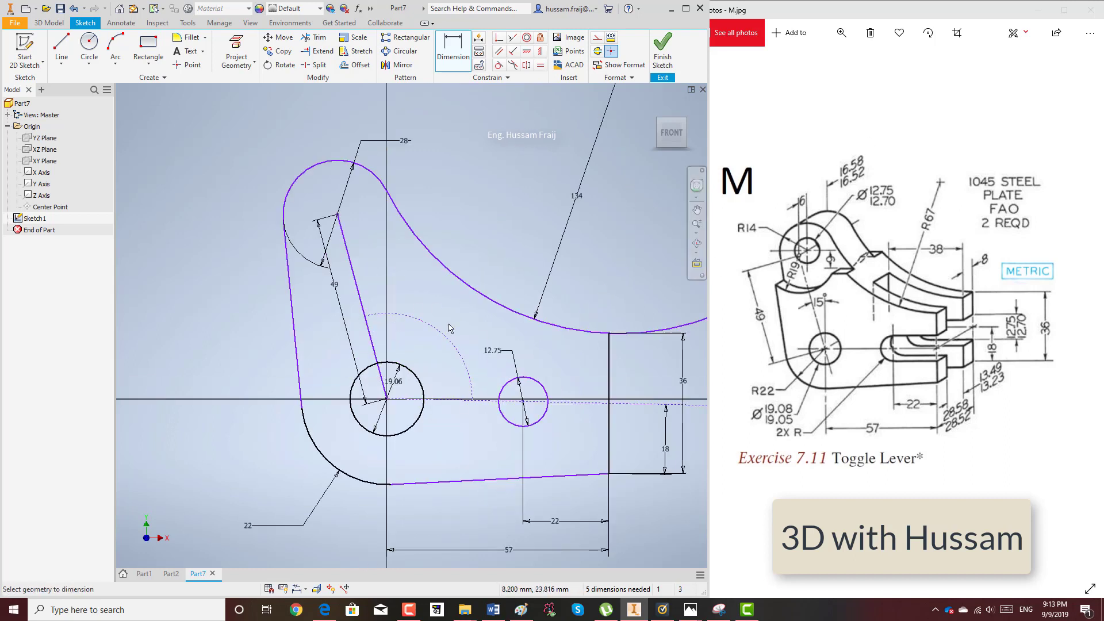
pyautogui.scroll(-3, 443, 354)
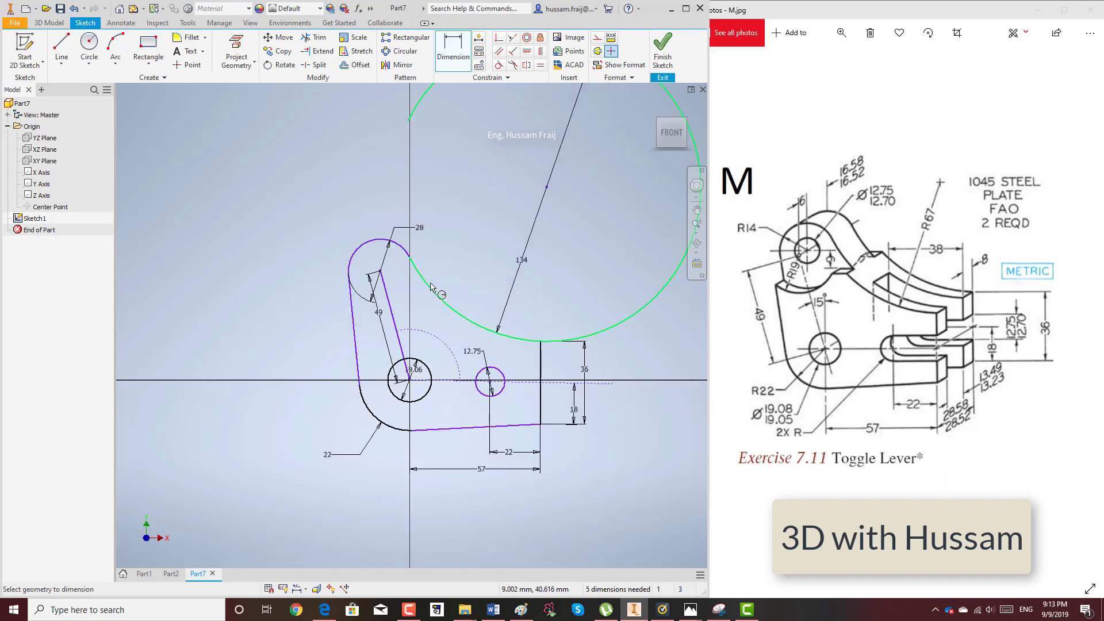
pyautogui.click(316, 38)
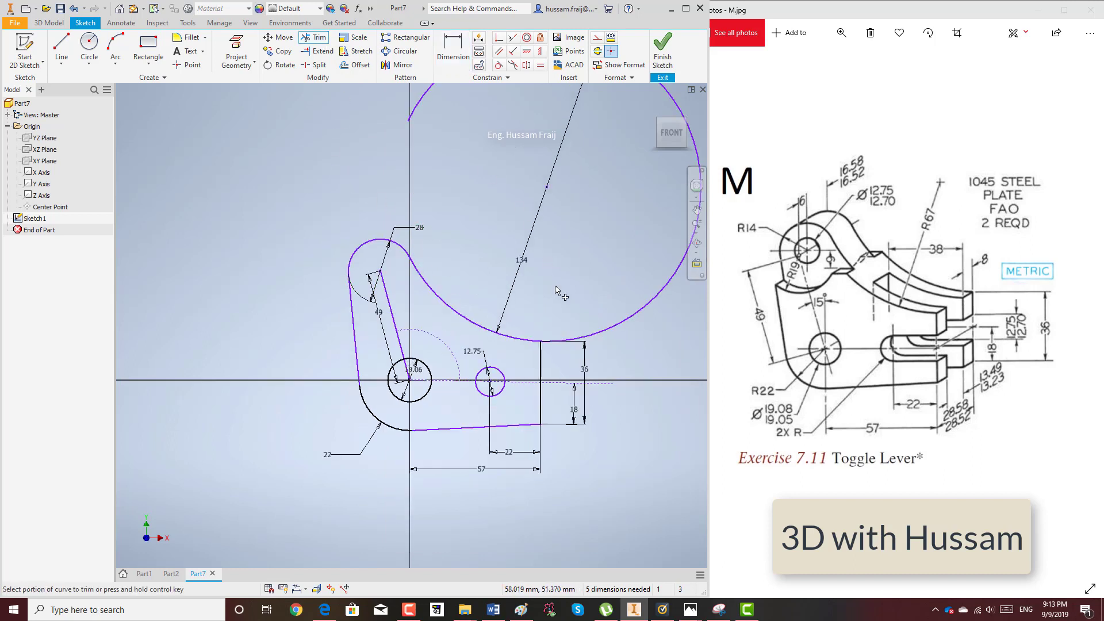
pyautogui.click(584, 338)
pyautogui.scroll(1, 572, 334)
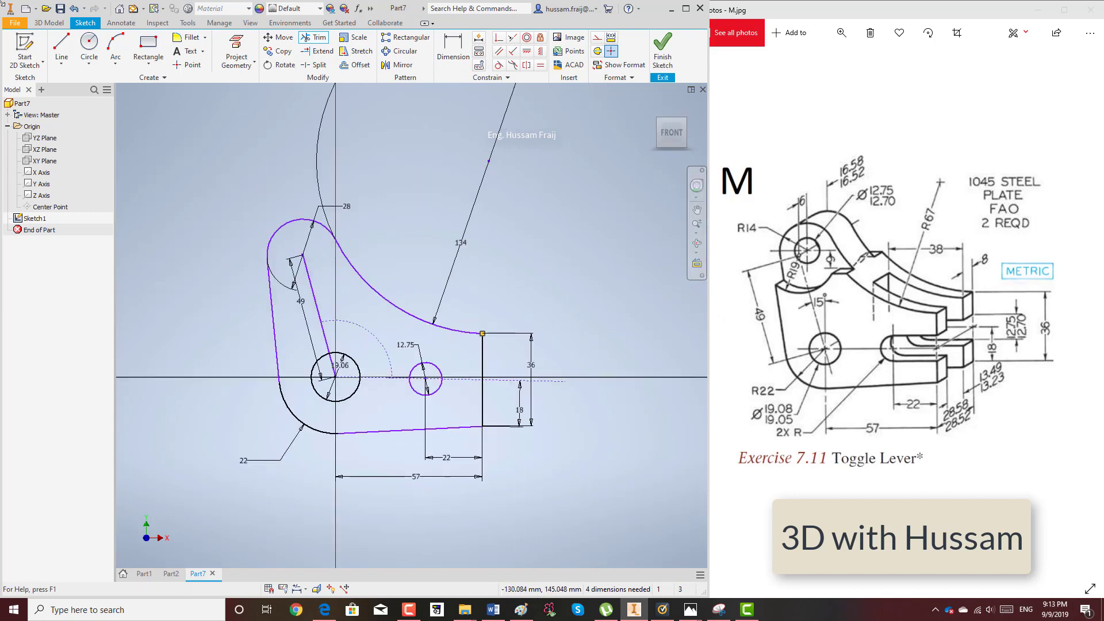
pyautogui.click(61, 43)
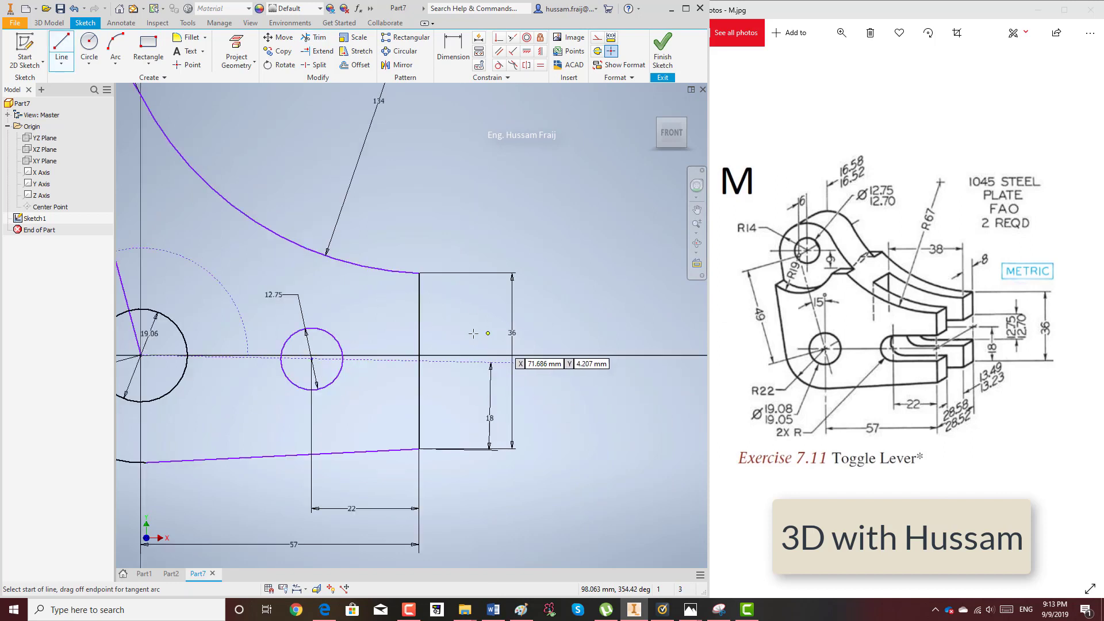
# - Draw the upper and lower horizontal slot lines beside the small hole
pyautogui.scroll(3, 552, 402)
pyautogui.click(318, 313)
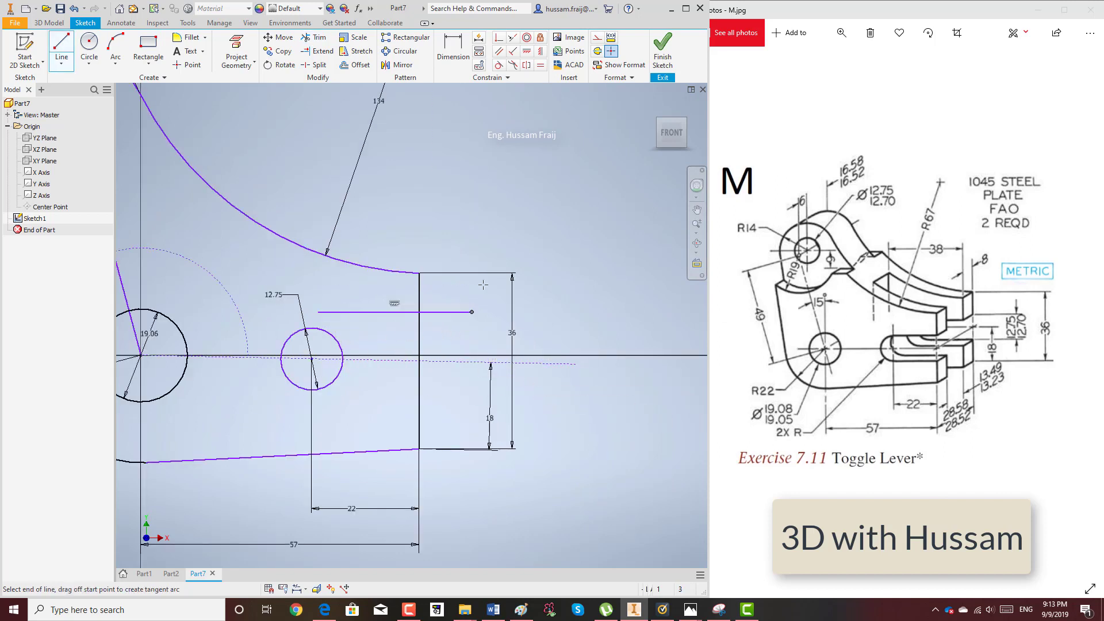
pyautogui.click(472, 313)
pyautogui.press('Escape')
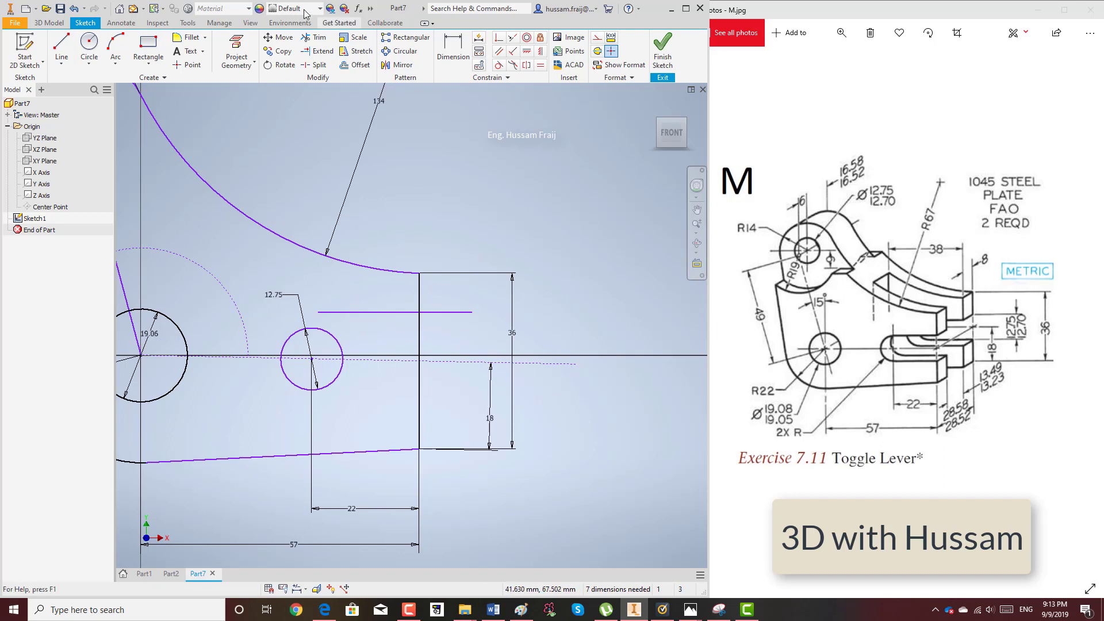
pyautogui.press('l')
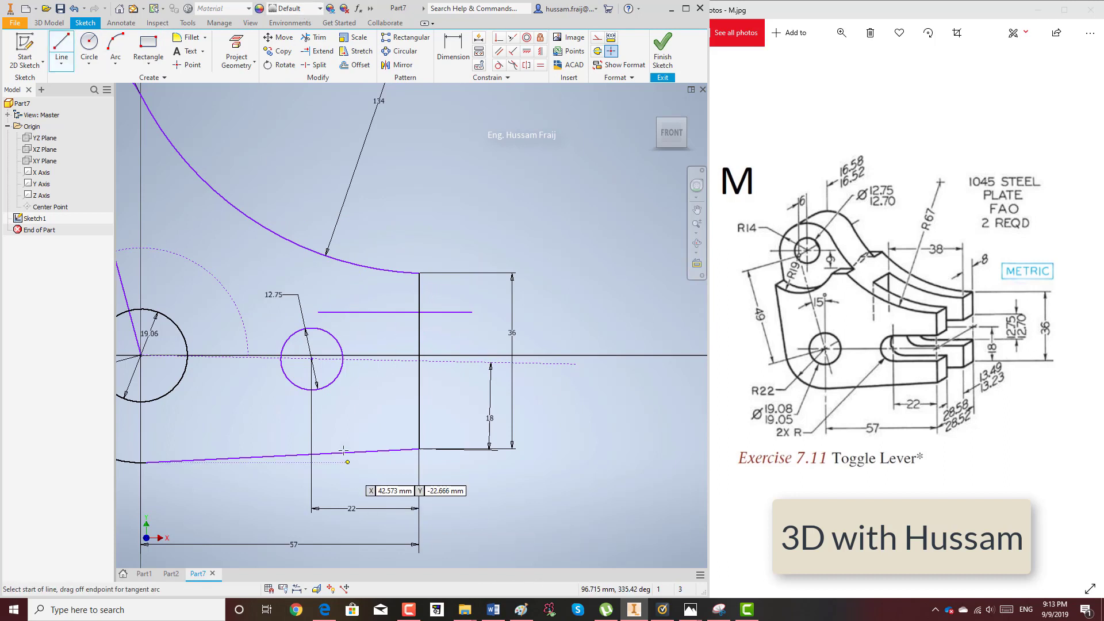
pyautogui.click(322, 406)
pyautogui.click(453, 407)
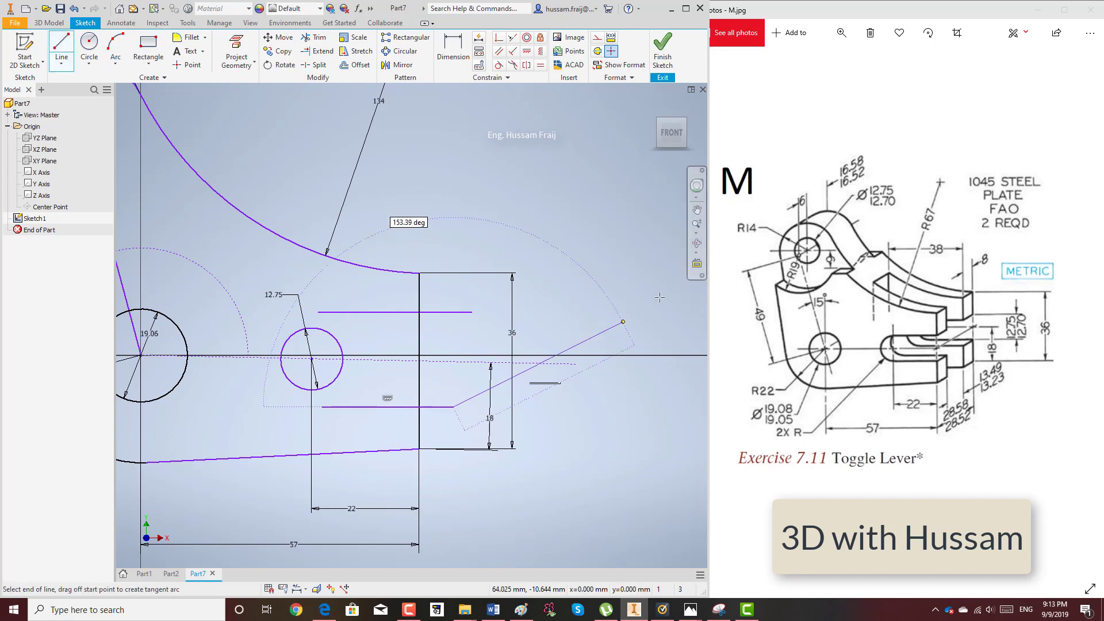
pyautogui.rightClick(638, 340)
pyautogui.click(696, 297)
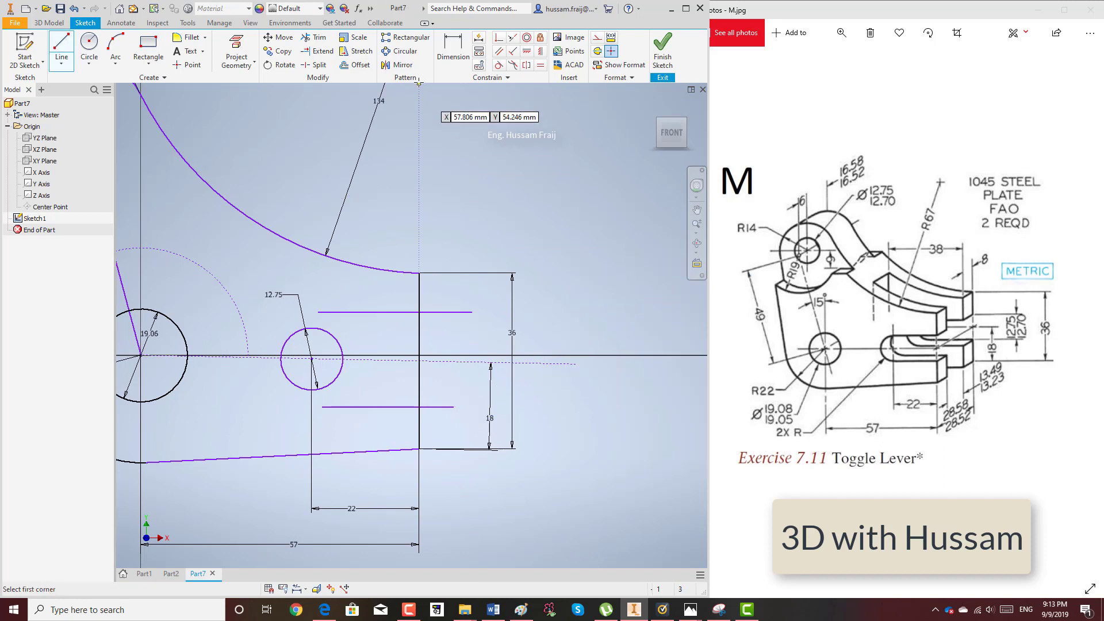
# - Make both slot lines tangent to the small hole and extend them to meet it
pyautogui.click(499, 65)
pyautogui.click(381, 312)
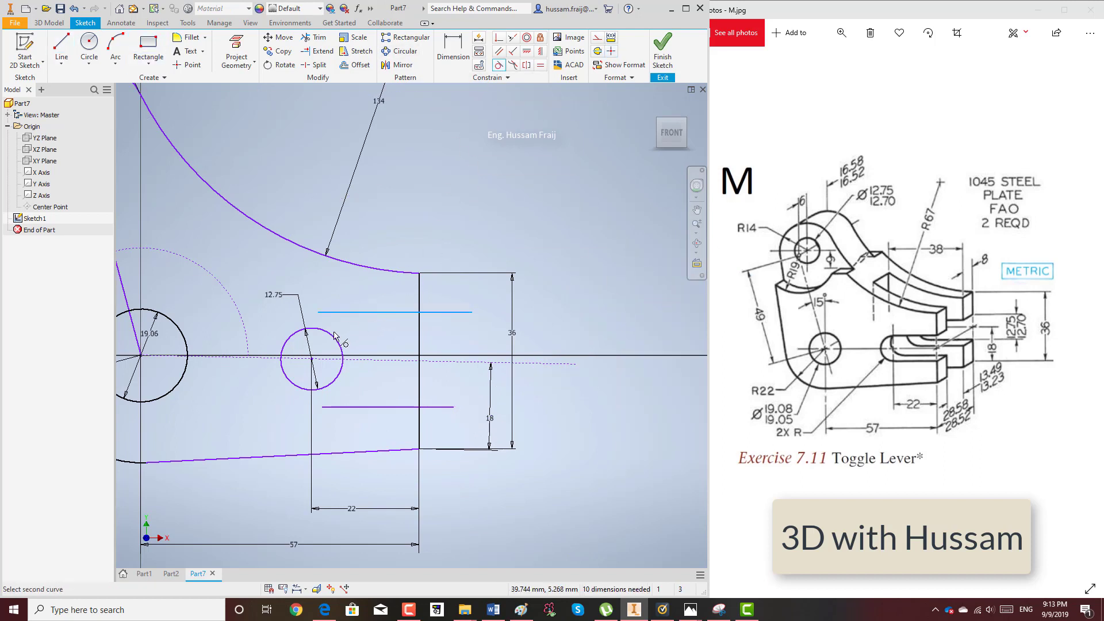
pyautogui.click(333, 340)
pyautogui.click(359, 407)
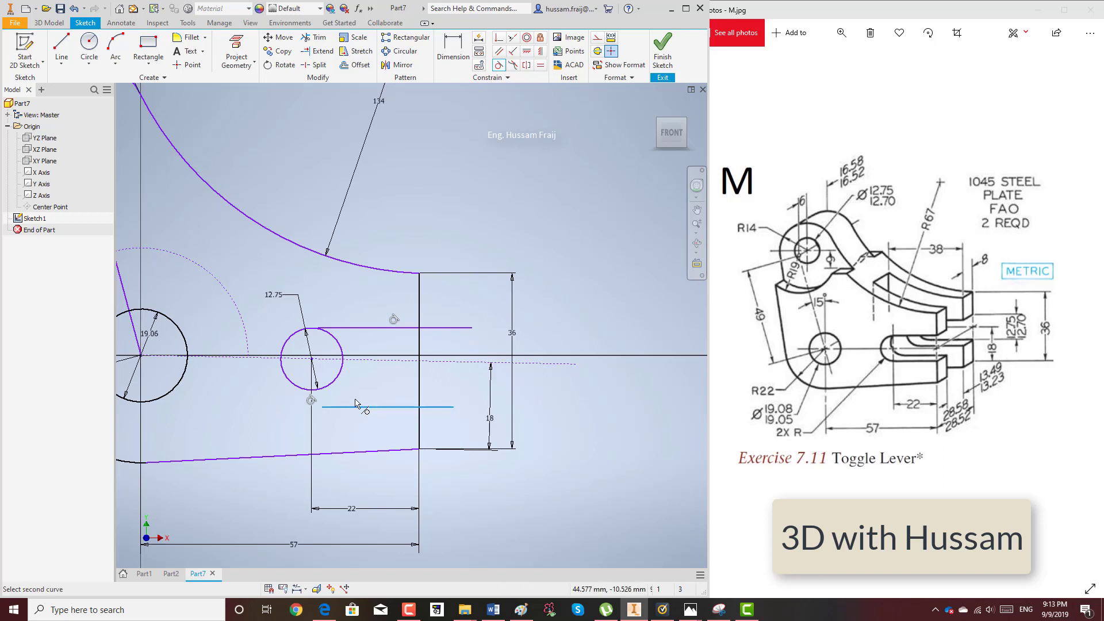
pyautogui.click(343, 362)
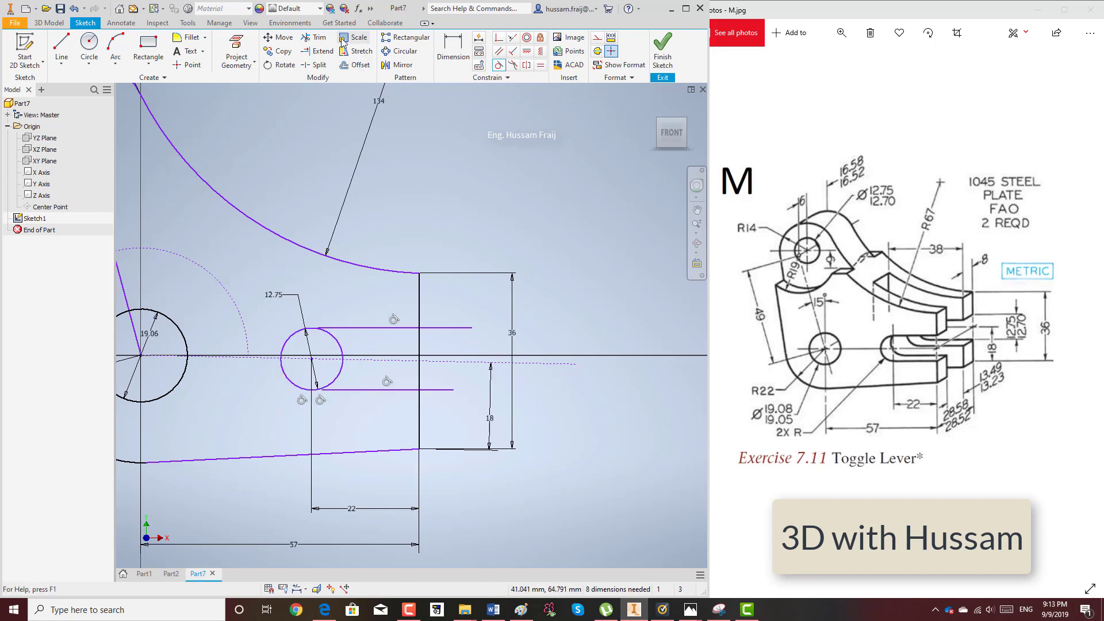
pyautogui.click(318, 51)
pyautogui.click(338, 328)
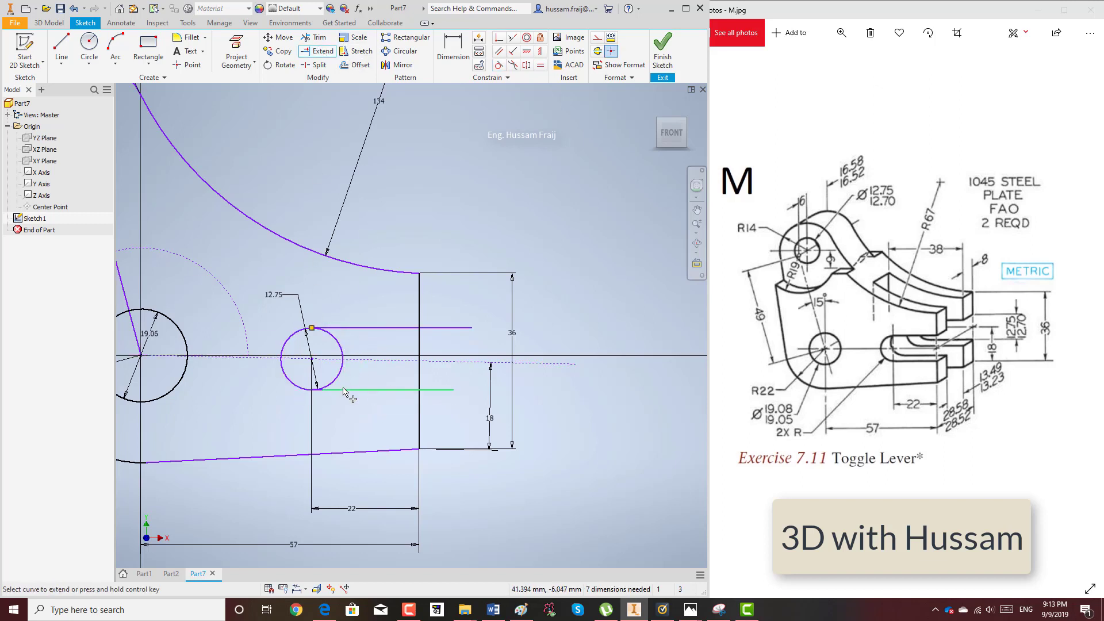
pyautogui.click(347, 390)
# - Trim the slot line stubs, the right-edge segment and the circle's right arc into a semicircular end
pyautogui.press('x')
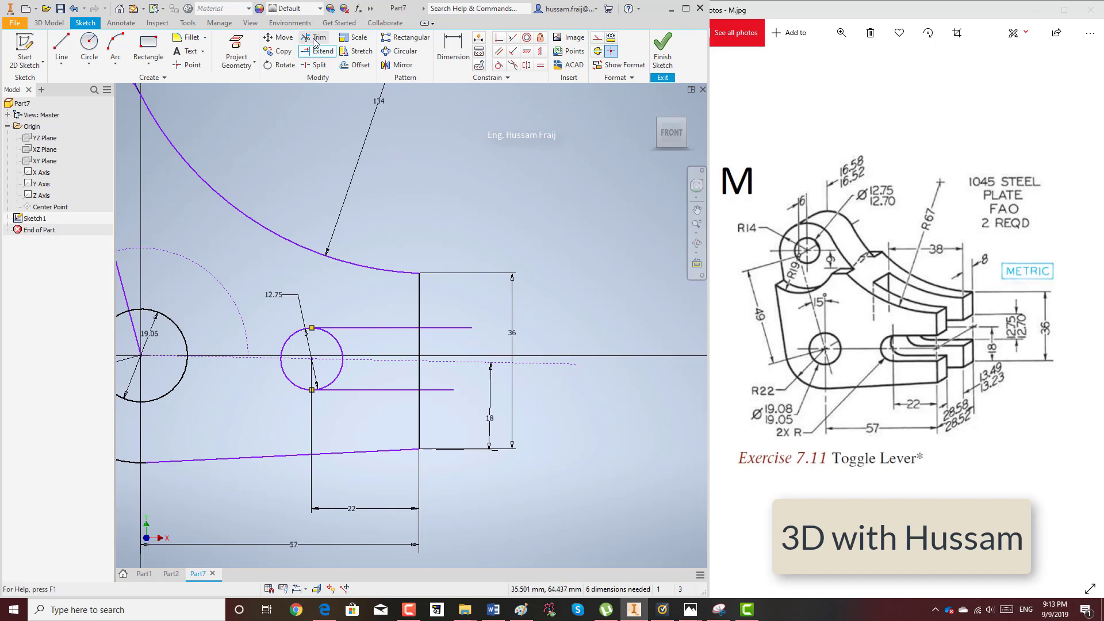
pyautogui.click(441, 328)
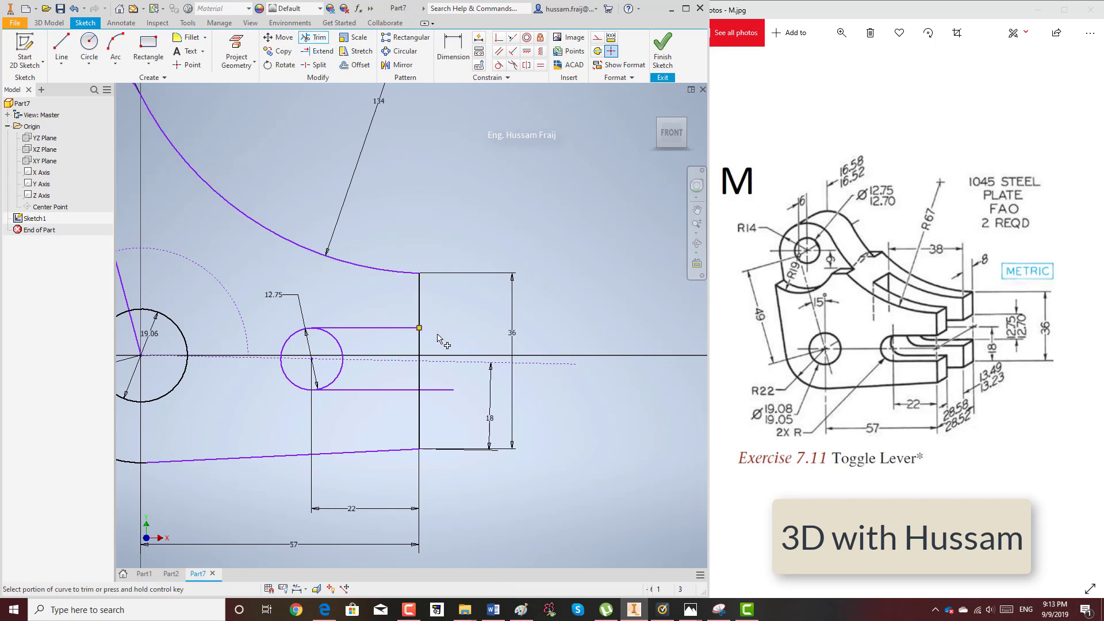
pyautogui.click(435, 390)
pyautogui.click(419, 376)
pyautogui.click(419, 345)
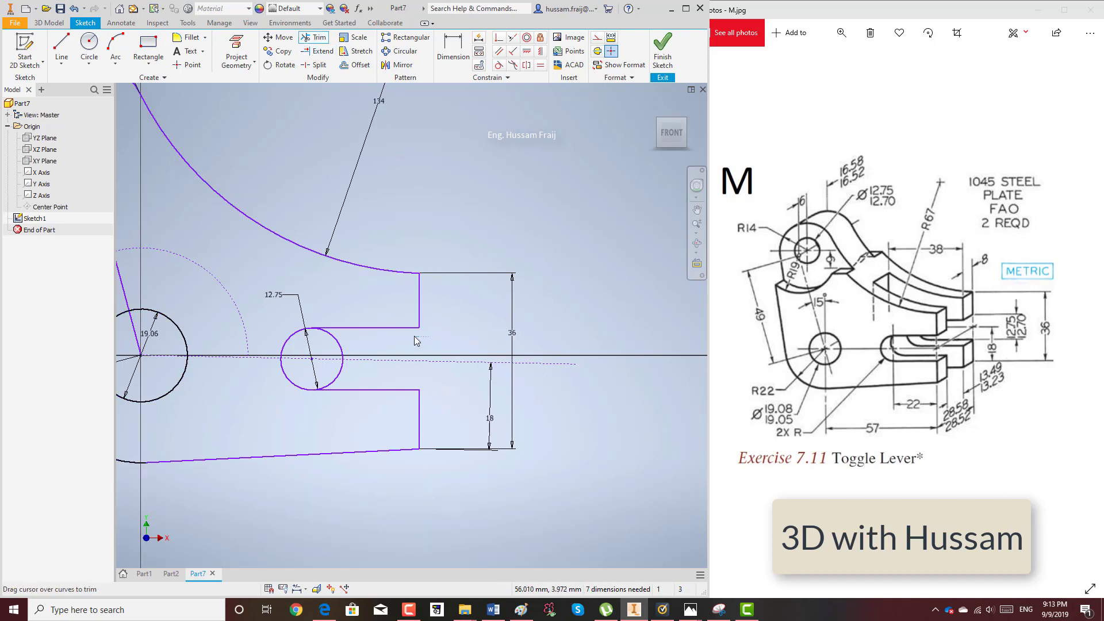
pyautogui.click(348, 375)
pyautogui.rightClick(357, 374)
pyautogui.click(382, 369)
pyautogui.scroll(-2, 569, 362)
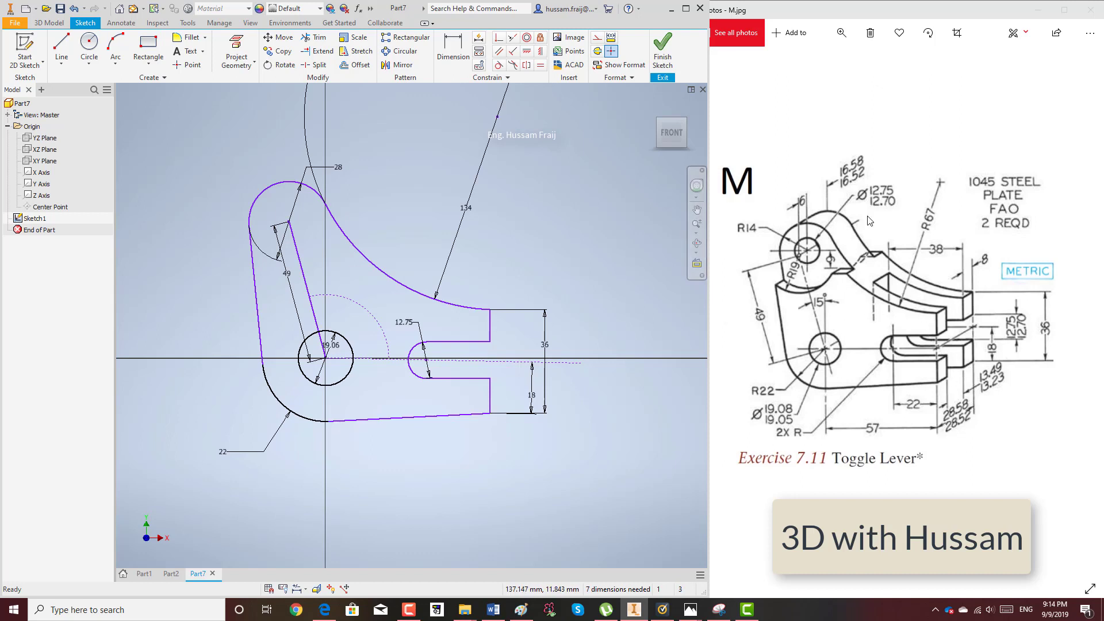
pyautogui.click(662, 52)
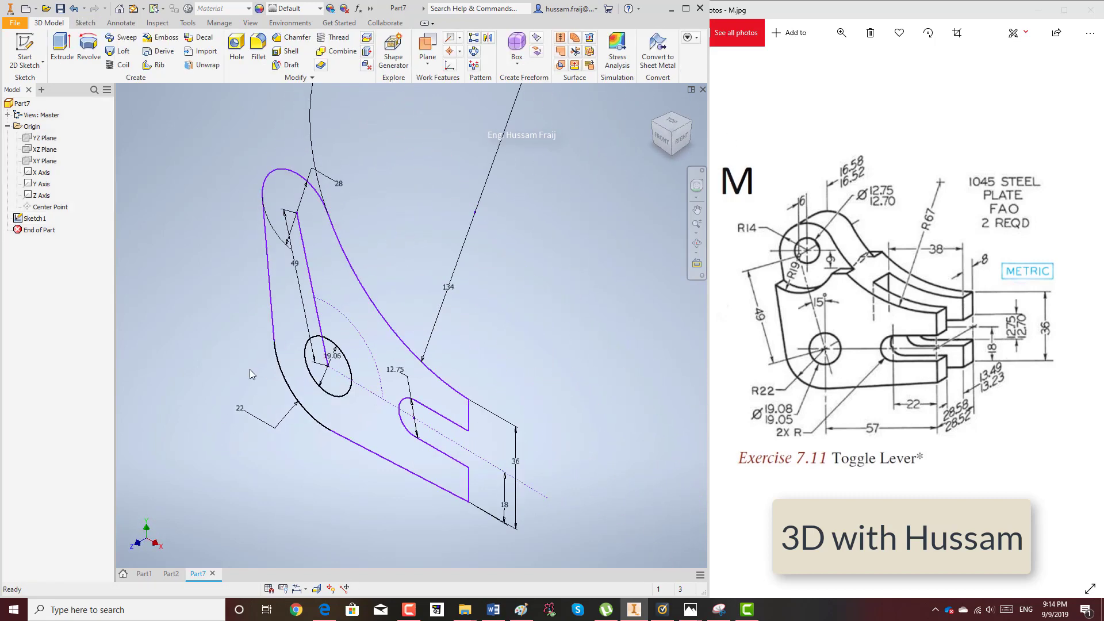
pyautogui.click(62, 49)
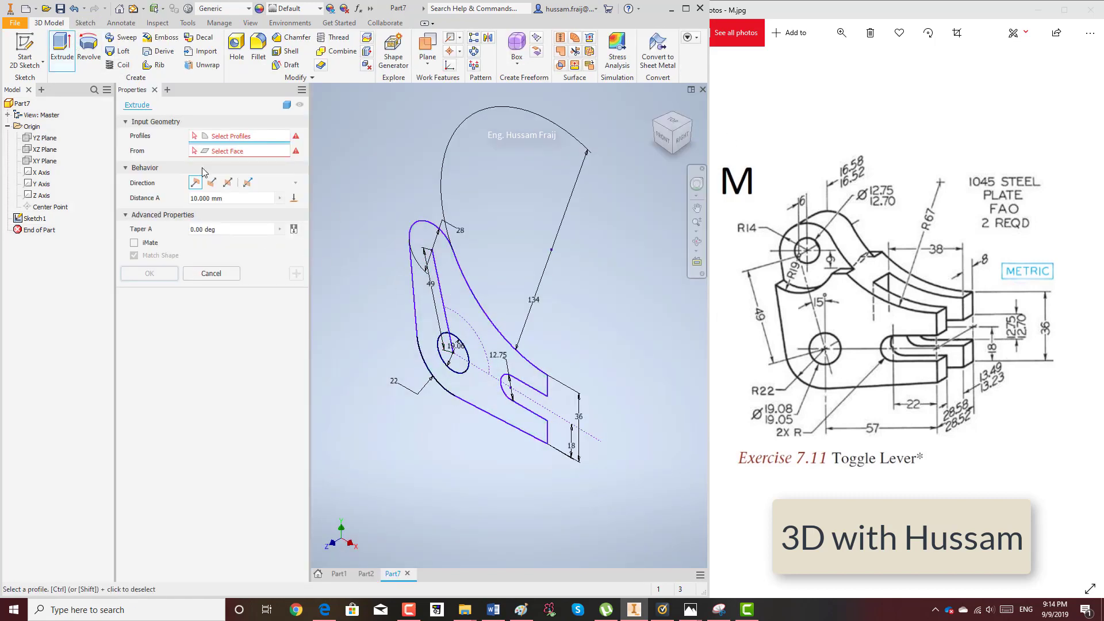
pyautogui.press('Escape')
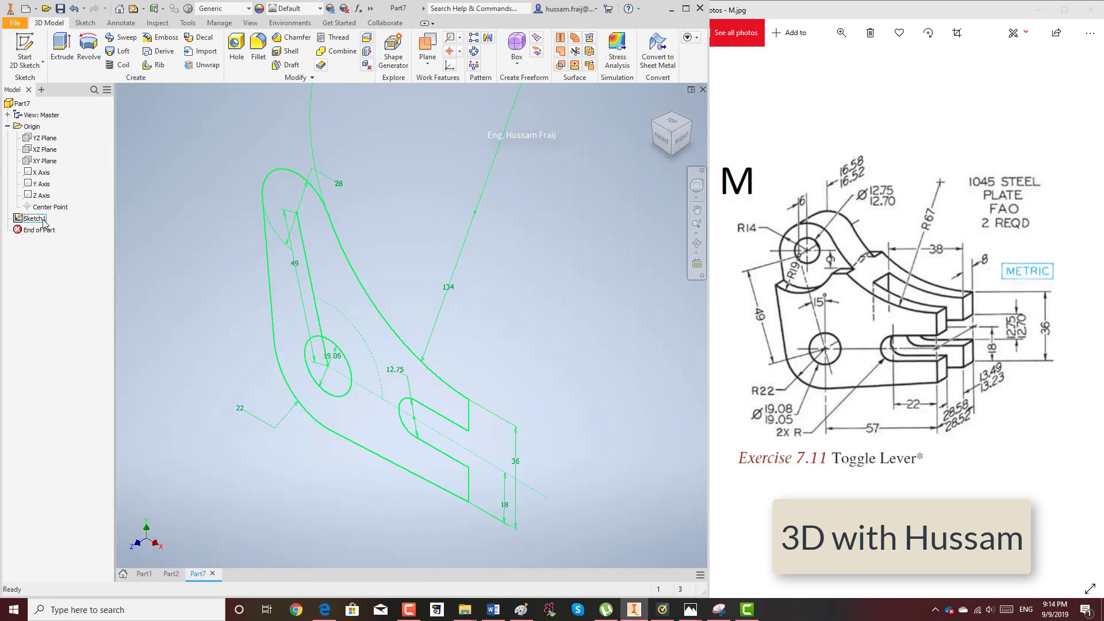
pyautogui.rightClick(40, 219)
pyautogui.click(72, 267)
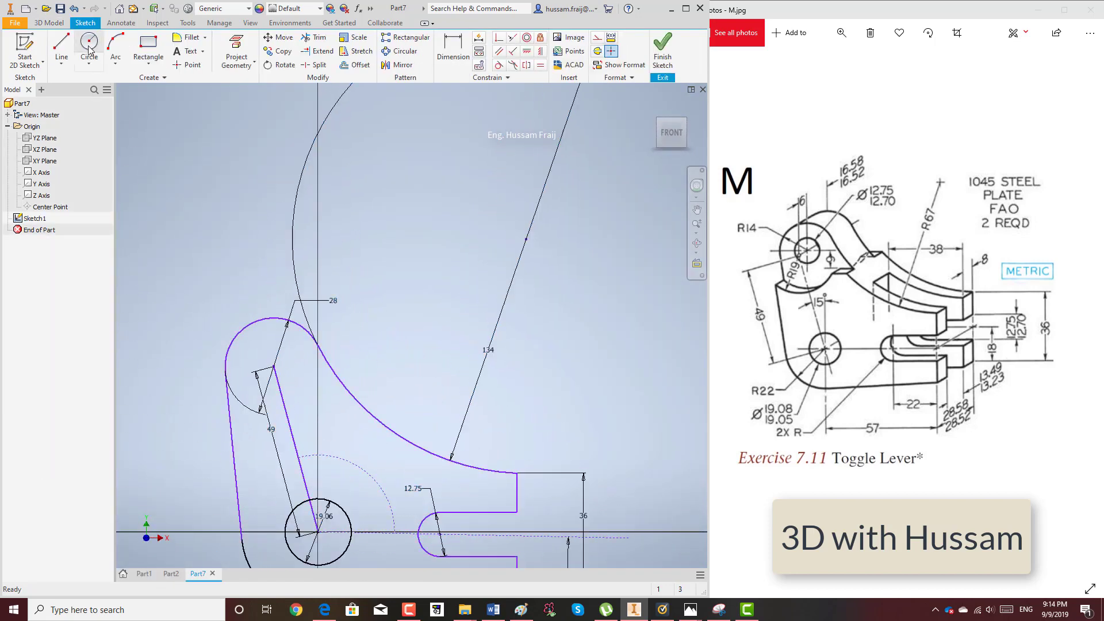
# - Draw a 12.7 mm diameter circle at the arm's top end
pyautogui.press('c')
pyautogui.click(273, 366)
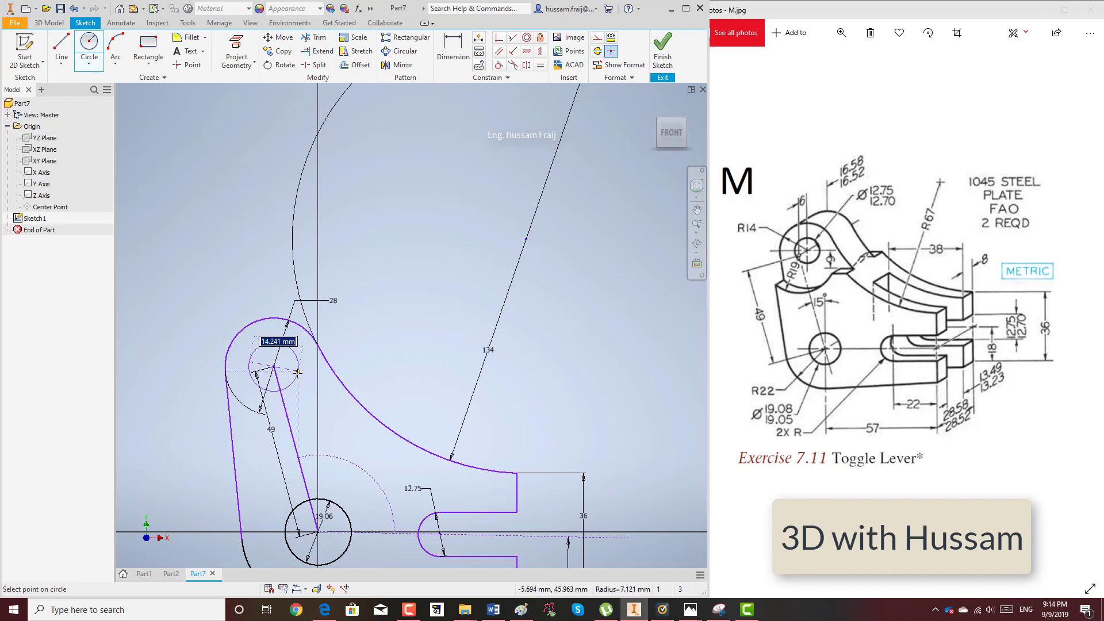
pyautogui.write('12')
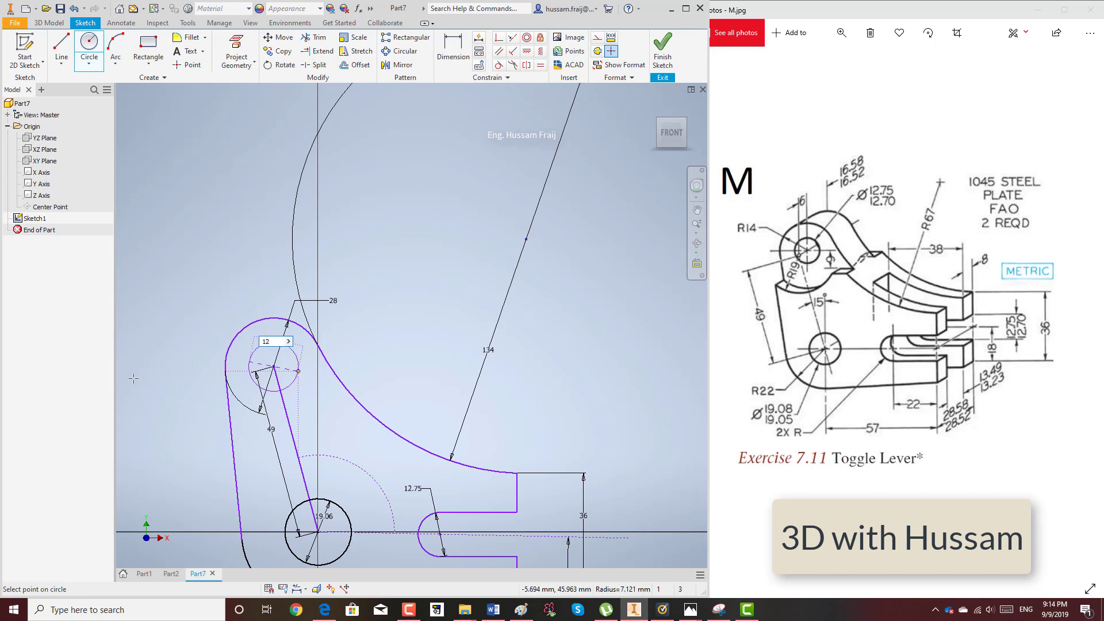
pyautogui.write('.7')
pyautogui.press('Return')
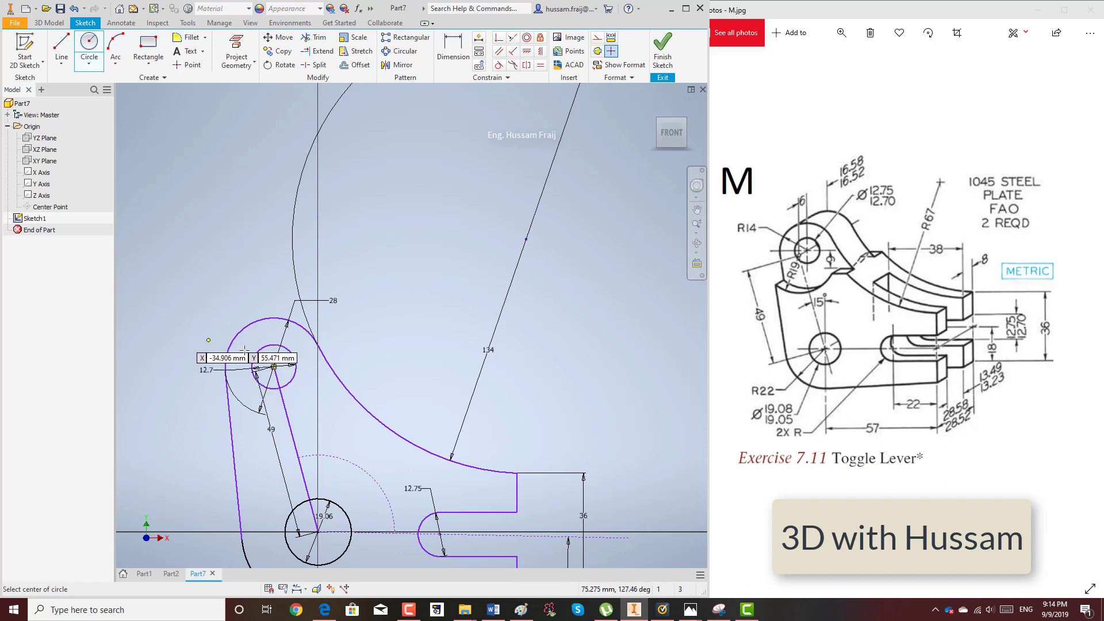
pyautogui.rightClick(376, 253)
pyautogui.click(414, 255)
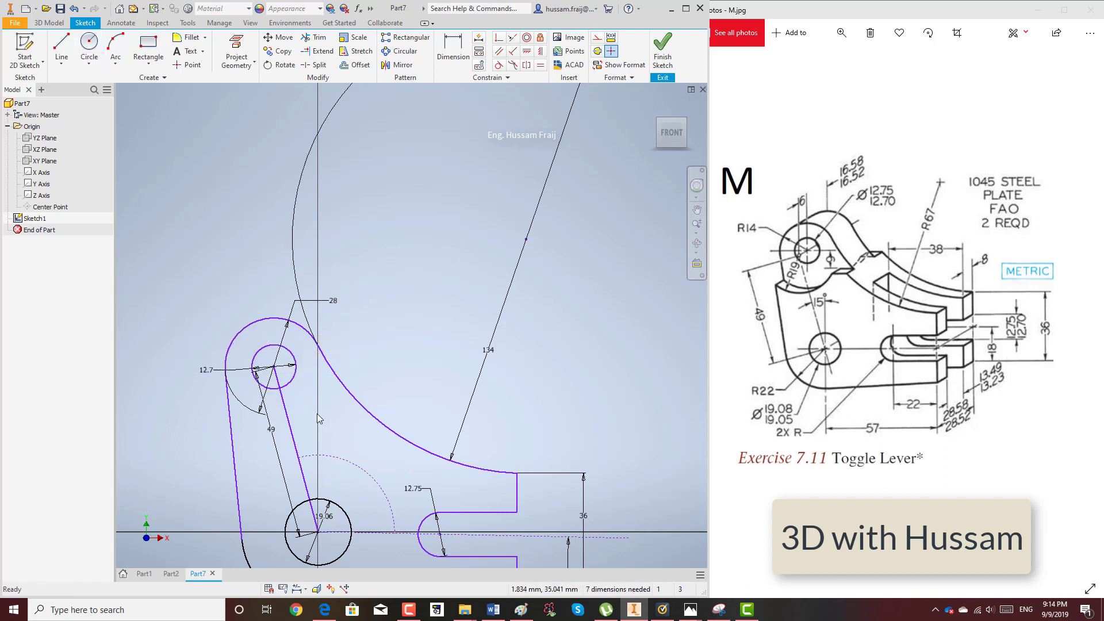
# - Make the arm's centre line construction geometry and finish the sketch
pyautogui.click(292, 434)
pyautogui.click(598, 37)
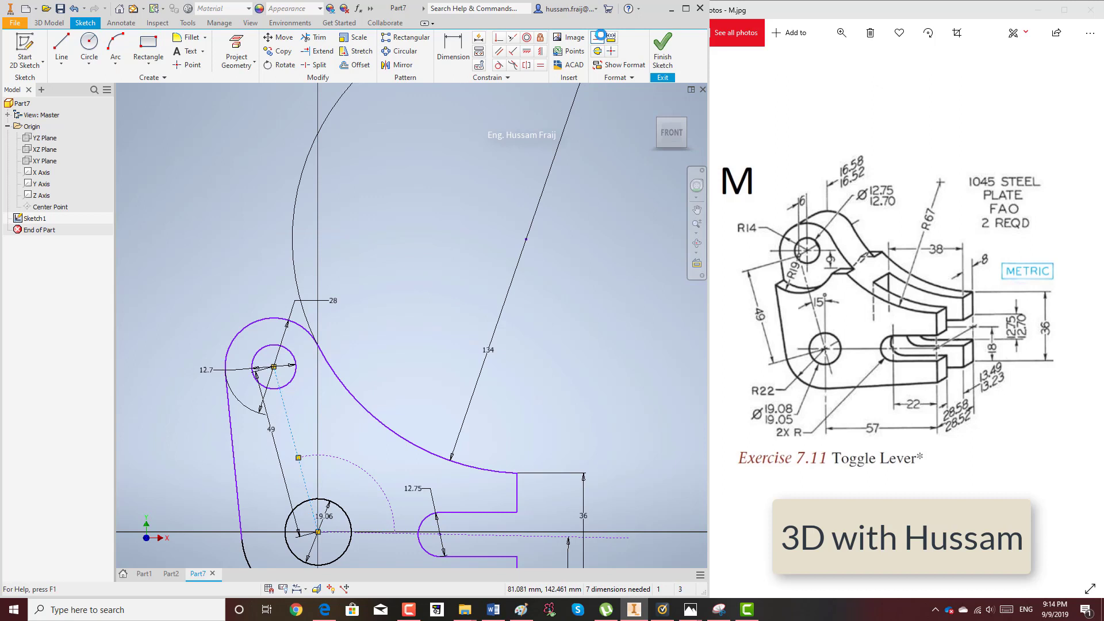
pyautogui.scroll(-3, 409, 215)
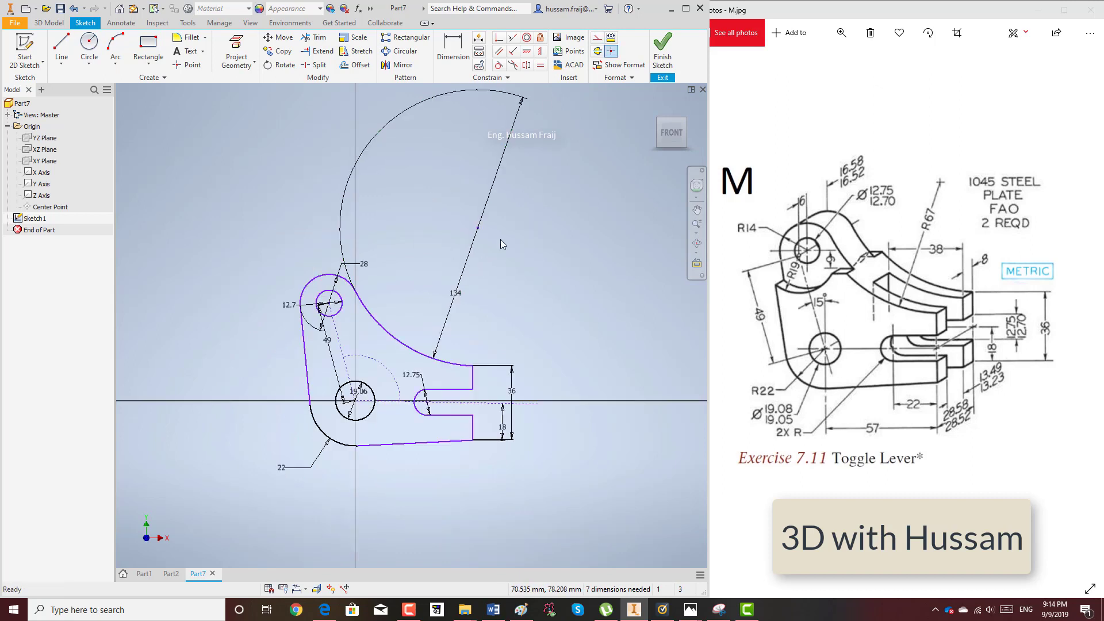
pyautogui.click(663, 48)
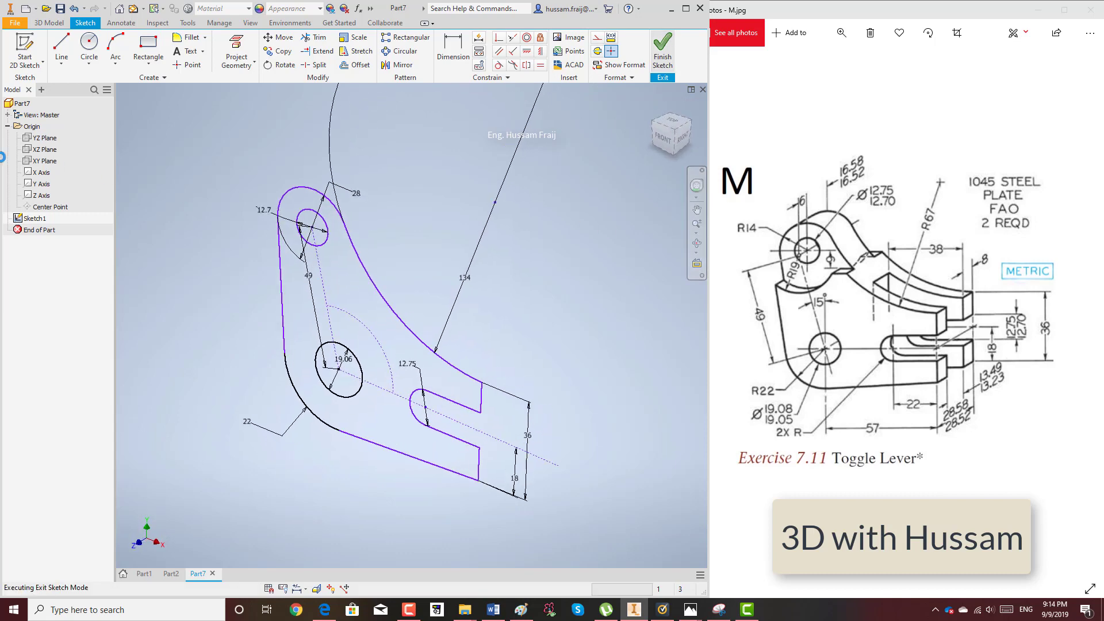
# - Extrude the lever profile to a thickness of 28.54 mm
pyautogui.click(60, 46)
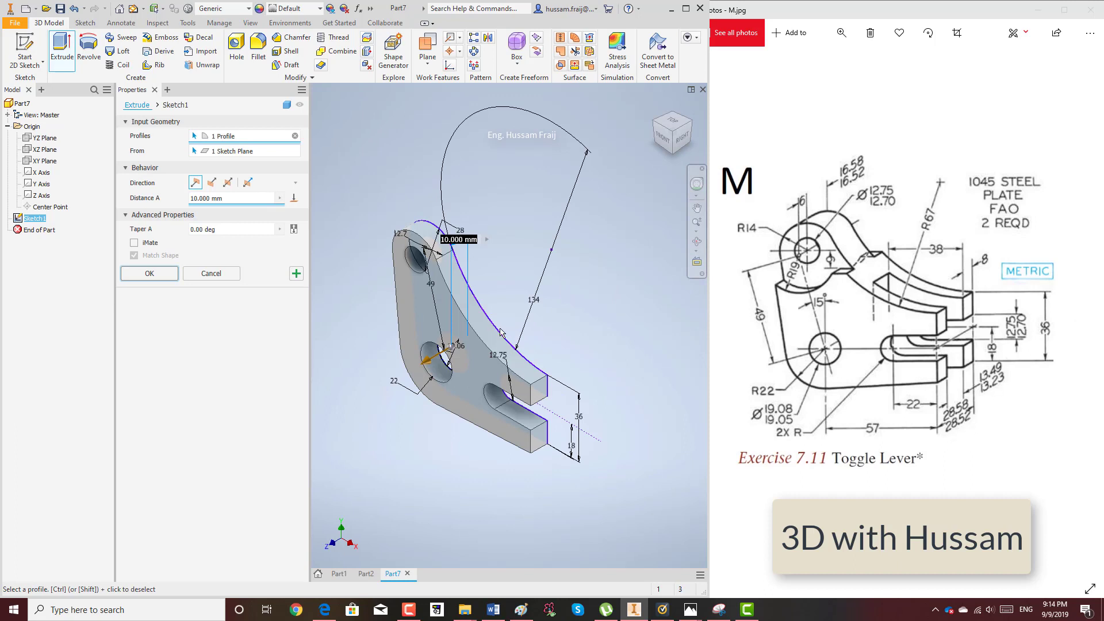
pyautogui.write('28.54')
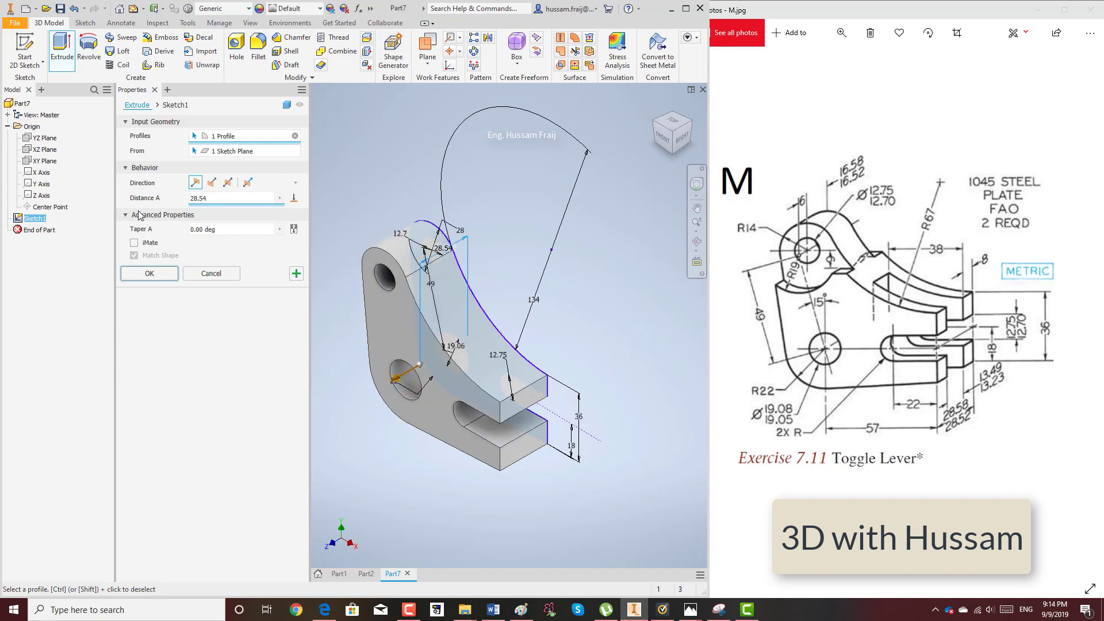
pyautogui.click(150, 274)
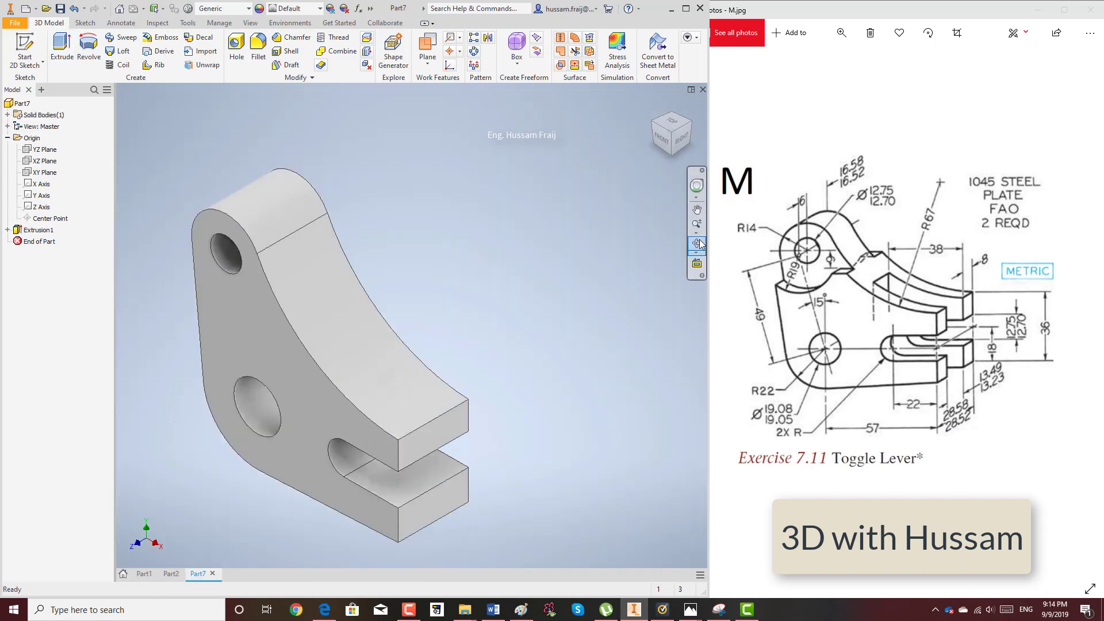
# - Edit Extrusion1 so it extrudes symmetrically about the sketch plane
pyautogui.rightClick(49, 231)
pyautogui.click(81, 329)
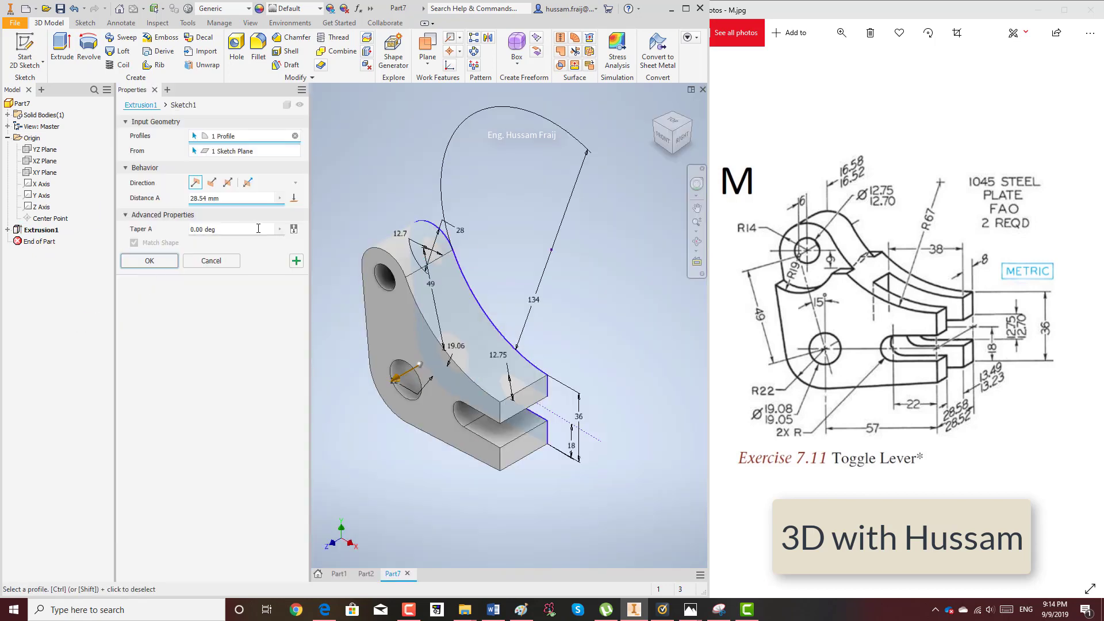
pyautogui.click(228, 183)
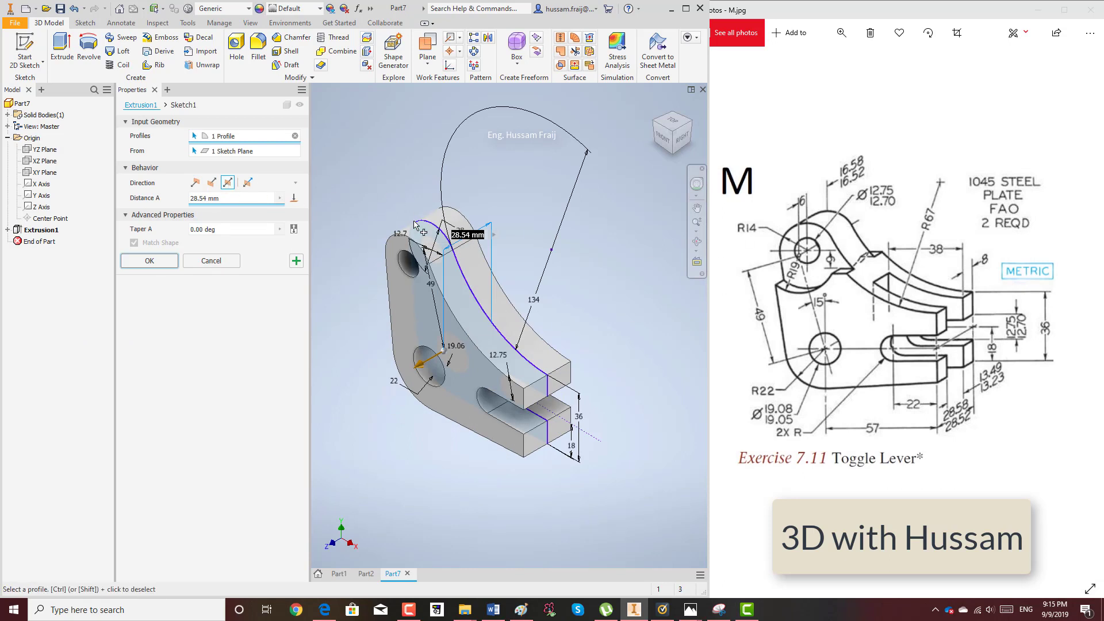
pyautogui.scroll(3, 416, 224)
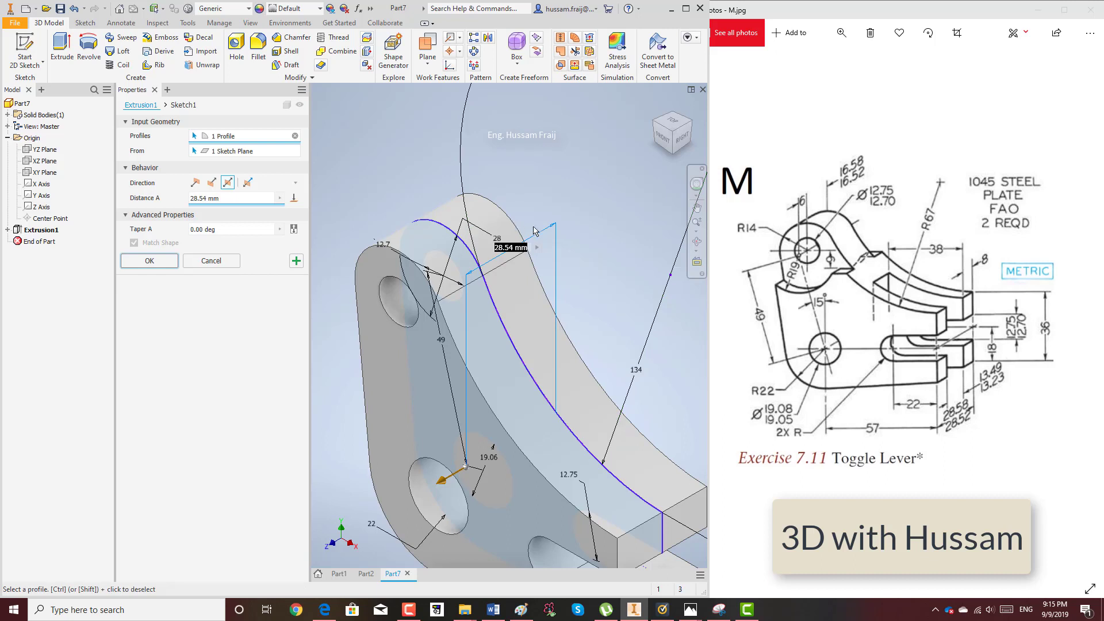
pyautogui.click(151, 261)
pyautogui.scroll(5, 259, 212)
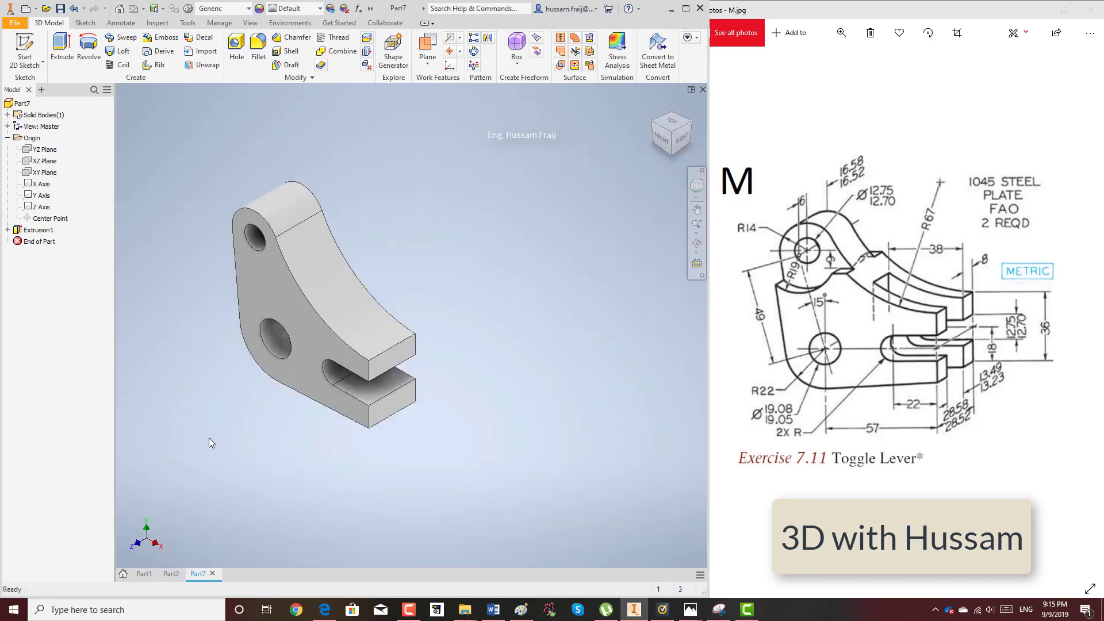
# - On the front face, sketch a 19*2 = 38 mm circle centred on the small hole
pyautogui.moveTo(209, 437); pyautogui.dragTo(237, 432, button='middle')
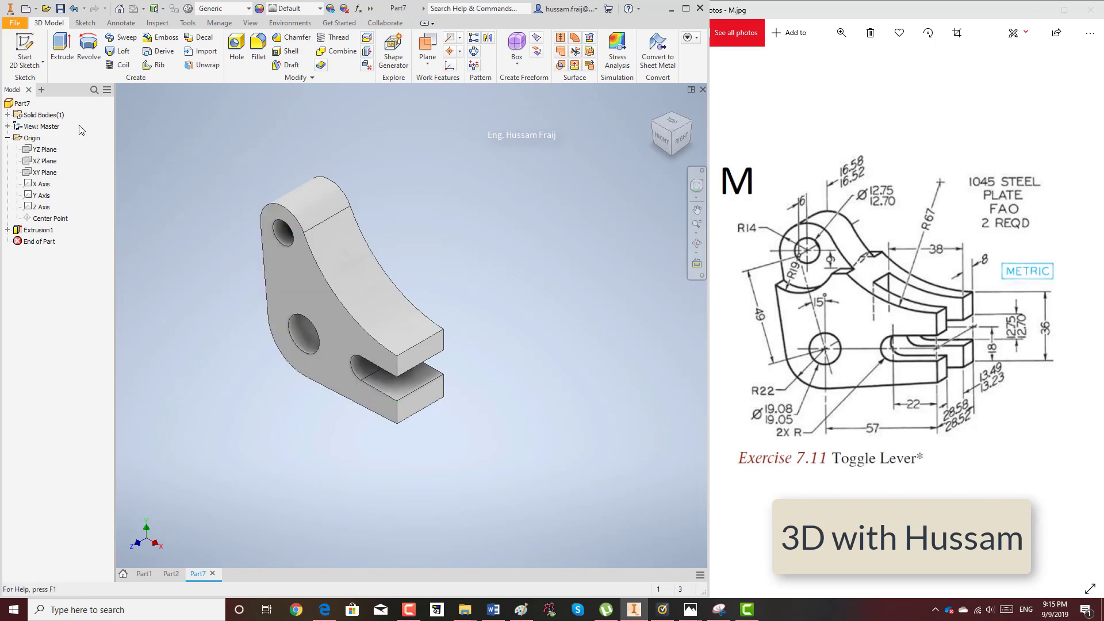
pyautogui.click(25, 50)
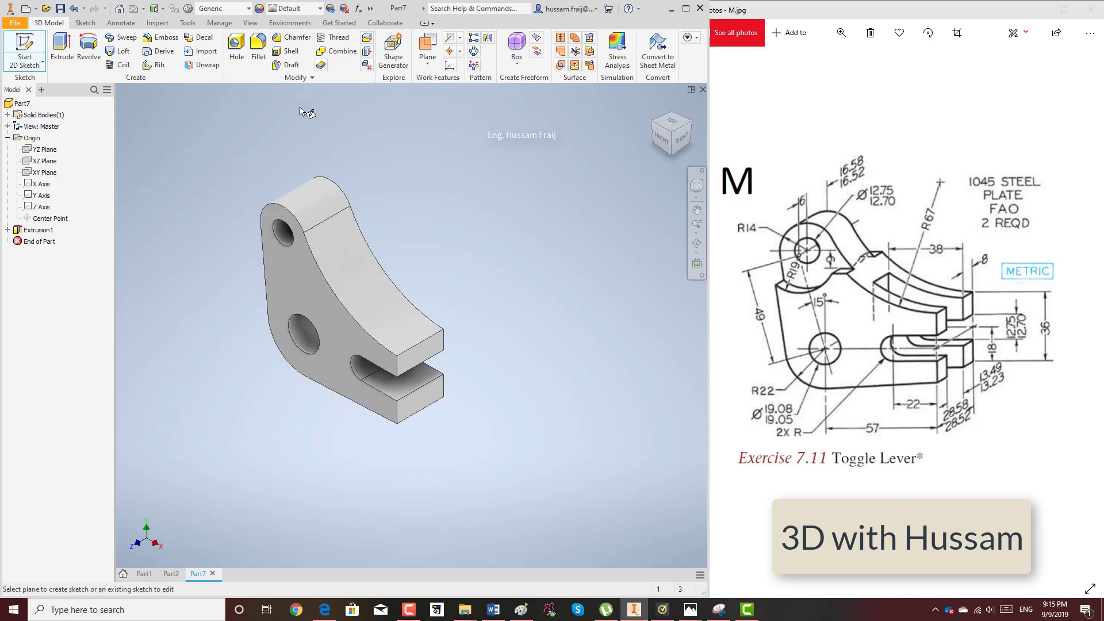
pyautogui.click(280, 215)
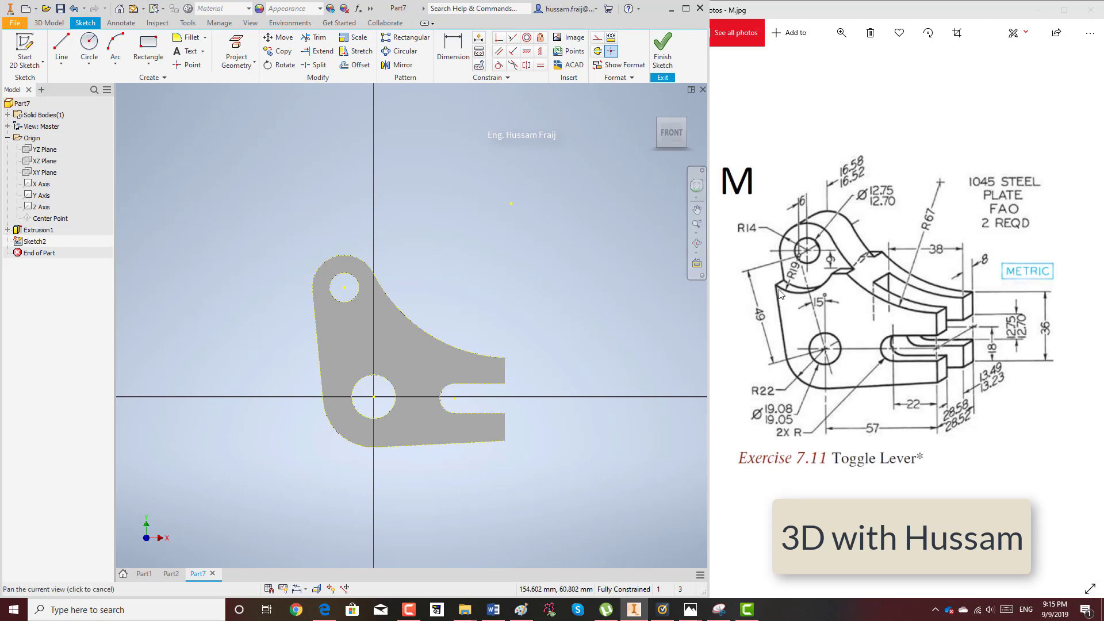
pyautogui.click(88, 44)
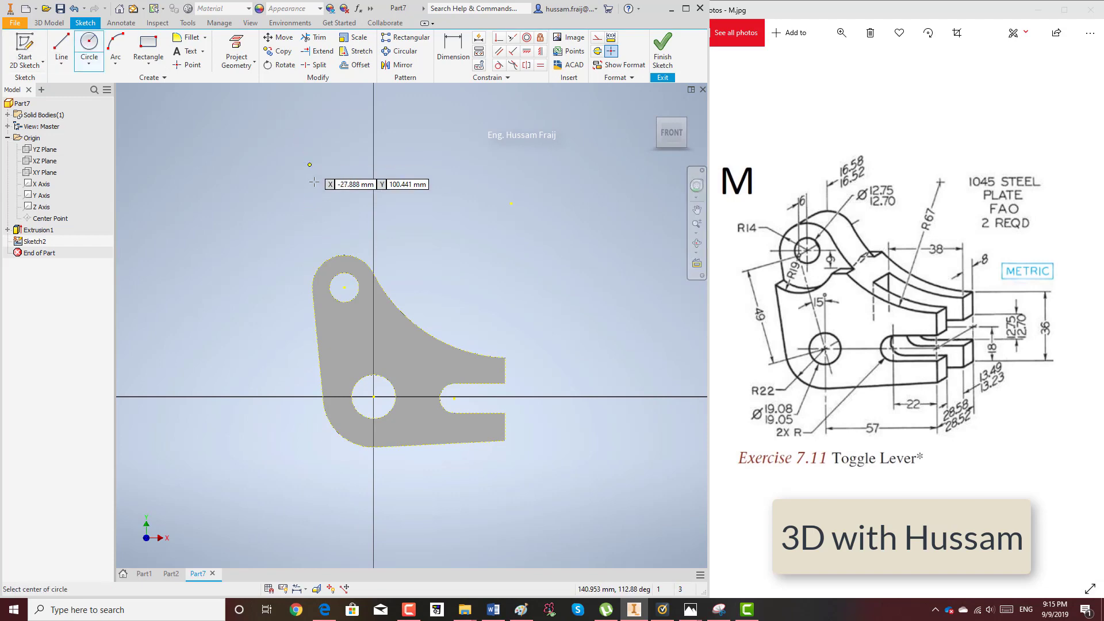
pyautogui.click(344, 287)
pyautogui.write('1')
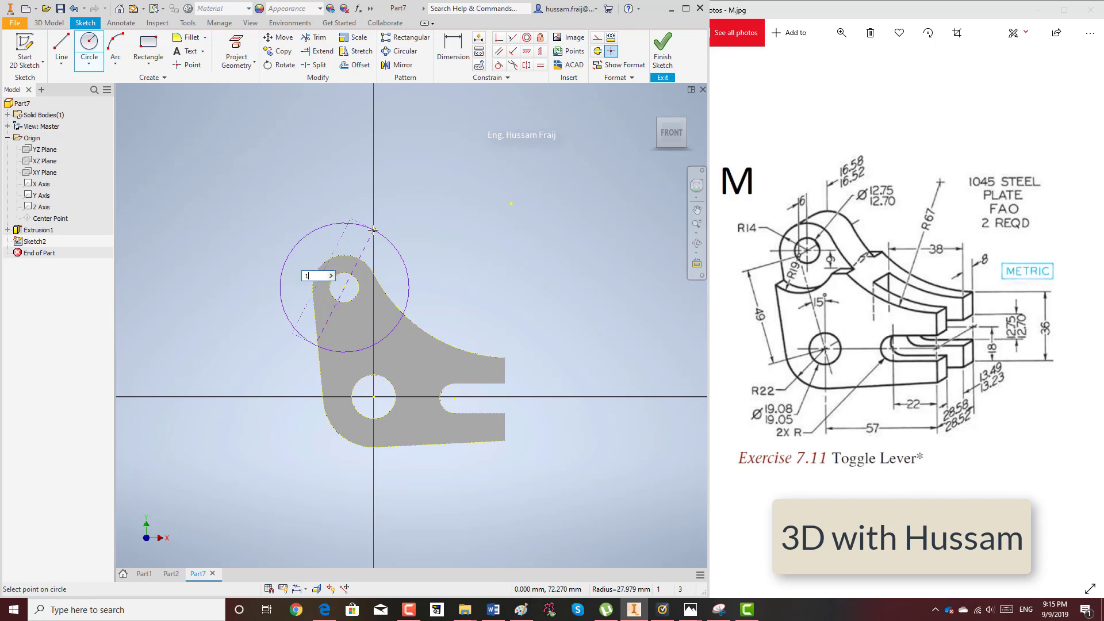
pyautogui.write('9*2')
pyautogui.press('Return')
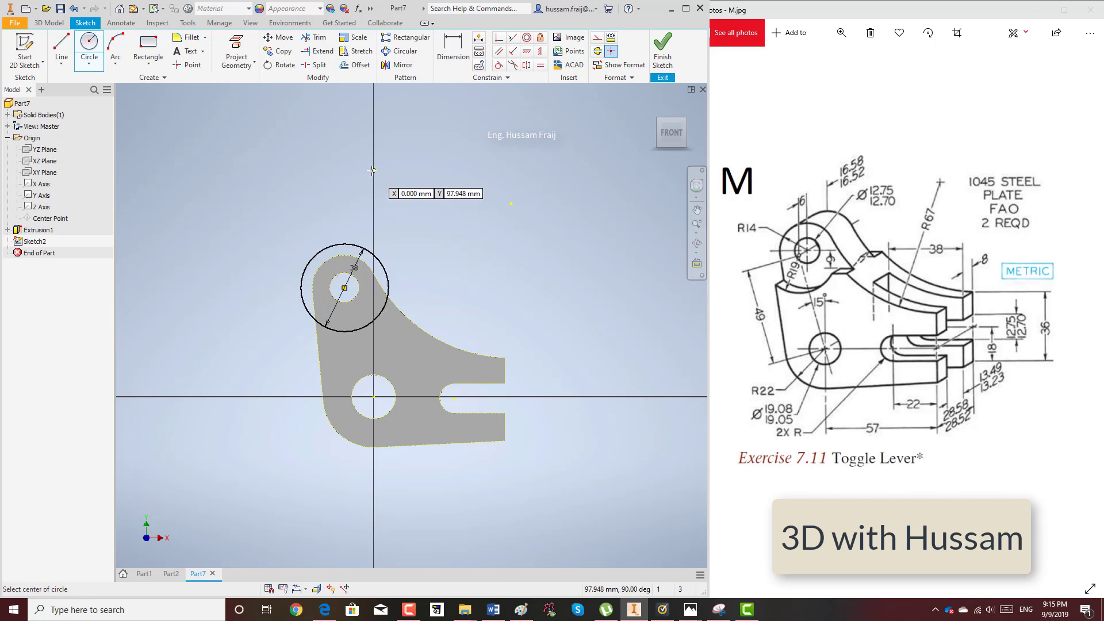
pyautogui.click(667, 41)
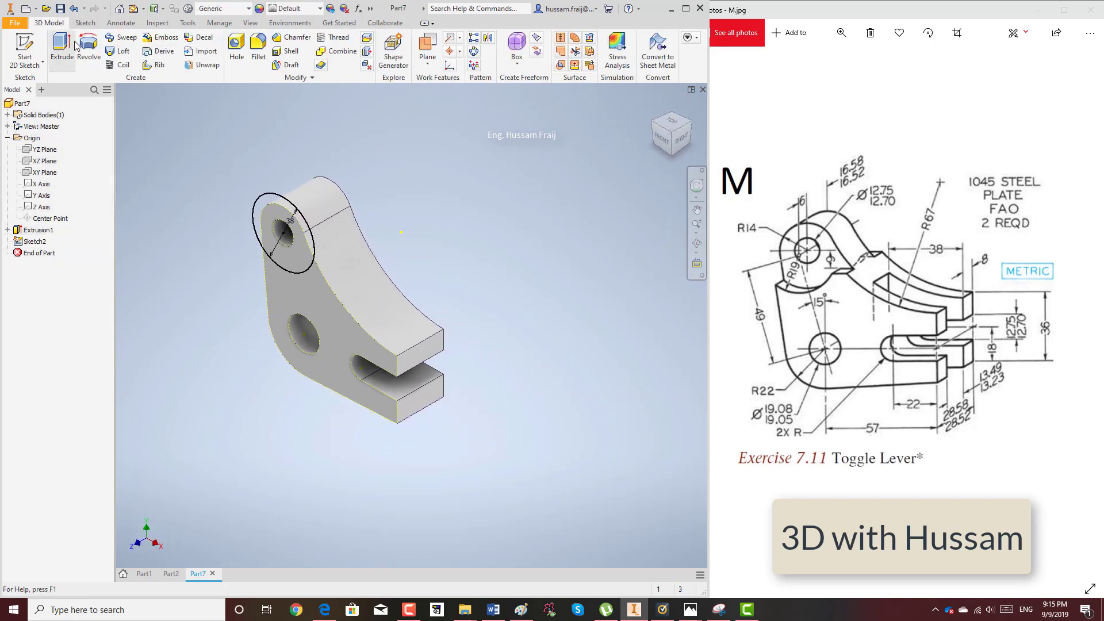
# - Cut-extrude the 38 mm circle 6 mm deep into the lever face as Extrusion2
pyautogui.click(73, 46)
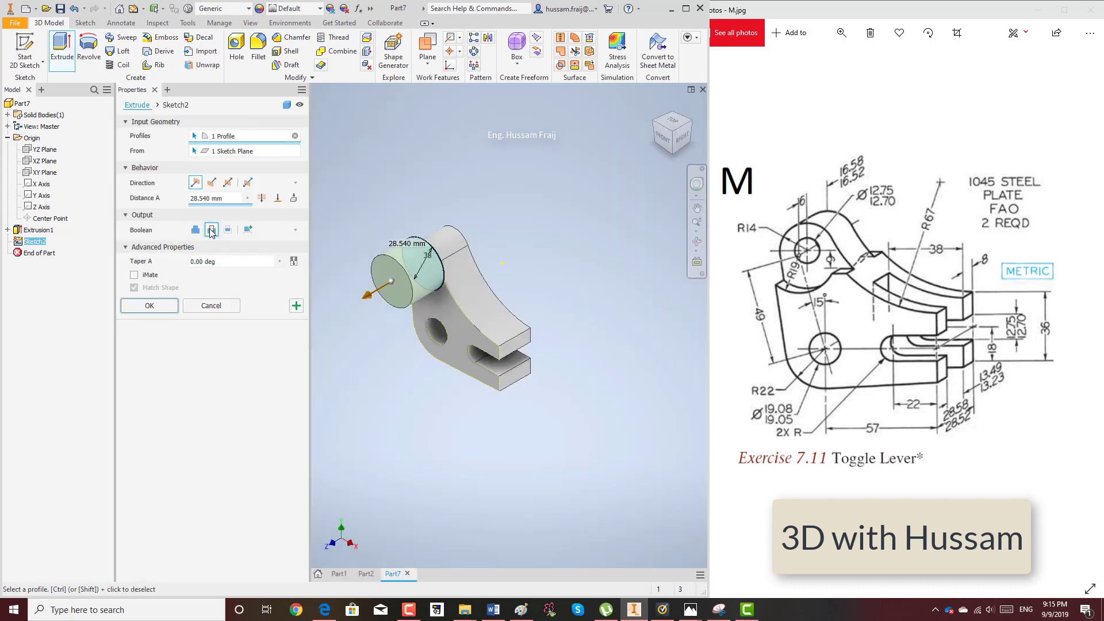
pyautogui.click(212, 230)
pyautogui.scroll(-1, 822, 282)
pyautogui.scroll(1, 805, 282)
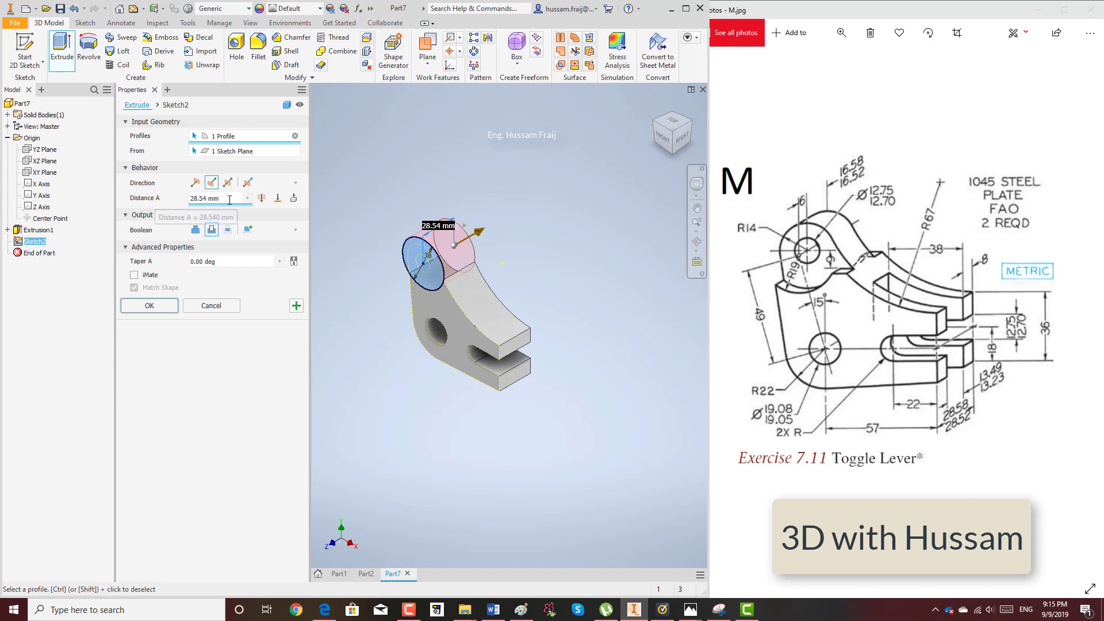
pyautogui.doubleClick(192, 198)
pyautogui.write('28')
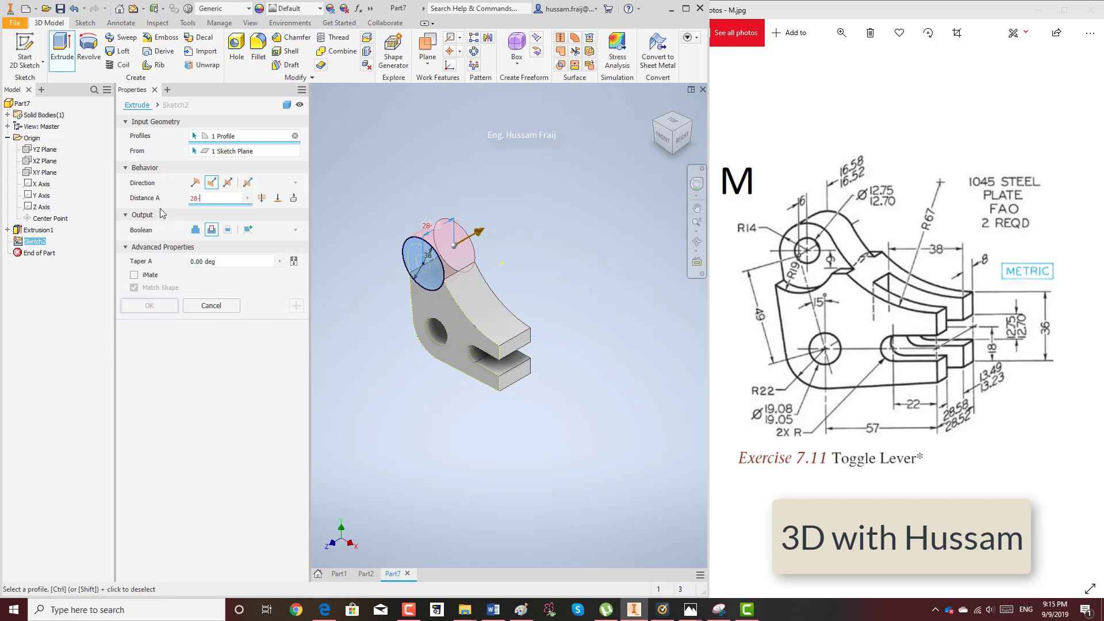
pyautogui.write('-8')
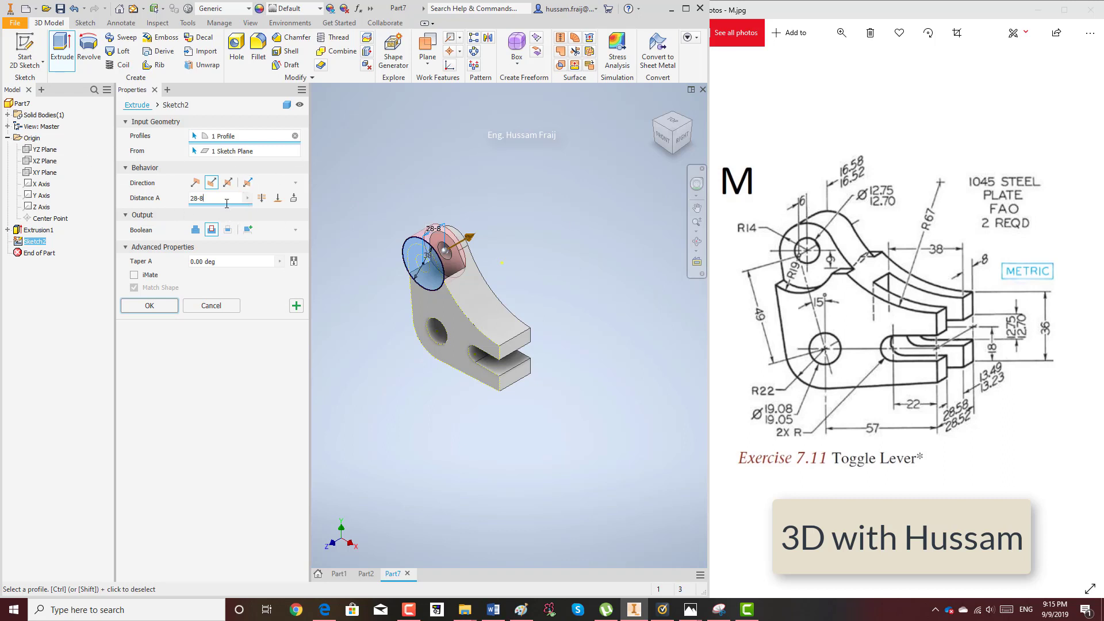
pyautogui.moveTo(227, 203); pyautogui.dragTo(158, 199)
pyautogui.write('6')
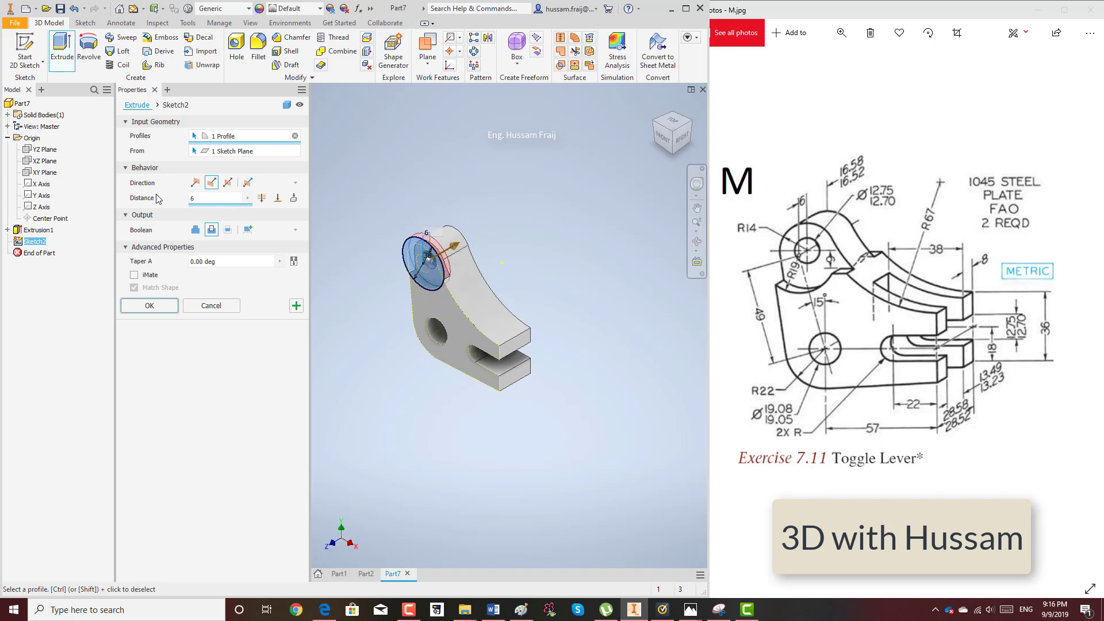
pyautogui.click(172, 306)
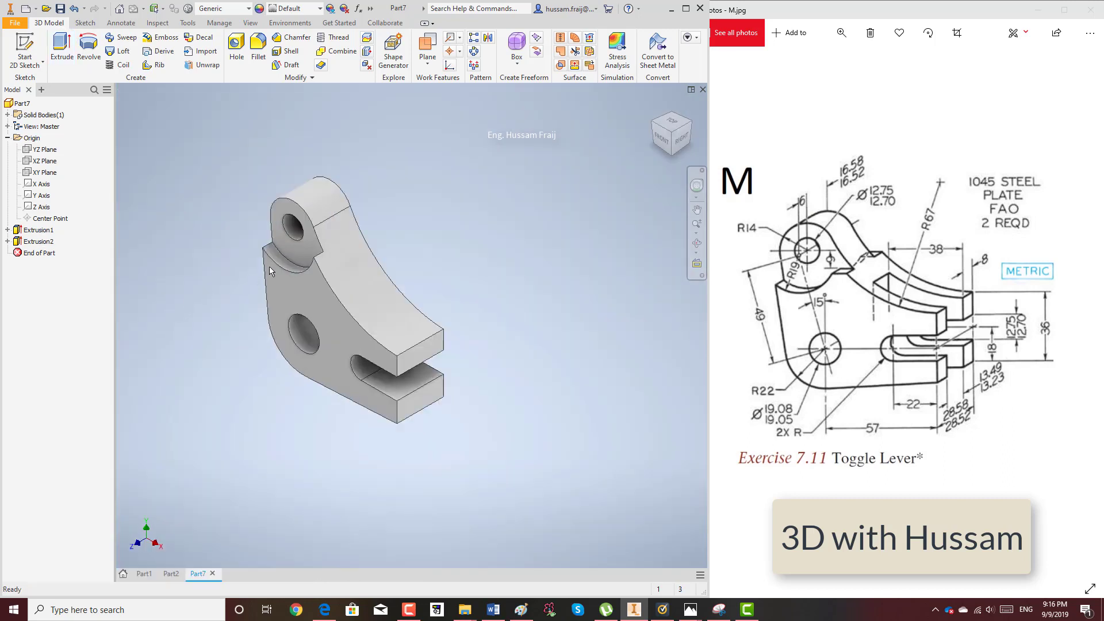
# - Make the XY Plane visible in the model
pyautogui.scroll(3, 295, 132)
pyautogui.scroll(-3, 345, 136)
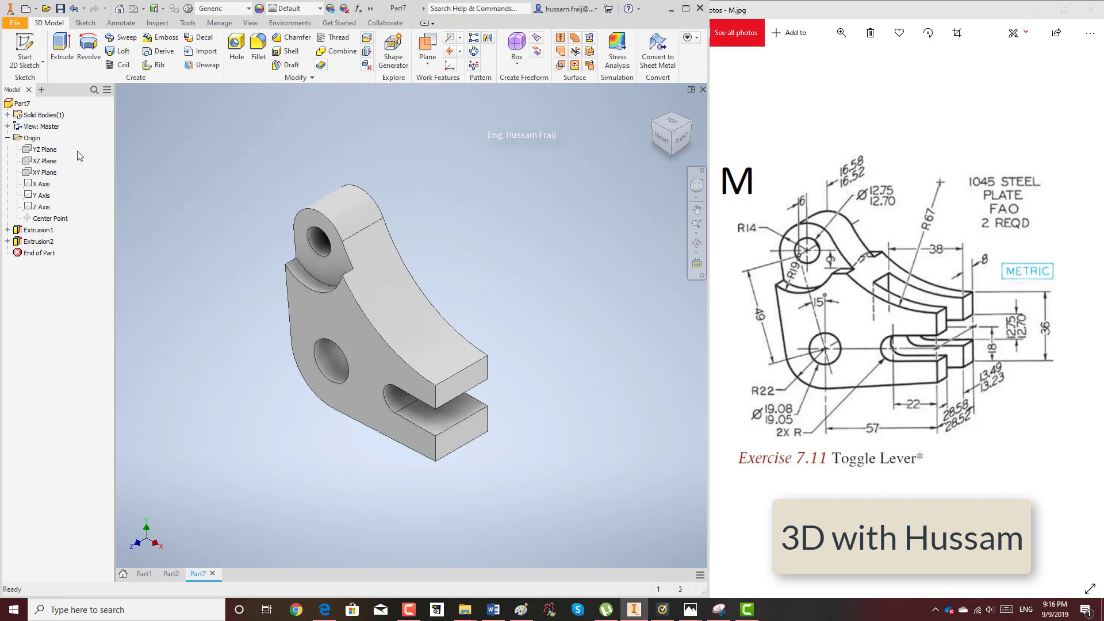
pyautogui.click(45, 148)
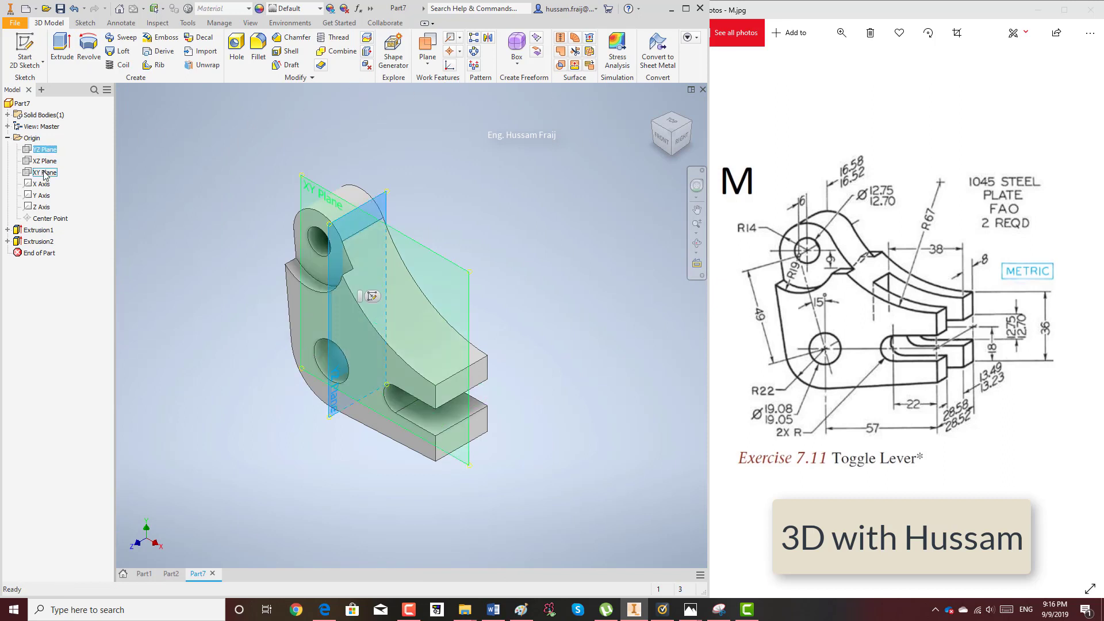
pyautogui.click(45, 173)
pyautogui.rightClick(45, 172)
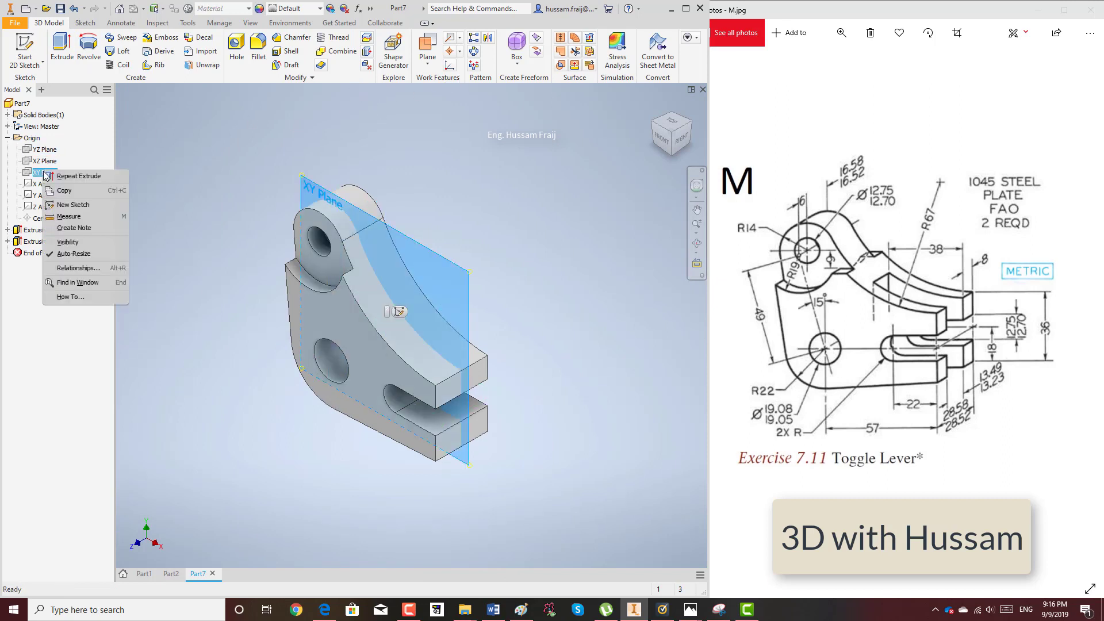
pyautogui.click(67, 243)
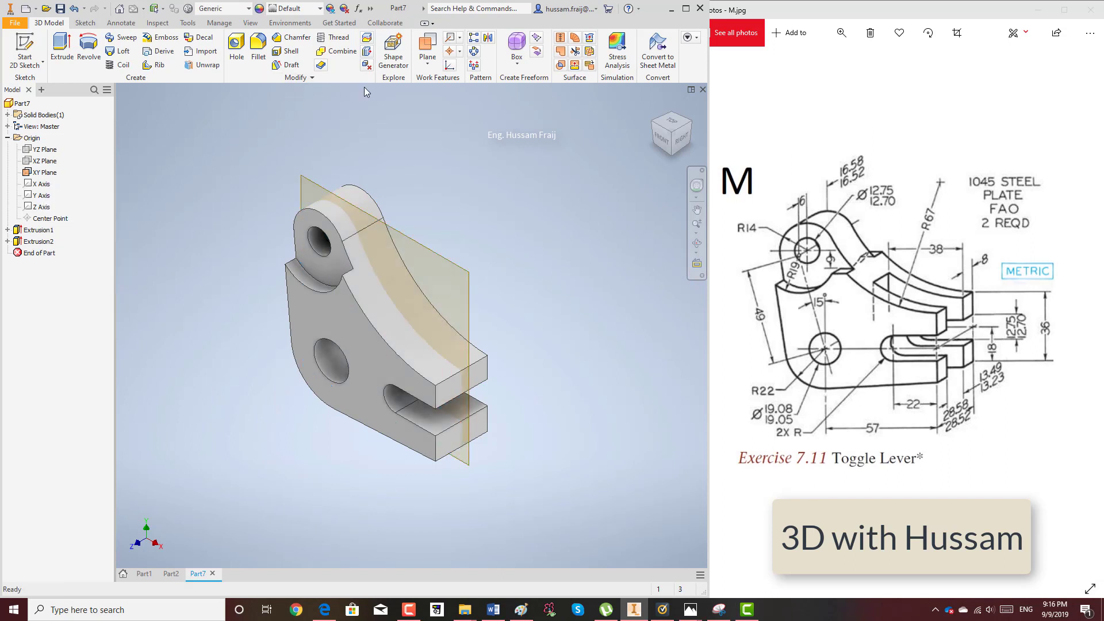
# - Mirror Extrusion2 across the XY Plane, then hide the plane again
pyautogui.click(488, 37)
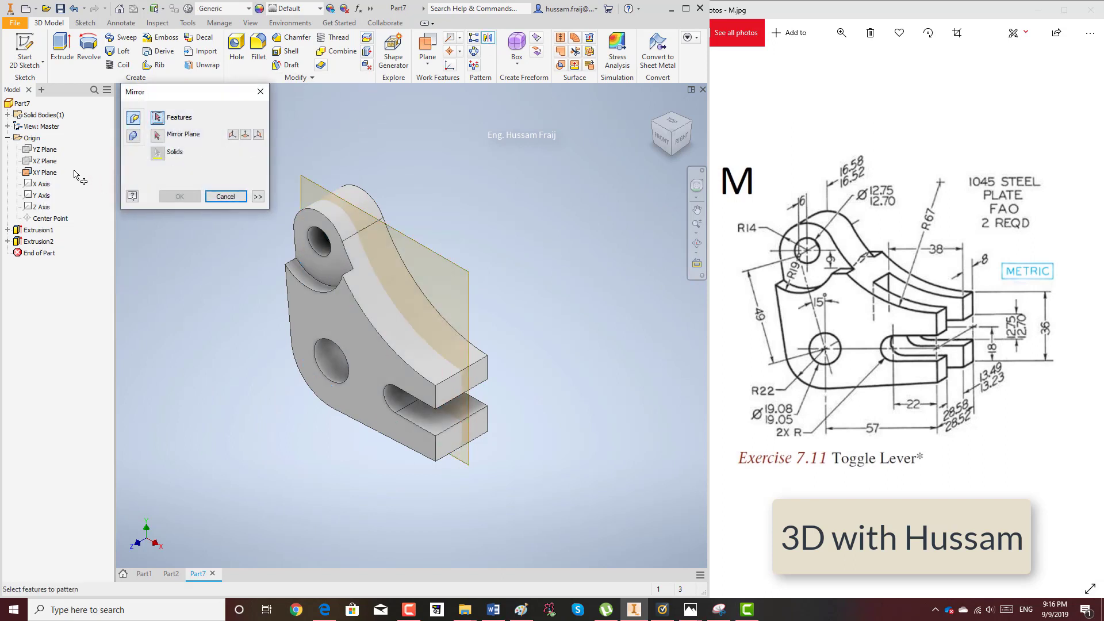
pyautogui.click(52, 243)
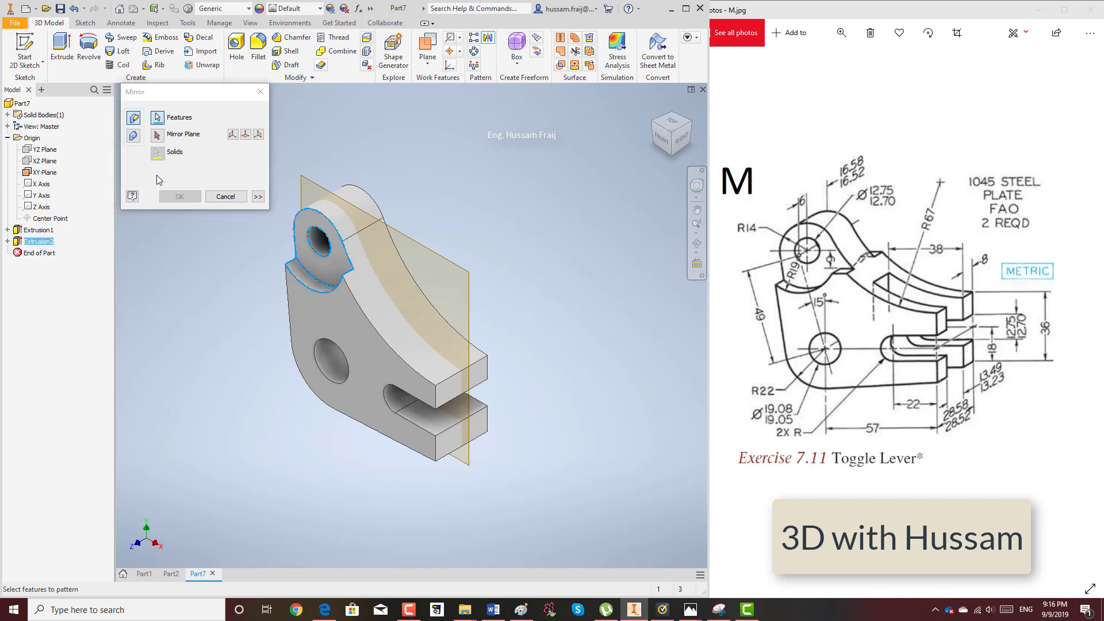
pyautogui.click(157, 135)
pyautogui.click(311, 181)
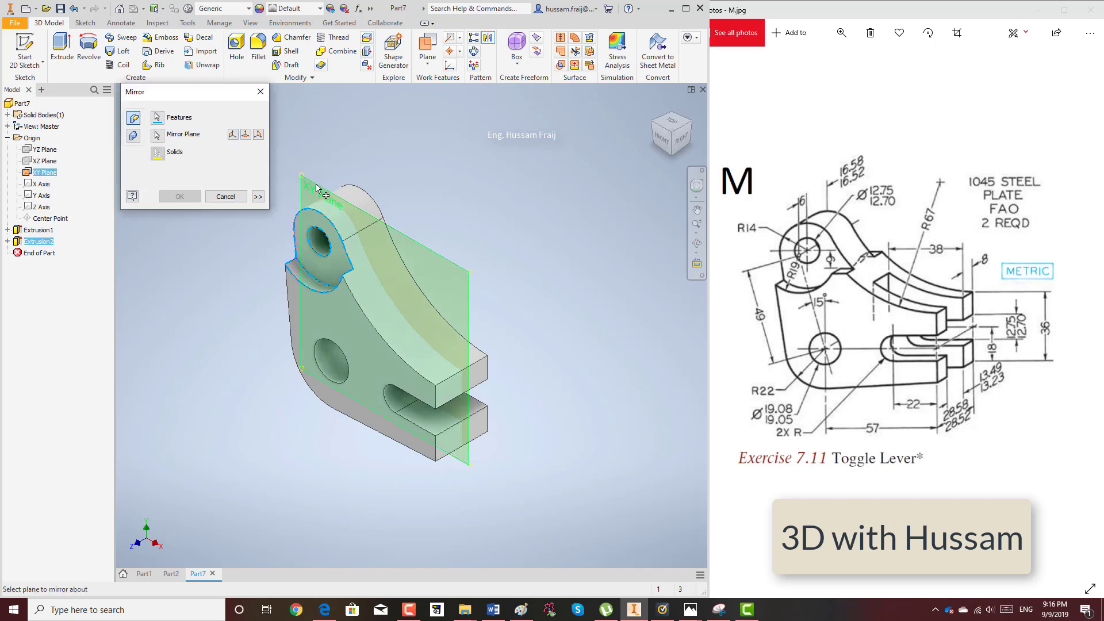
pyautogui.click(193, 197)
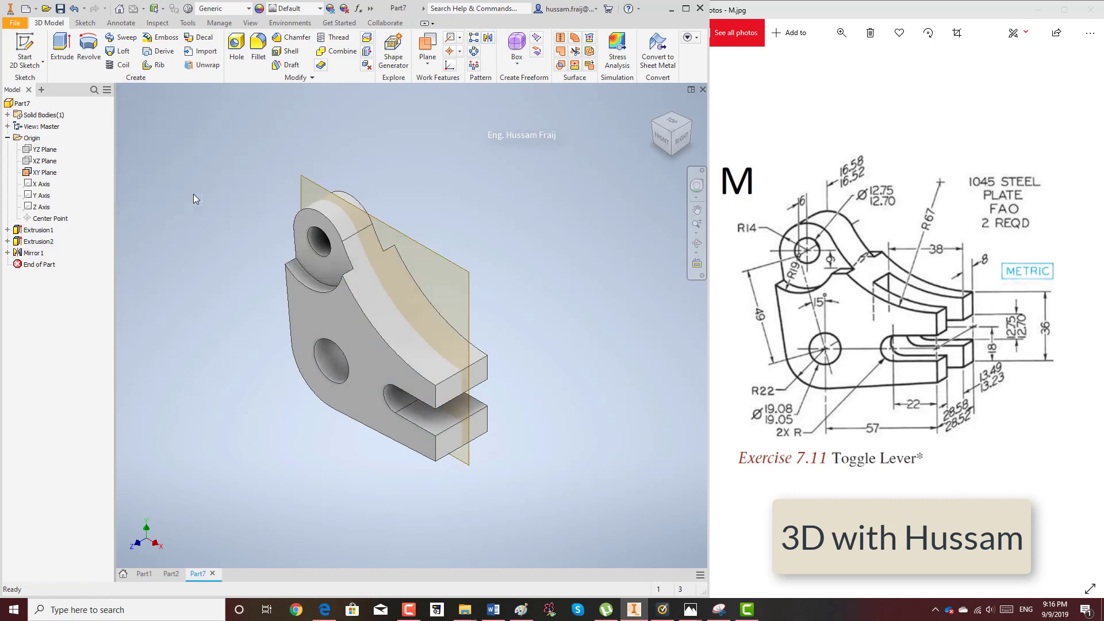
pyautogui.rightClick(32, 174)
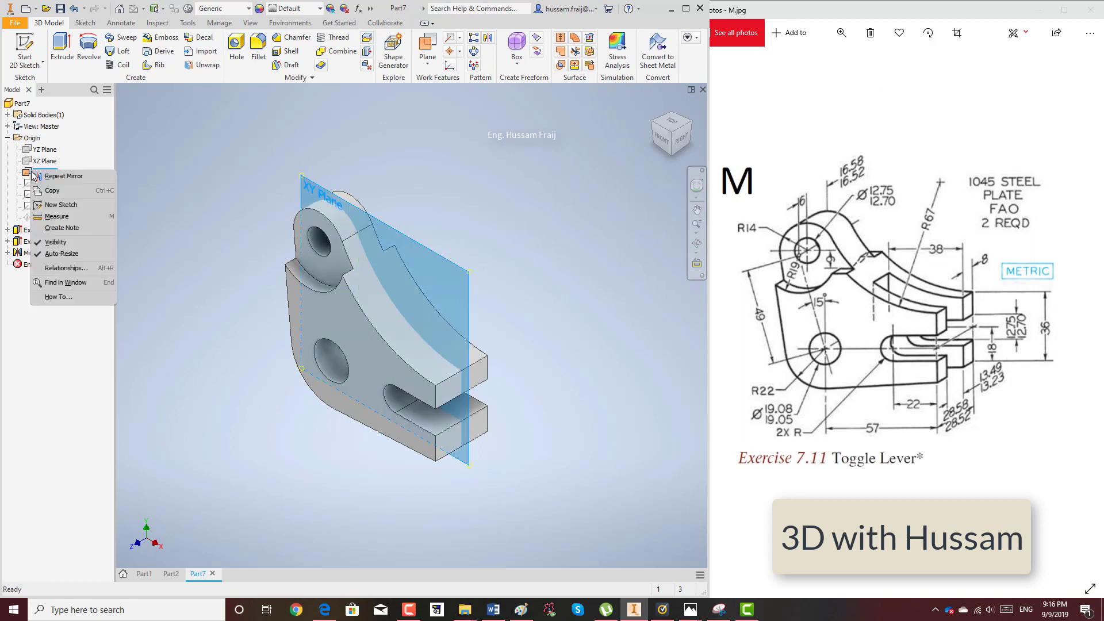
pyautogui.click(56, 242)
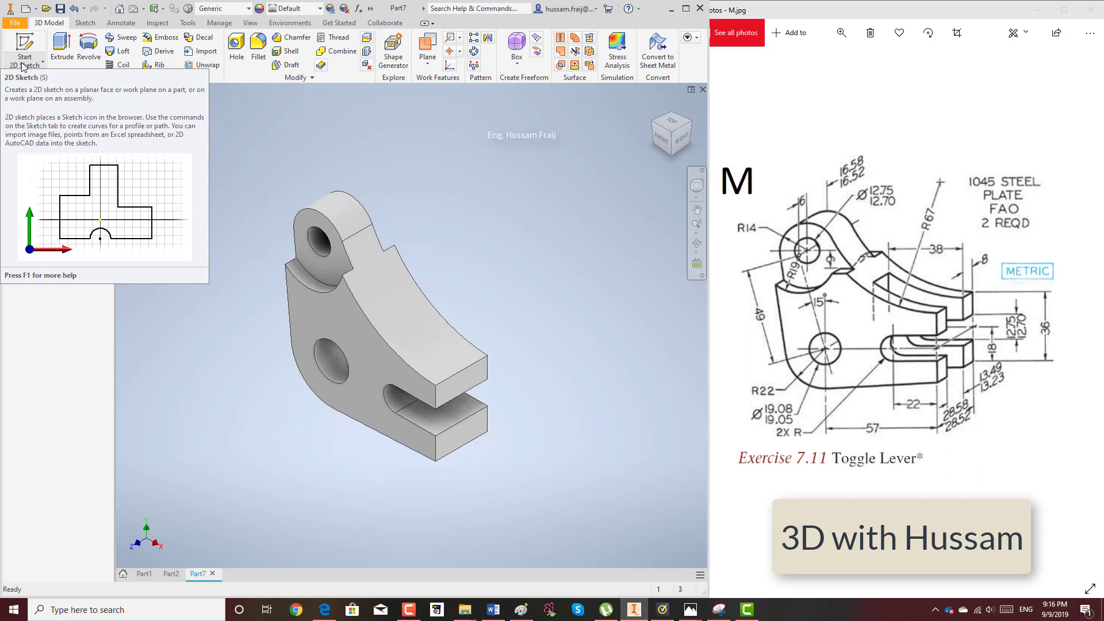
# - Start a sketch on the XY Plane and draw a rectangle over the lever's fork
pyautogui.click(58, 172)
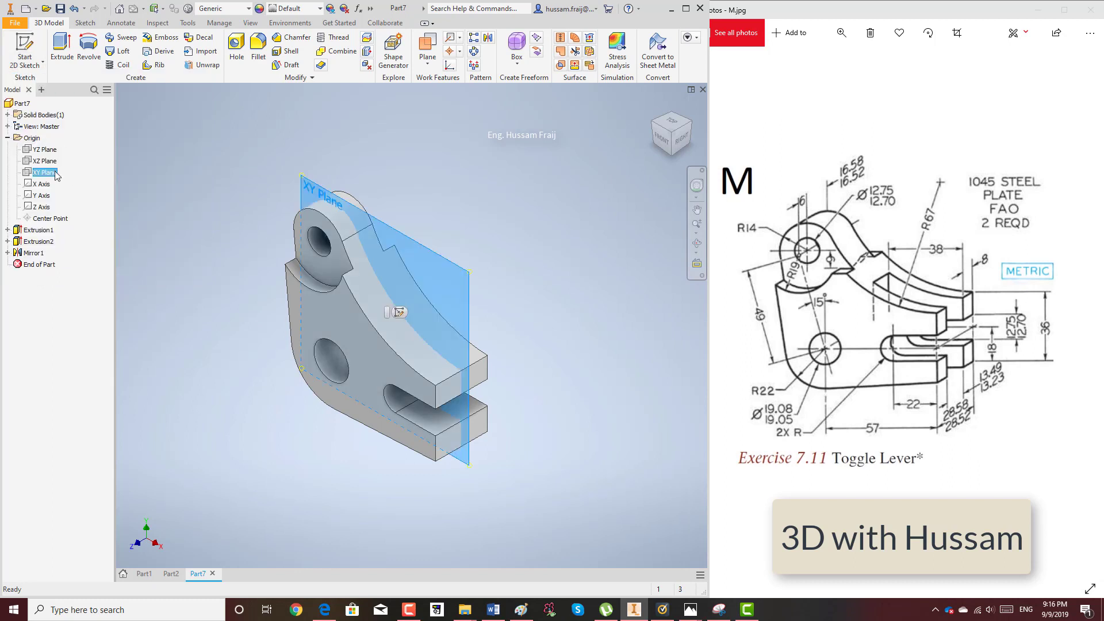
pyautogui.click(25, 49)
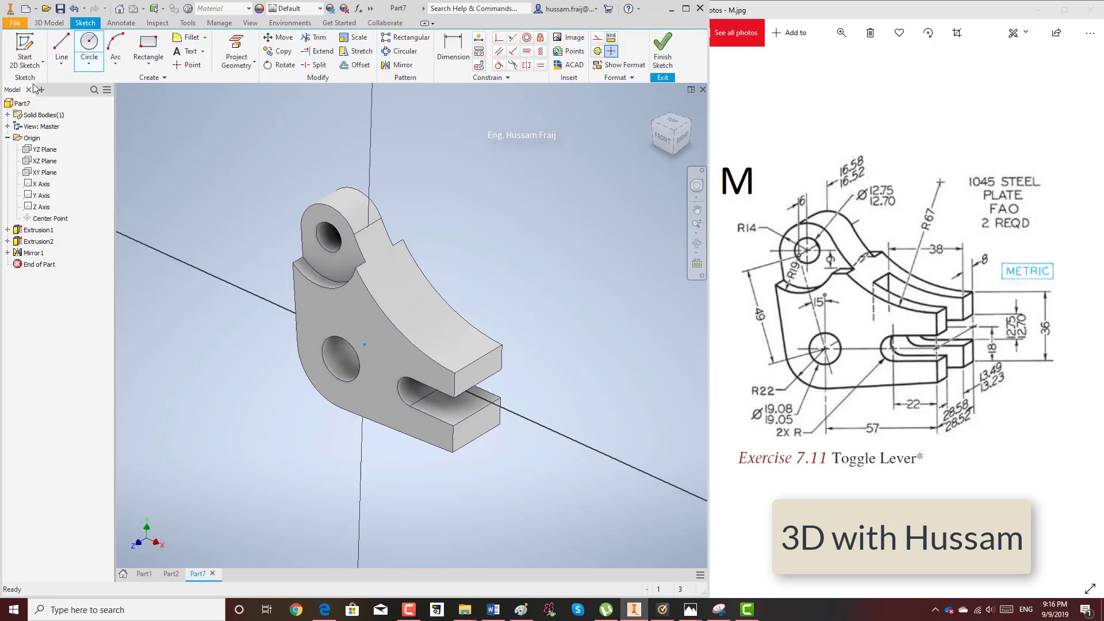
pyautogui.click(149, 48)
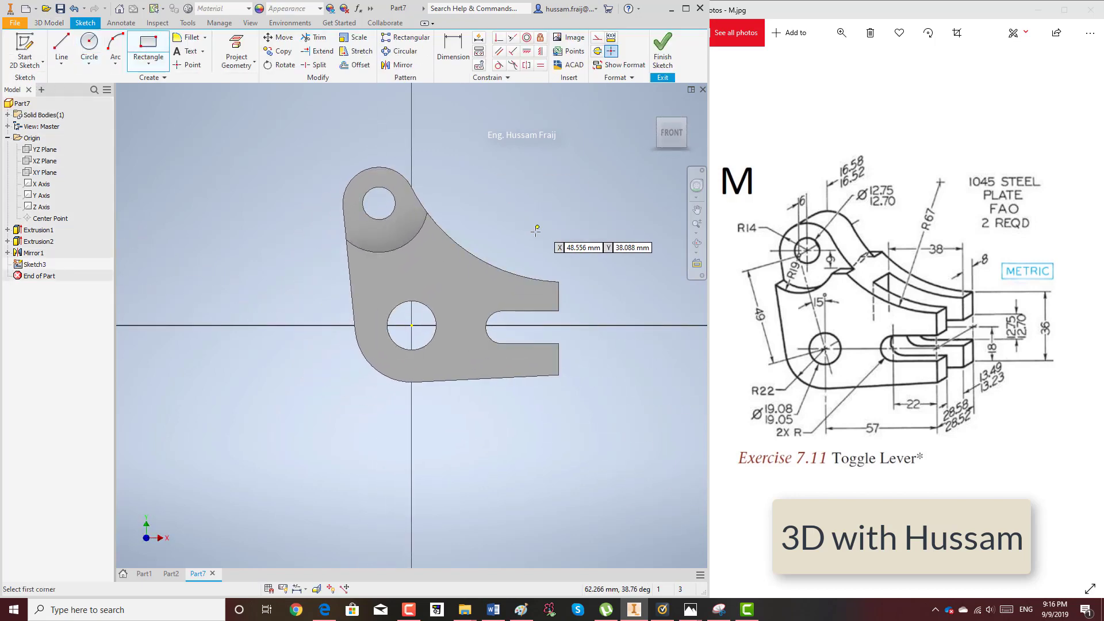
pyautogui.click(570, 201)
pyautogui.click(486, 415)
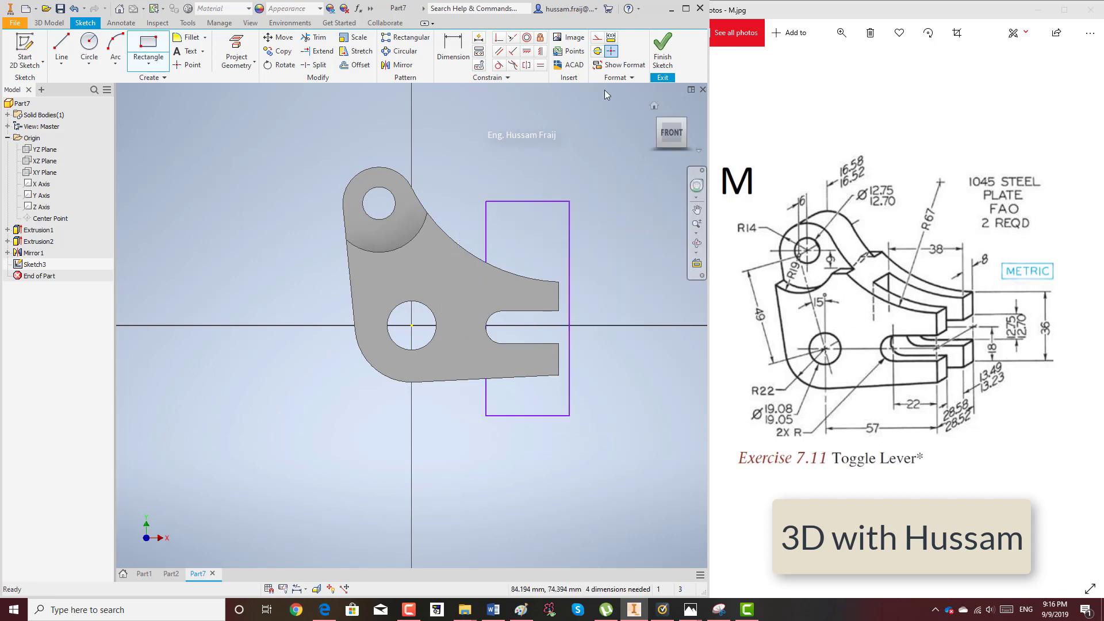
# - Dimension the rectangle's width as 38 mm
pyautogui.press('d')
pyautogui.scroll(3, 561, 299)
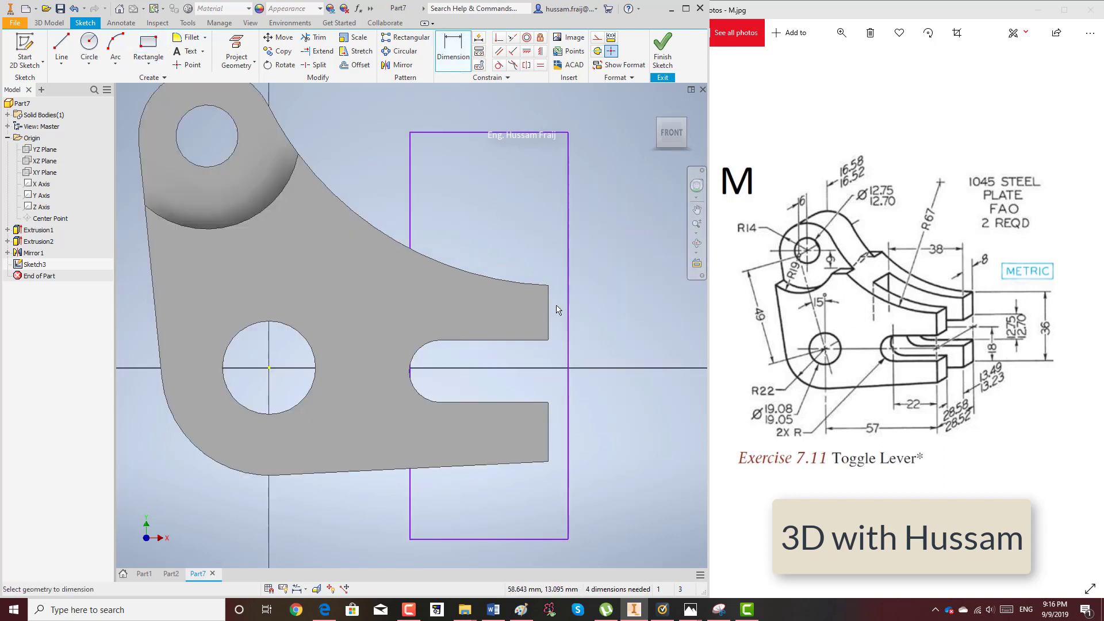
pyautogui.click(549, 311)
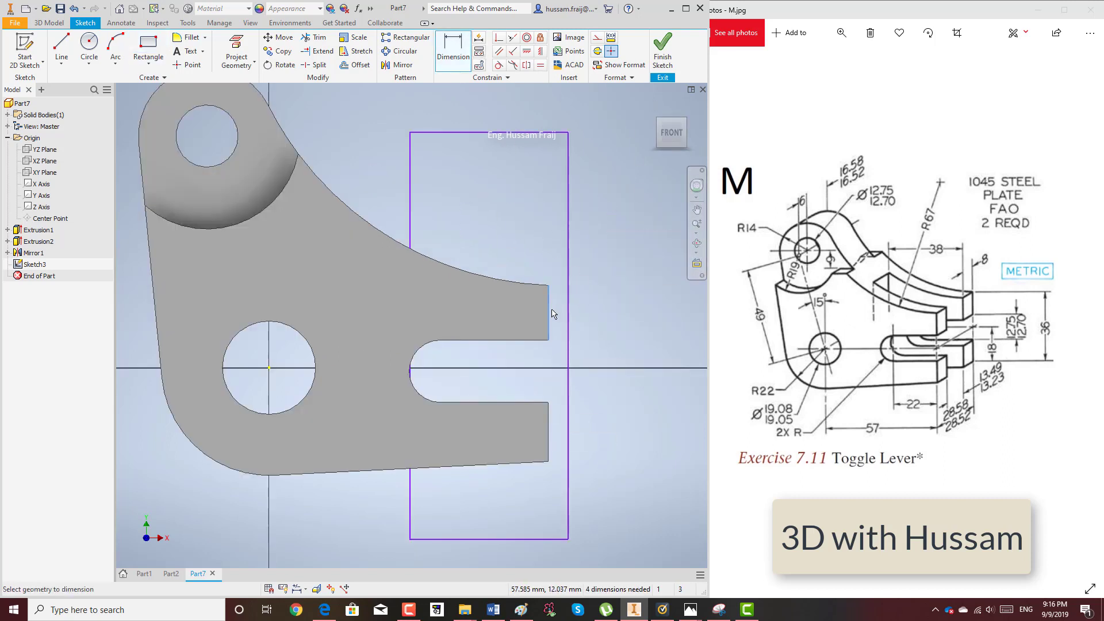
pyautogui.click(412, 215)
pyautogui.click(417, 196)
pyautogui.write('38')
pyautogui.press('Return')
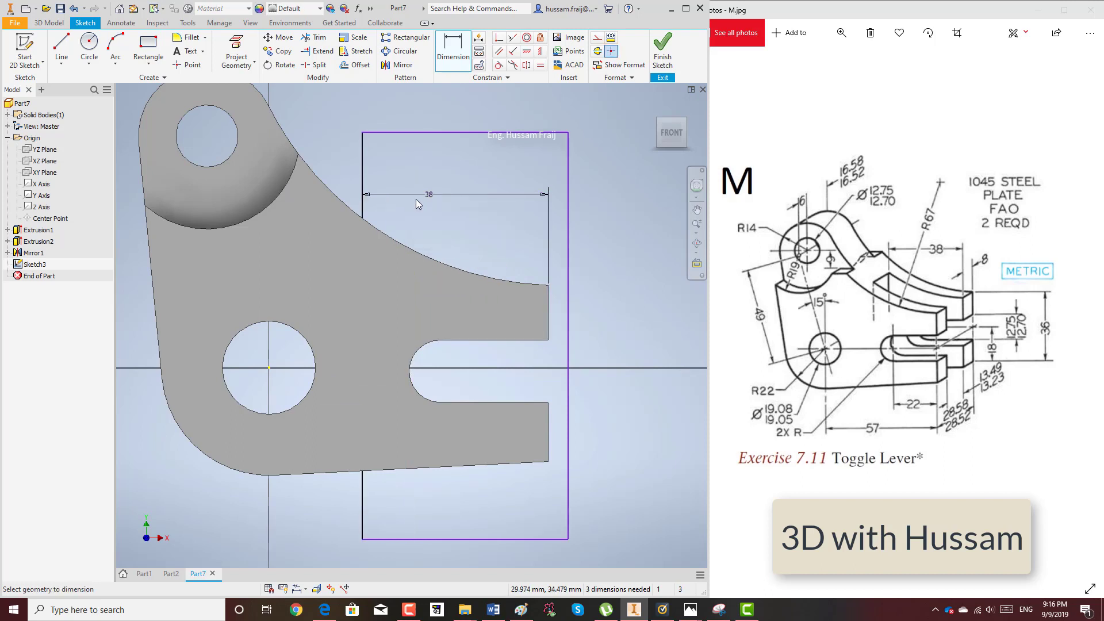
# - Orbit the part into a 3D view and finish the sketch
pyautogui.click(696, 242)
pyautogui.scroll(-2, 314, 373)
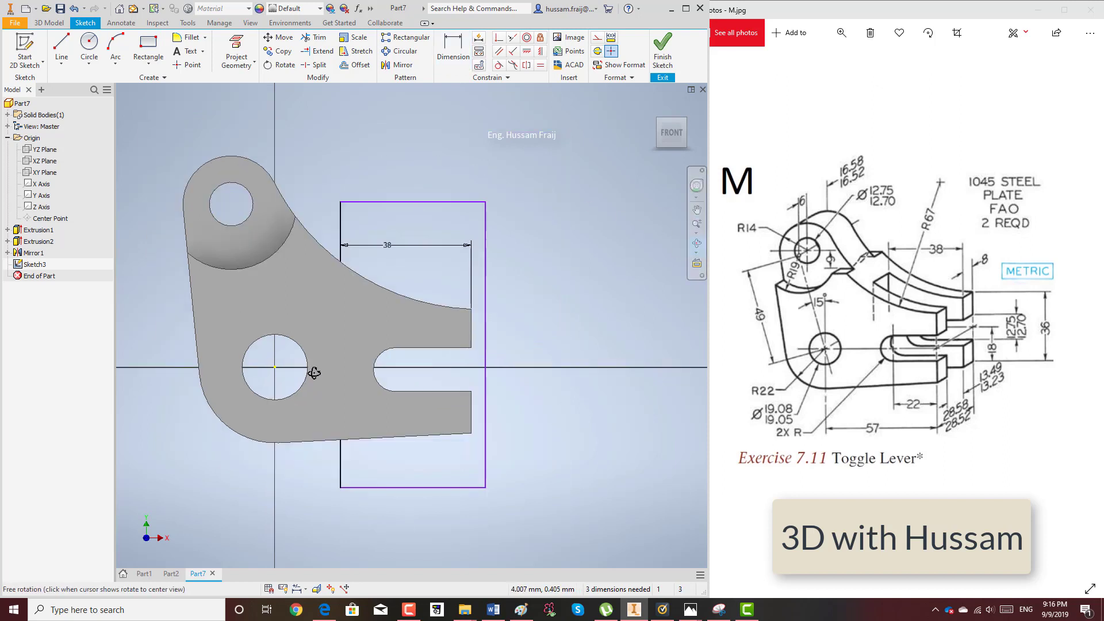
pyautogui.moveTo(314, 372); pyautogui.dragTo(306, 426)
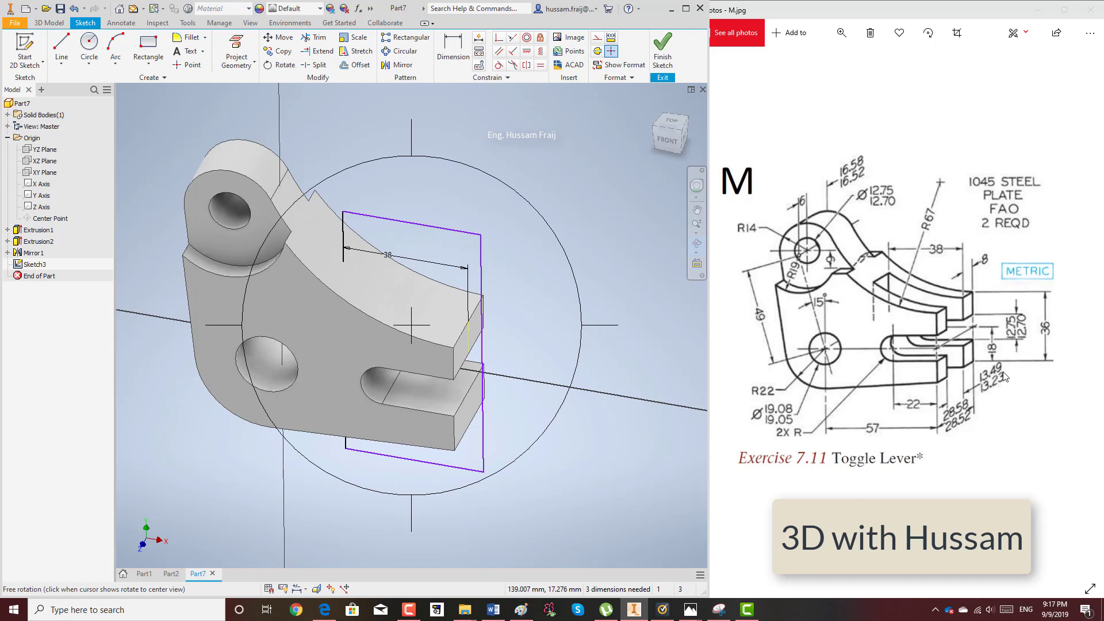
pyautogui.click(667, 45)
# - Extrude the rectangle as a symmetric 13.3 mm cut through the fork, then return to the home view
pyautogui.click(61, 49)
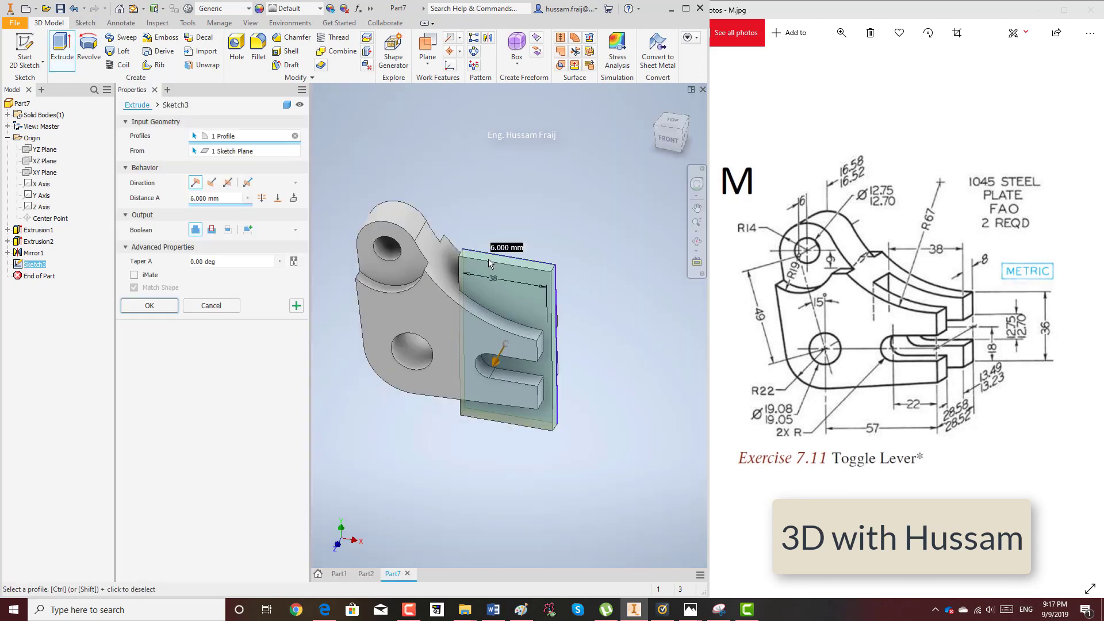
pyautogui.click(228, 182)
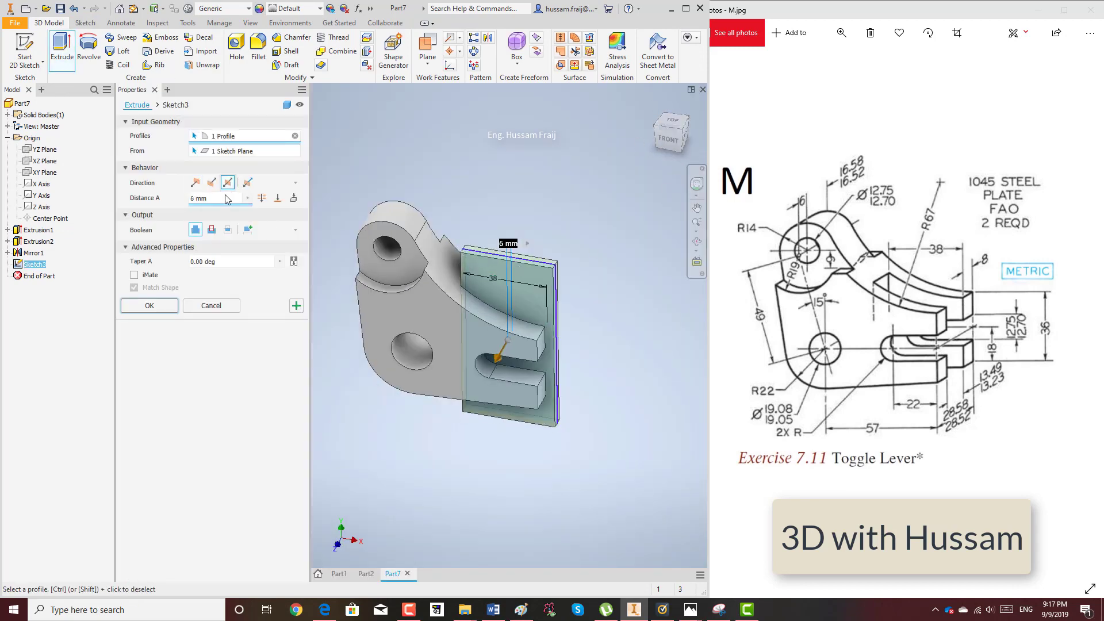
pyautogui.write('13')
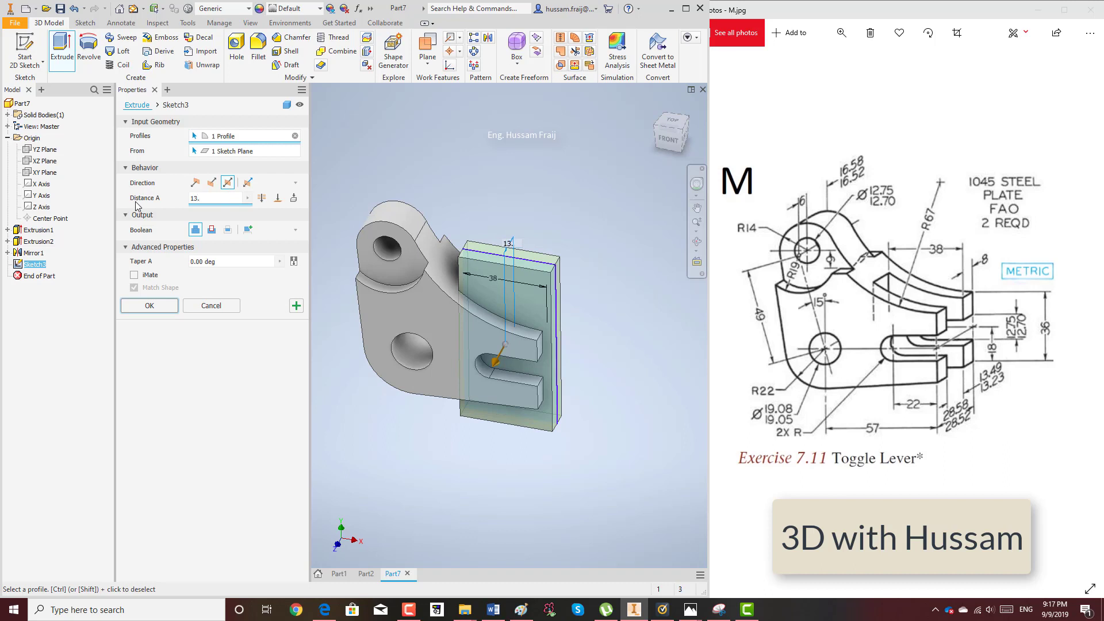
pyautogui.write('.3')
pyautogui.click(211, 230)
pyautogui.click(149, 306)
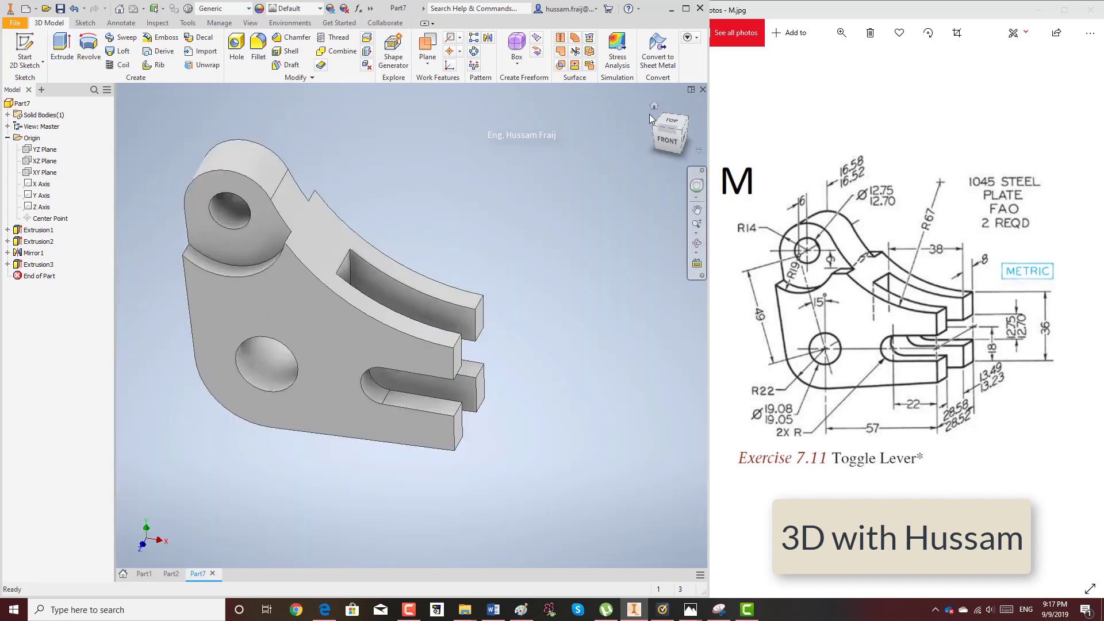
pyautogui.click(654, 106)
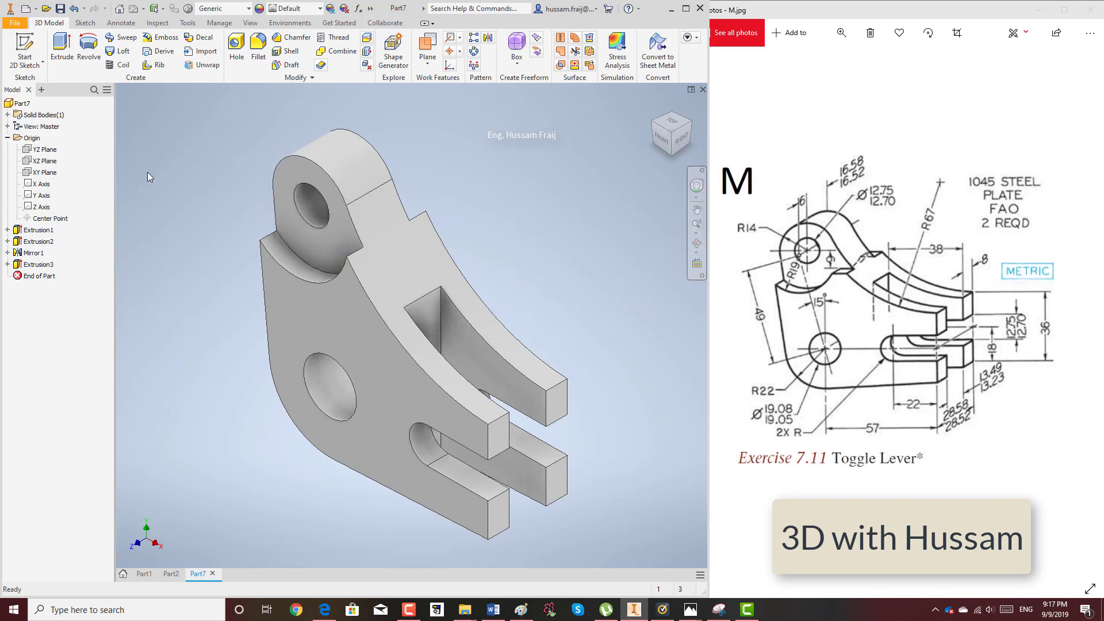
# - Start a sketch on the upper lug's flat face and draw a small rectangle at its sloped edge
pyautogui.click(34, 64)
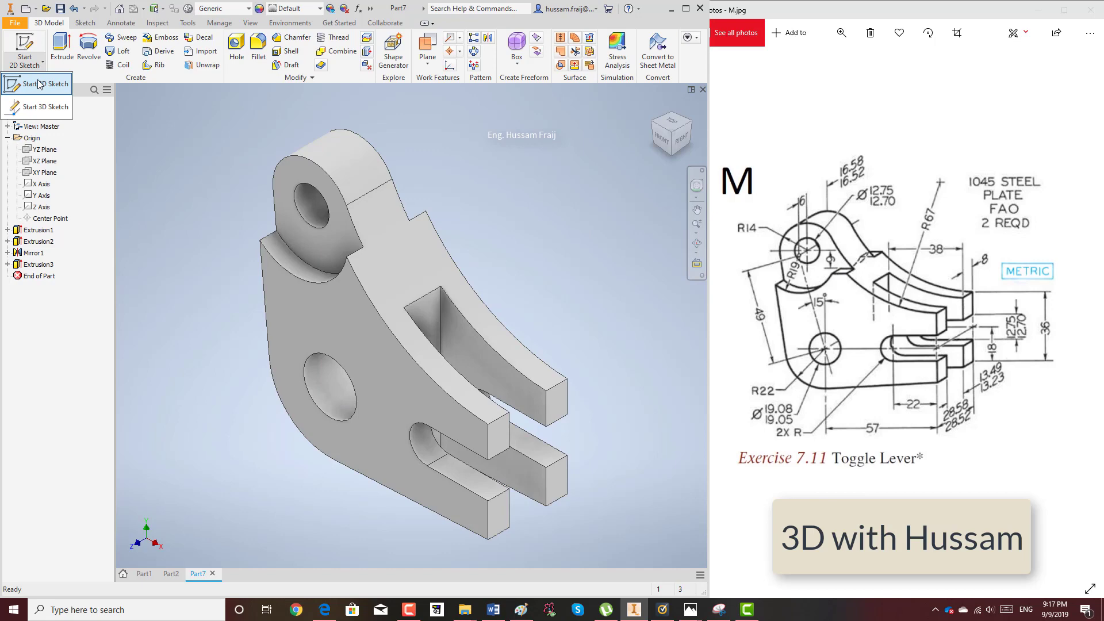
pyautogui.click(38, 84)
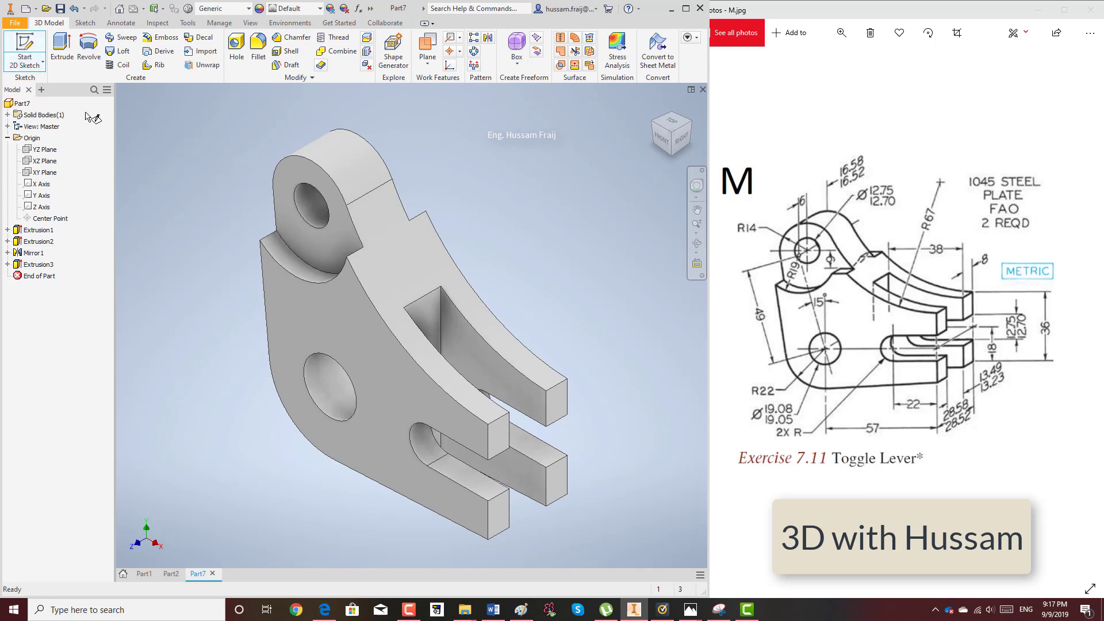
pyautogui.click(305, 246)
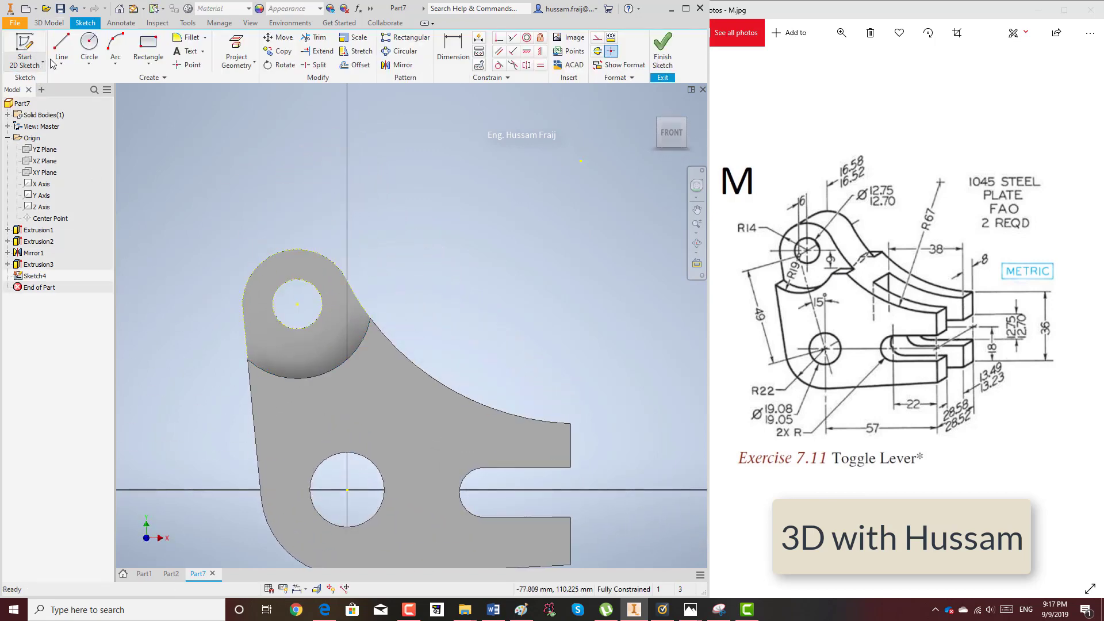
pyautogui.click(61, 49)
pyautogui.scroll(-3, 345, 345)
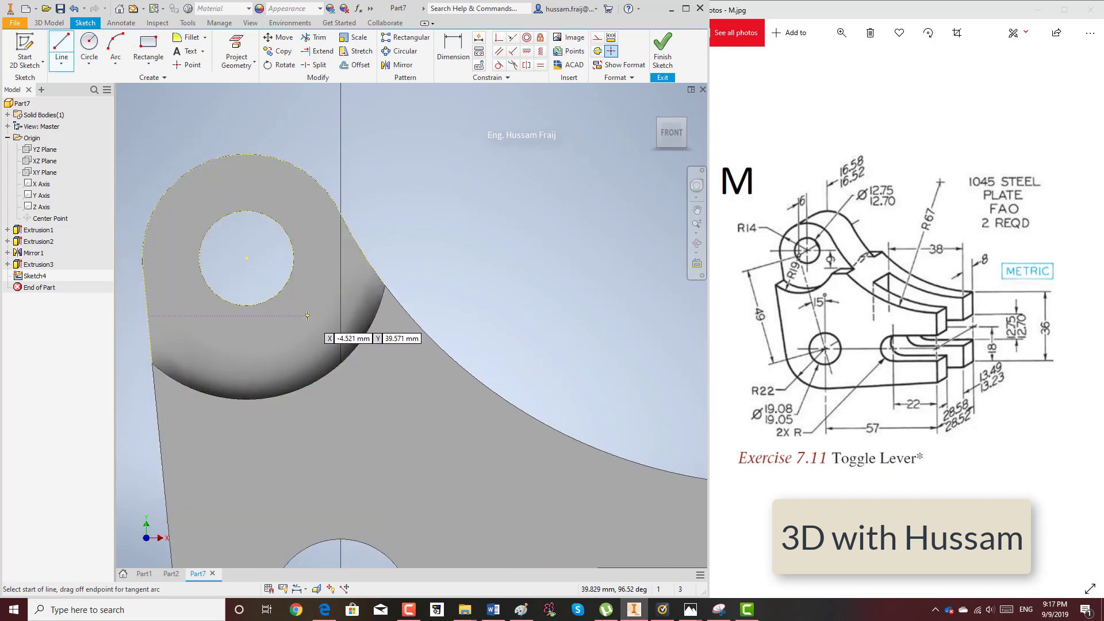
pyautogui.click(148, 46)
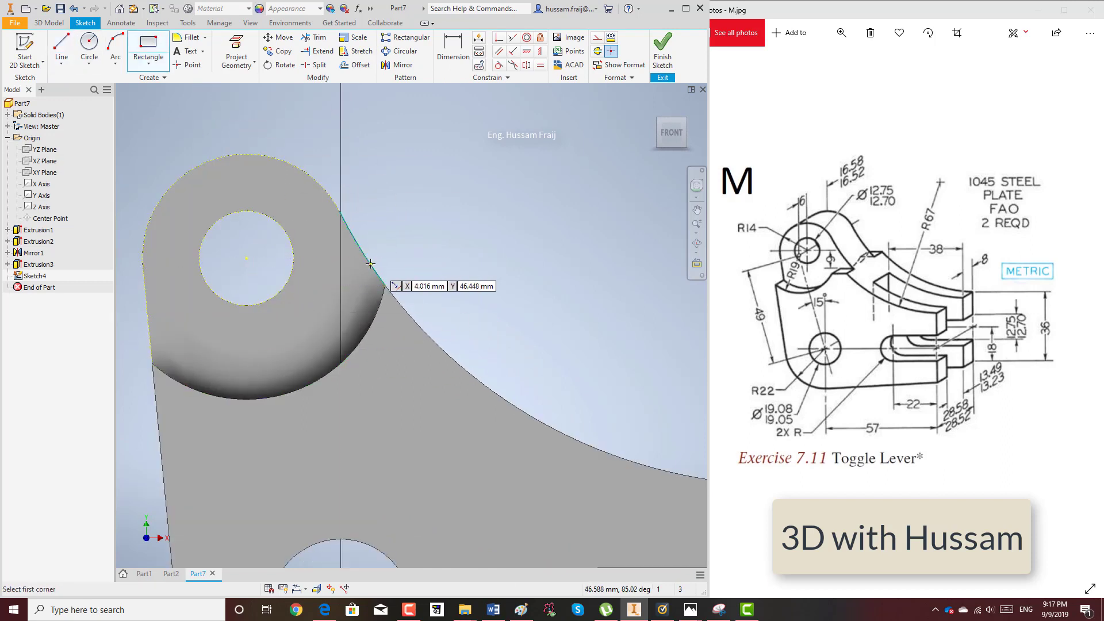
pyautogui.click(454, 268)
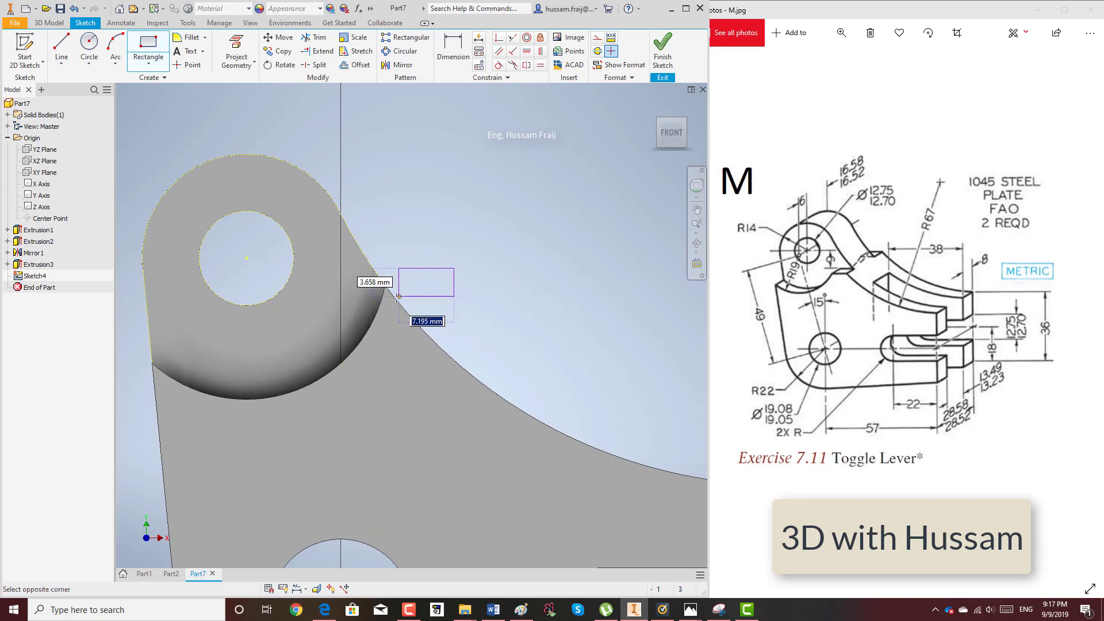
pyautogui.click(363, 312)
pyautogui.rightClick(437, 241)
pyautogui.click(557, 206)
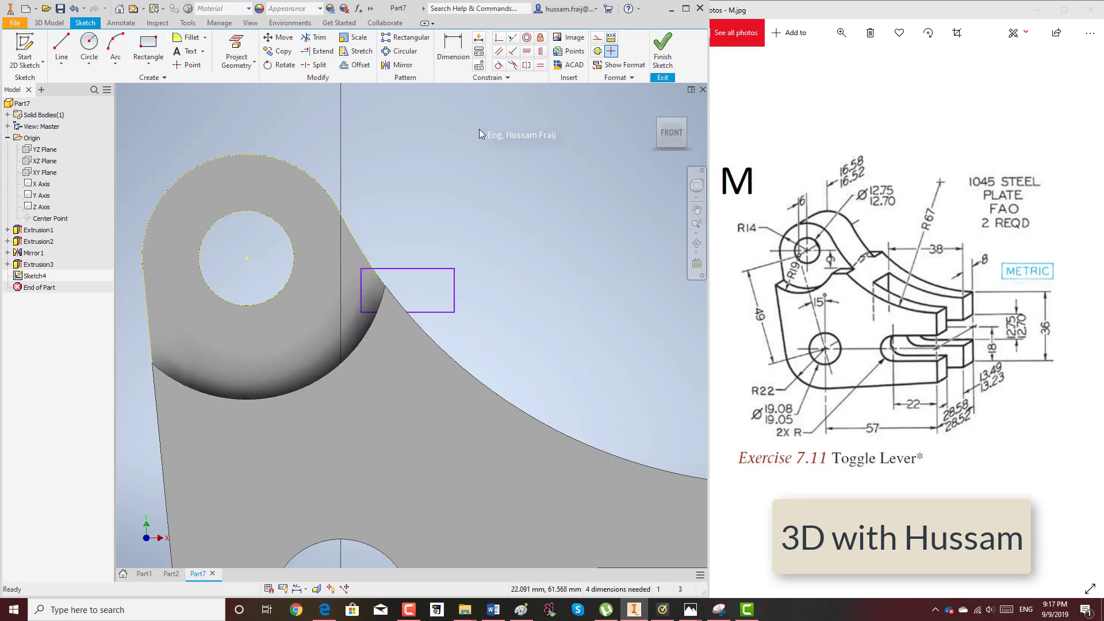
# - Dimension the rectangle 6 mm from the upper hole's centre and pull its bottom edge upward
pyautogui.click(91, 44)
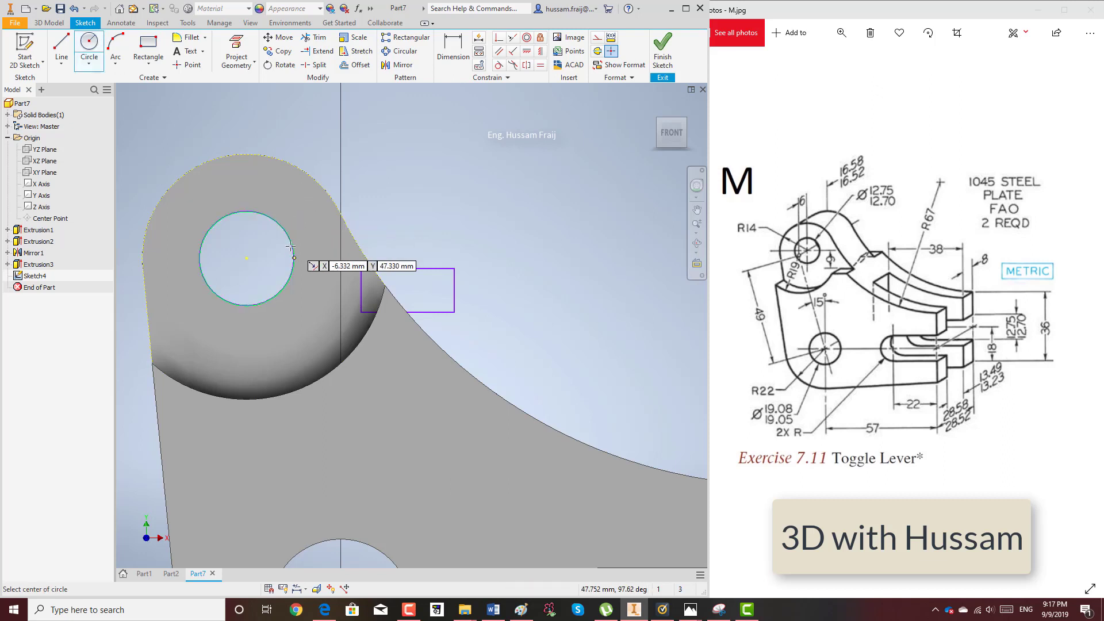
pyautogui.click(246, 257)
pyautogui.rightClick(477, 149)
pyautogui.click(518, 86)
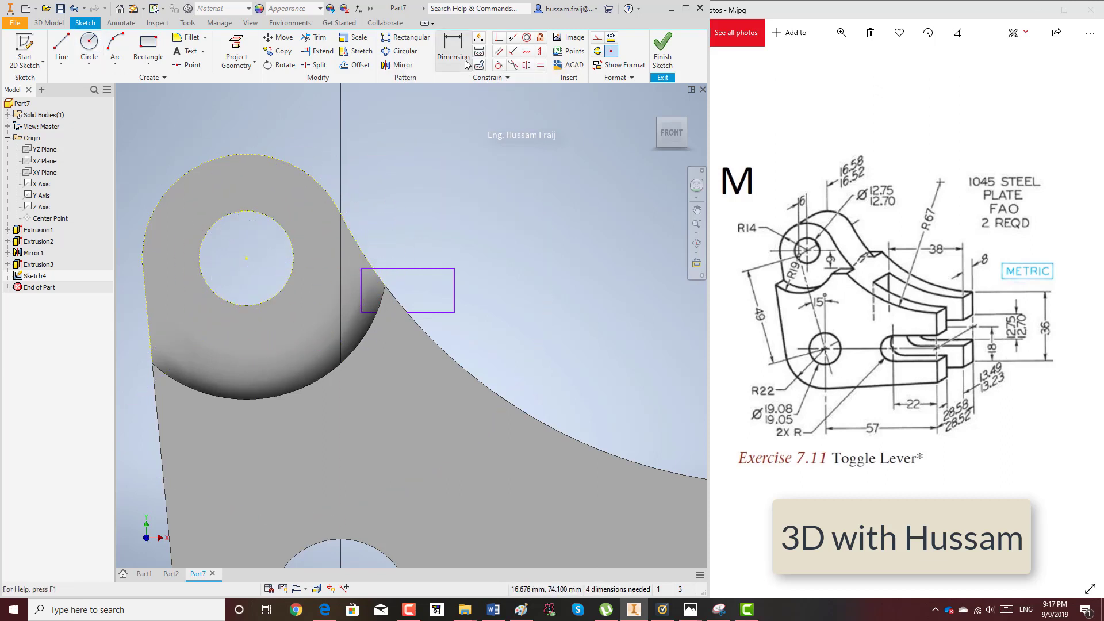
pyautogui.click(453, 50)
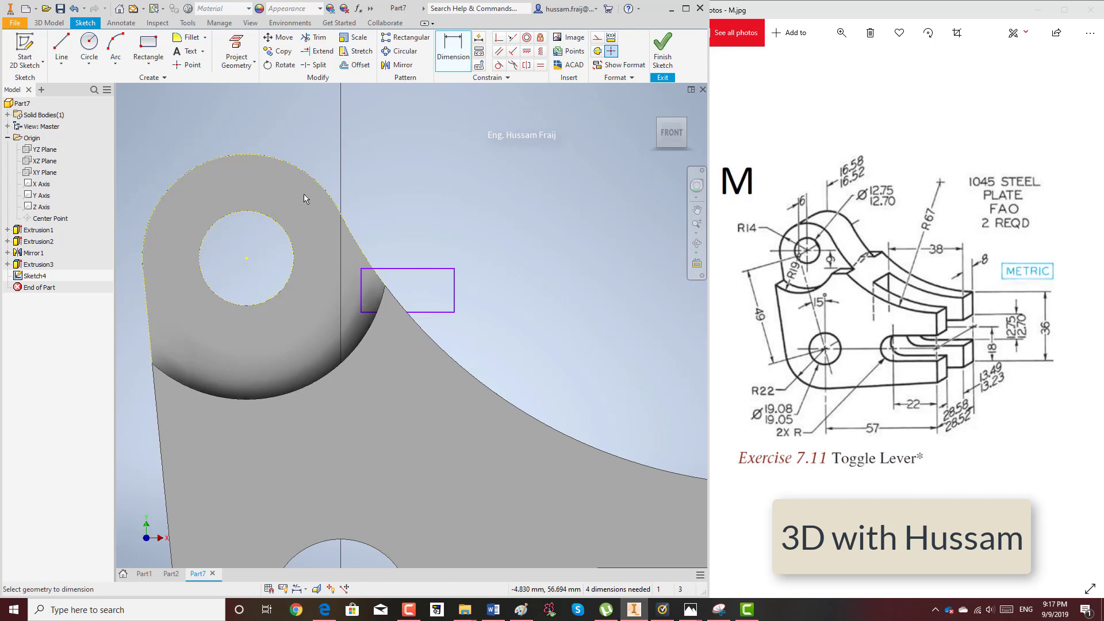
pyautogui.click(385, 269)
pyautogui.click(395, 247)
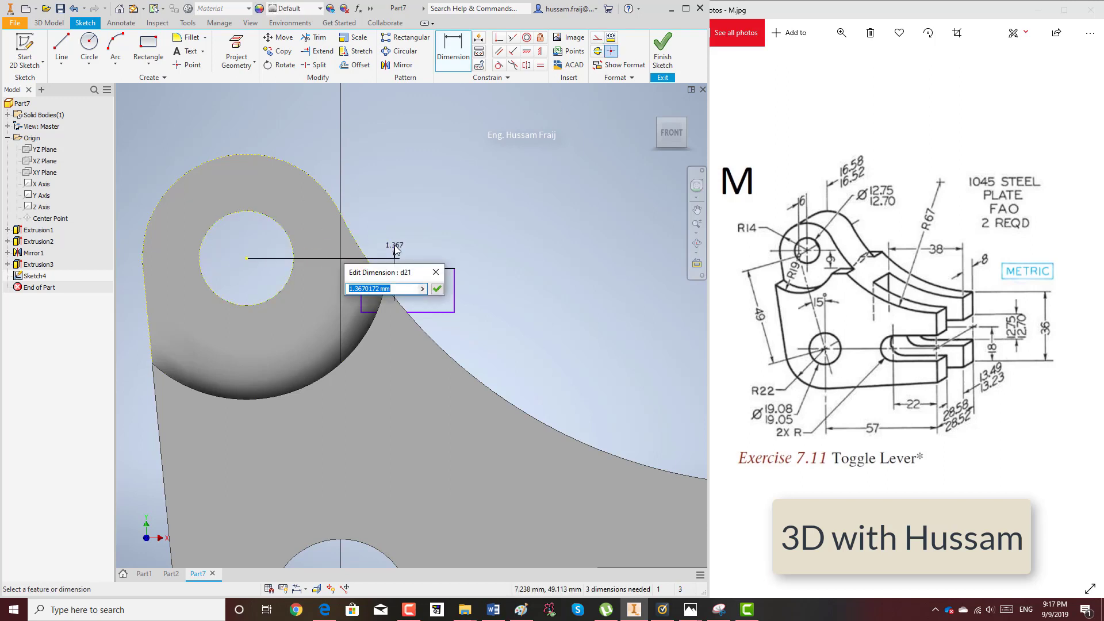
pyautogui.write('6')
pyautogui.press('Return')
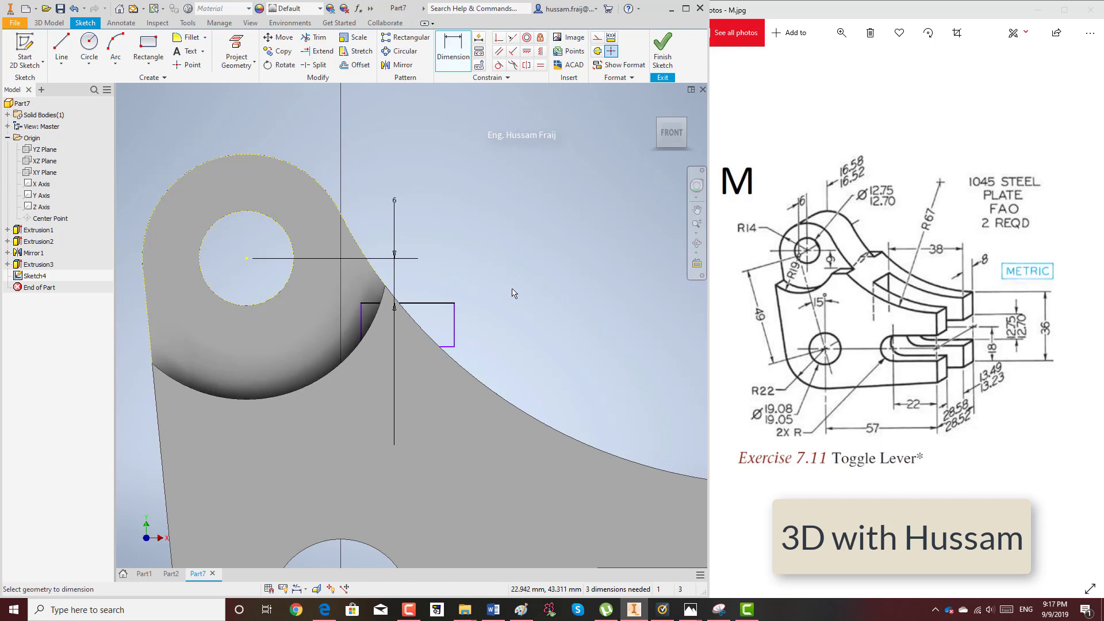
pyautogui.rightClick(513, 294)
pyautogui.click(527, 292)
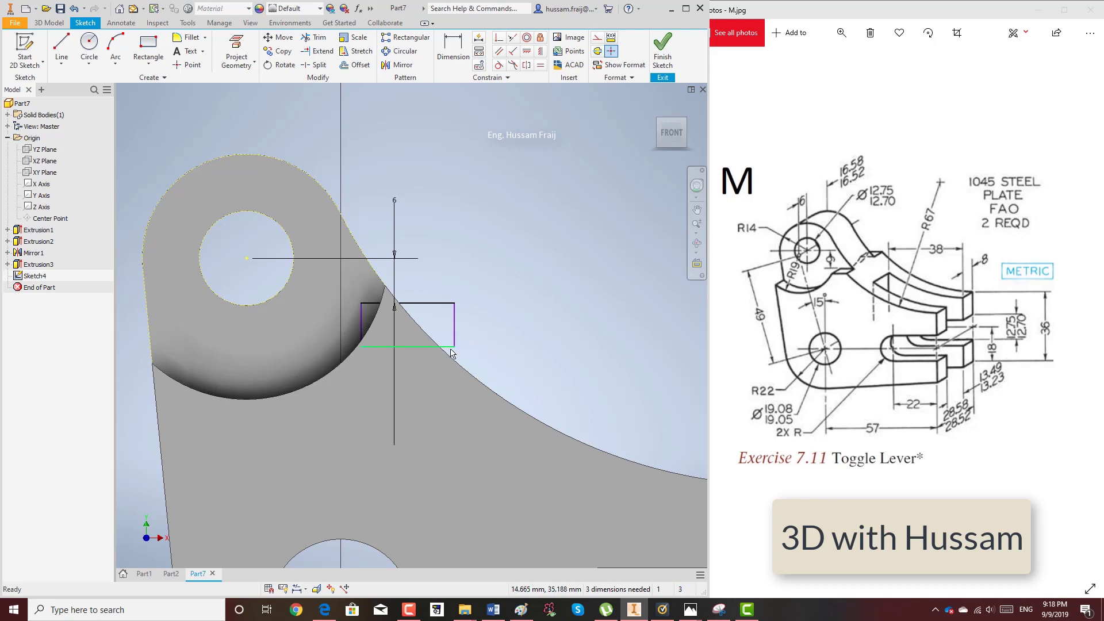
pyautogui.moveTo(452, 346); pyautogui.dragTo(454, 270)
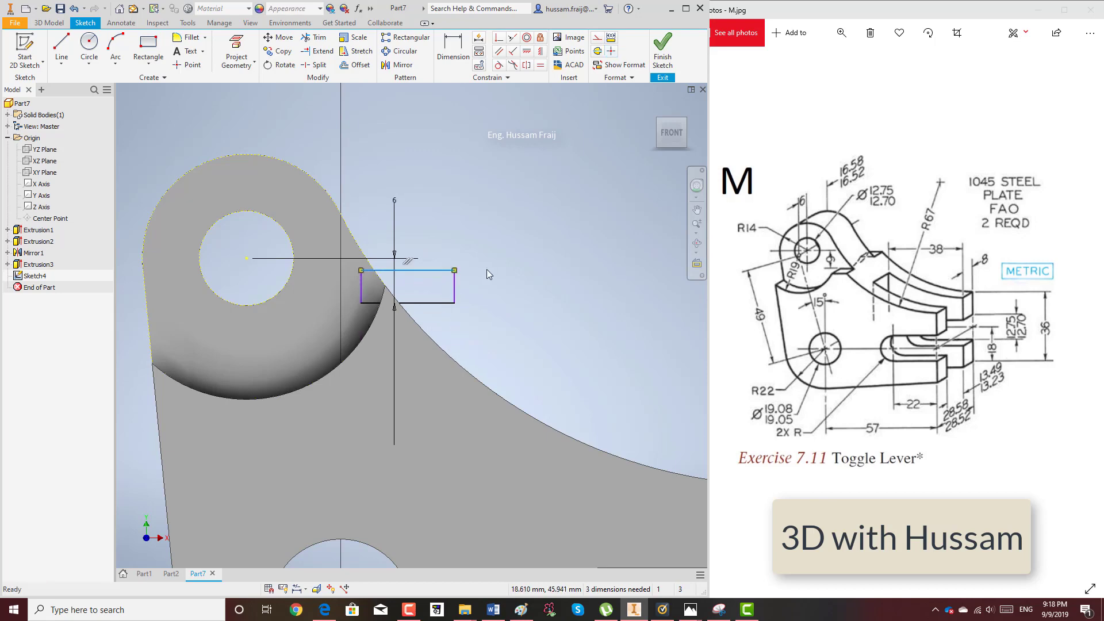
# - Orbit the part to inspect the new sketch in 3D
pyautogui.click(696, 244)
pyautogui.moveTo(365, 316); pyautogui.dragTo(468, 355)
pyautogui.scroll(-3, 394, 262)
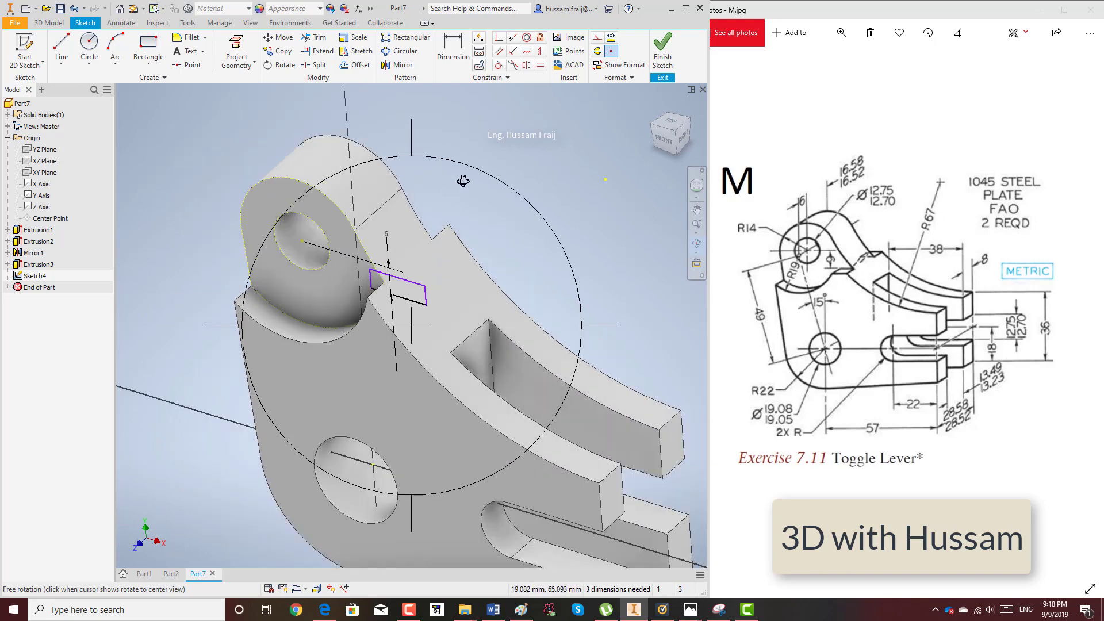
pyautogui.rightClick(463, 181)
pyautogui.click(405, 172)
# - Extrude the small rectangle as a flipped cut to notch the lever
pyautogui.click(49, 22)
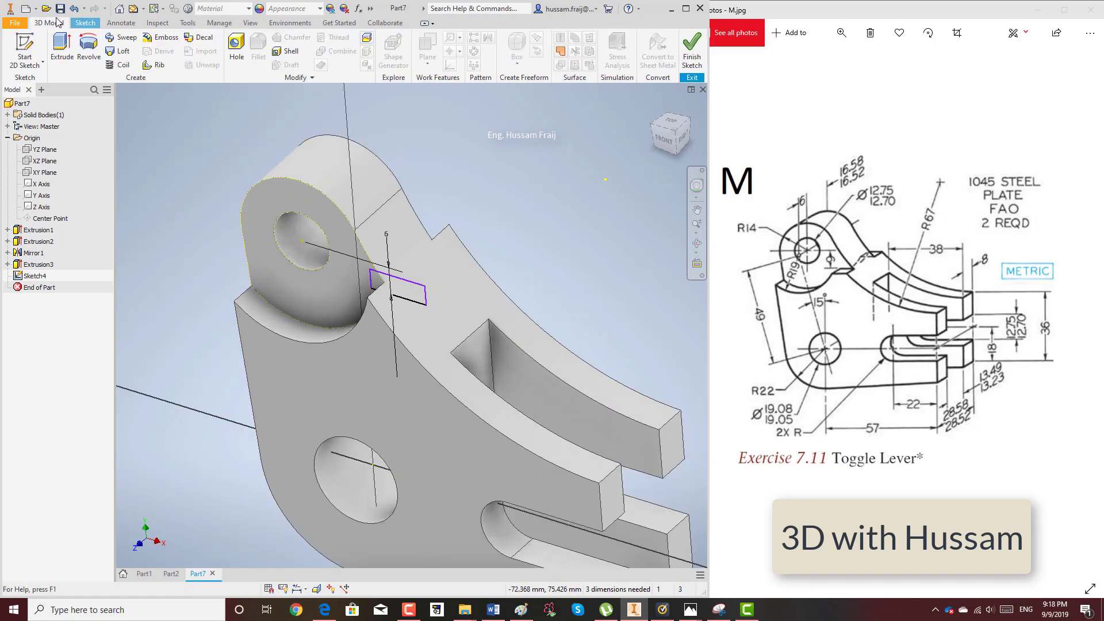
pyautogui.click(62, 49)
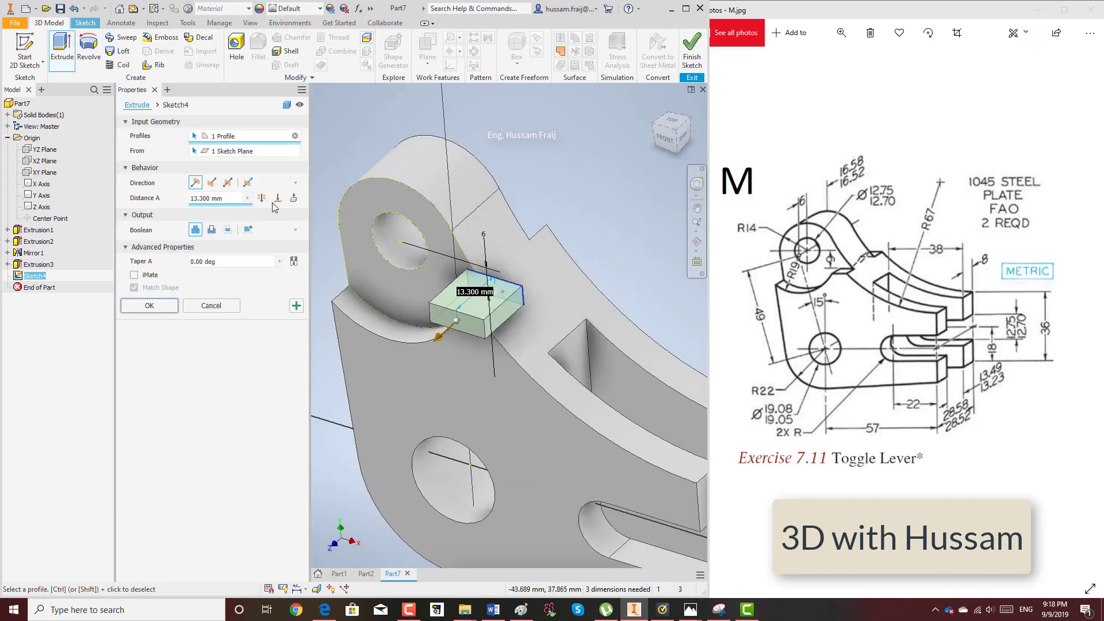
pyautogui.click(211, 230)
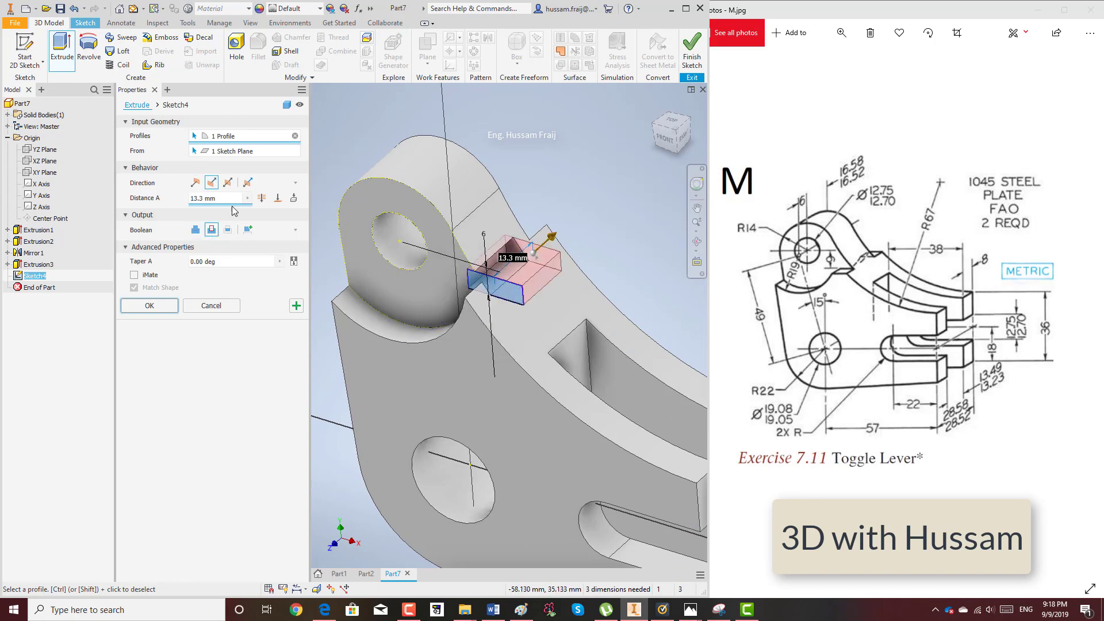
pyautogui.click(196, 184)
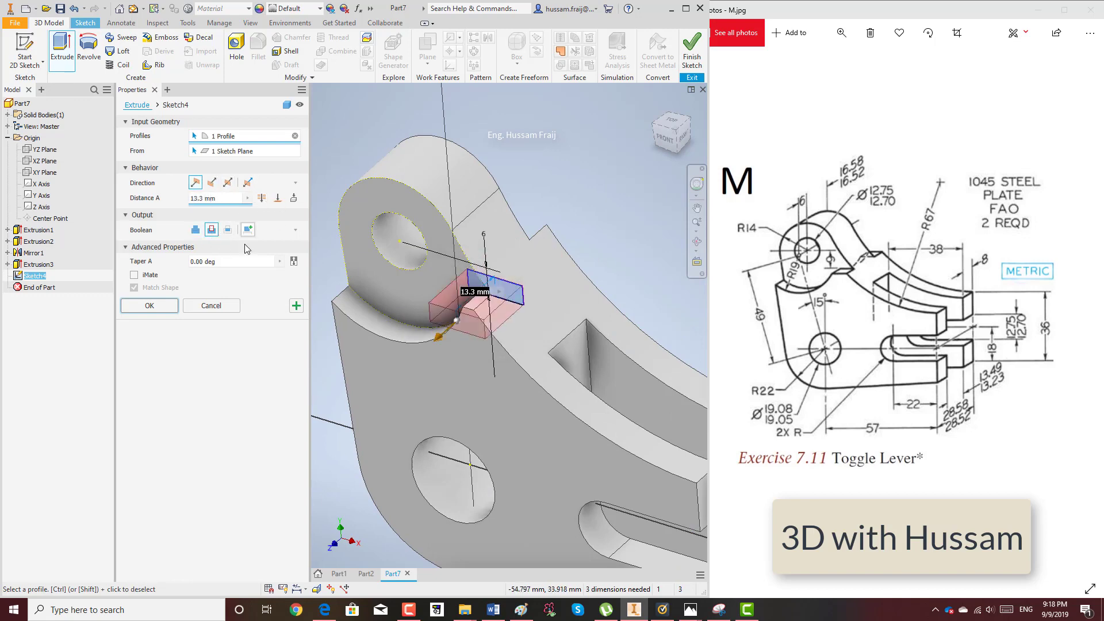
pyautogui.click(141, 306)
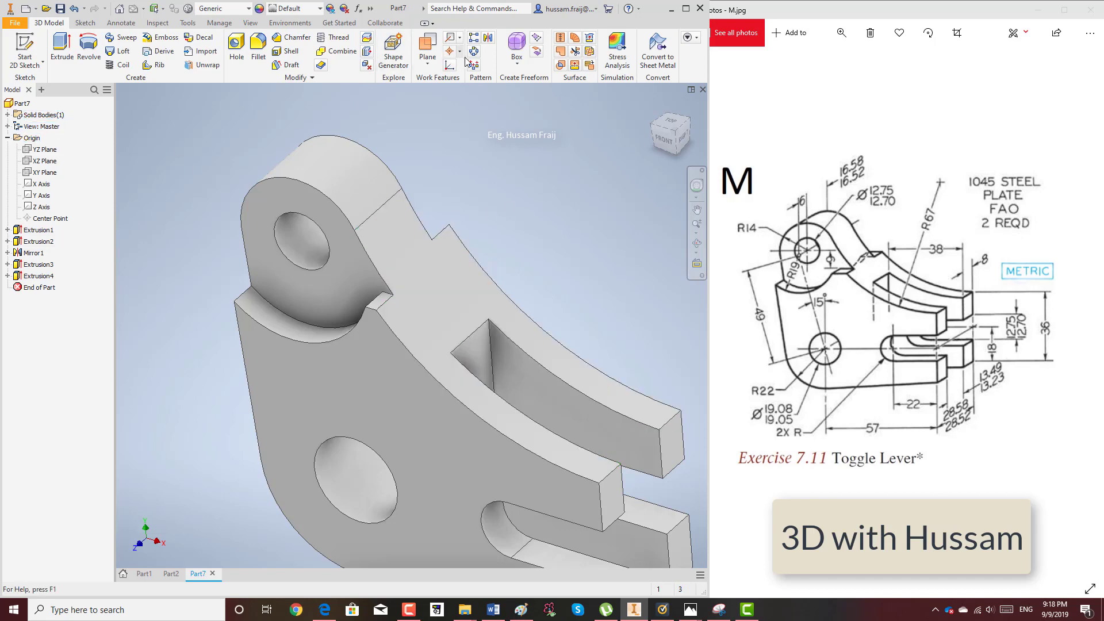
# - Mirror the notch cut about the XY Plane and view the part from the front
pyautogui.click(489, 38)
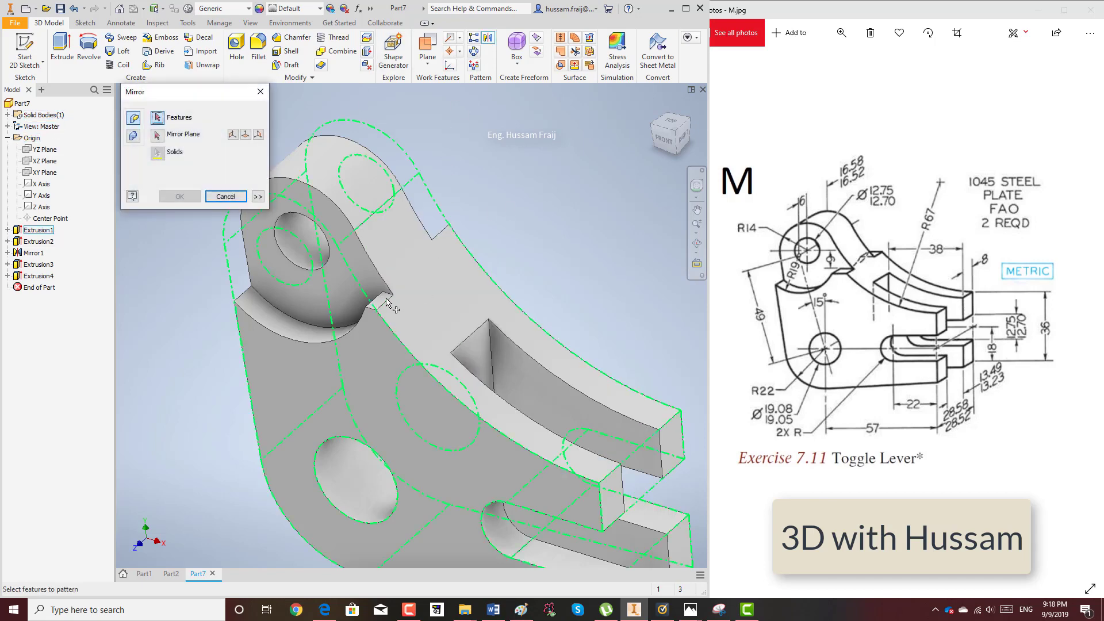
pyautogui.click(382, 300)
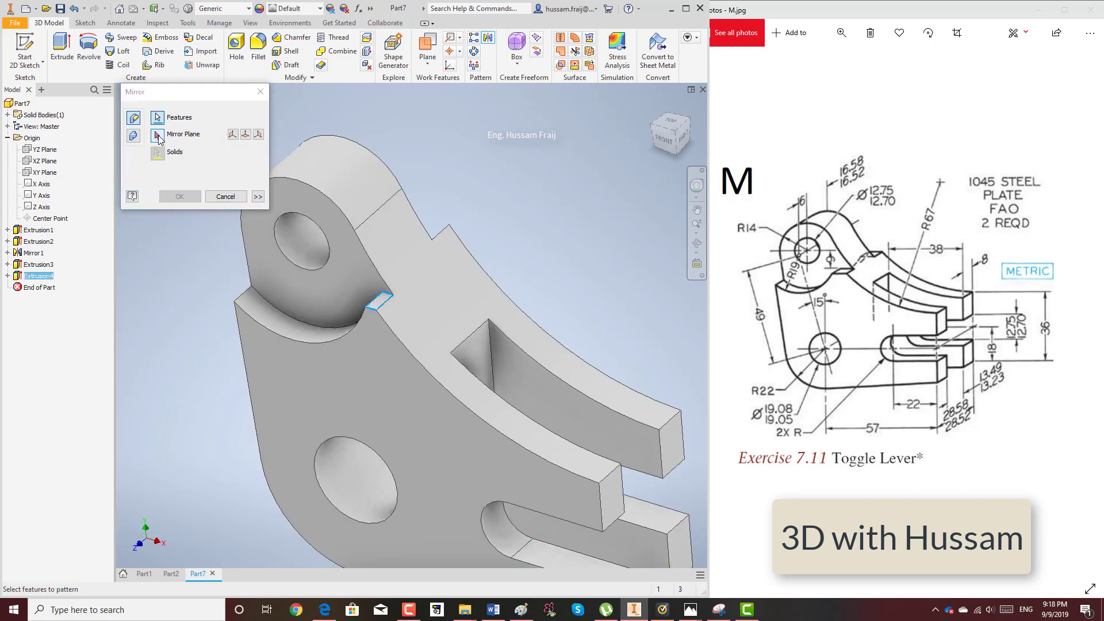
pyautogui.click(159, 140)
pyautogui.click(45, 172)
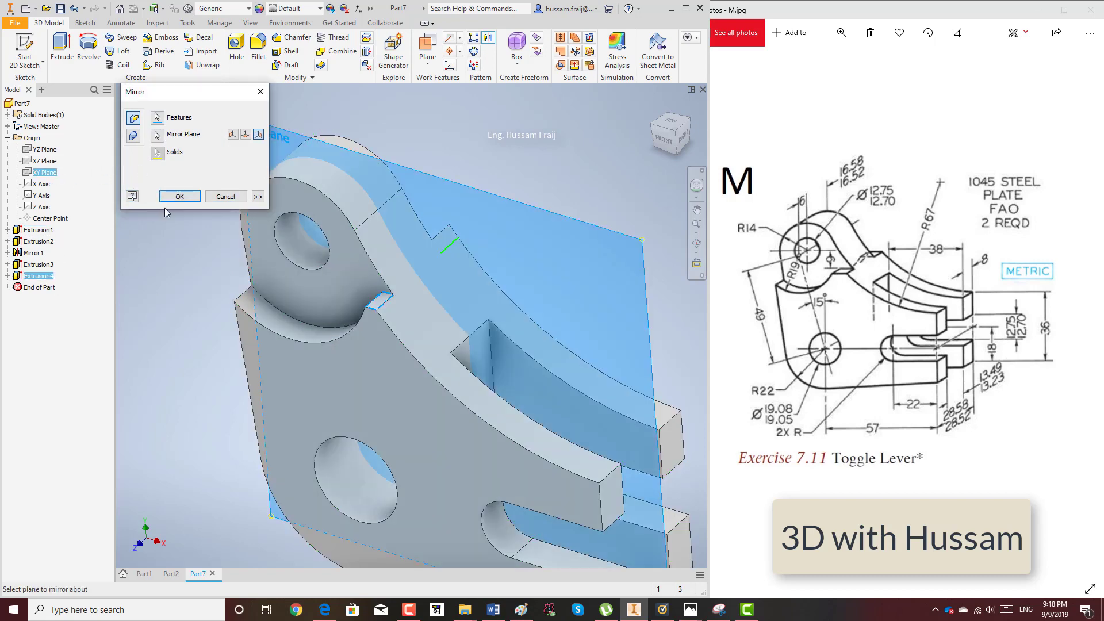
pyautogui.click(179, 197)
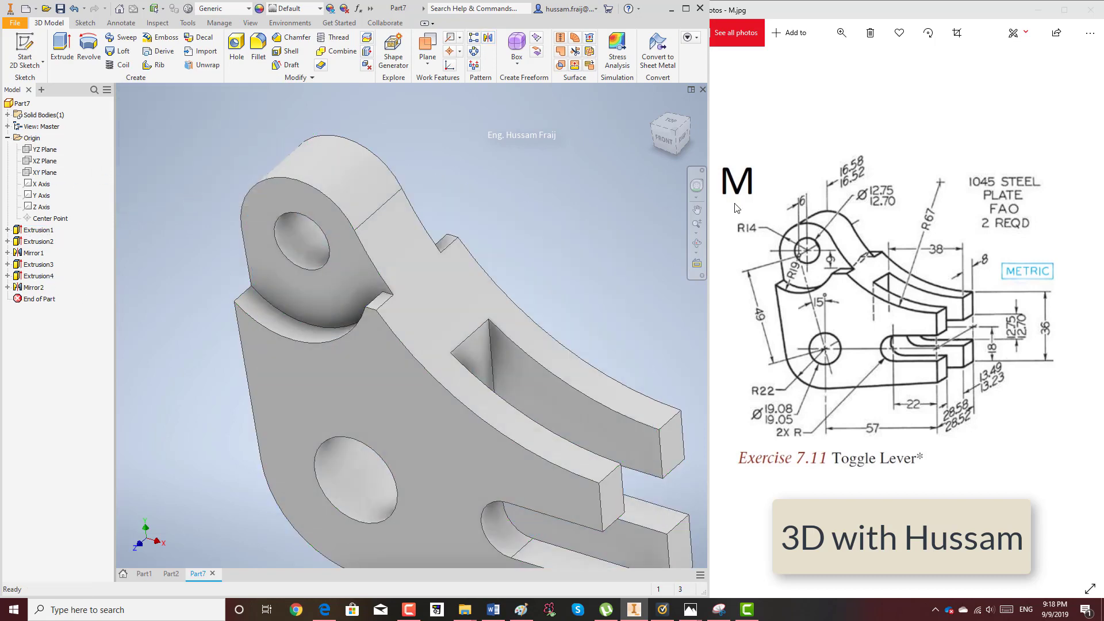
pyautogui.click(665, 141)
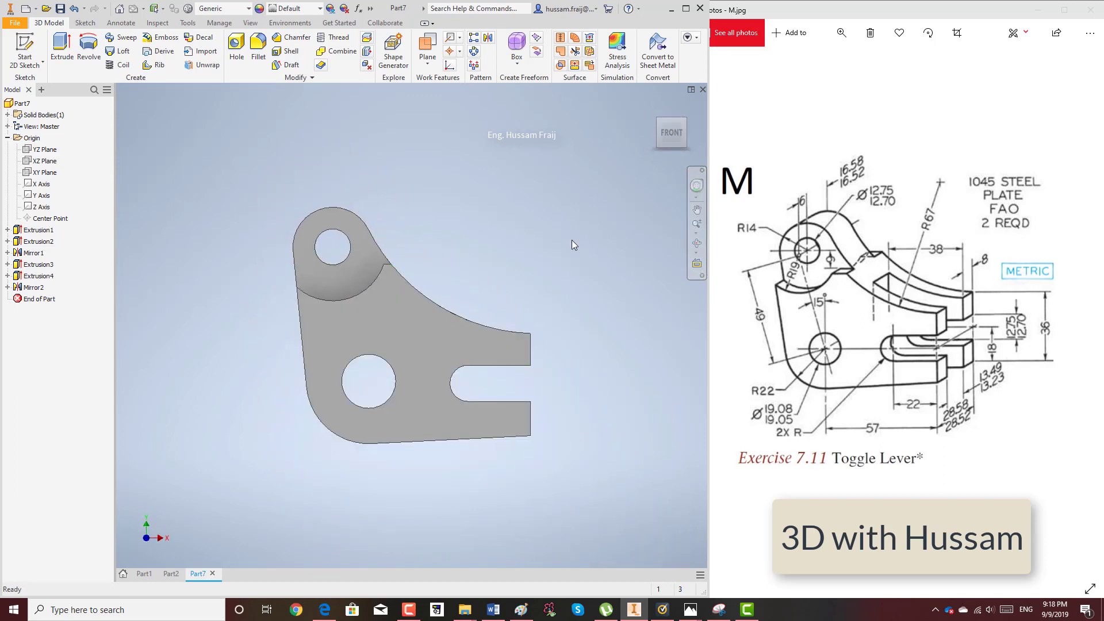
# - Edit the notch sketch, changing its 6 mm hole-centre dimension to 9, and return to the home view
pyautogui.click(696, 242)
pyautogui.moveTo(345, 276); pyautogui.dragTo(545, 201)
pyautogui.rightClick(545, 201)
pyautogui.click(518, 253)
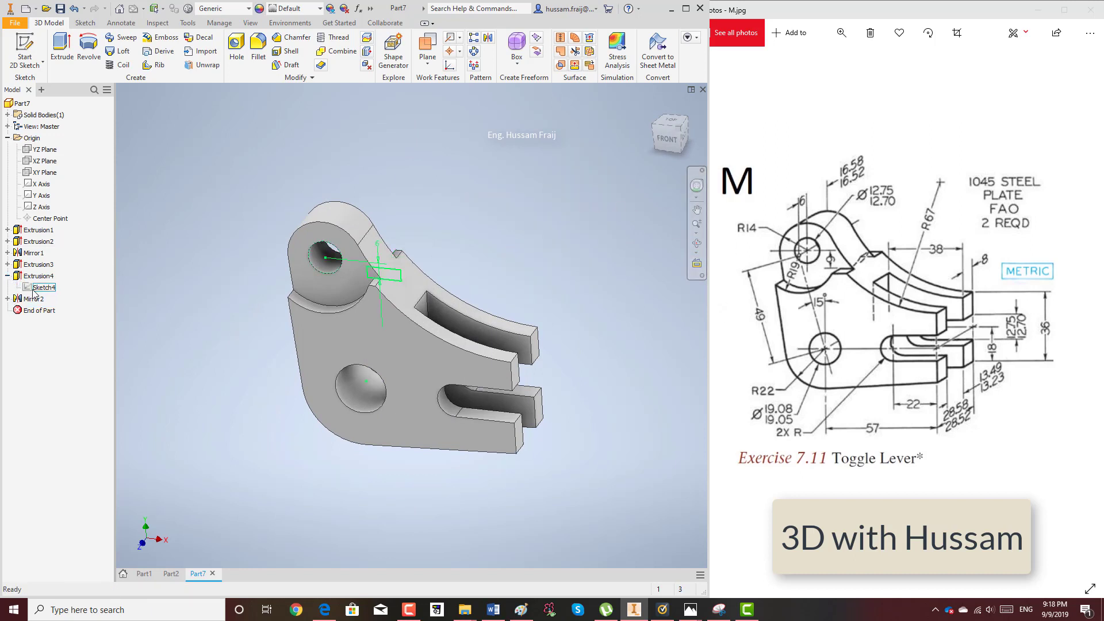
pyautogui.rightClick(33, 281)
pyautogui.click(64, 313)
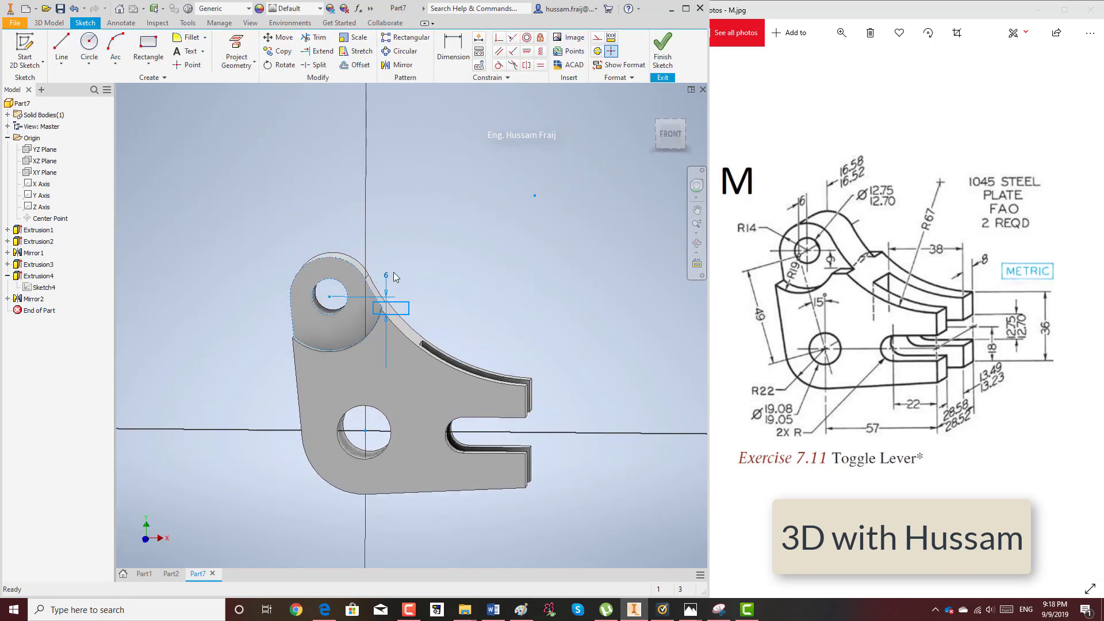
pyautogui.doubleClick(387, 291)
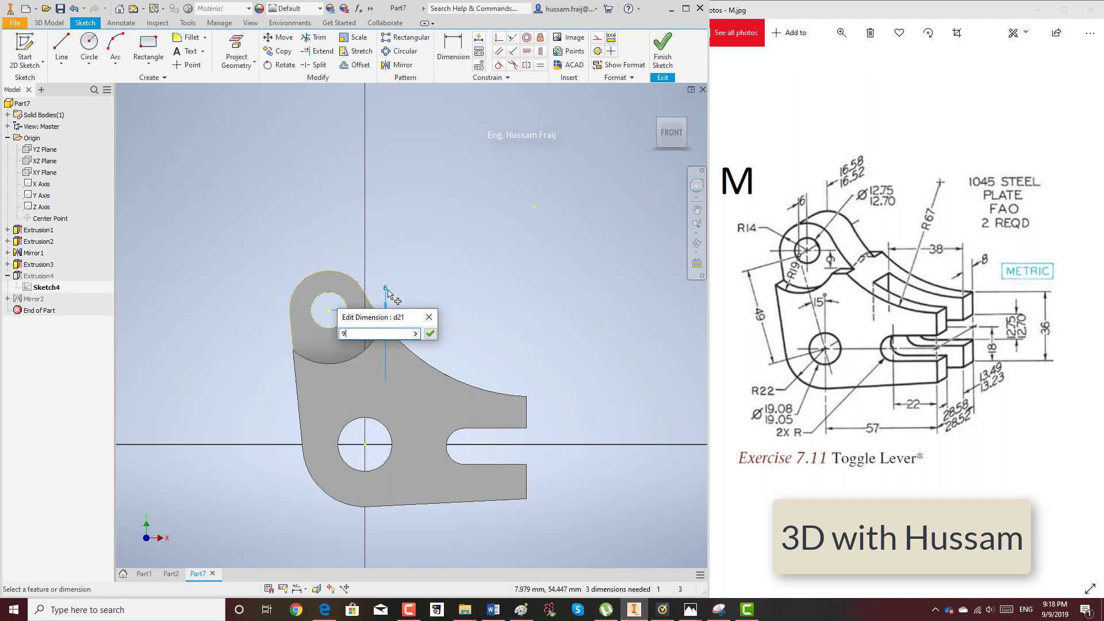
pyautogui.press('Return')
pyautogui.scroll(3, 368, 327)
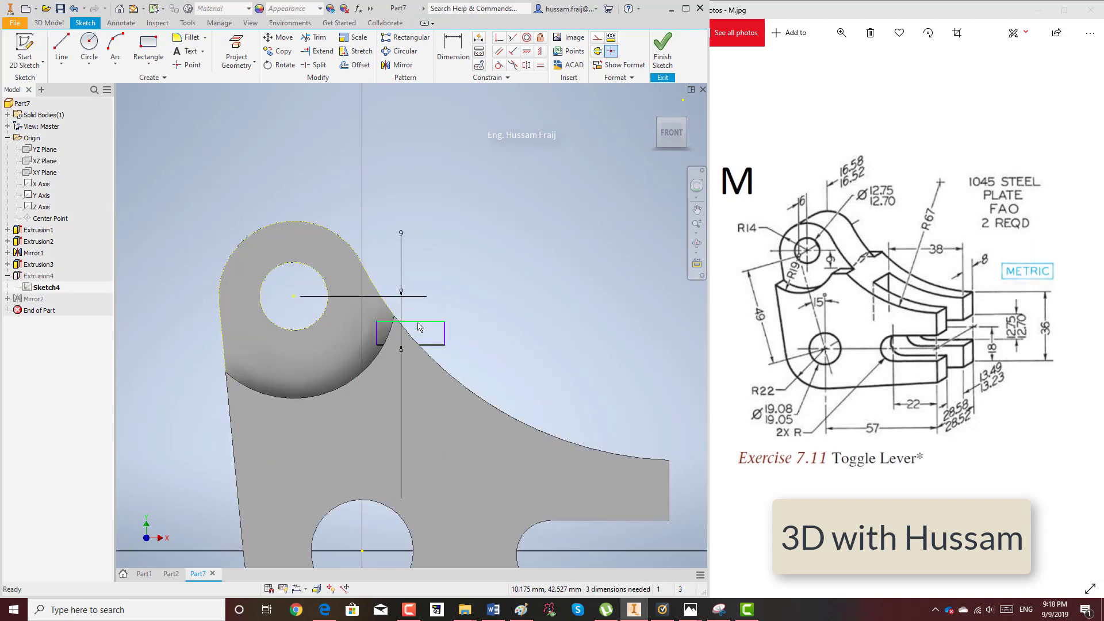
pyautogui.click(665, 47)
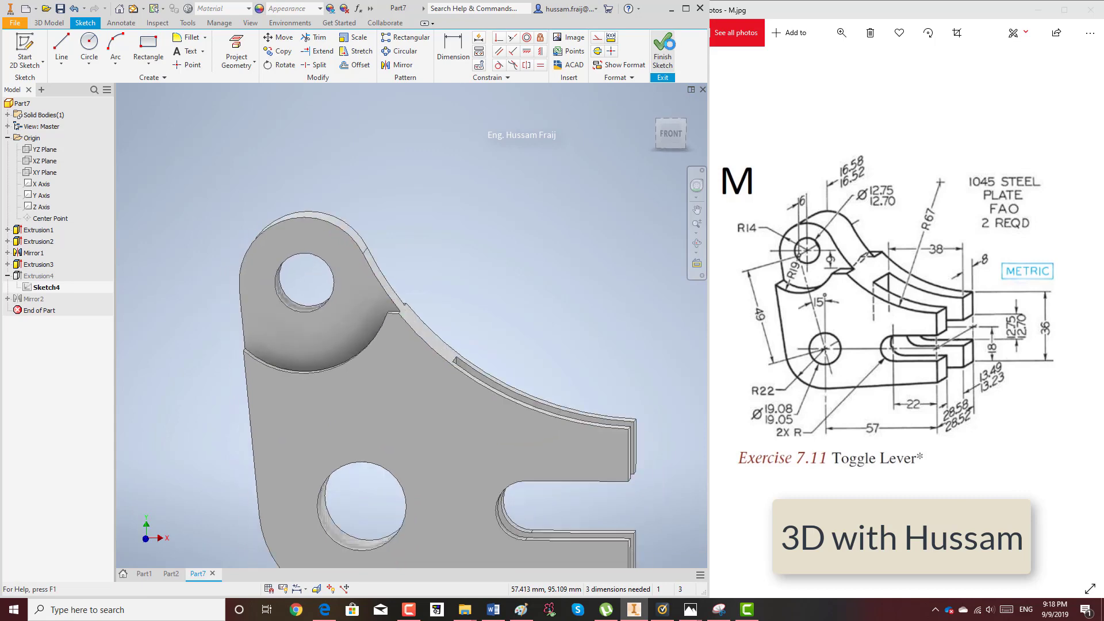
pyautogui.scroll(3, 385, 305)
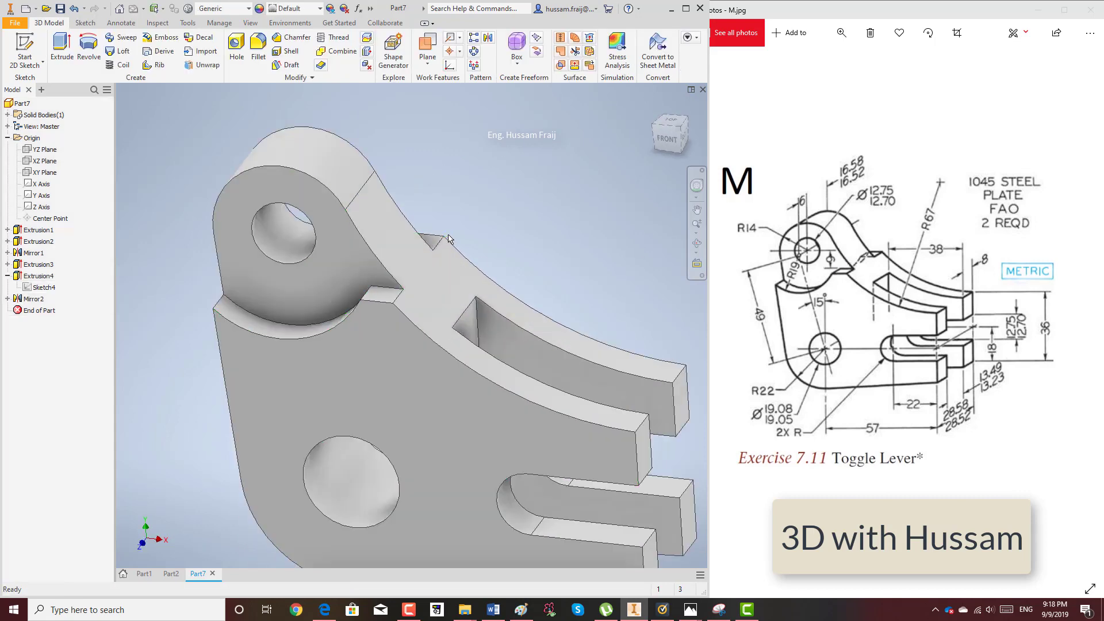
pyautogui.click(658, 109)
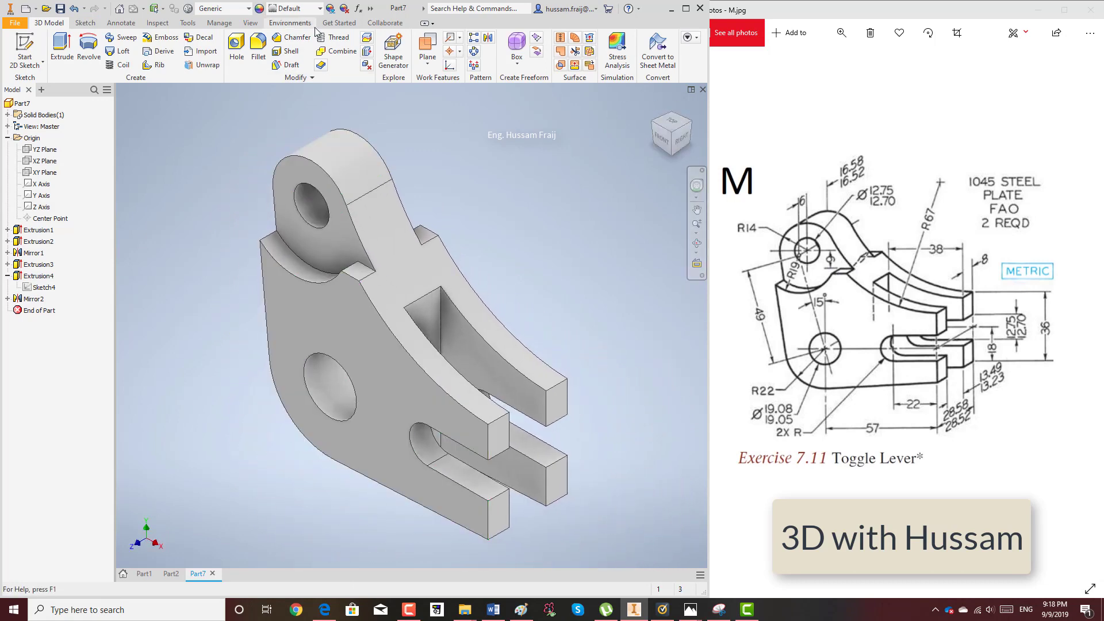
# - Save As with the file name 'Toggle Lever' into the STUDETNS_WORK folder
pyautogui.click(60, 9)
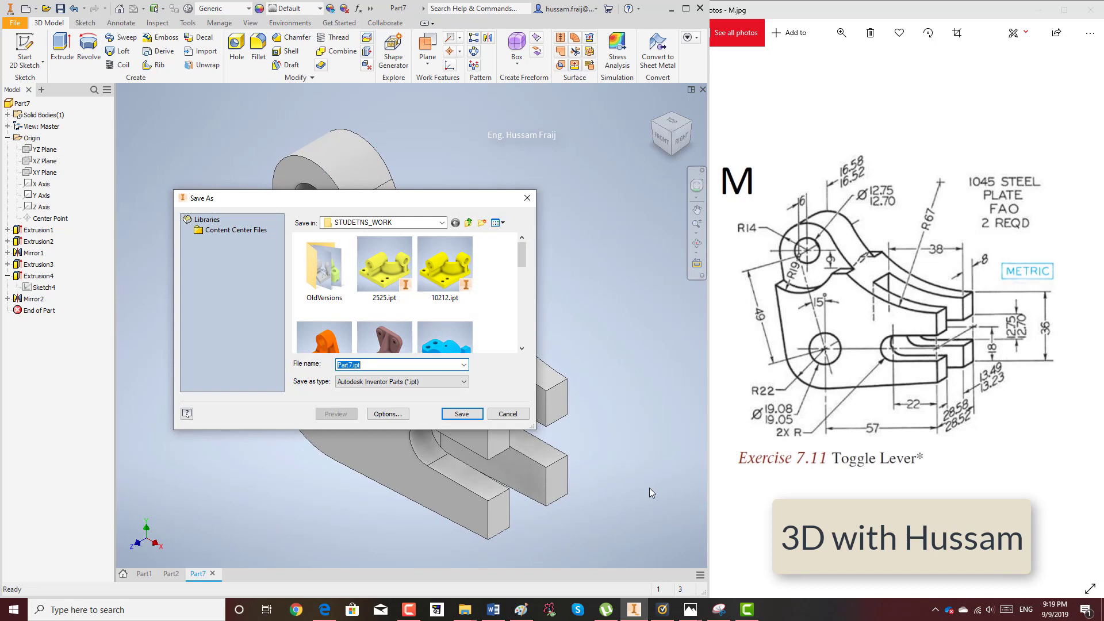
pyautogui.write('Toggle Lever')
pyautogui.click(462, 413)
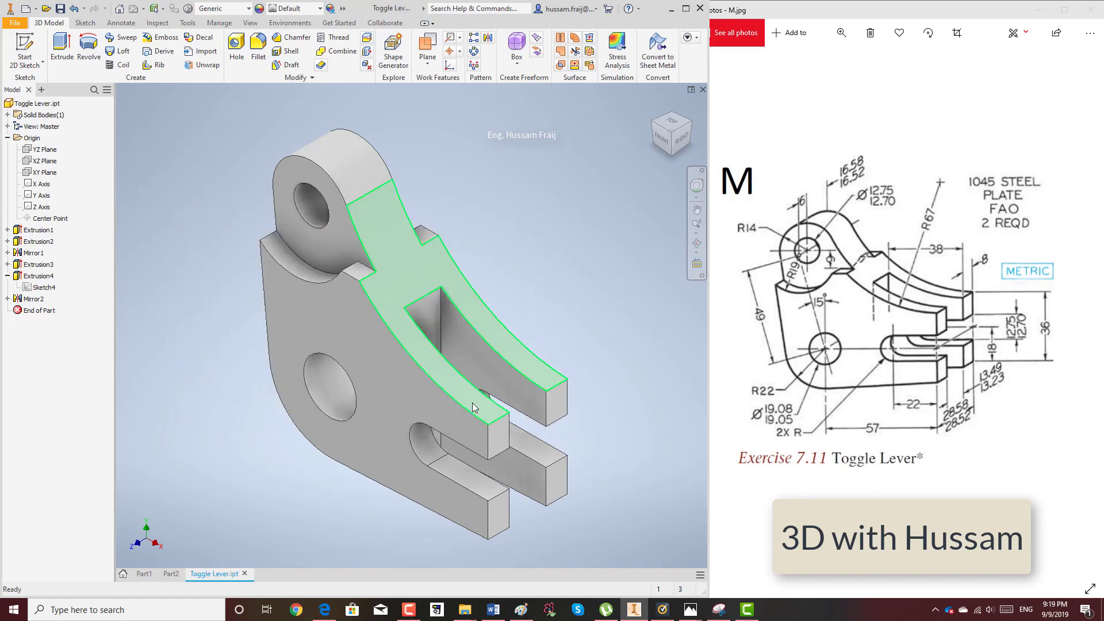
pyautogui.moveTo(473, 407)
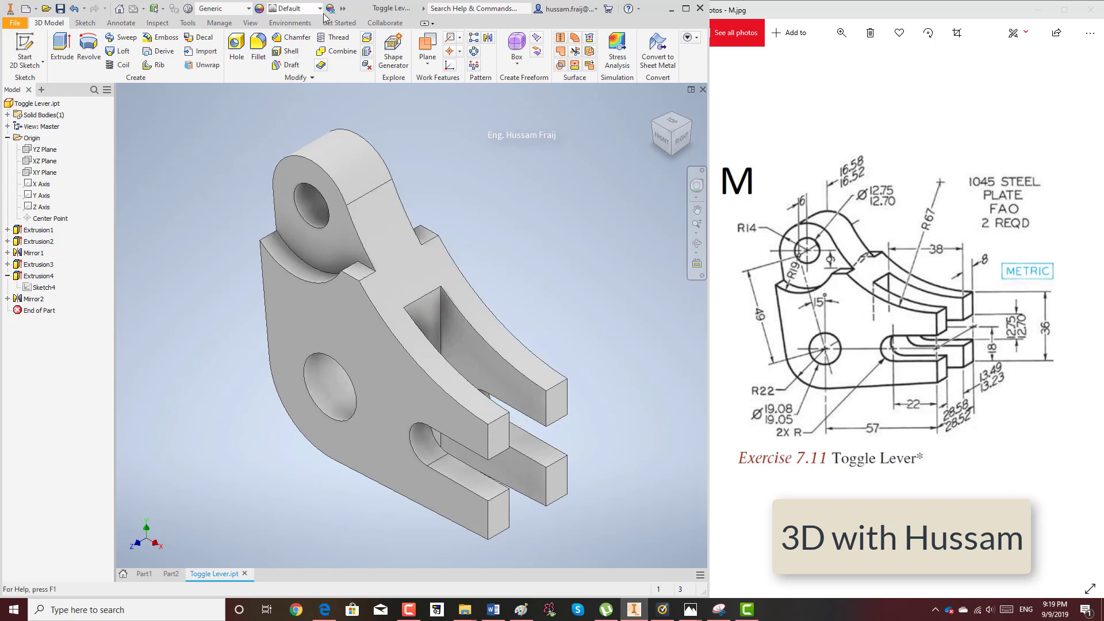
# - Override the whole lever's colour to light blue (RGB 0, 174, 255)
pyautogui.click(56, 105)
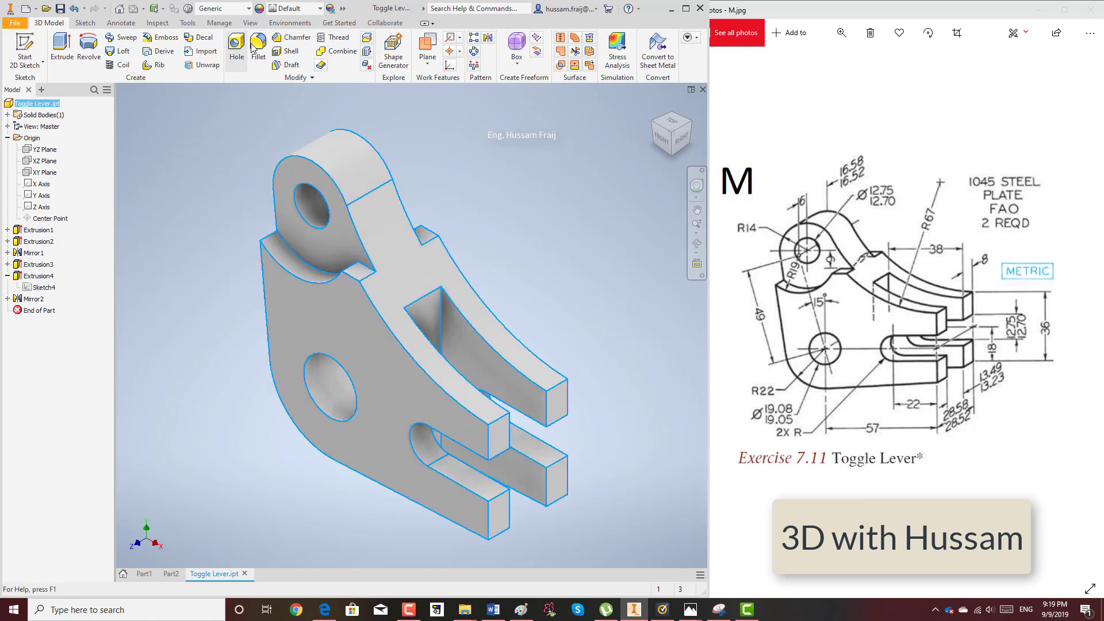
pyautogui.click(333, 10)
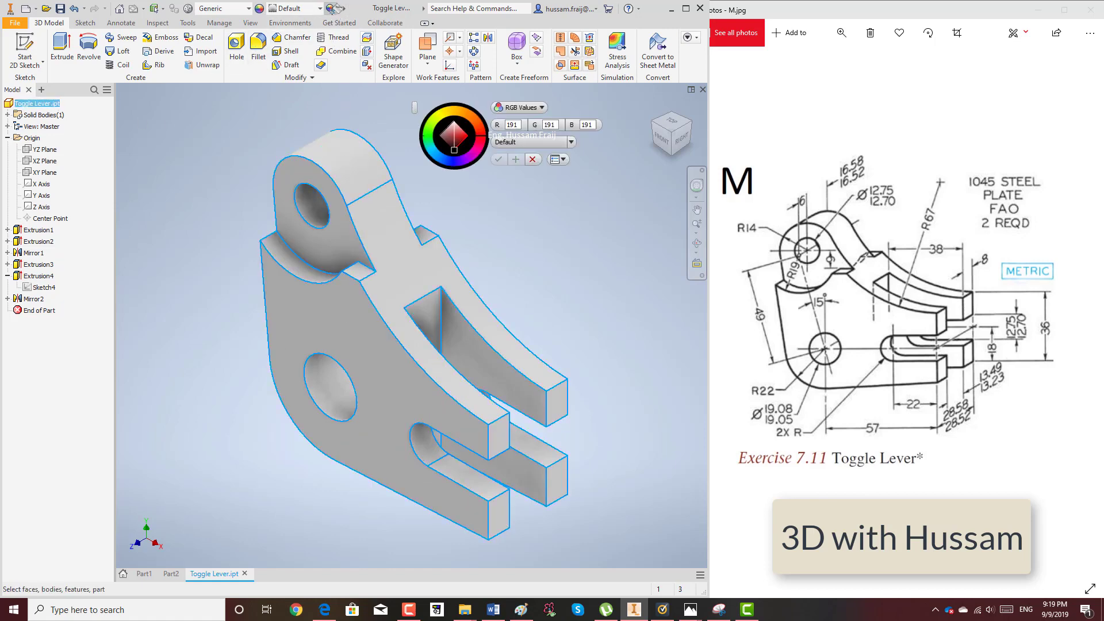
pyautogui.click(441, 119)
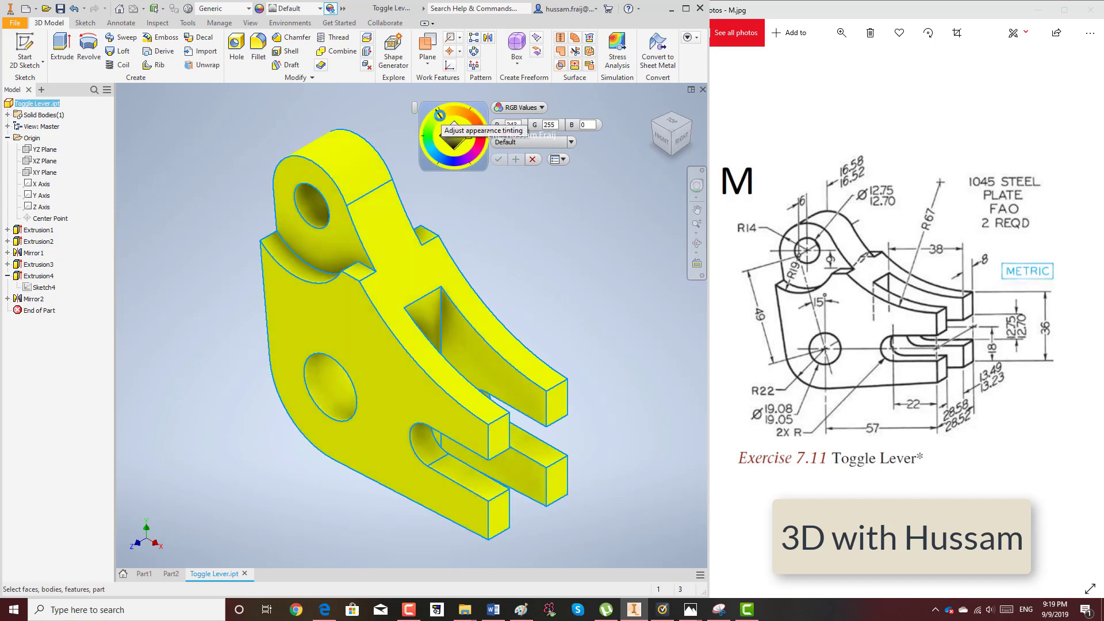
pyautogui.click(473, 114)
pyautogui.moveTo(476, 113); pyautogui.dragTo(435, 159)
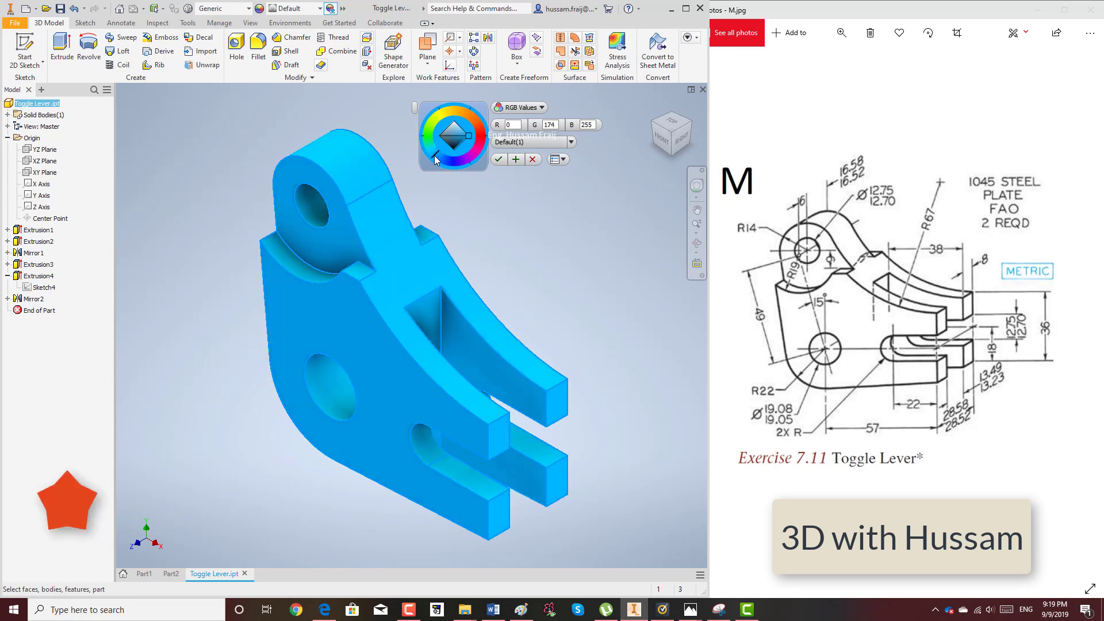
pyautogui.click(516, 159)
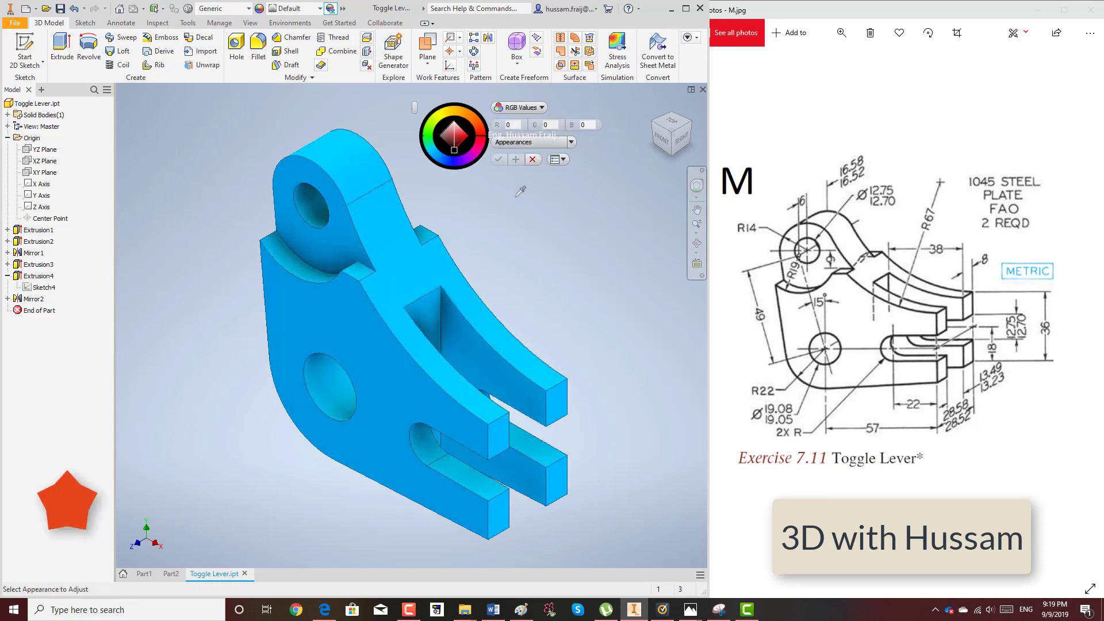
pyautogui.click(532, 161)
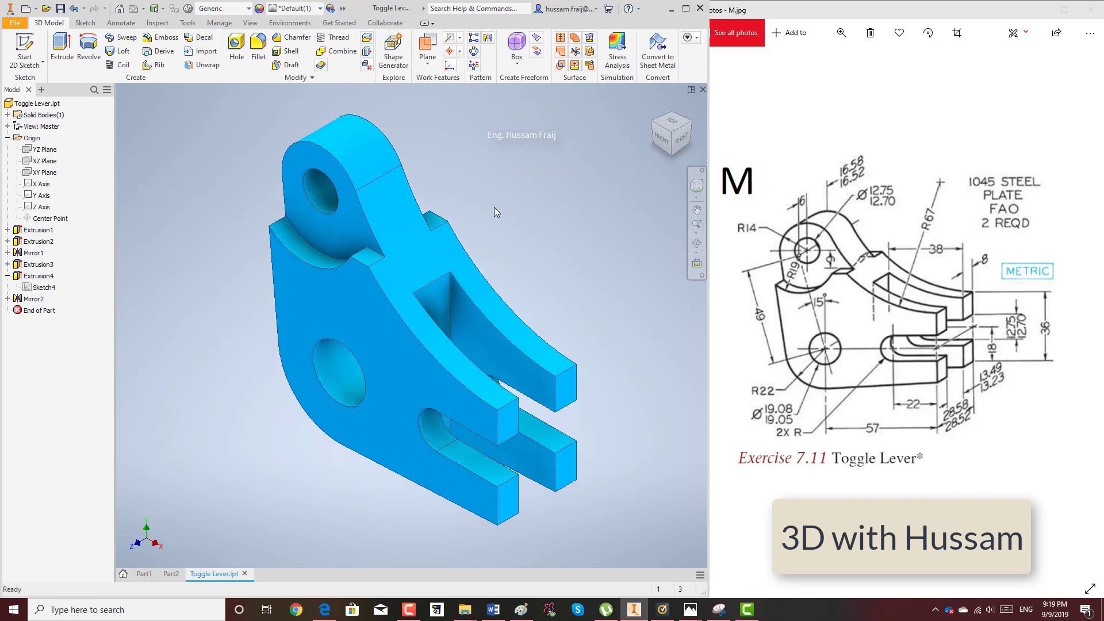
# - Switch to the Realistic visual style with ground shadows turned on
pyautogui.click(250, 23)
pyautogui.click(213, 49)
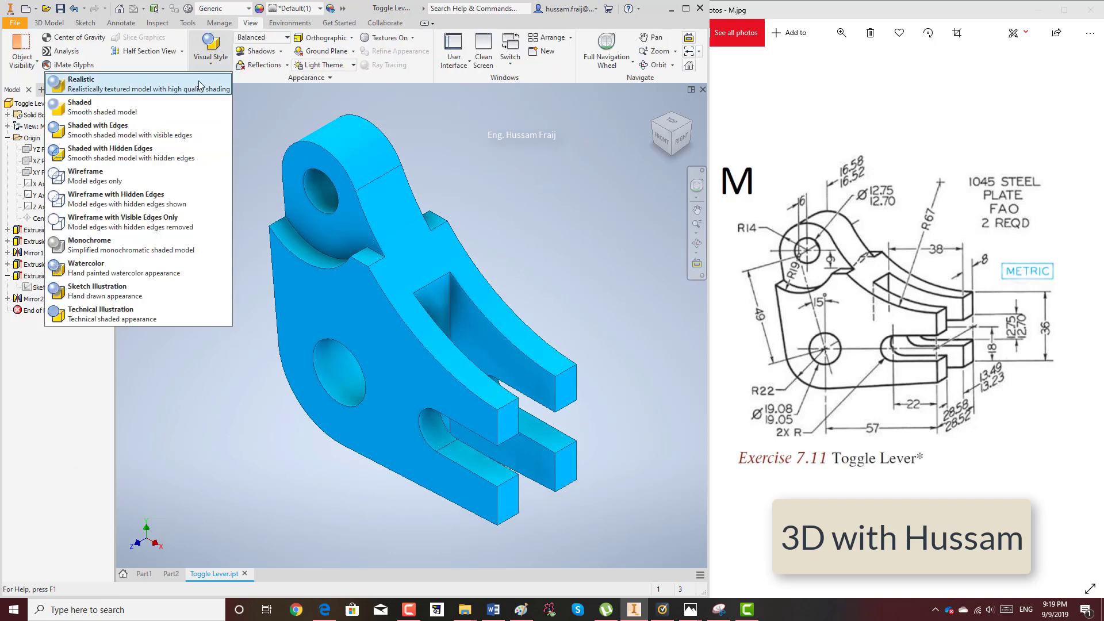
pyautogui.click(199, 80)
pyautogui.click(257, 51)
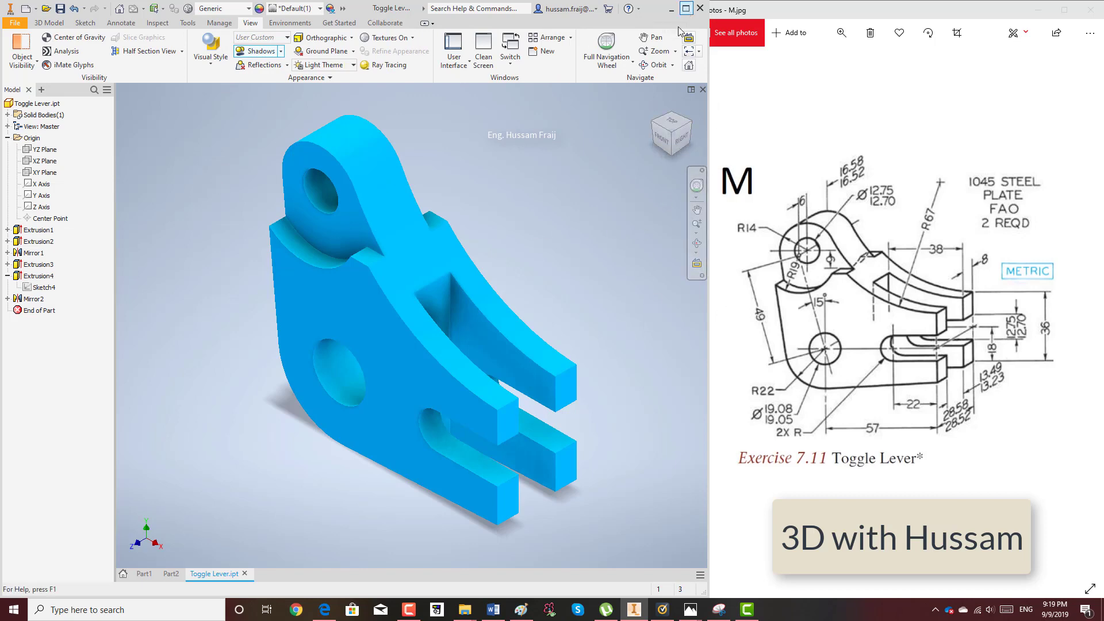
# - Snip the area around the shaded blue lever with Snipping Tool
pyautogui.click(719, 610)
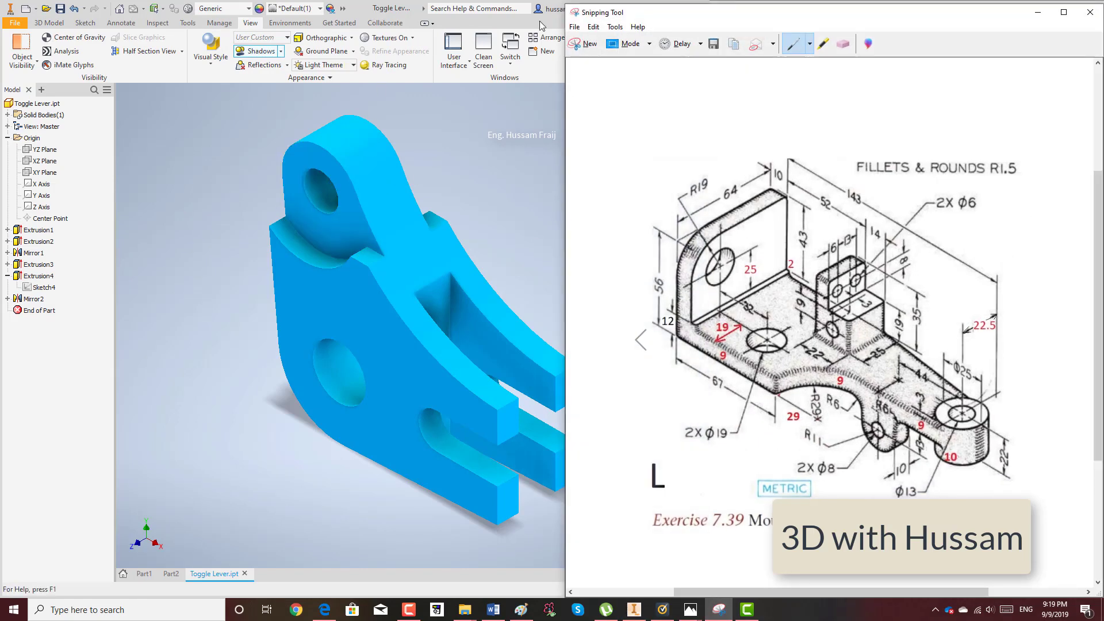
pyautogui.click(578, 50)
pyautogui.moveTo(214, 101); pyautogui.dragTo(637, 540)
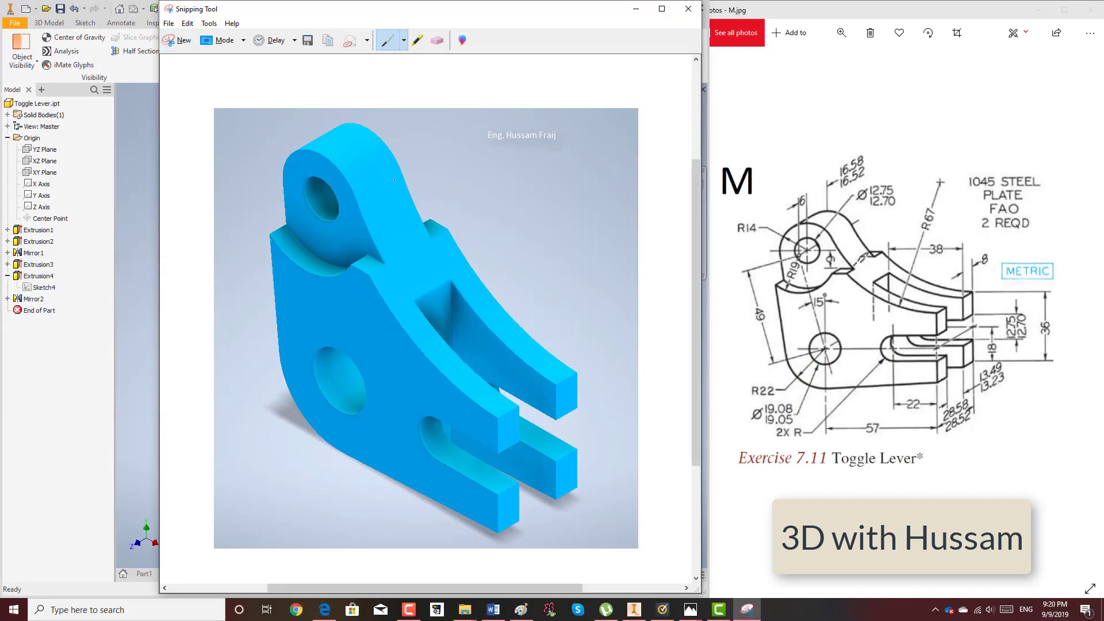
# - Save the snip as a PNG image and minimize Snipping Tool
pyautogui.click(169, 23)
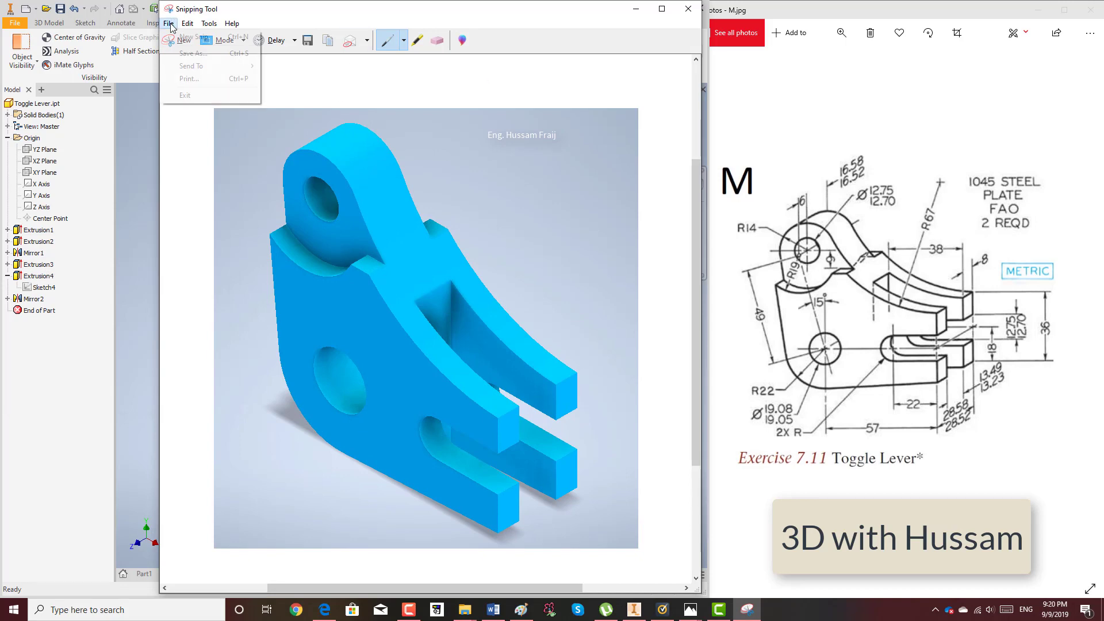
pyautogui.click(187, 50)
pyautogui.write('ewee')
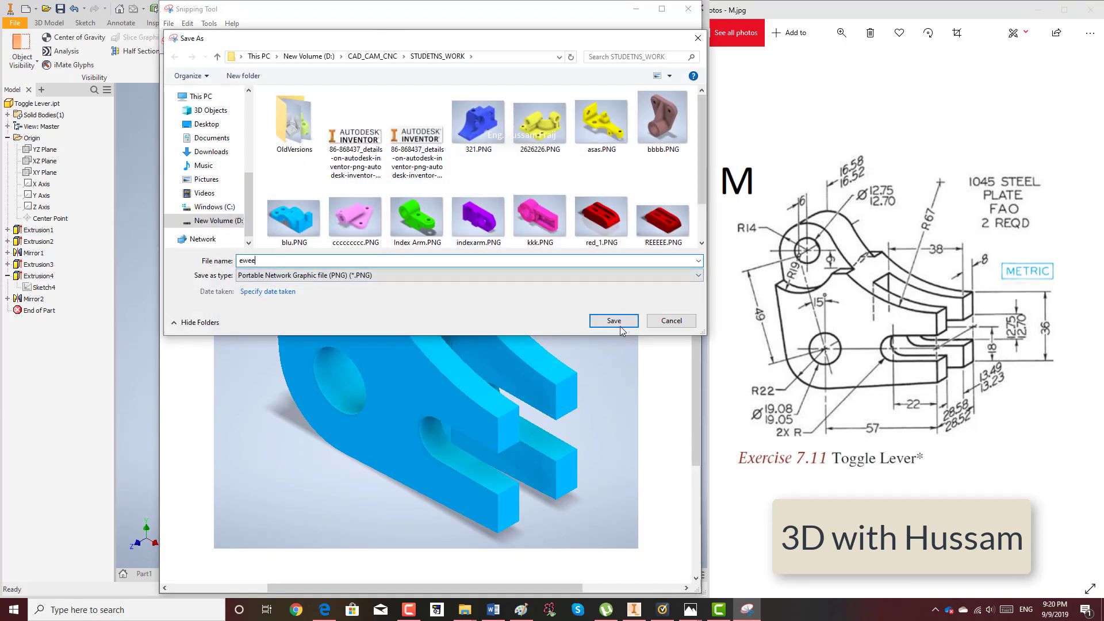
pyautogui.click(614, 321)
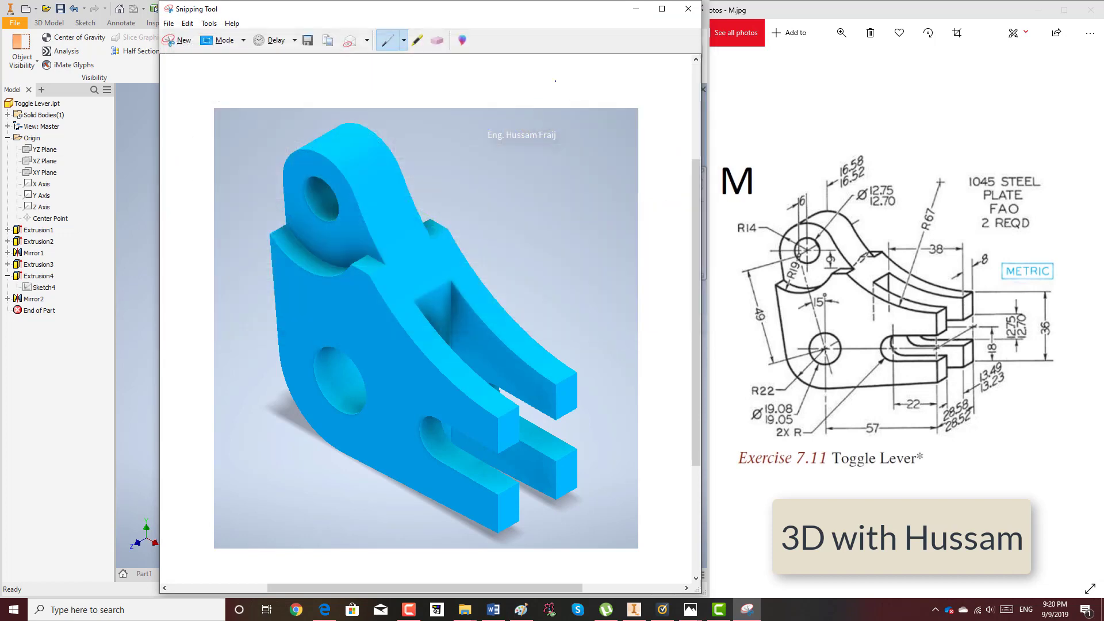
pyautogui.click(635, 9)
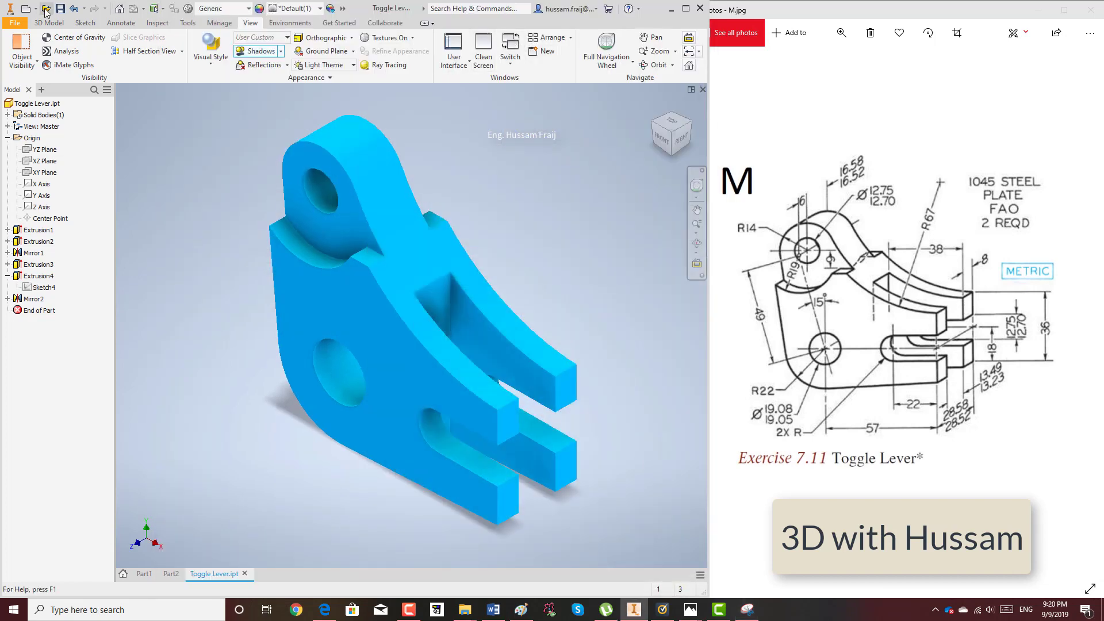
# - Create a new drawing from the ANSI (mm) template
pyautogui.click(15, 23)
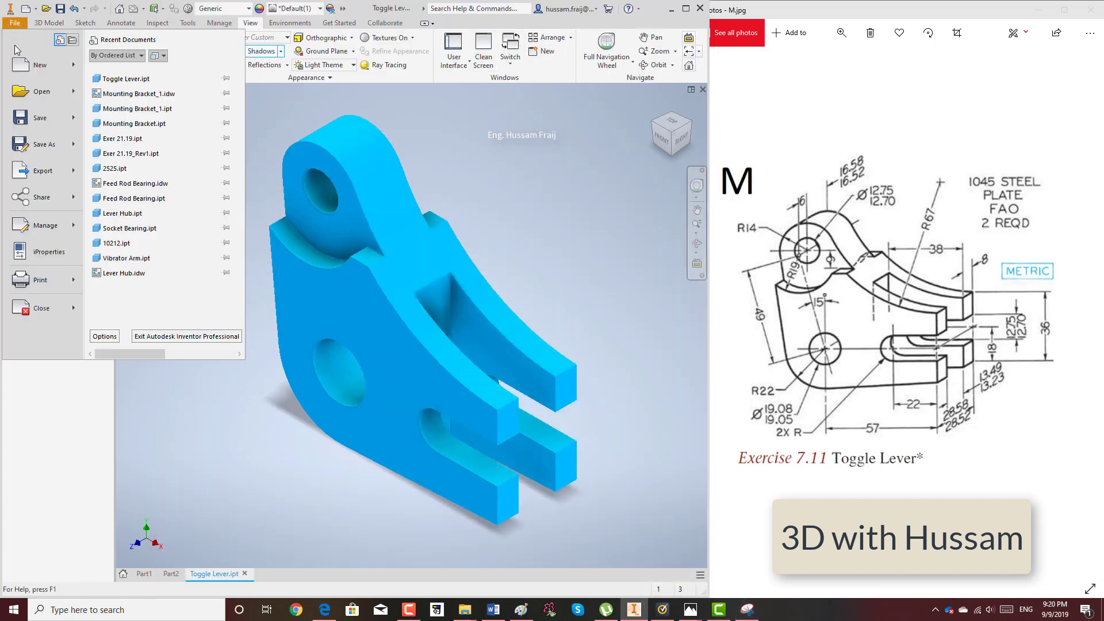
pyautogui.click(39, 73)
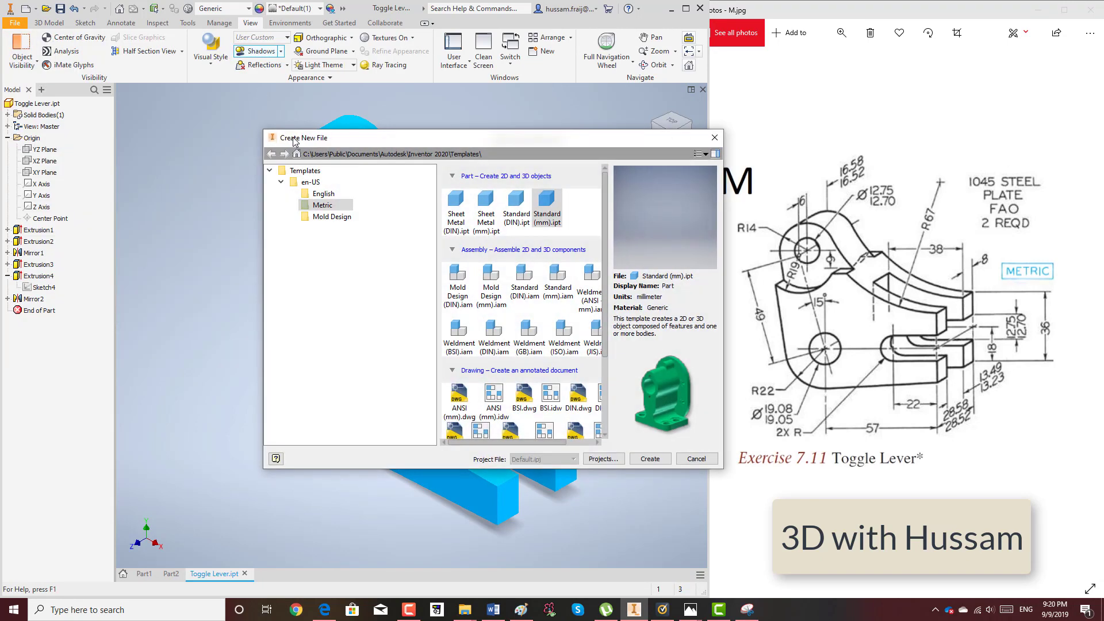
pyautogui.click(494, 396)
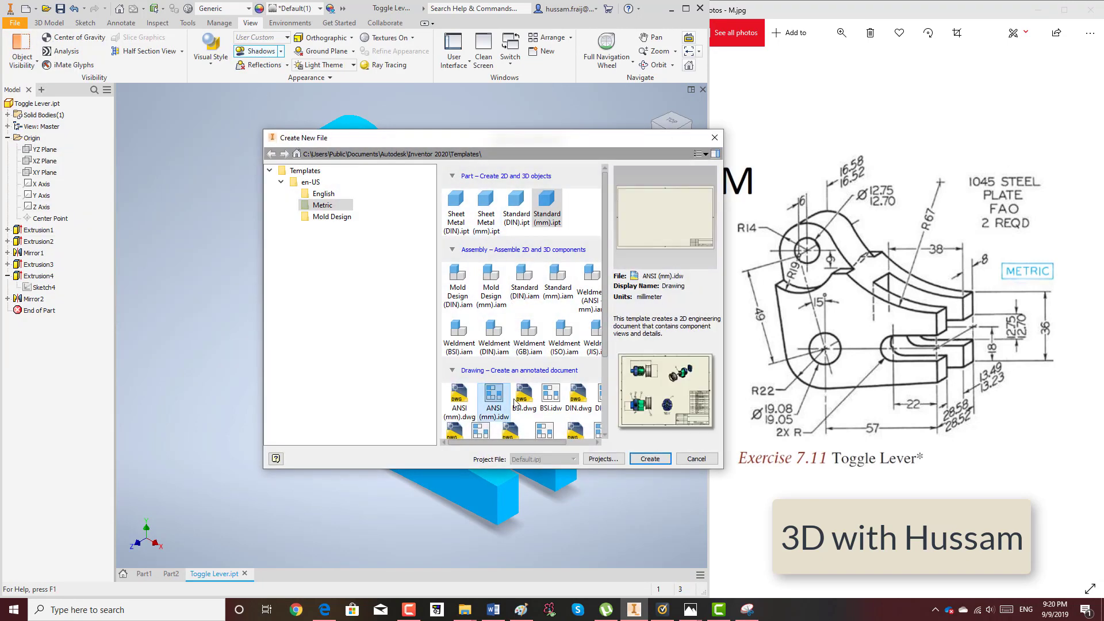
pyautogui.click(649, 458)
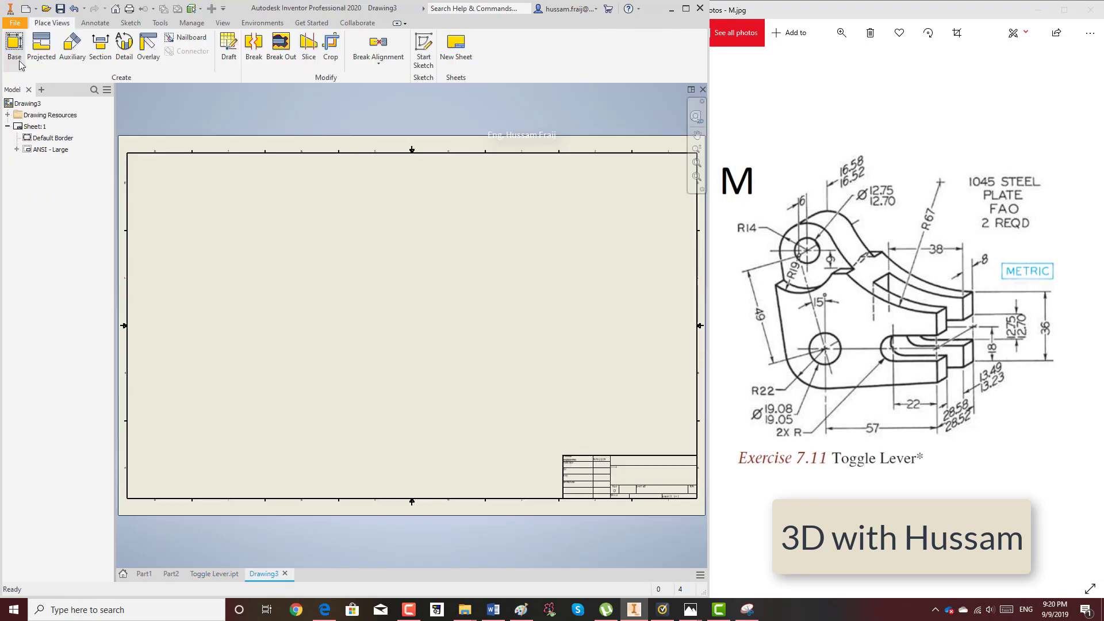
# - Place a front base view at scale 3, plus projected top and isometric views
pyautogui.click(19, 50)
pyautogui.doubleClick(275, 254)
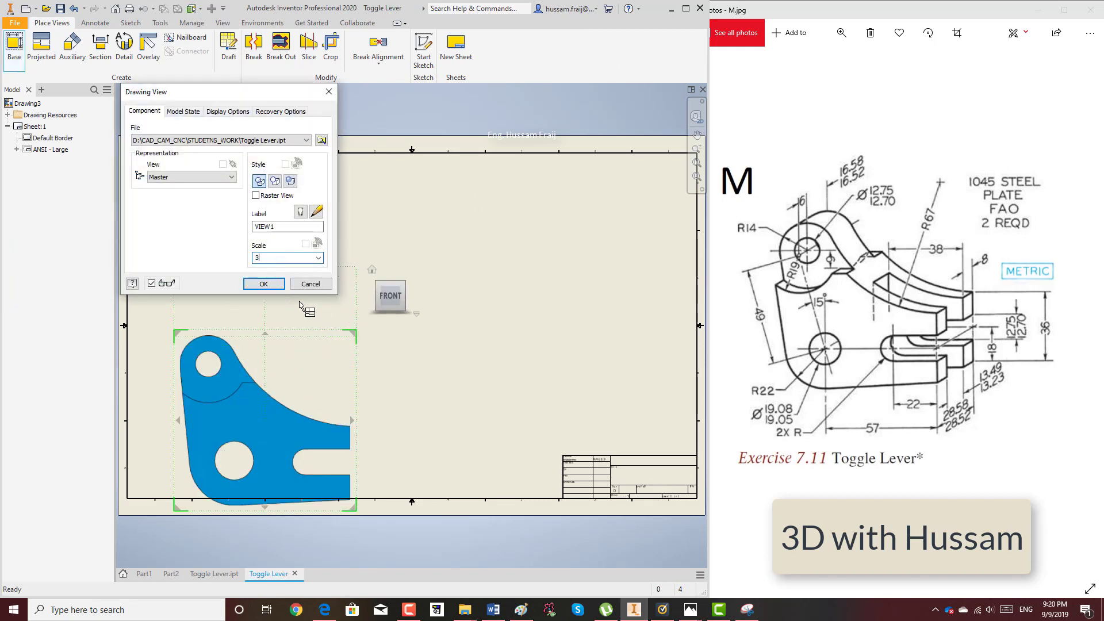
pyautogui.click(264, 284)
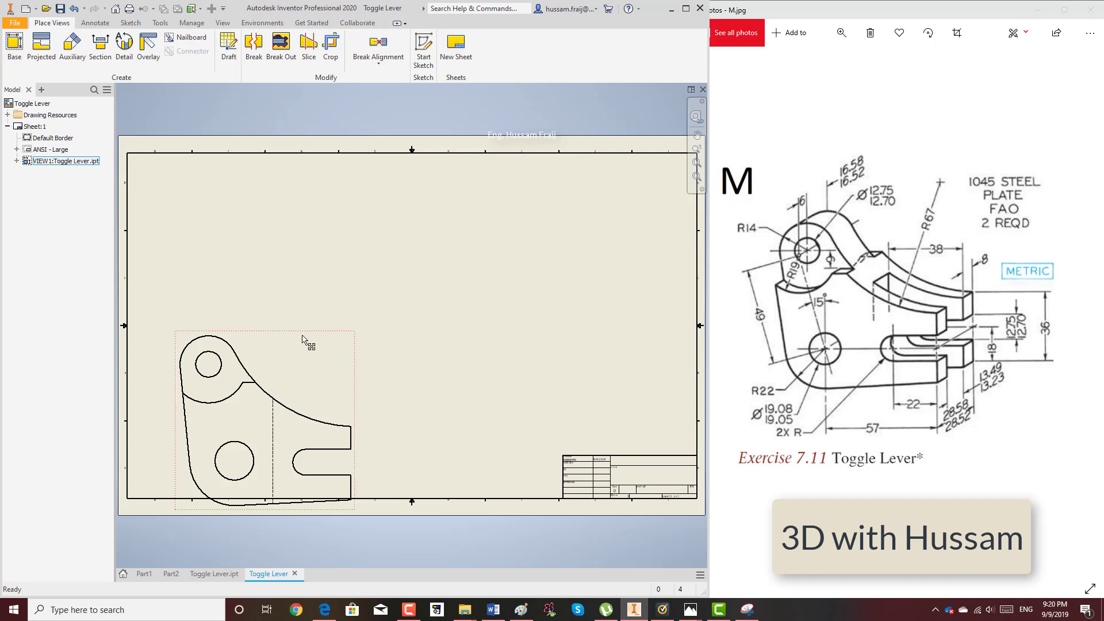
pyautogui.moveTo(354, 299); pyautogui.dragTo(355, 298)
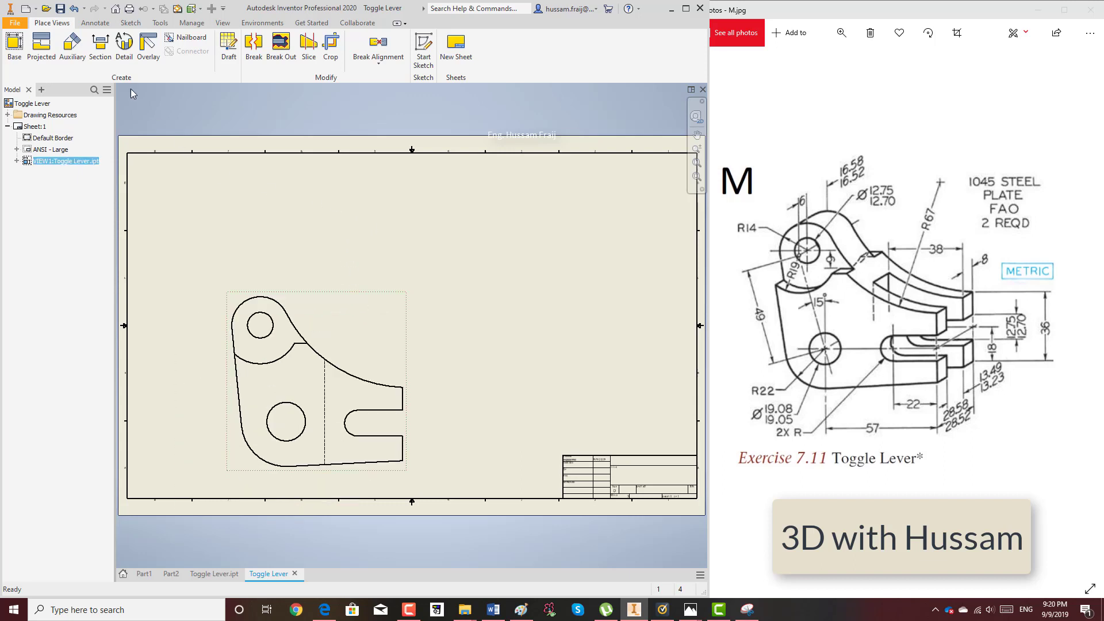
pyautogui.click(41, 46)
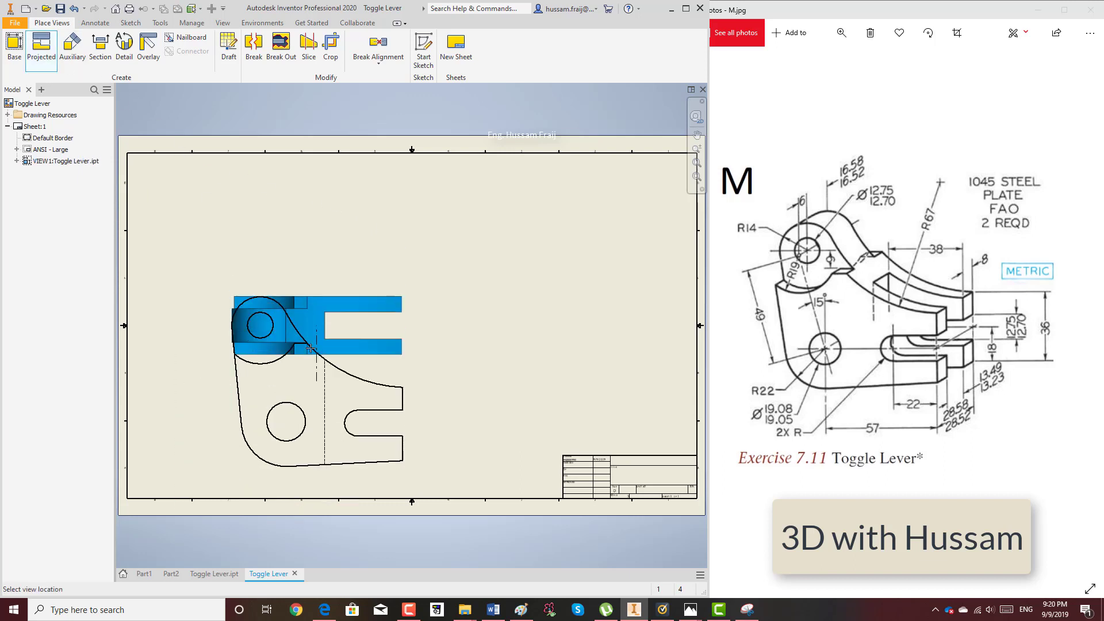
pyautogui.click(319, 225)
pyautogui.click(555, 267)
pyautogui.rightClick(489, 219)
pyautogui.click(506, 226)
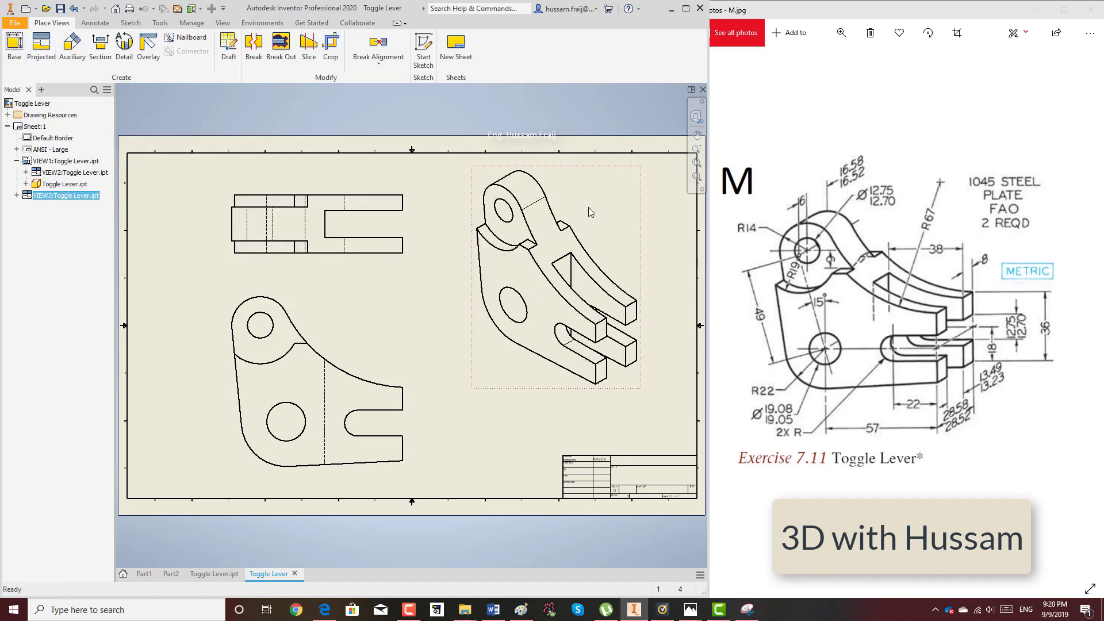
# - Change the isometric view's style to Shaded
pyautogui.rightClick(634, 191)
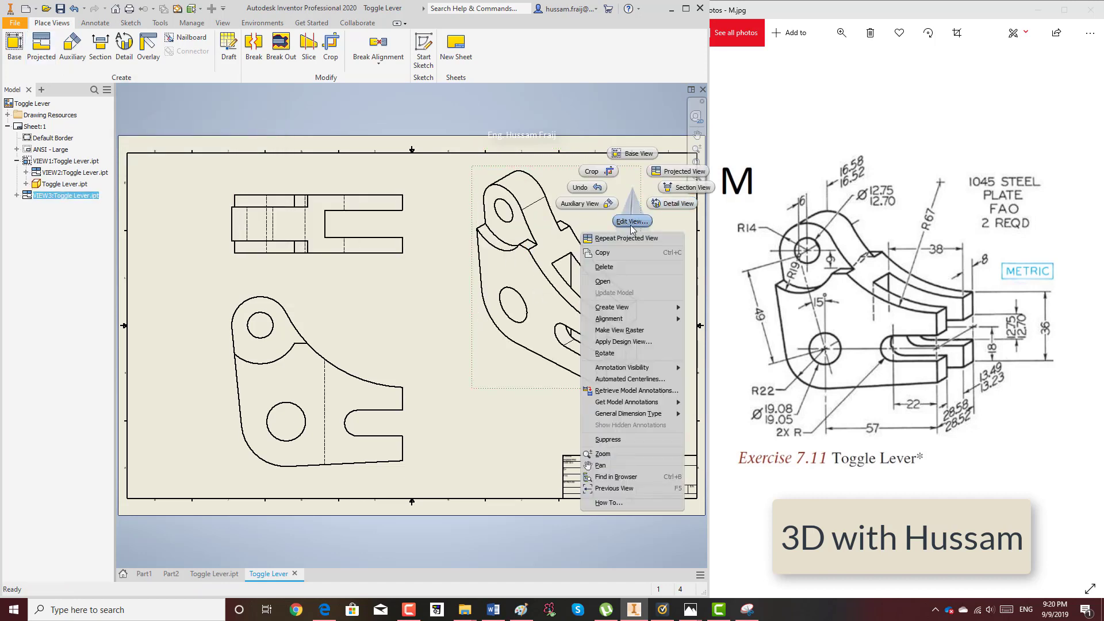
pyautogui.click(642, 198)
pyautogui.click(290, 181)
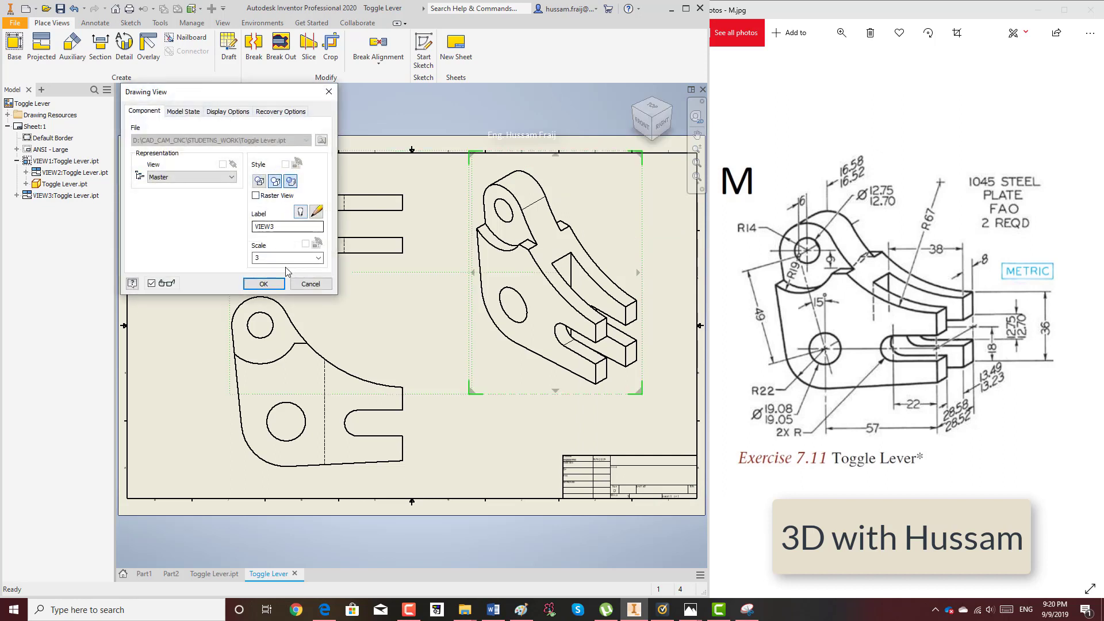
pyautogui.click(264, 283)
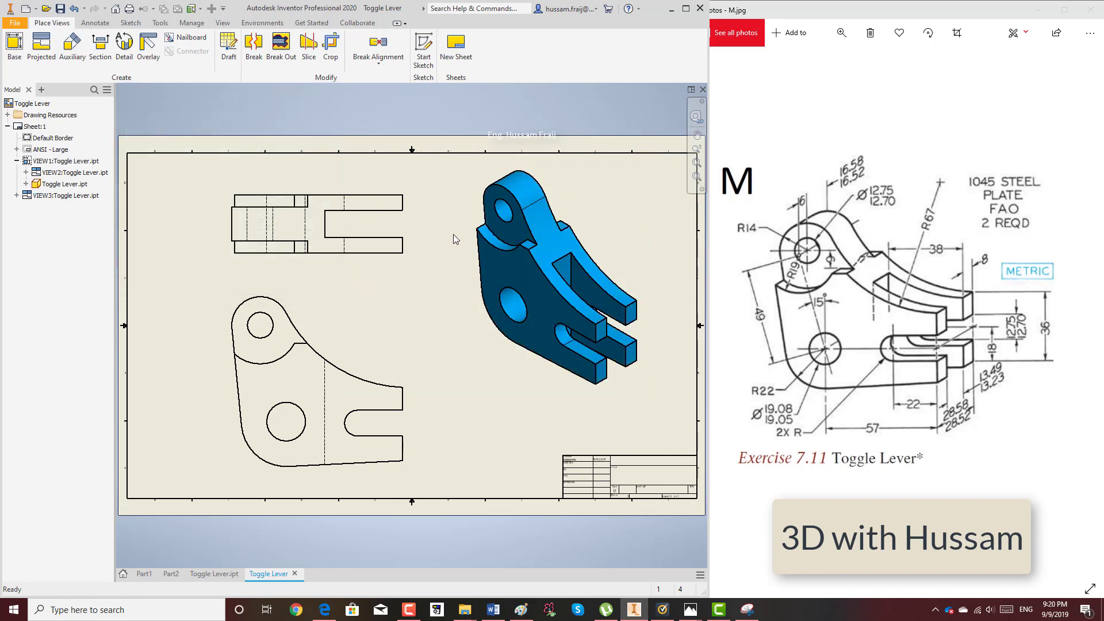
# - Open the Default - mm (ANSI) dimension style's display settings in the Styles Editor
pyautogui.click(95, 22)
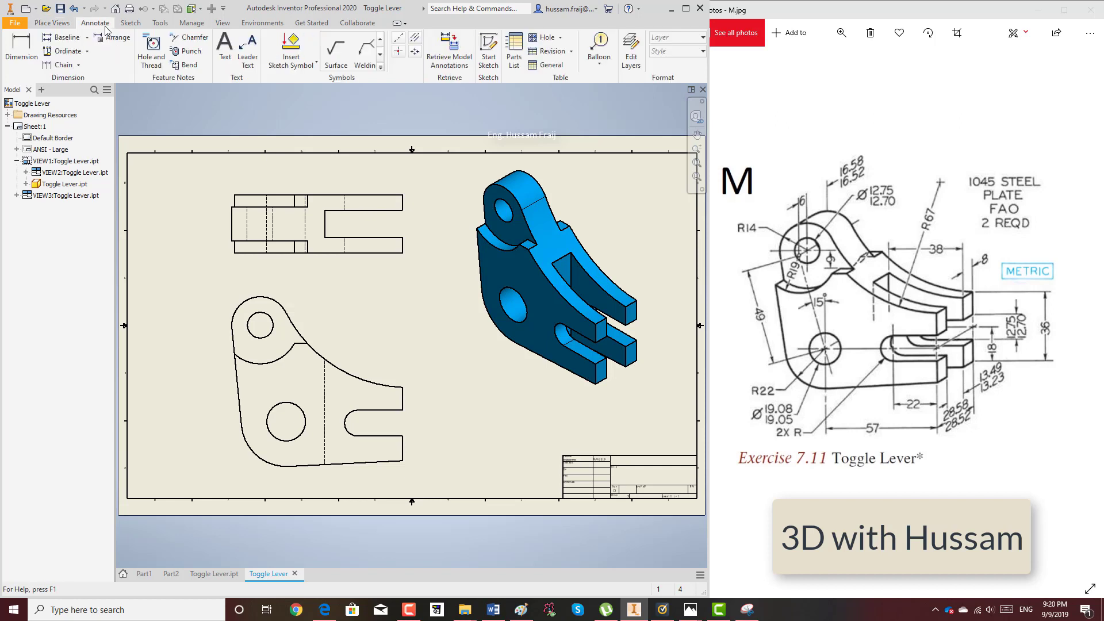
pyautogui.click(25, 47)
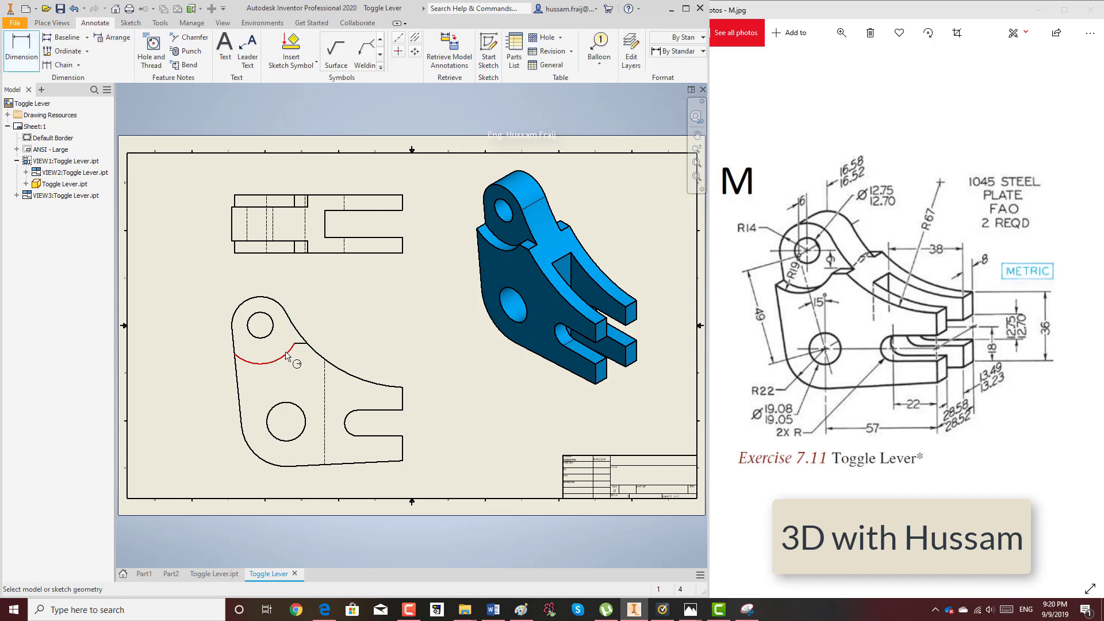
pyautogui.click(287, 356)
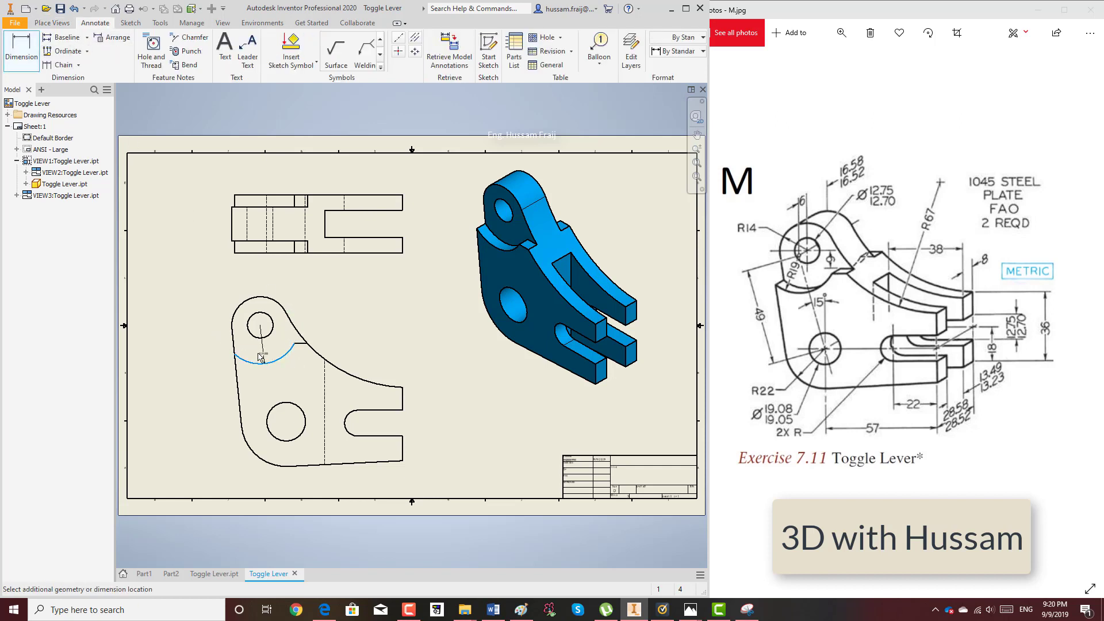
pyautogui.press('Escape')
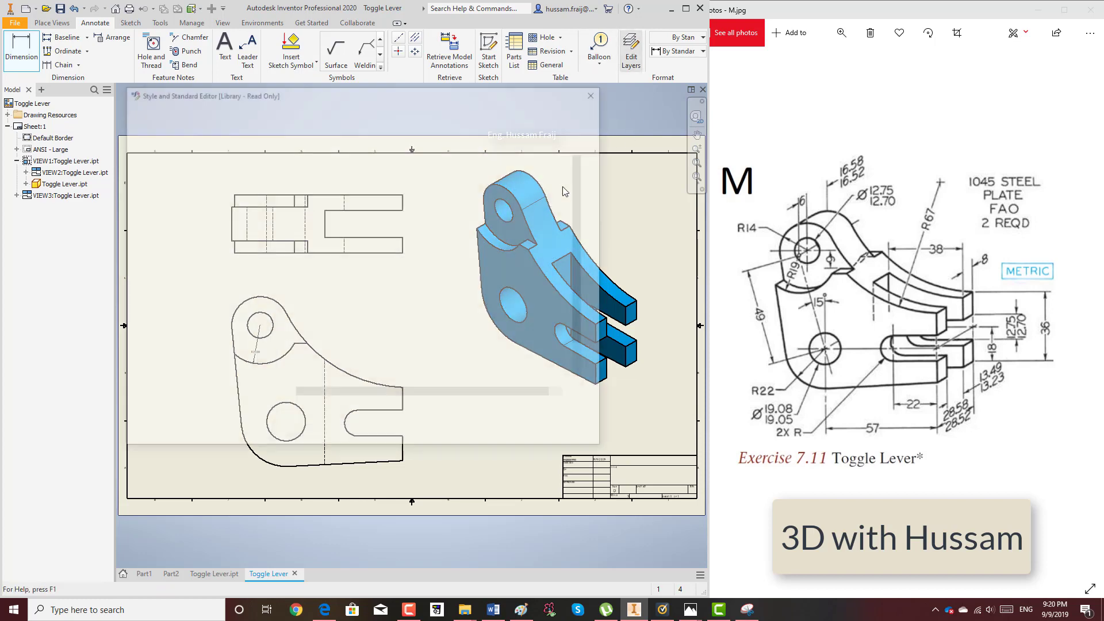
pyautogui.click(133, 121)
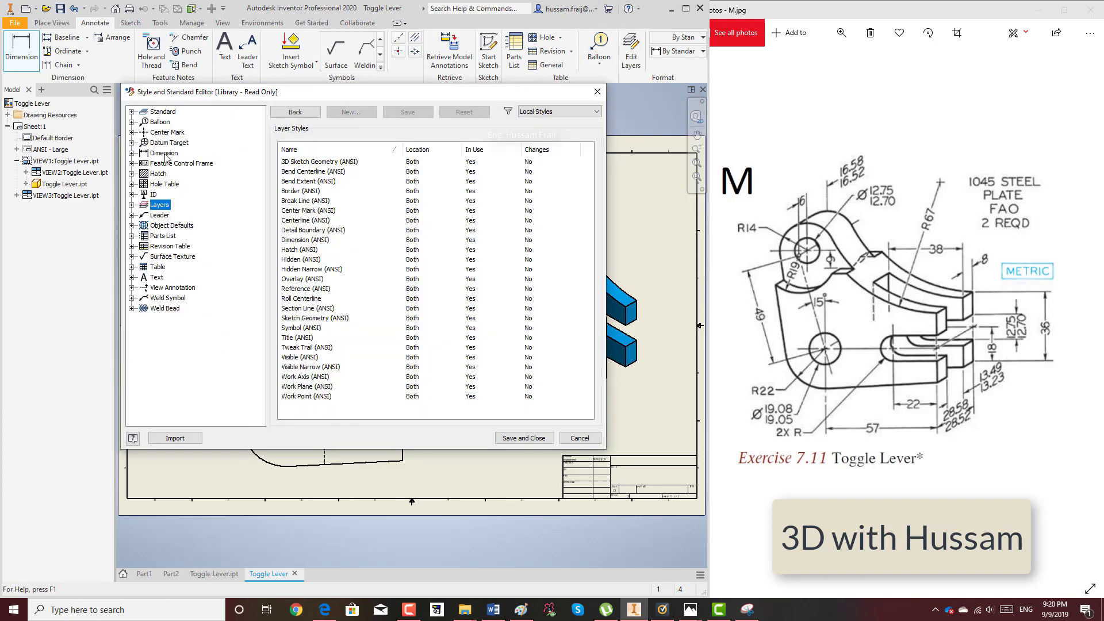
pyautogui.click(164, 153)
pyautogui.click(132, 153)
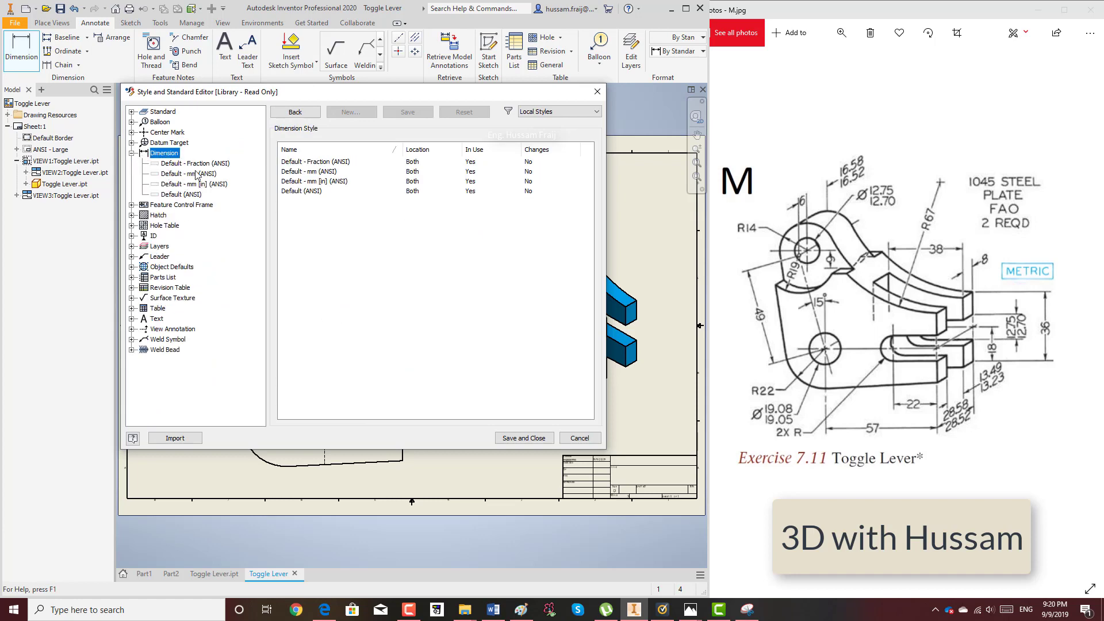
pyautogui.click(190, 174)
pyautogui.click(361, 152)
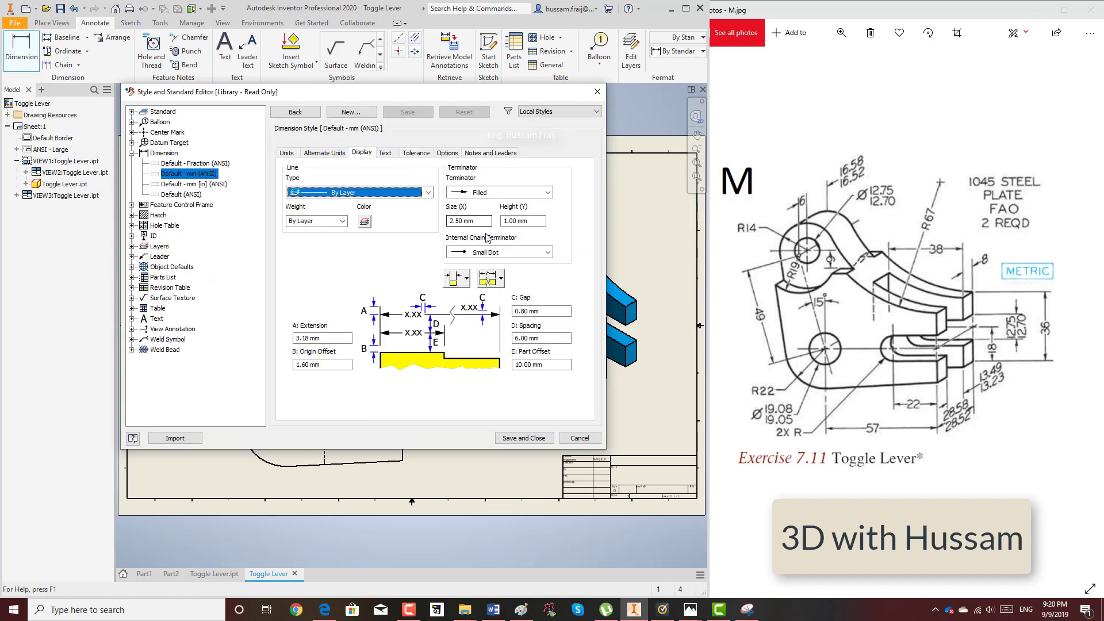
# - Set dimension arrowheads to 5 × 3 mm and dimension colour to dark blue
pyautogui.doubleClick(463, 220)
pyautogui.write('5')
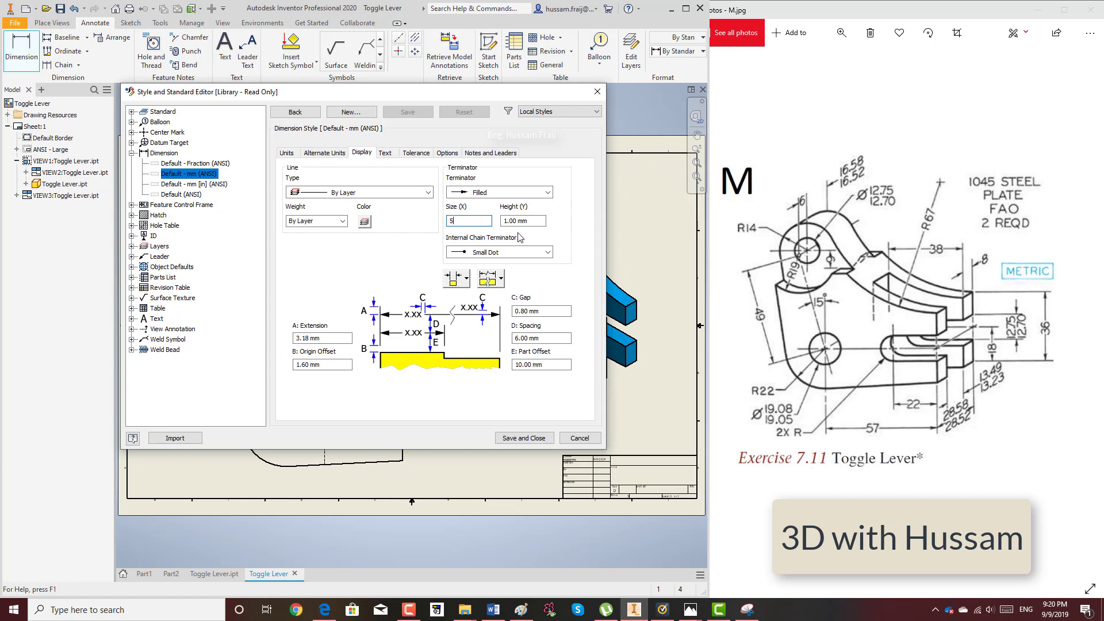
pyautogui.doubleClick(520, 221)
pyautogui.write('3')
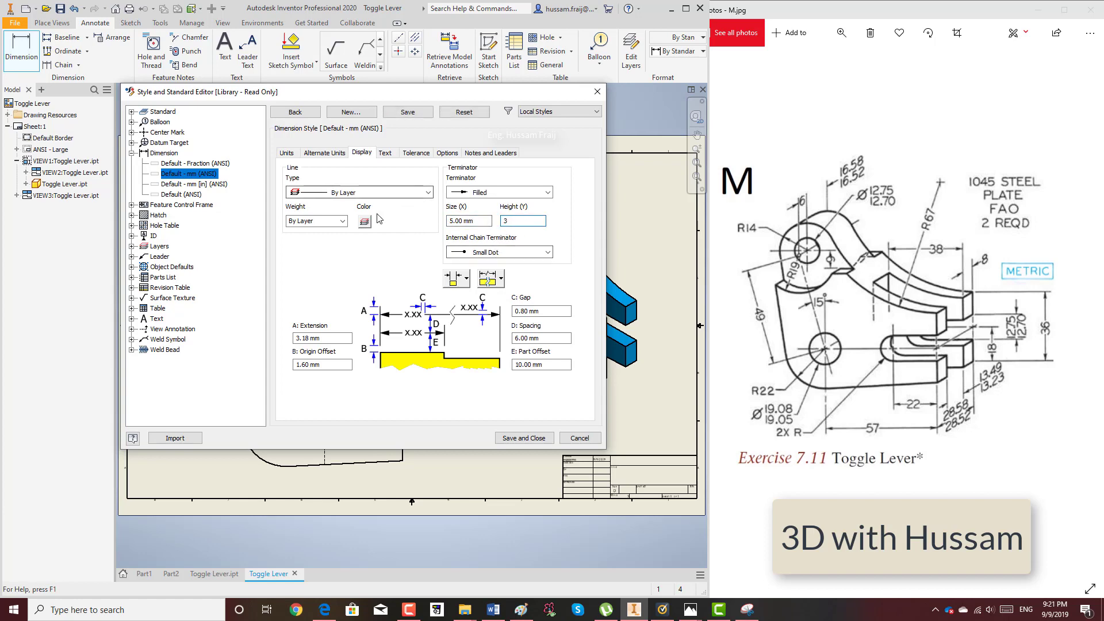
pyautogui.click(365, 222)
pyautogui.click(371, 253)
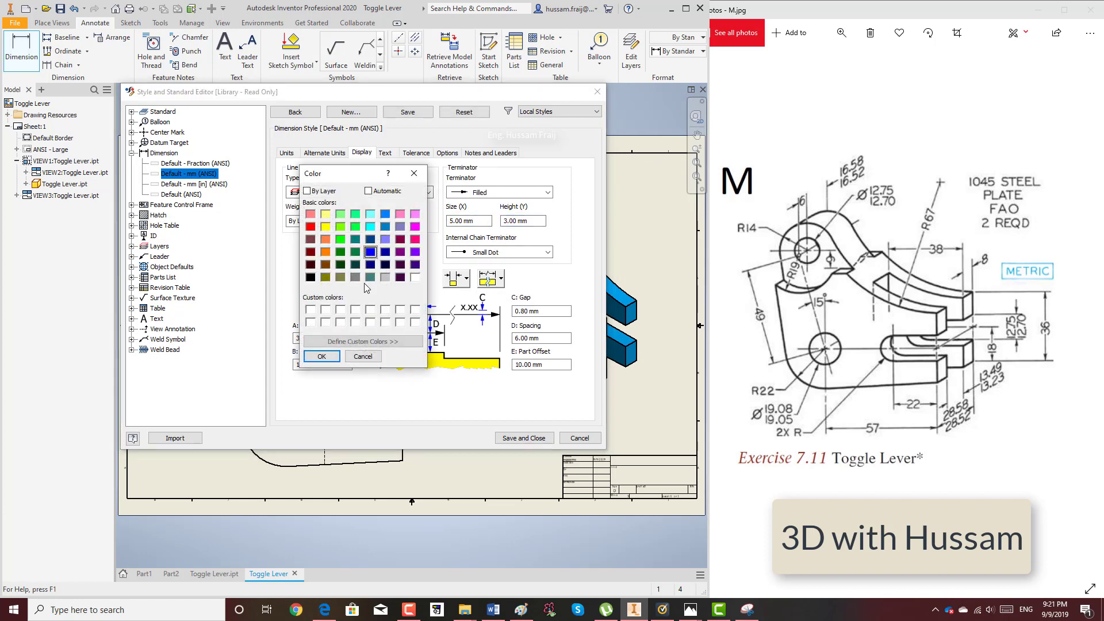
pyautogui.click(321, 356)
# - Make the note text blue, then save and close the Styles Editor
pyautogui.click(384, 153)
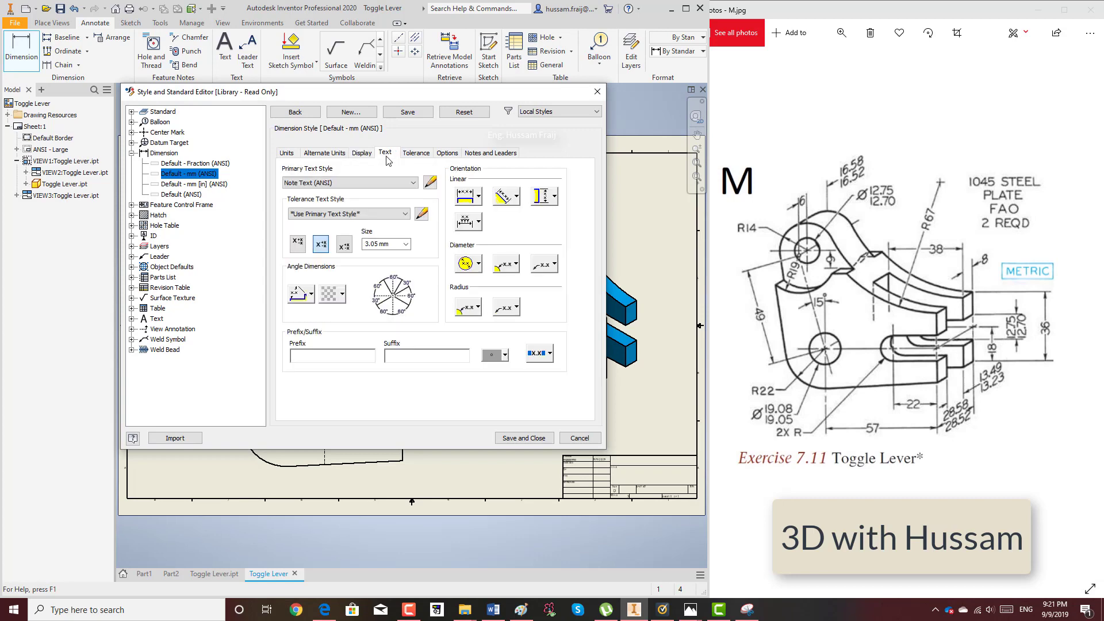
pyautogui.click(430, 182)
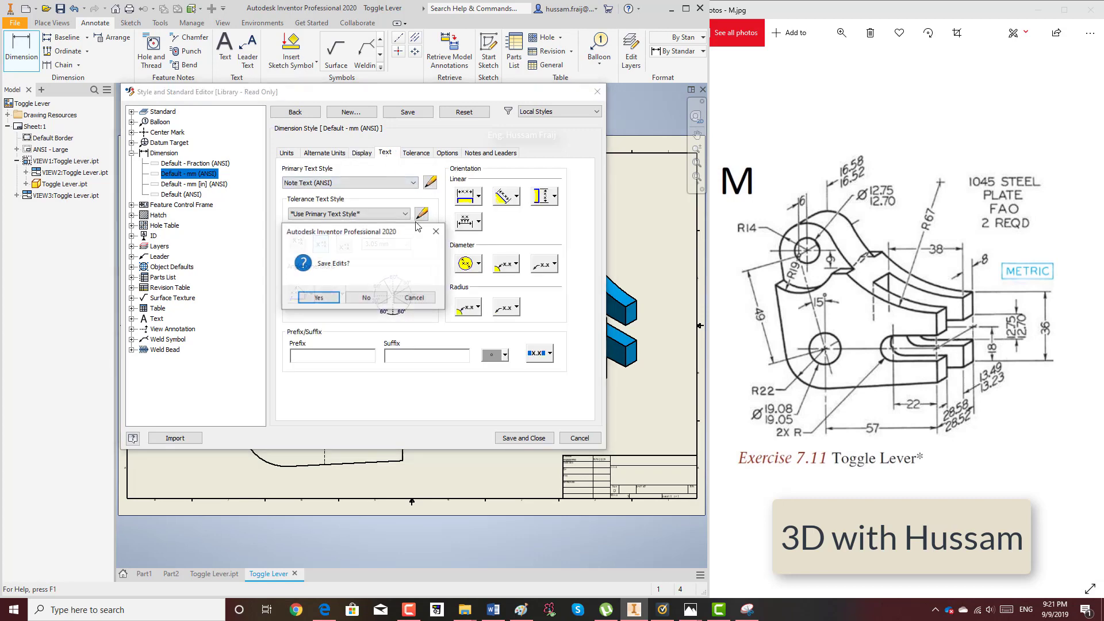
pyautogui.click(329, 298)
pyautogui.click(487, 178)
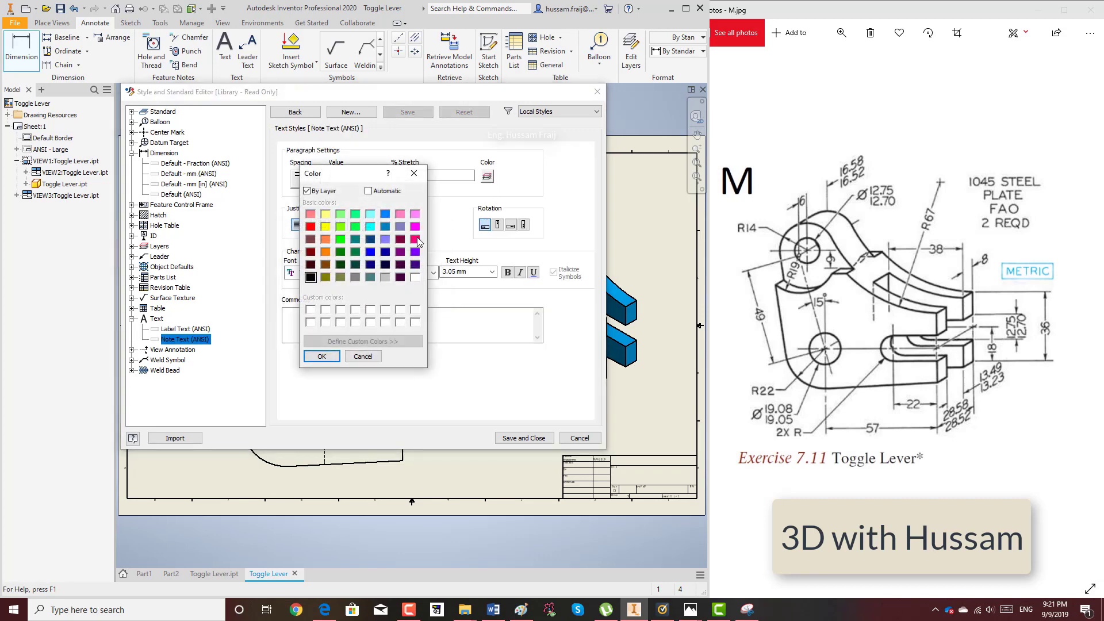
pyautogui.click(371, 254)
pyautogui.click(322, 357)
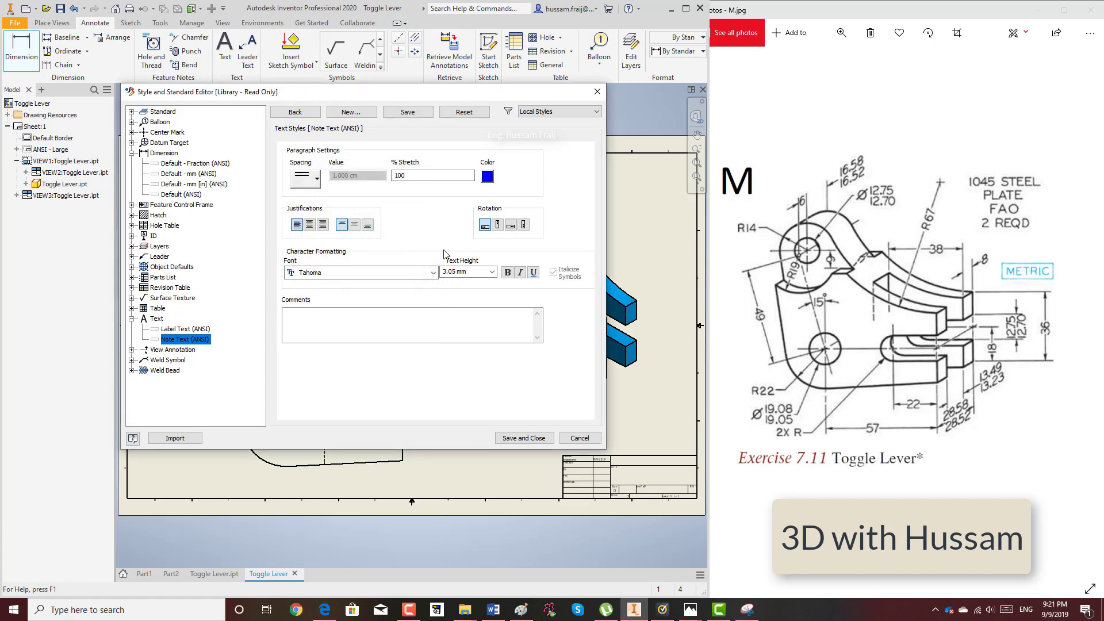
pyautogui.click(478, 271)
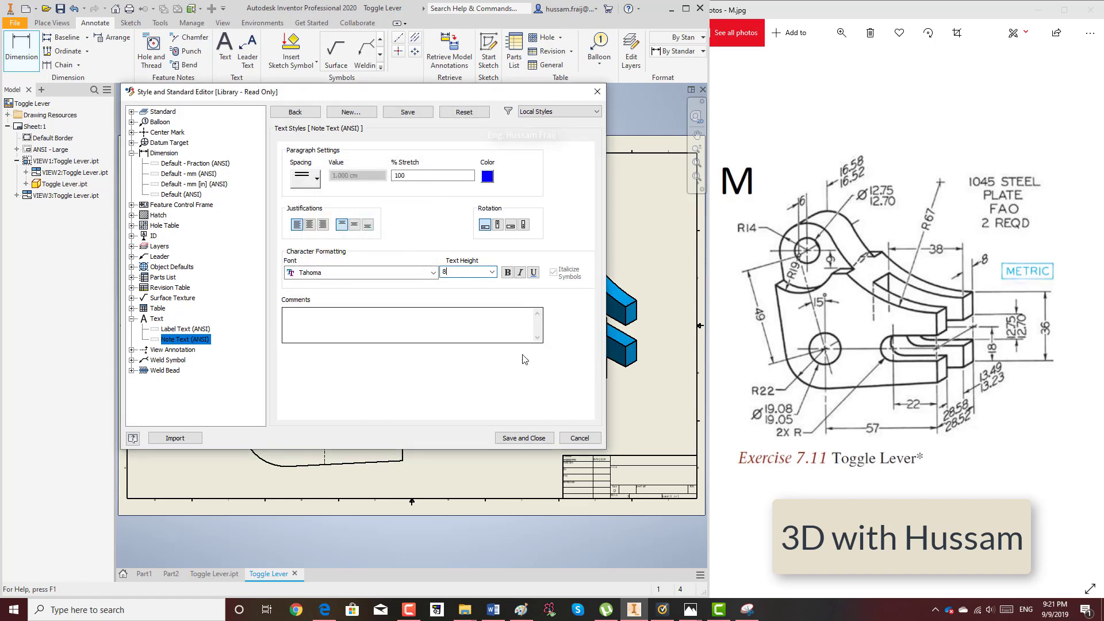
pyautogui.click(525, 439)
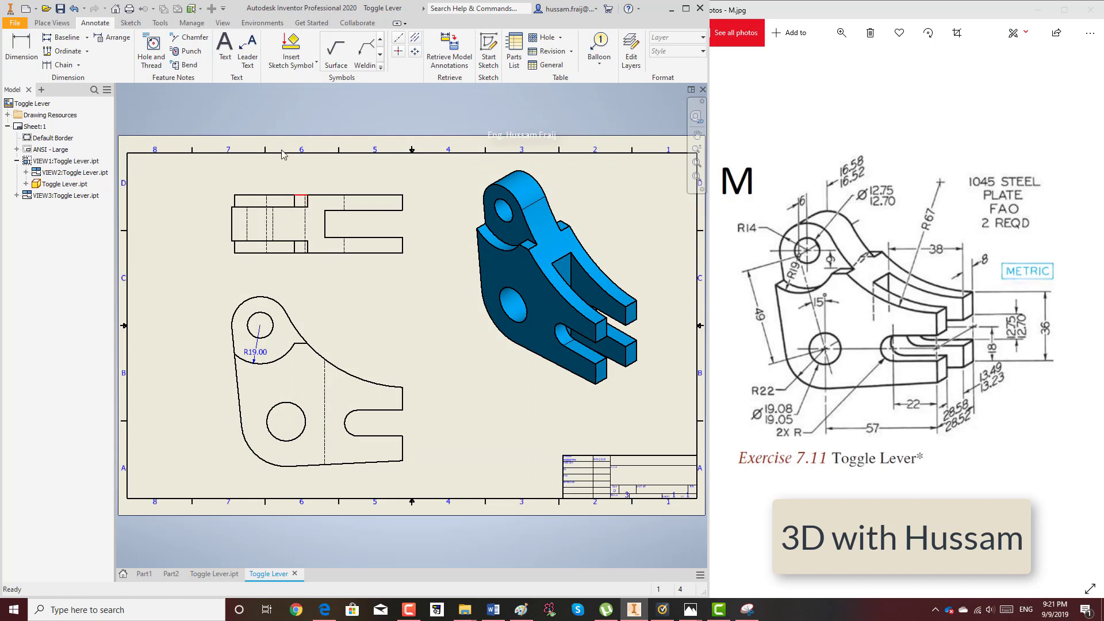
# - Add hole notes Ø12.70 to the small upper hole and Ø19.06 to the large lower hole
pyautogui.click(151, 49)
pyautogui.click(271, 317)
pyautogui.click(303, 301)
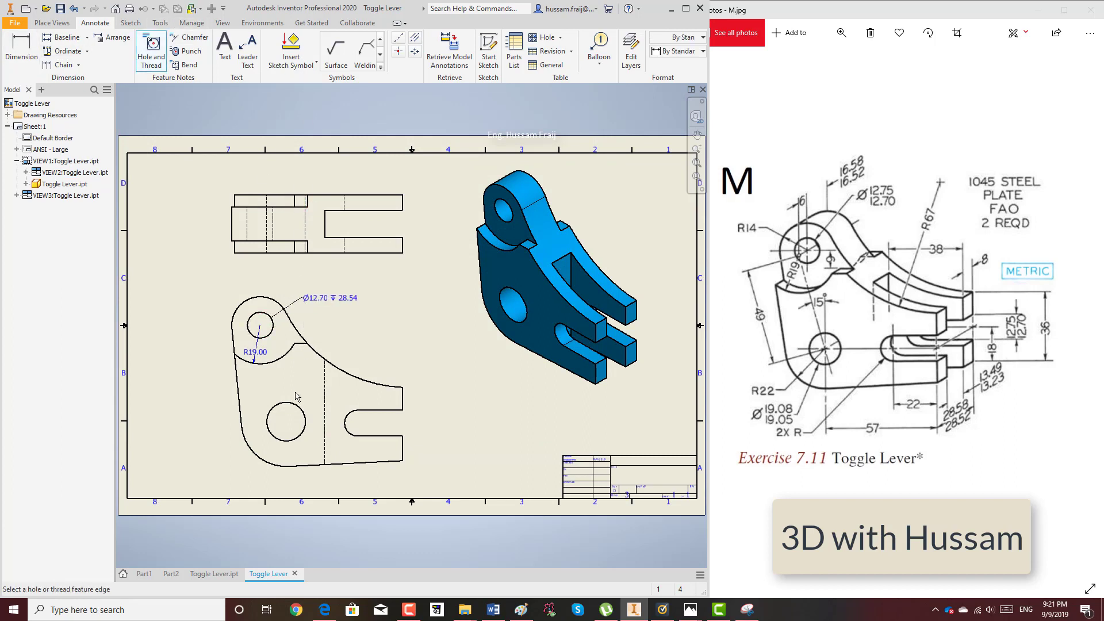
pyautogui.click(268, 414)
pyautogui.click(214, 399)
# - Dimension the forked end with 36.00 overall height, 12.75 and 18.46
pyautogui.press('d')
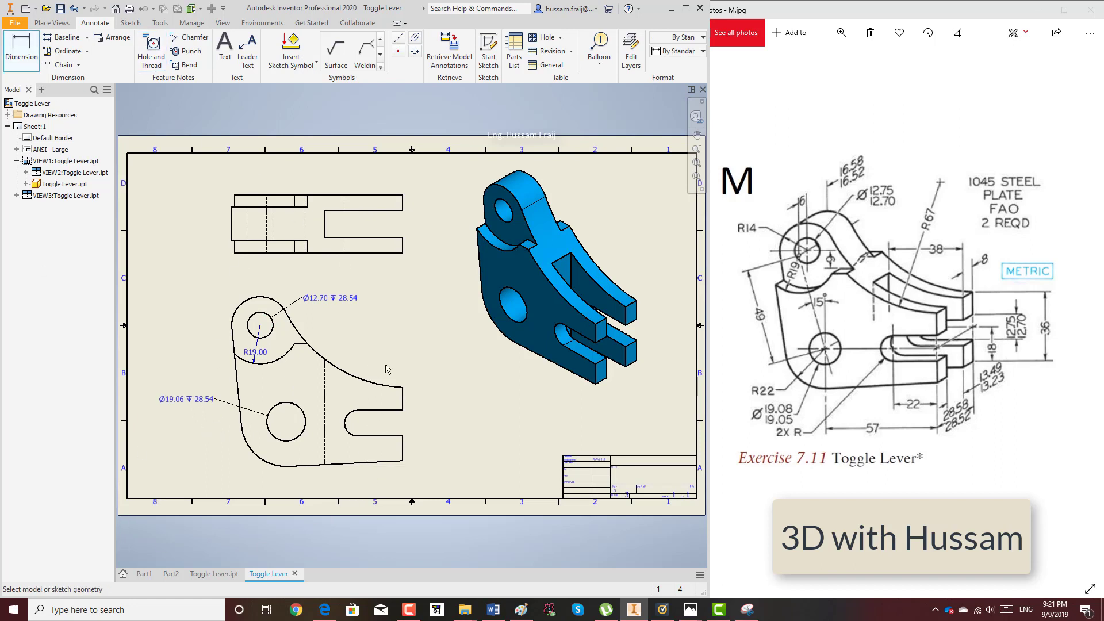
pyautogui.scroll(-5, 274, 488)
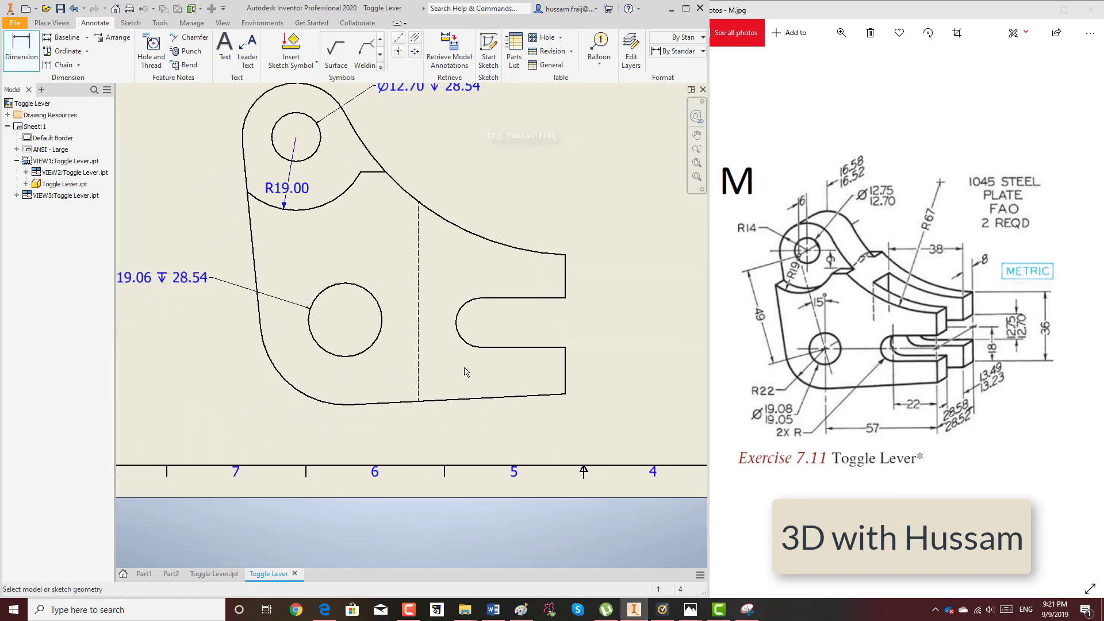
pyautogui.click(560, 255)
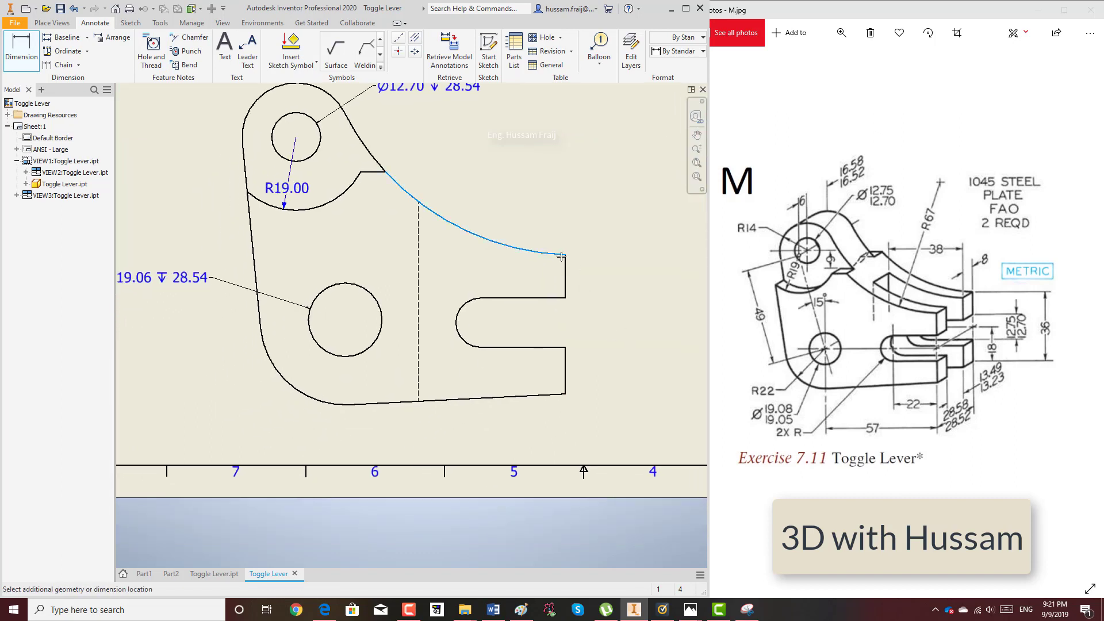
pyautogui.click(567, 395)
pyautogui.click(673, 328)
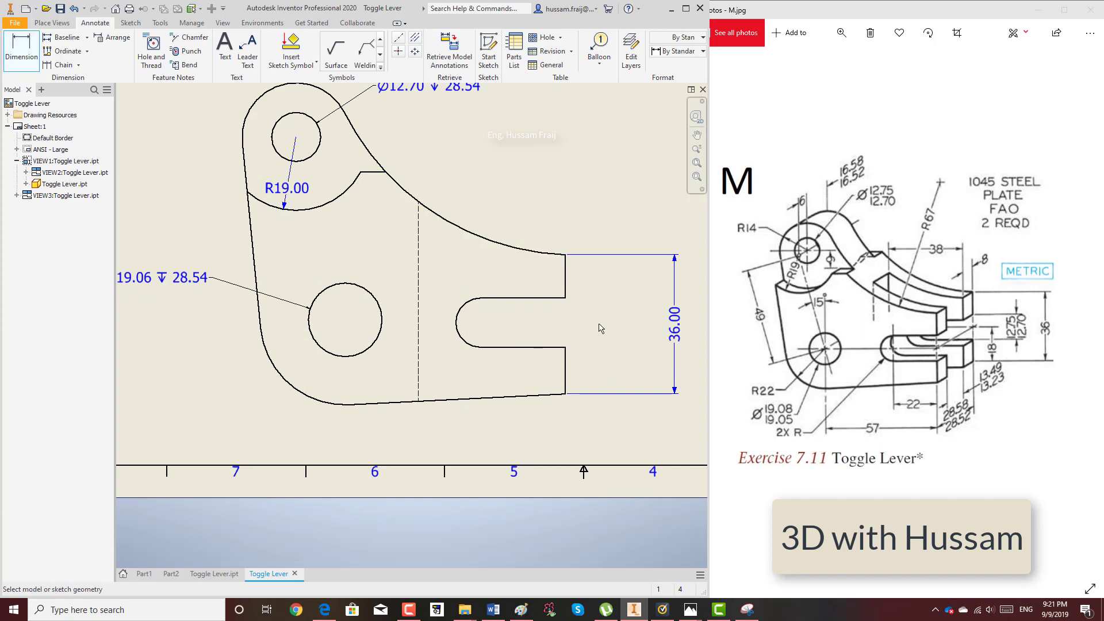
pyautogui.click(557, 298)
pyautogui.click(566, 360)
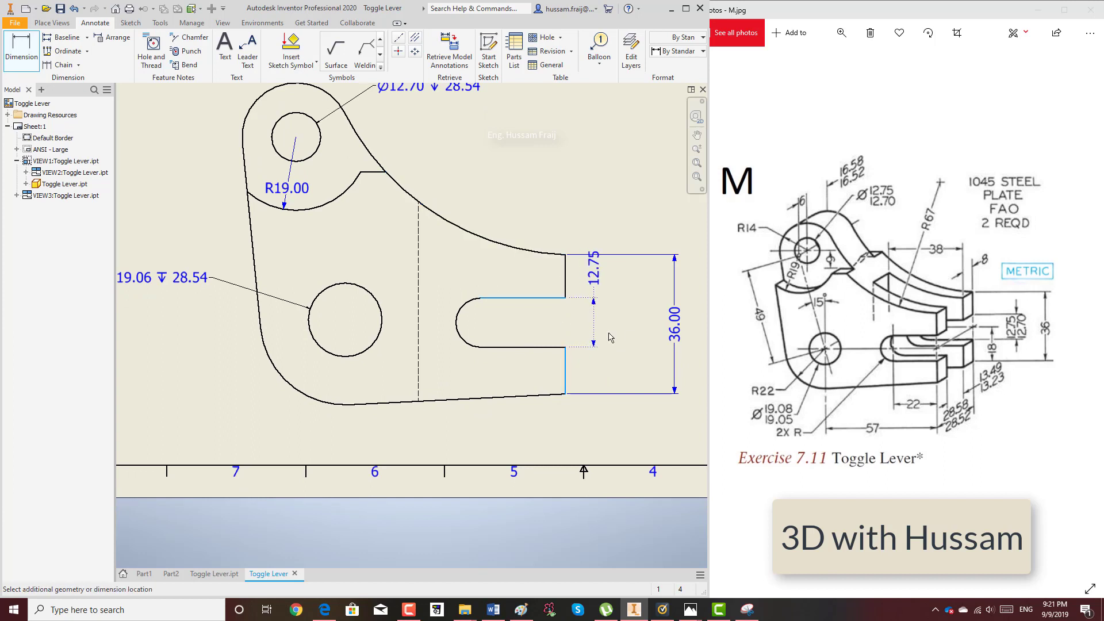
pyautogui.click(635, 333)
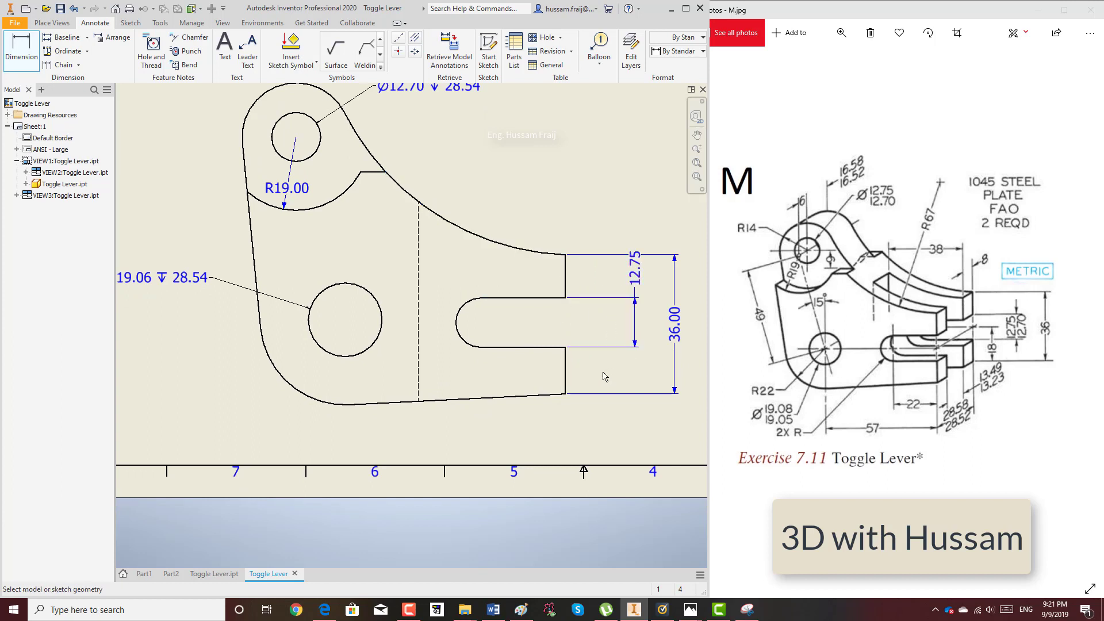
pyautogui.click(458, 317)
pyautogui.click(562, 395)
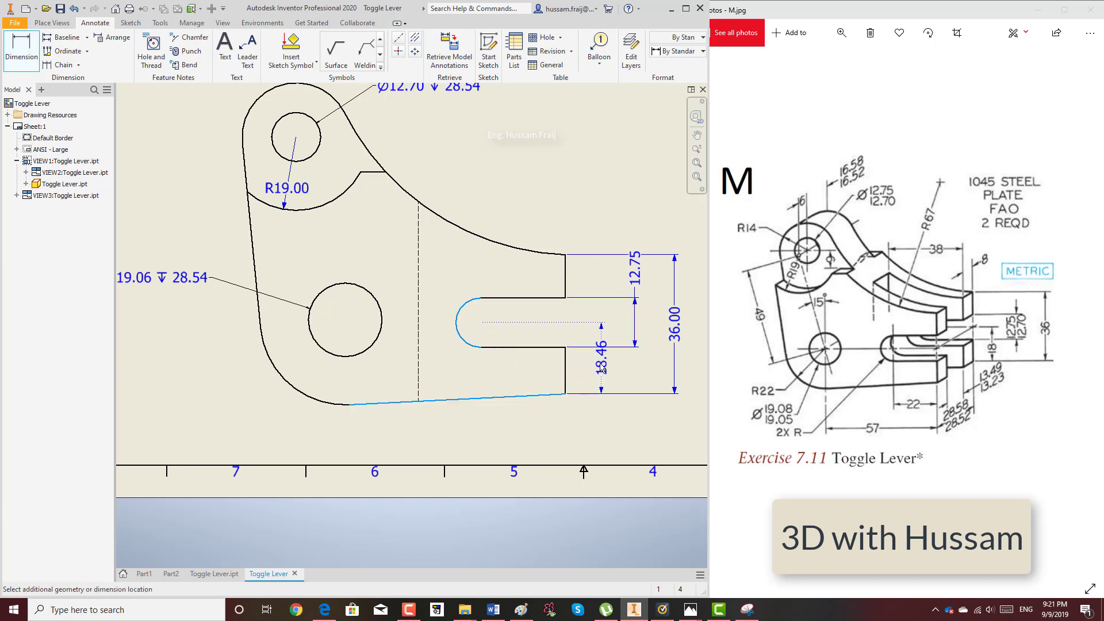
pyautogui.click(601, 366)
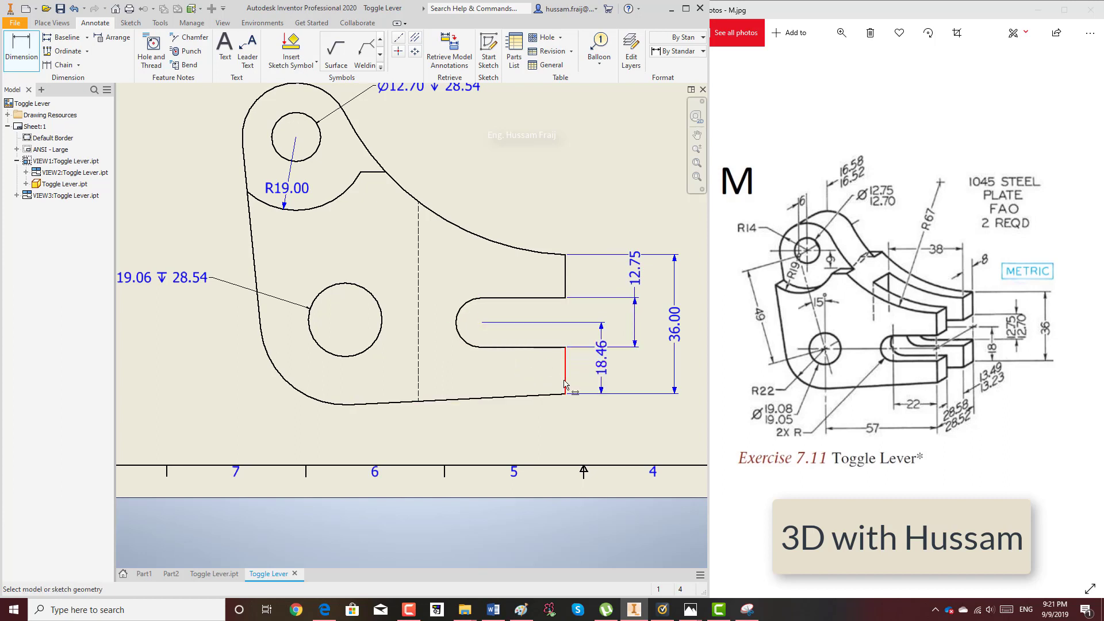
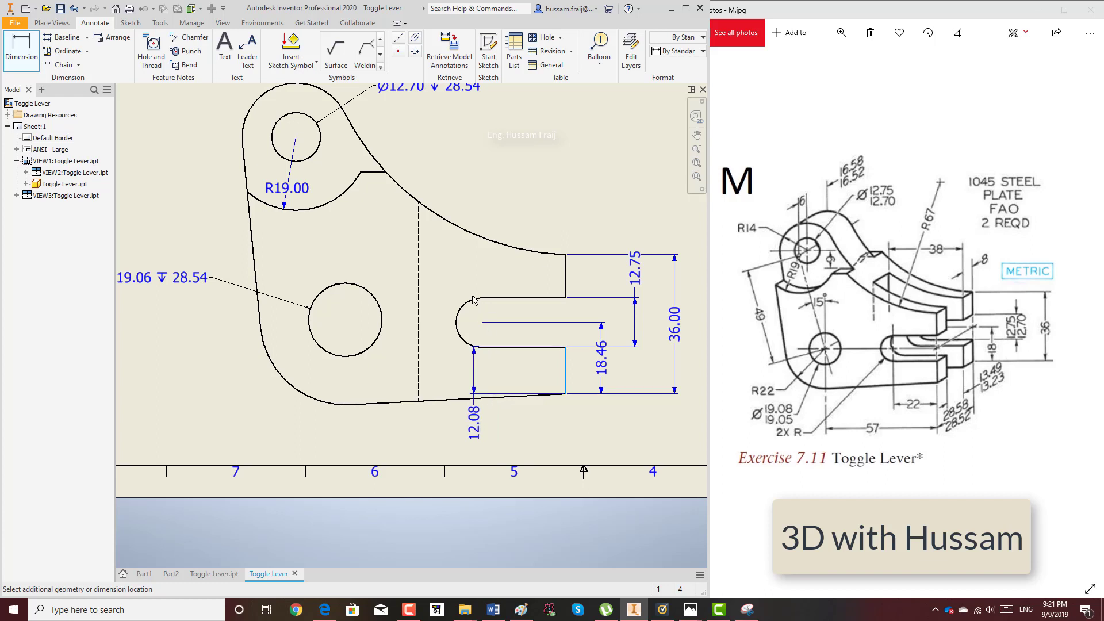
# - Place the 22.00 dimension below the slot and the 57.00 dimension below the view
pyautogui.click(458, 323)
pyautogui.click(521, 433)
pyautogui.scroll(-2, 598, 380)
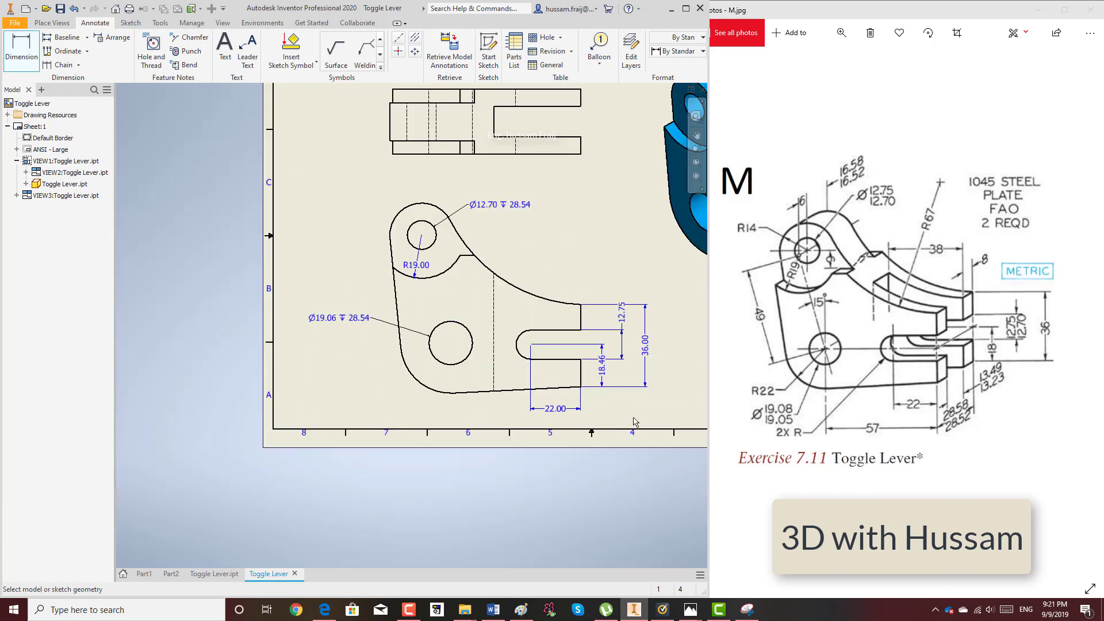
pyautogui.click(580, 372)
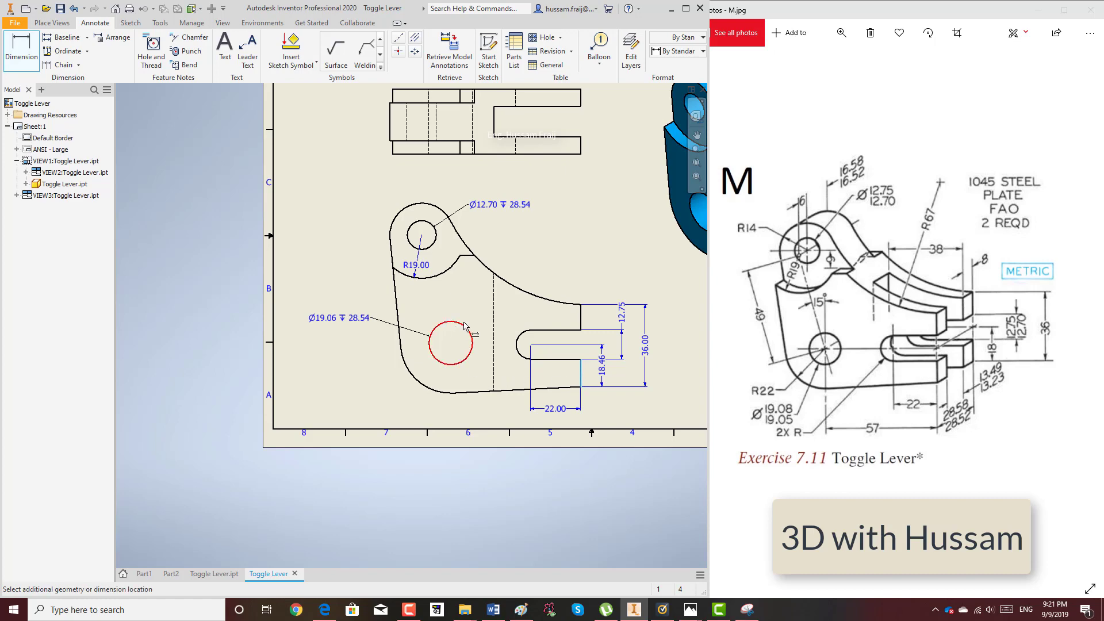
pyautogui.click(472, 339)
pyautogui.click(489, 421)
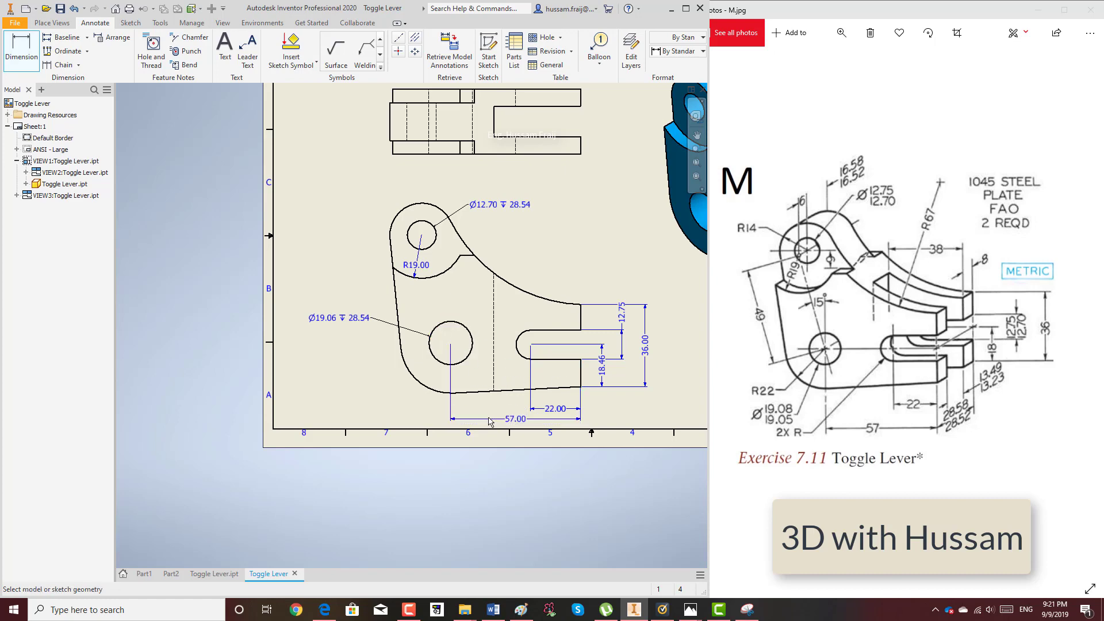
# - Cancel a stray diameter dimension and add the R22.00 radius to the lower-left arc
pyautogui.scroll(3, 458, 410)
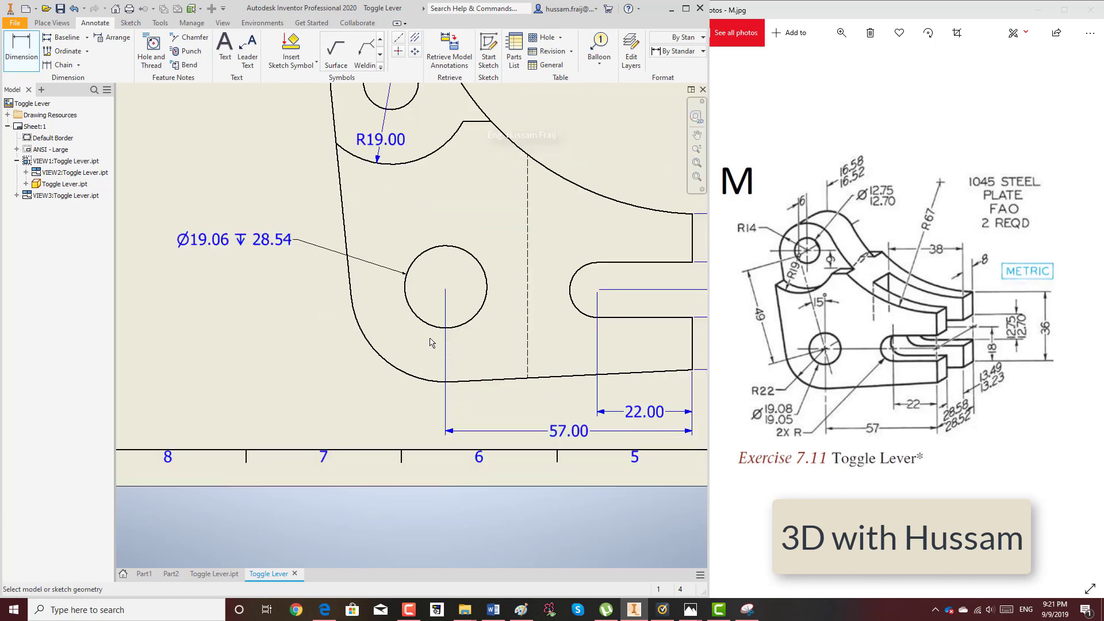
pyautogui.click(440, 325)
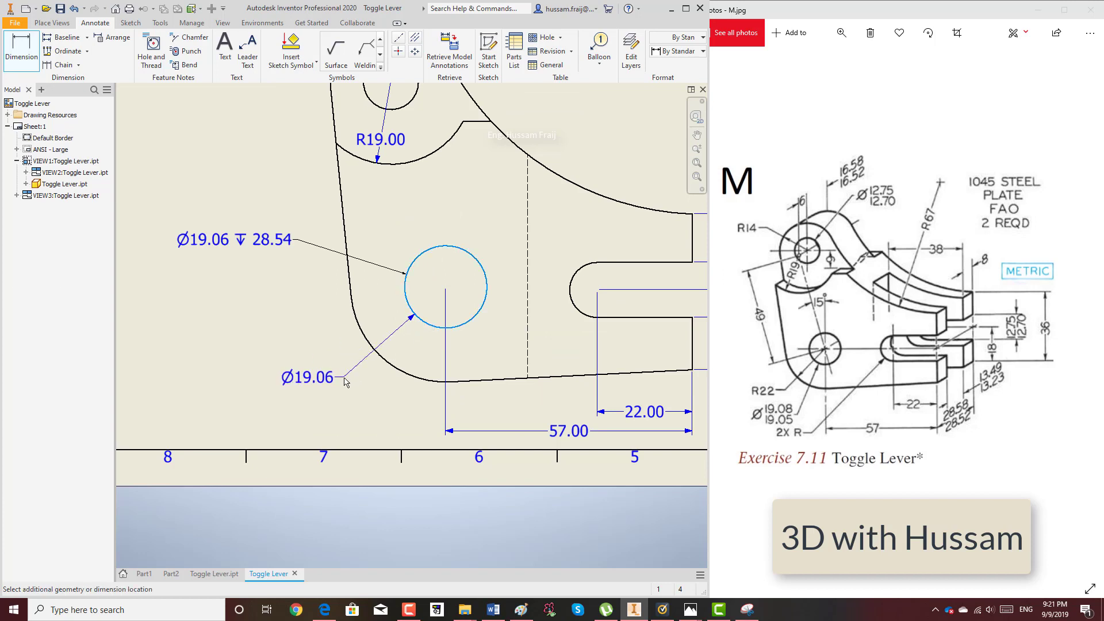
pyautogui.scroll(-3, 344, 383)
pyautogui.rightClick(298, 421)
pyautogui.click(314, 431)
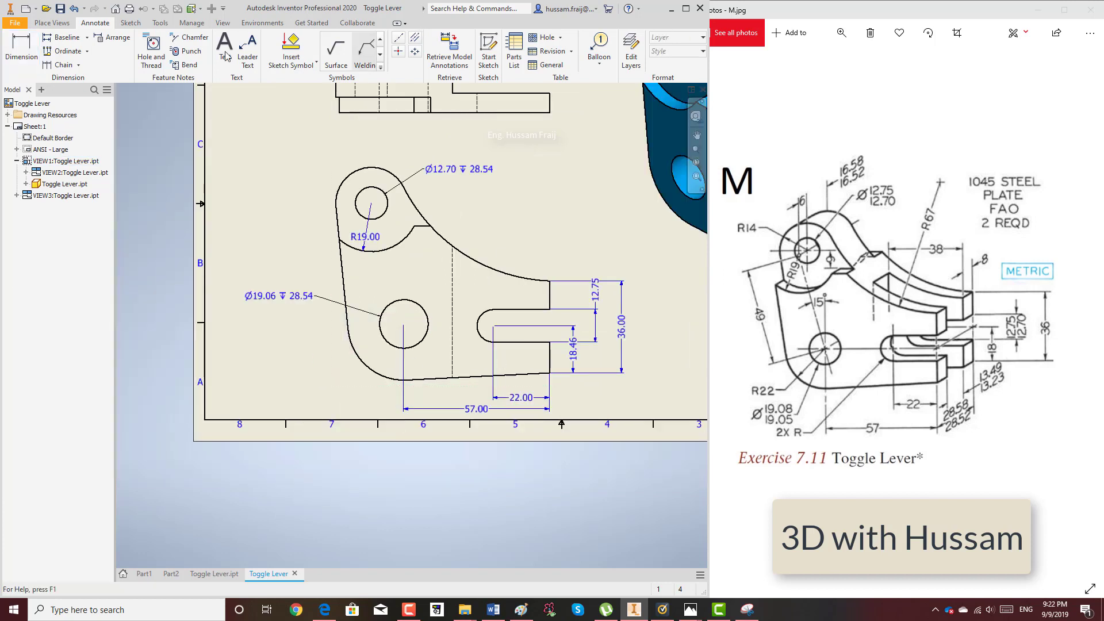
pyautogui.click(22, 52)
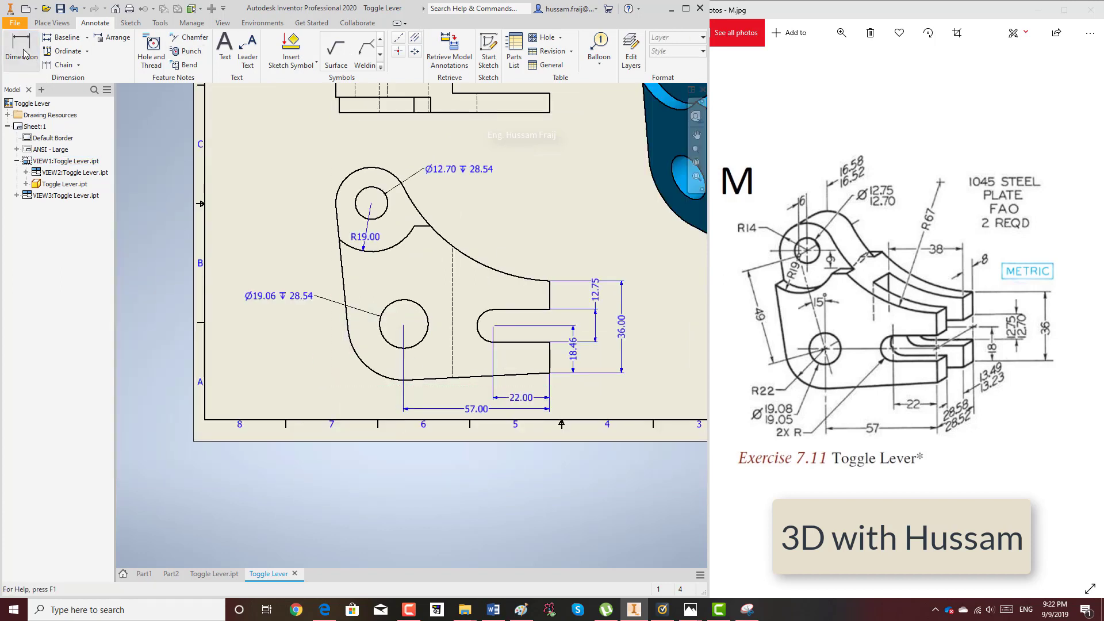
pyautogui.click(374, 374)
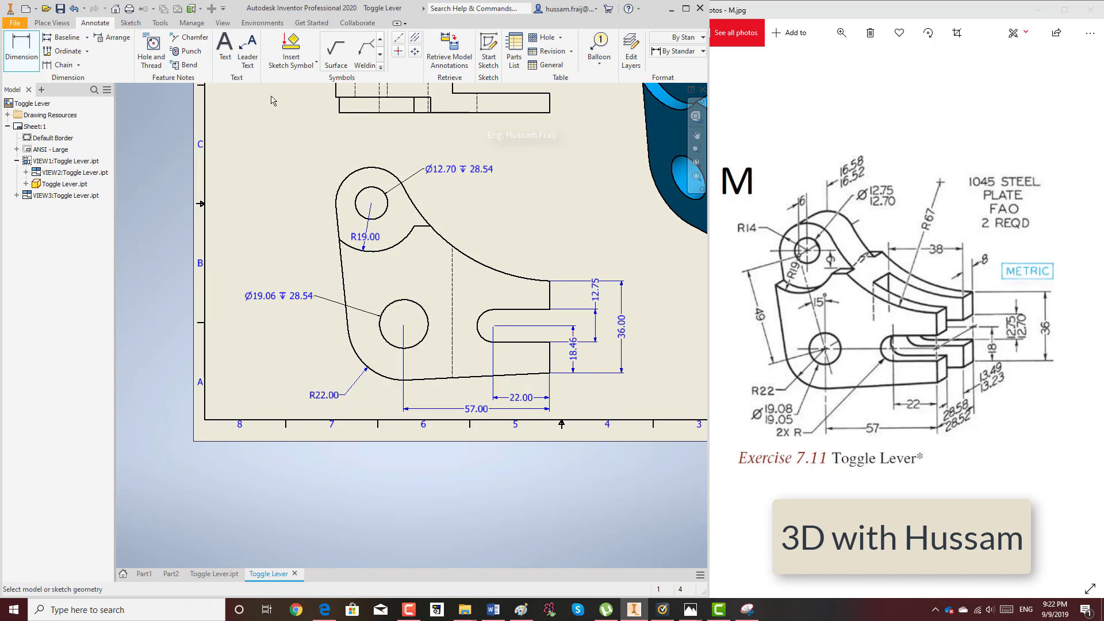
pyautogui.click(398, 38)
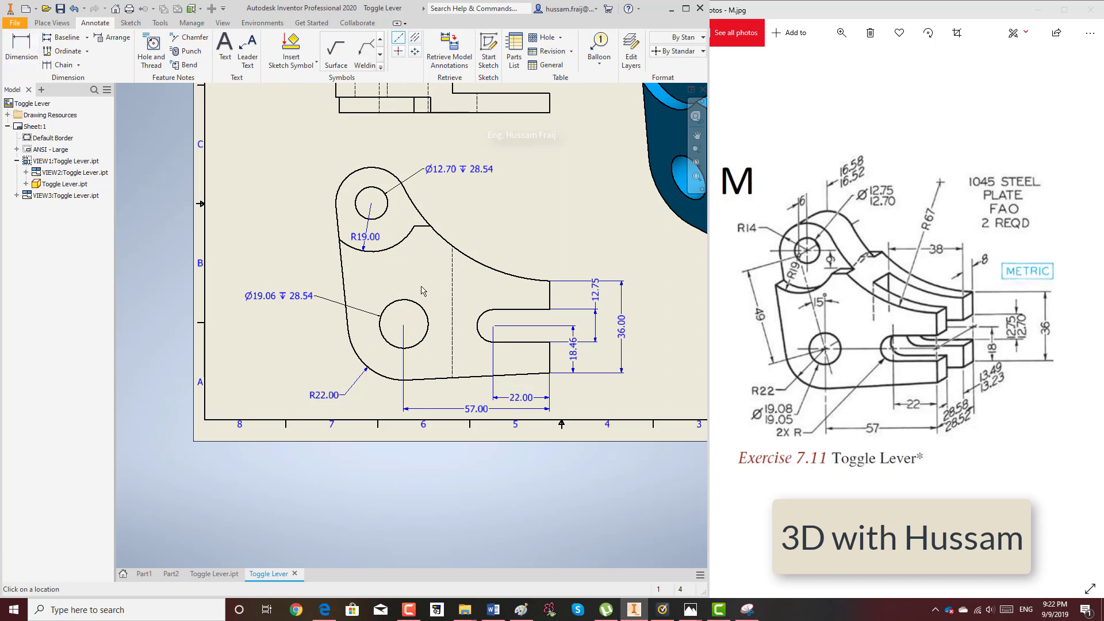
# - Draw a centerline from the lower hole to the upper hole
pyautogui.click(424, 308)
pyautogui.click(391, 213)
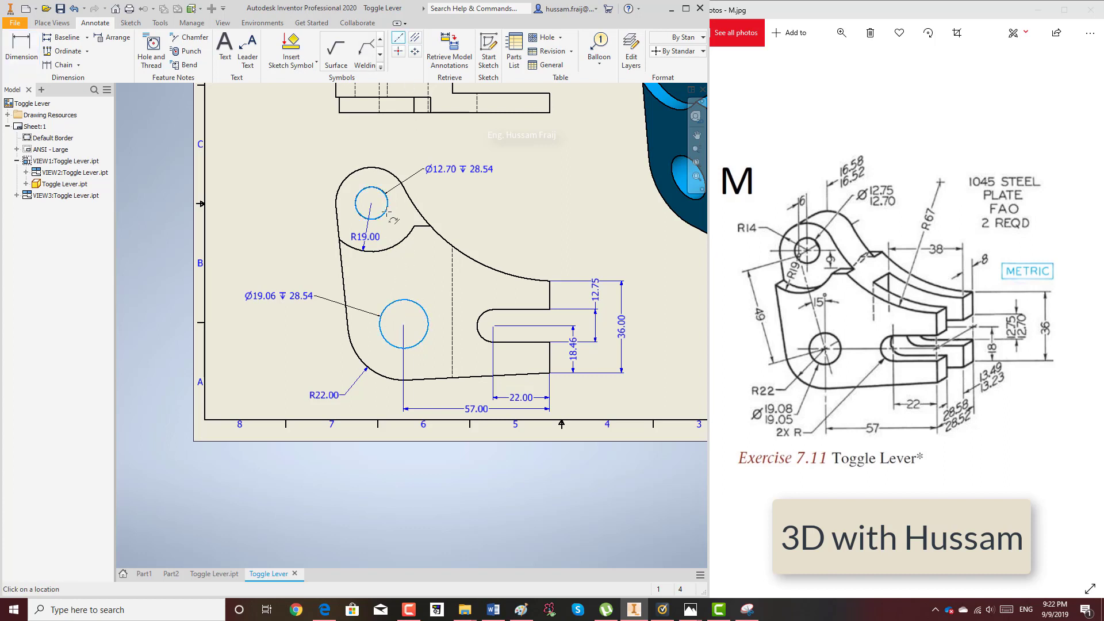
pyautogui.rightClick(400, 224)
pyautogui.click(444, 224)
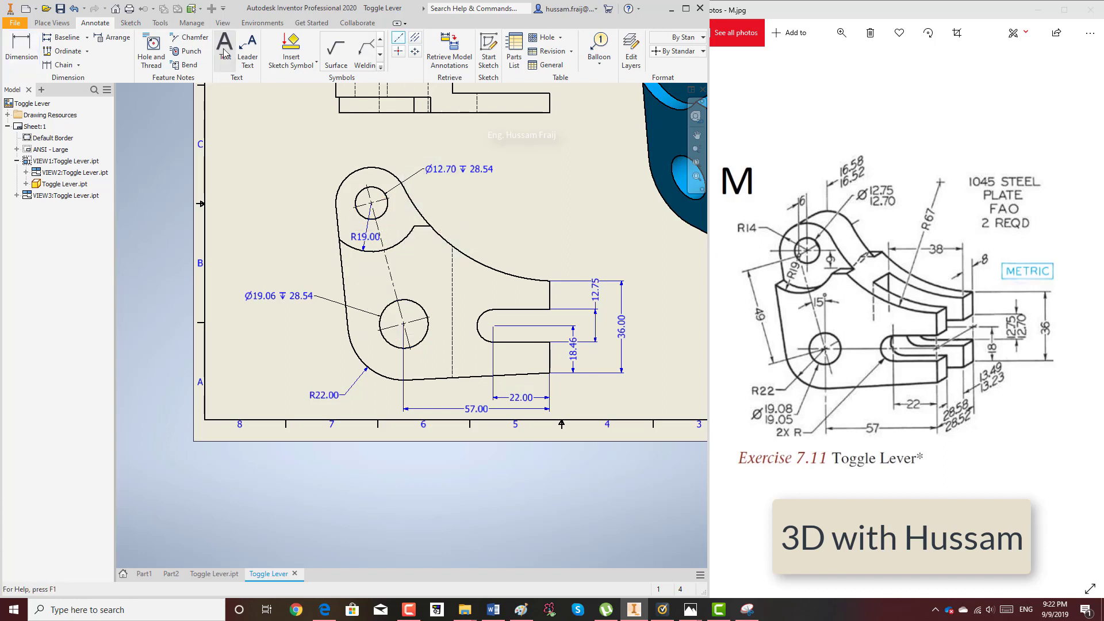
# - Finish the center marks and dimension the 15.0° angle between the vertical and slanted centerlines
pyautogui.click(398, 51)
pyautogui.rightClick(443, 294)
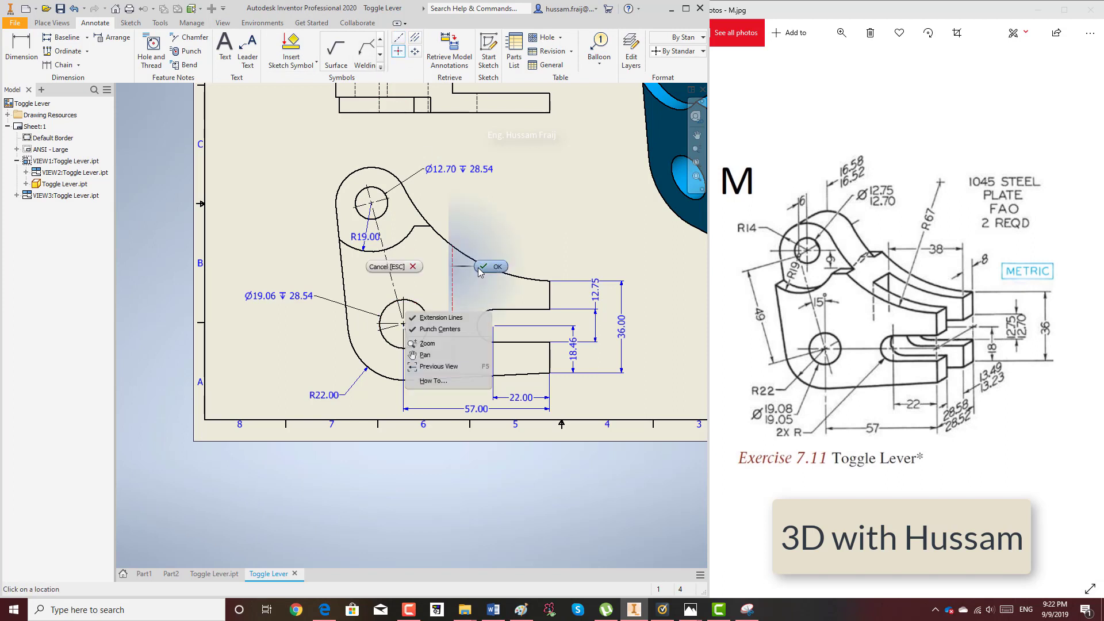
pyautogui.click(485, 295)
pyautogui.press('d')
pyautogui.scroll(4, 460, 336)
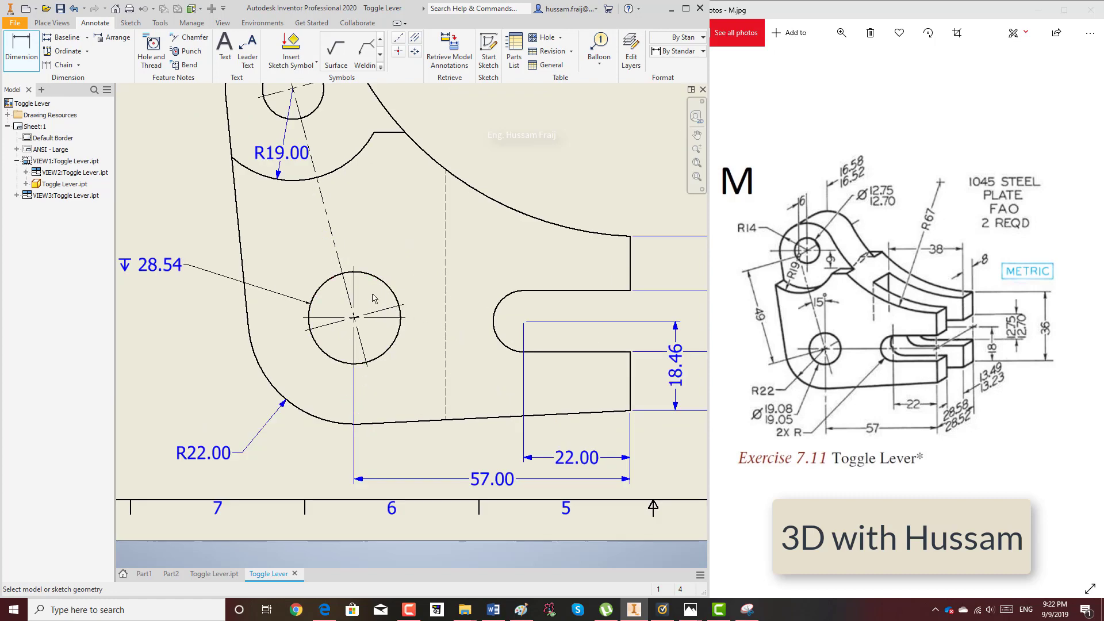
pyautogui.click(355, 284)
pyautogui.click(344, 276)
pyautogui.scroll(-3, 352, 271)
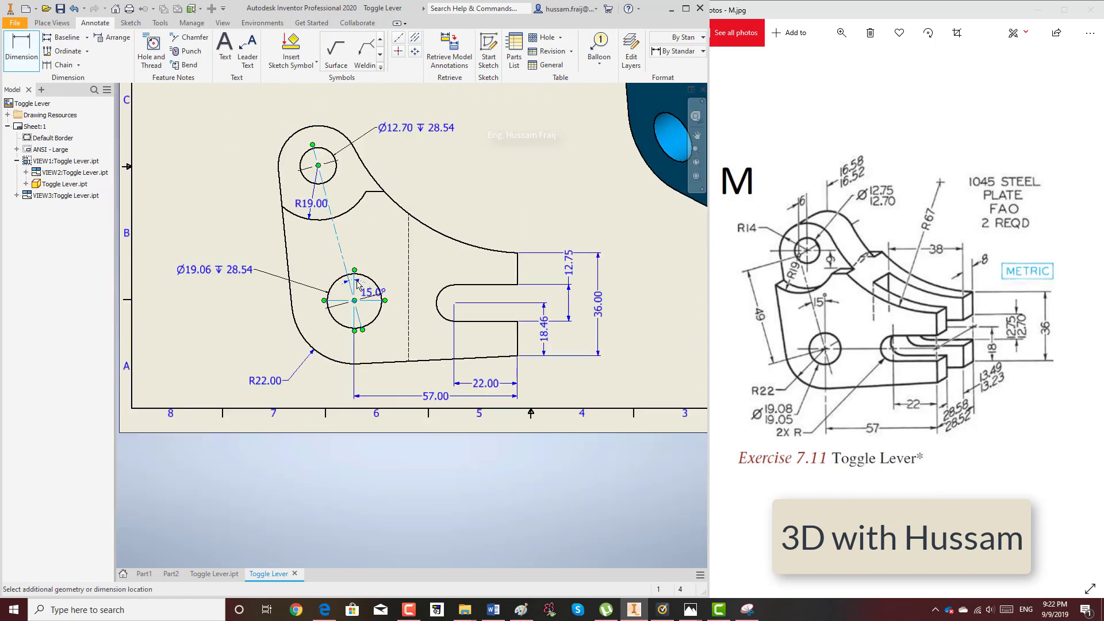
pyautogui.click(355, 245)
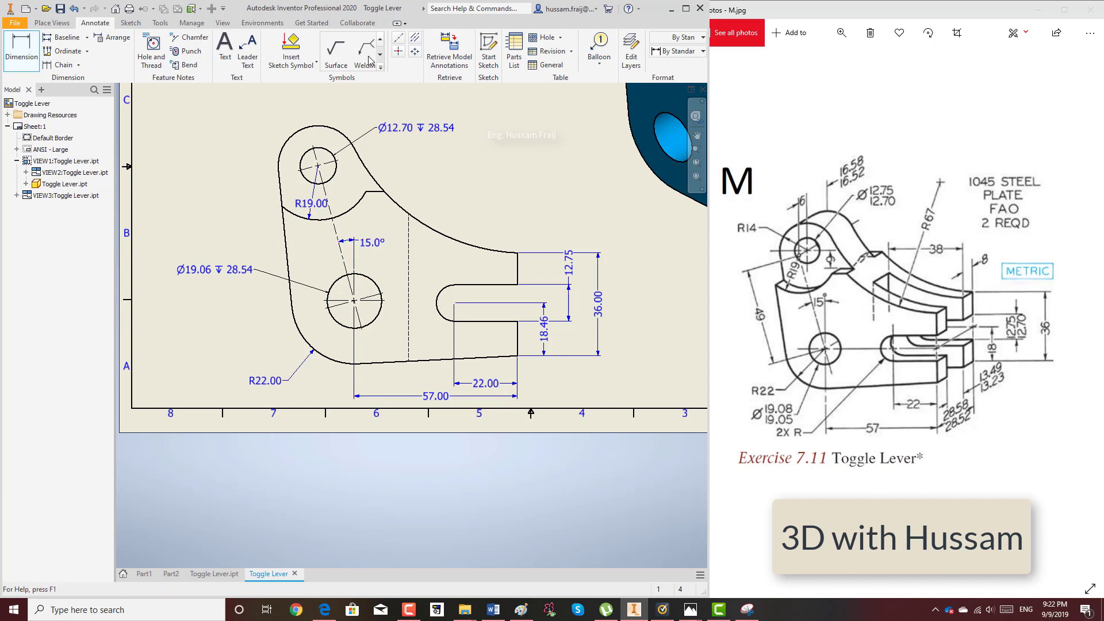
# - Add the 49.00 hole-to-hole distance along the centerline
pyautogui.click(21, 52)
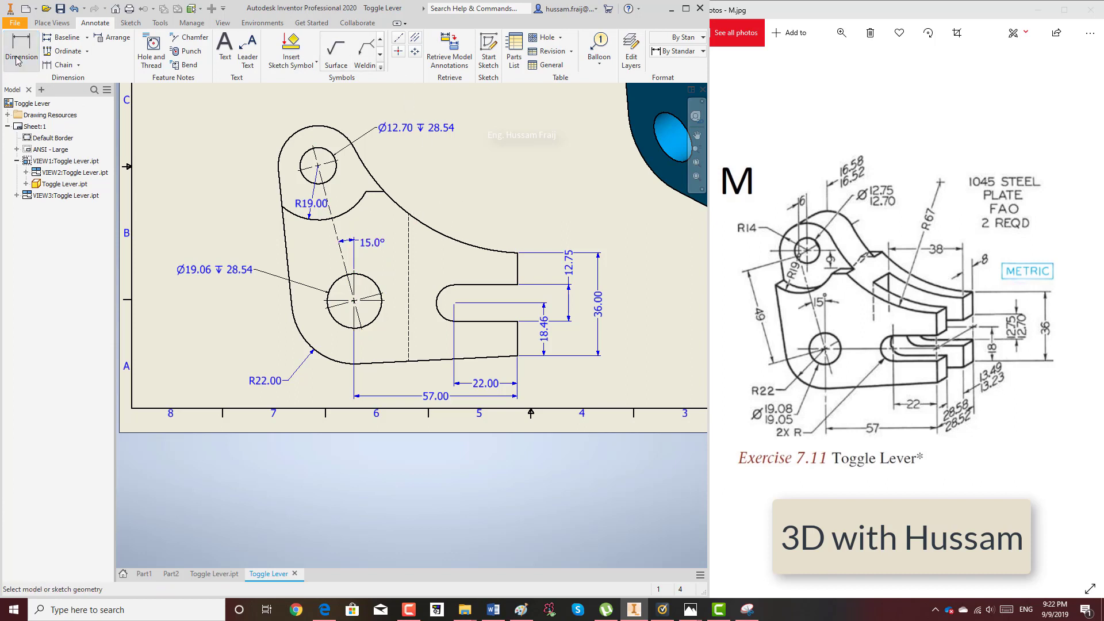
pyautogui.rightClick(323, 242)
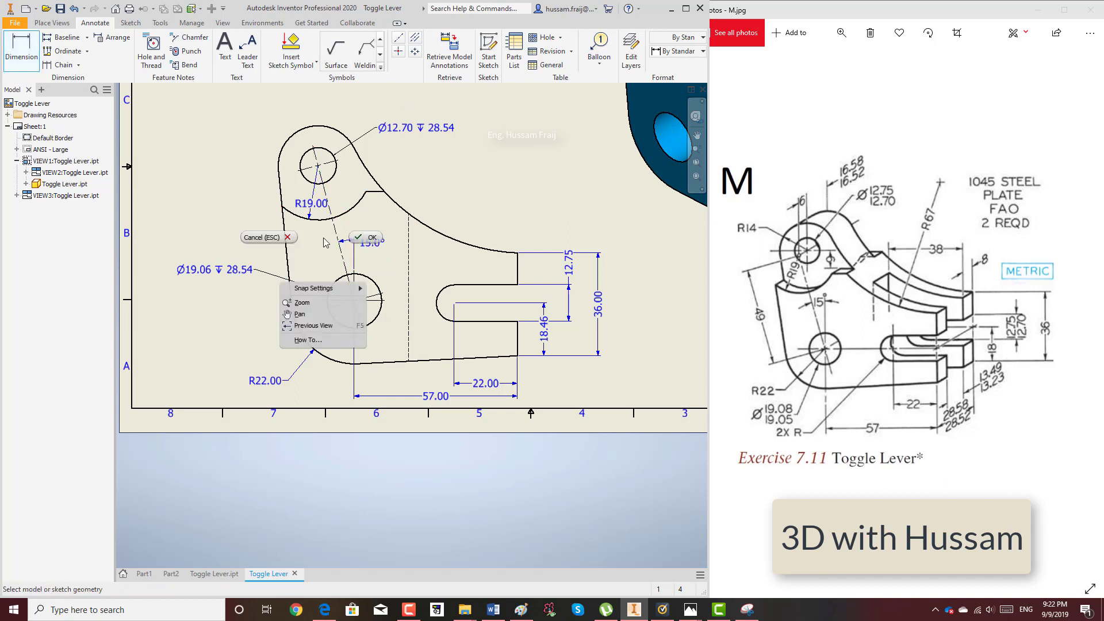
pyautogui.click(367, 237)
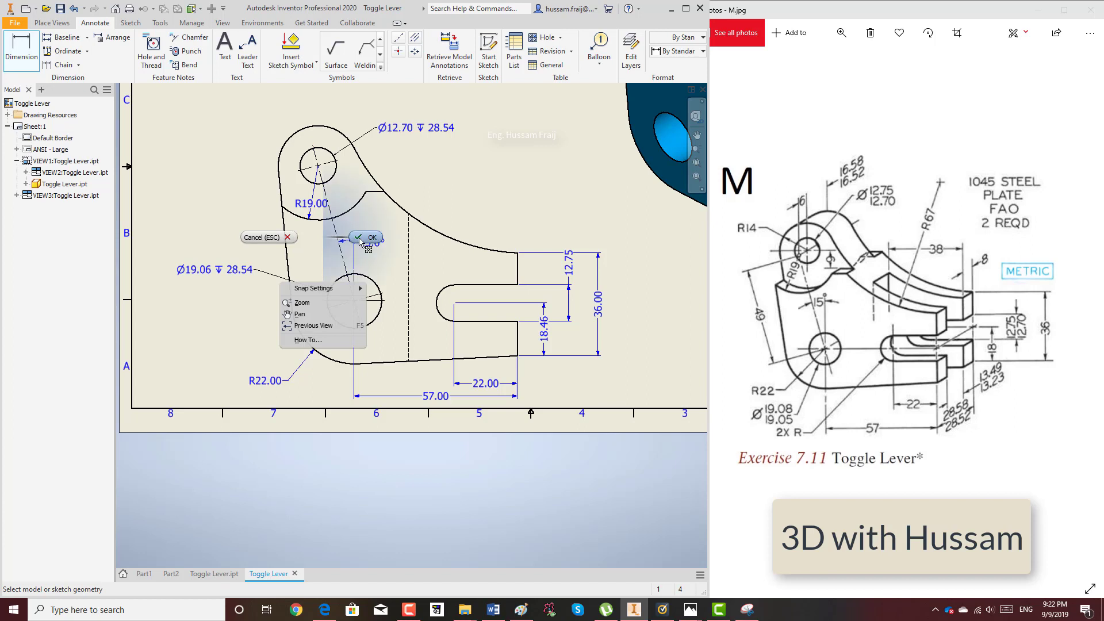
pyautogui.click(17, 53)
pyautogui.click(344, 260)
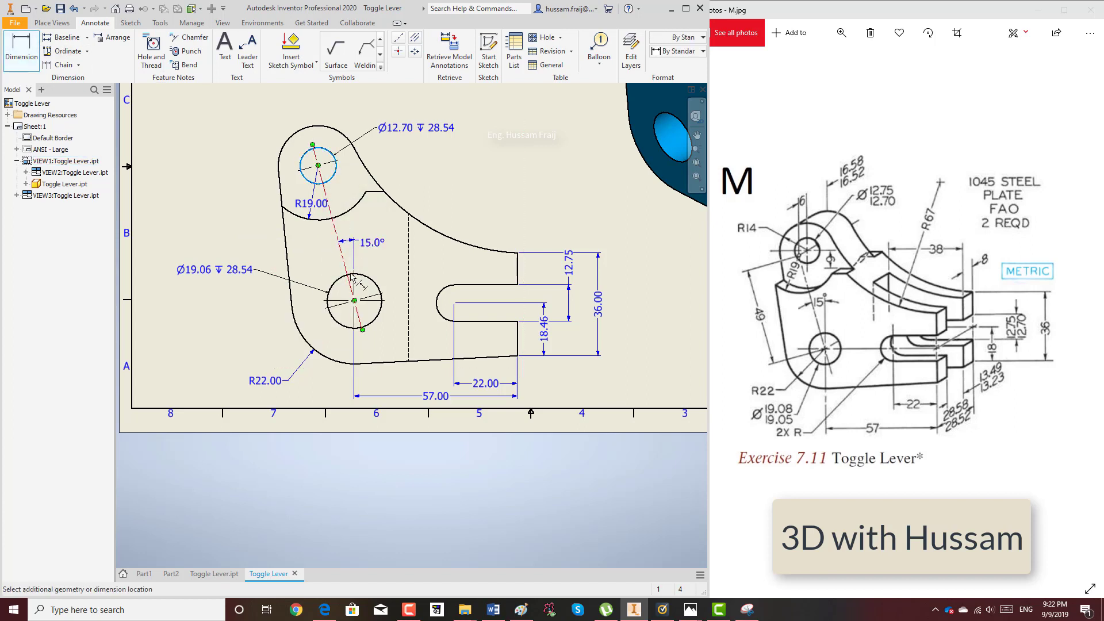
pyautogui.scroll(3, 354, 277)
pyautogui.click(324, 281)
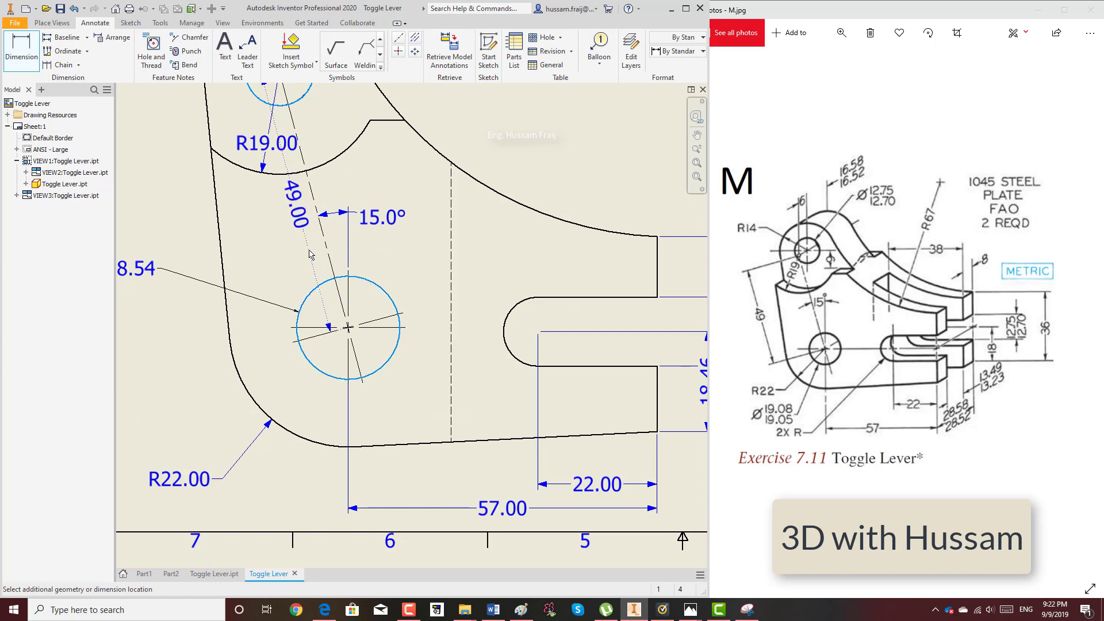
pyautogui.click(303, 244)
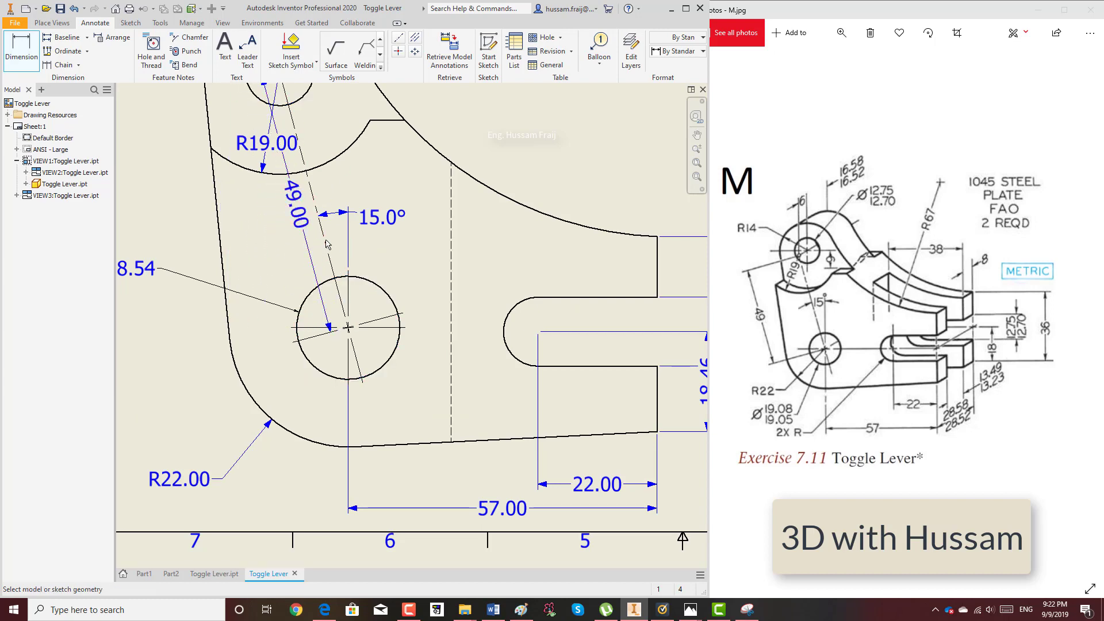
pyautogui.rightClick(326, 243)
pyautogui.click(310, 288)
# - Reposition the Ø19.06 hole note and the 49.00 dimension so they no longer overlap
pyautogui.scroll(-3, 419, 318)
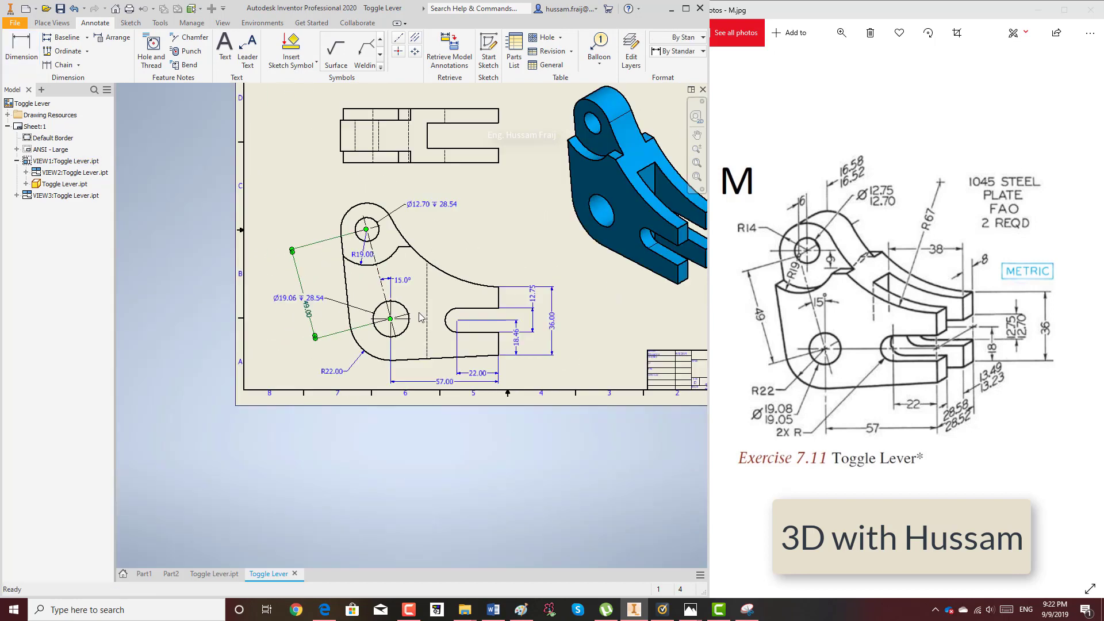
pyautogui.scroll(3, 301, 295)
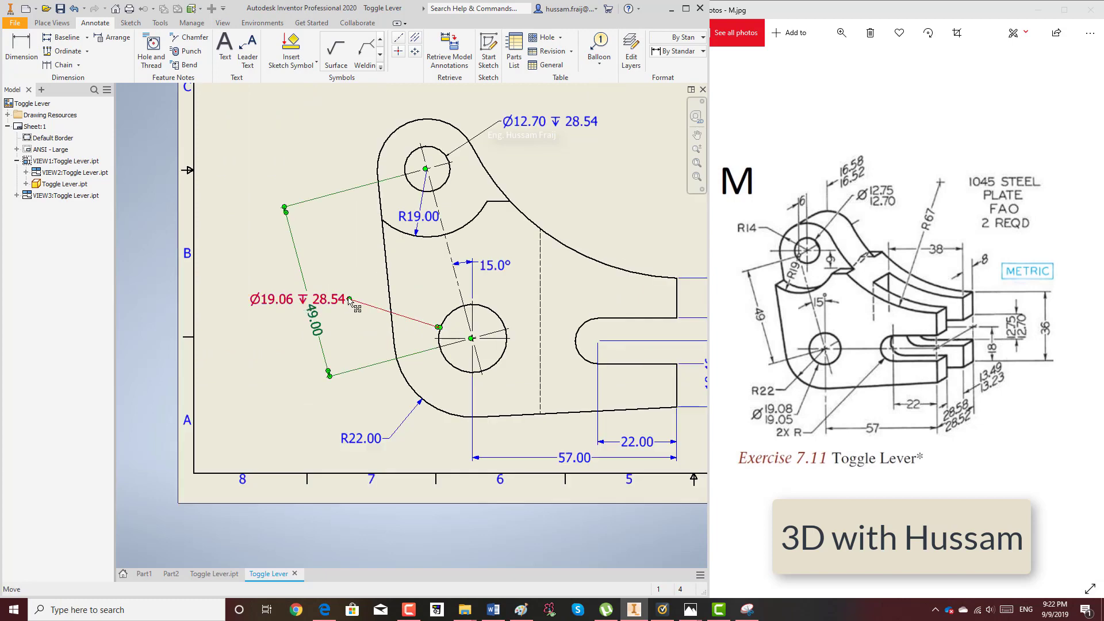
pyautogui.moveTo(349, 299); pyautogui.dragTo(616, 184)
pyautogui.moveTo(328, 322); pyautogui.dragTo(361, 305)
pyautogui.scroll(-2, 482, 215)
pyautogui.scroll(3, 472, 201)
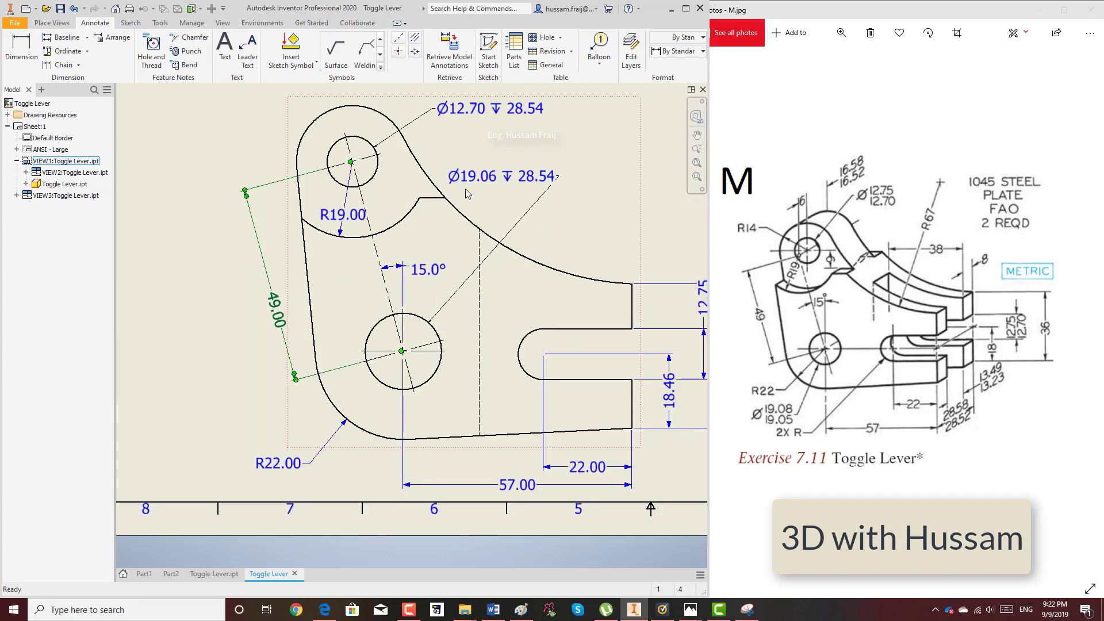
pyautogui.moveTo(483, 181)
pyautogui.mouseDown()
pyautogui.moveTo(611, 210)
pyautogui.moveTo(617, 200)
pyautogui.moveTo(465, 183)
pyautogui.moveTo(479, 197)
pyautogui.mouseUp()
pyautogui.scroll(-2, 519, 396)
# - Dimension the 9.00 height from the upper hole to the ledge edge
pyautogui.press('d')
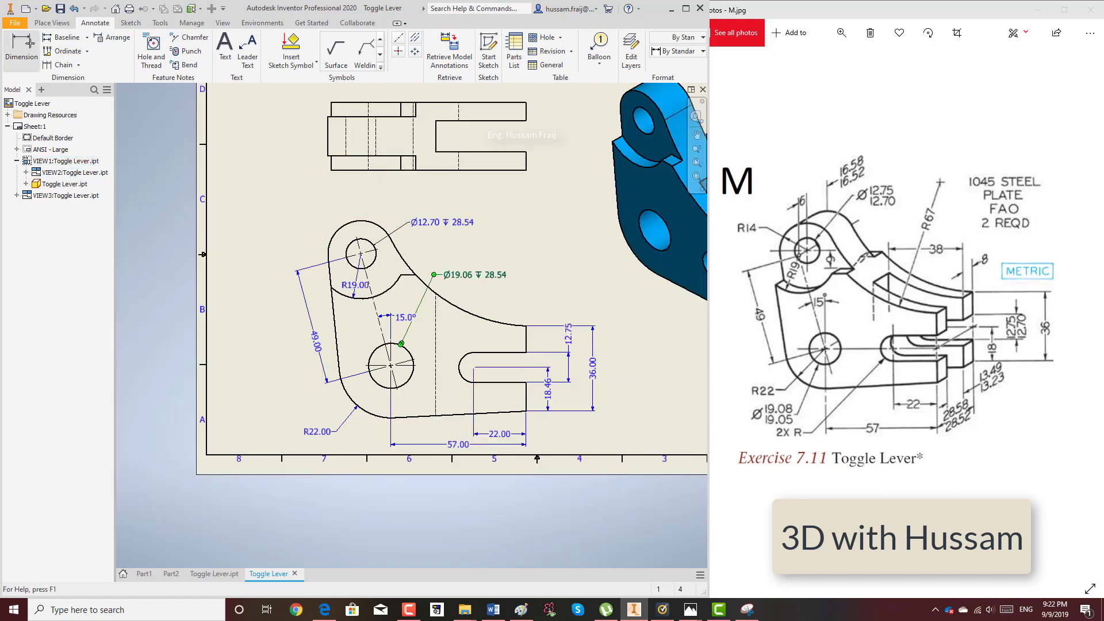
pyautogui.scroll(3, 448, 264)
pyautogui.click(305, 260)
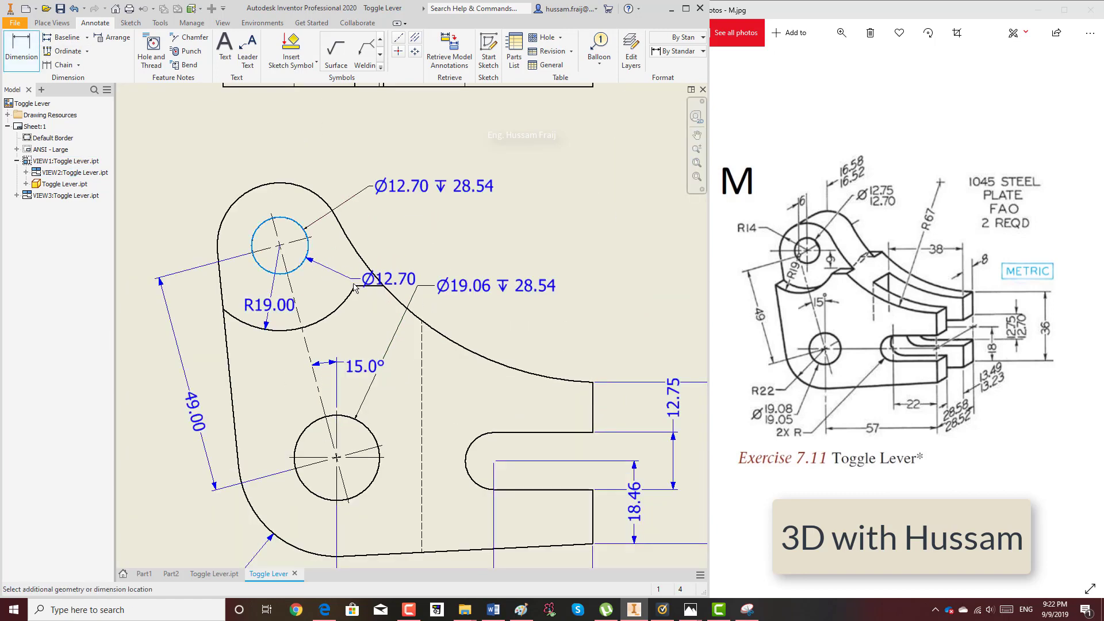
pyautogui.click(374, 285)
pyautogui.click(399, 272)
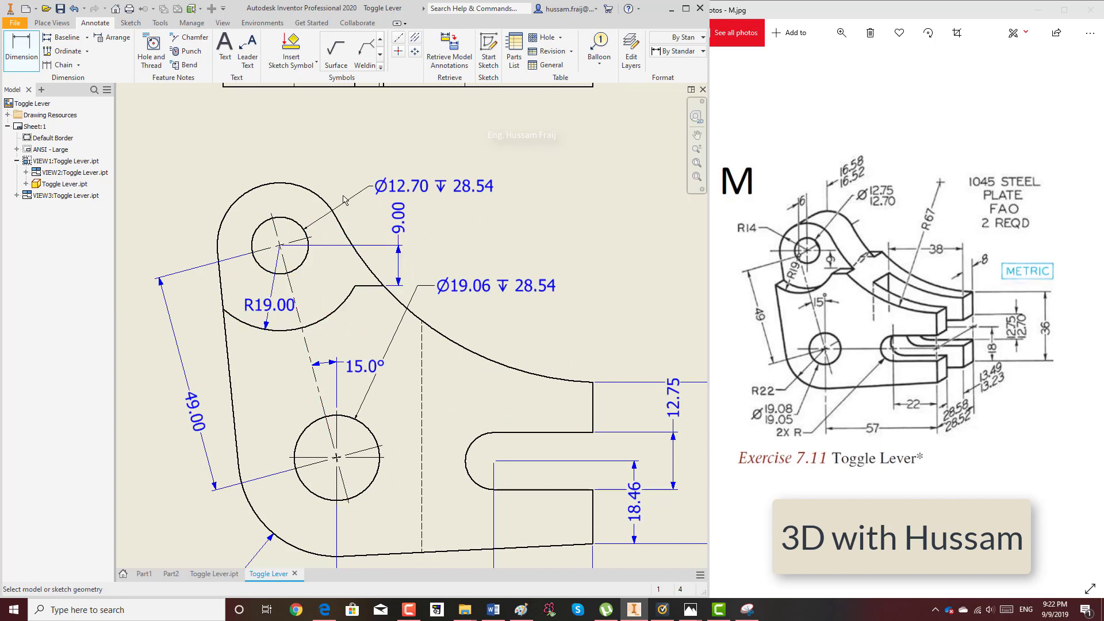
# - Add the 38.00 distance from the centerline to the slot's right end above the front view
pyautogui.scroll(-2, 344, 200)
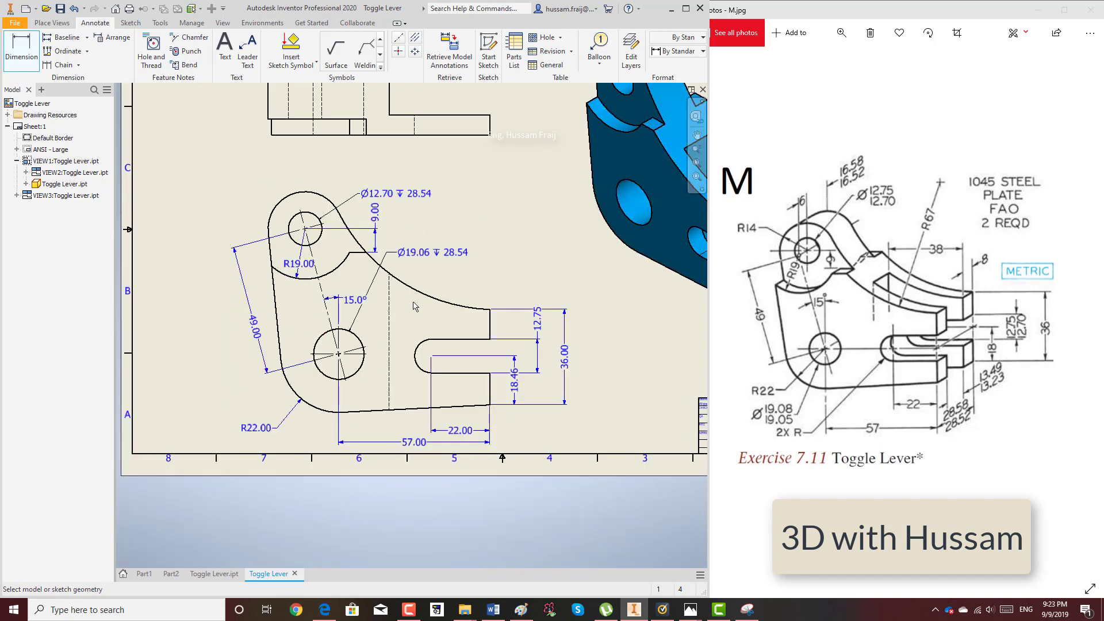
pyautogui.click(390, 303)
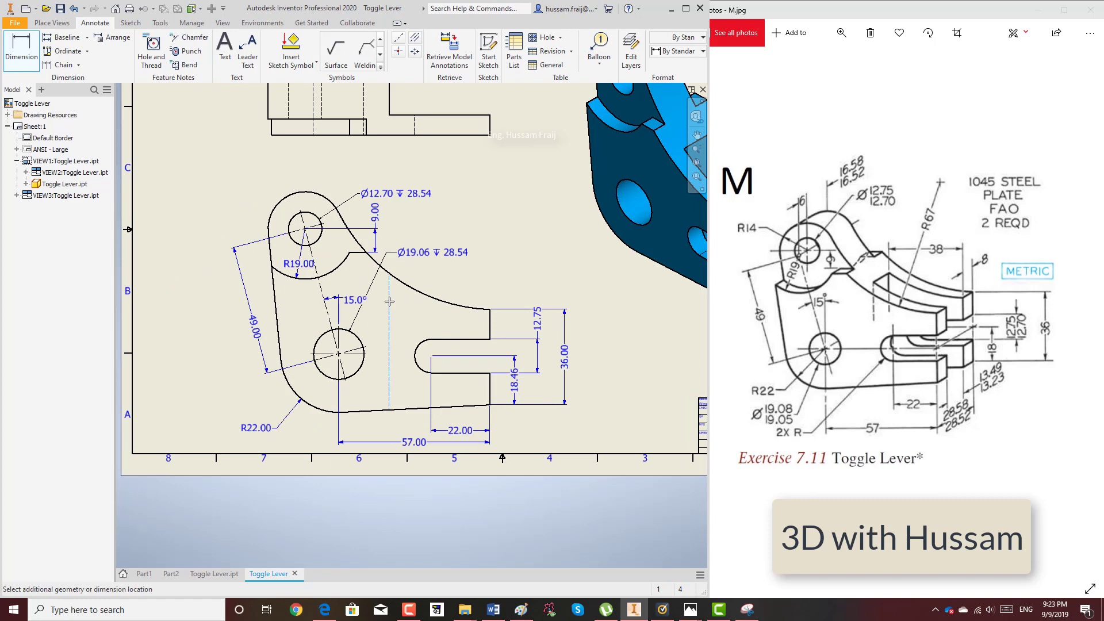
pyautogui.click(491, 322)
pyautogui.click(440, 225)
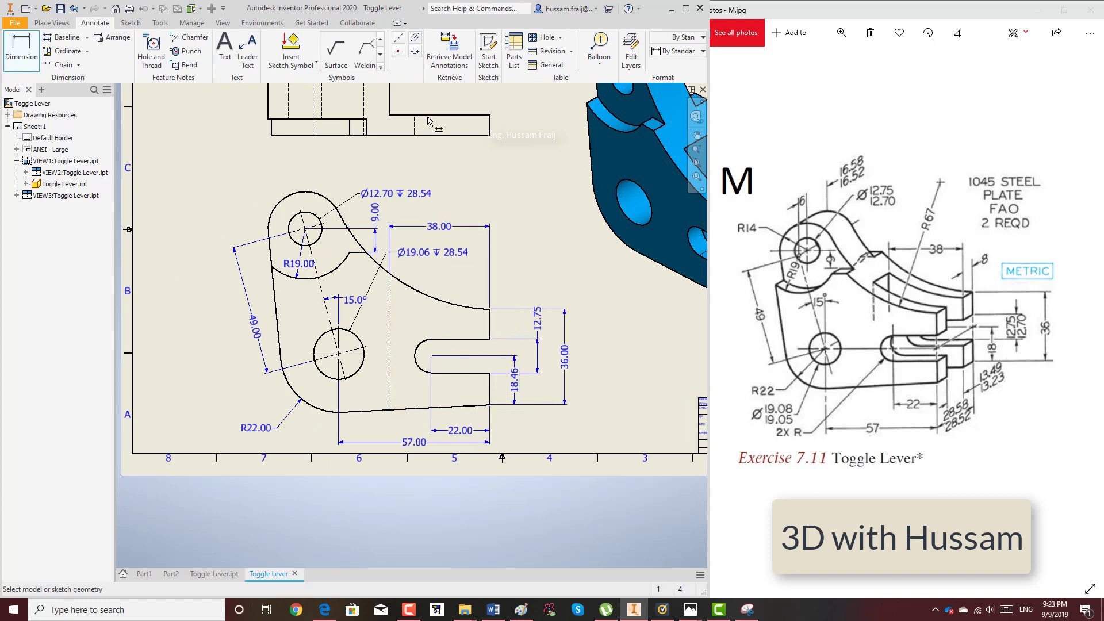
pyautogui.scroll(-2, 437, 245)
pyautogui.scroll(2, 437, 245)
pyautogui.rightClick(402, 233)
pyautogui.click(416, 240)
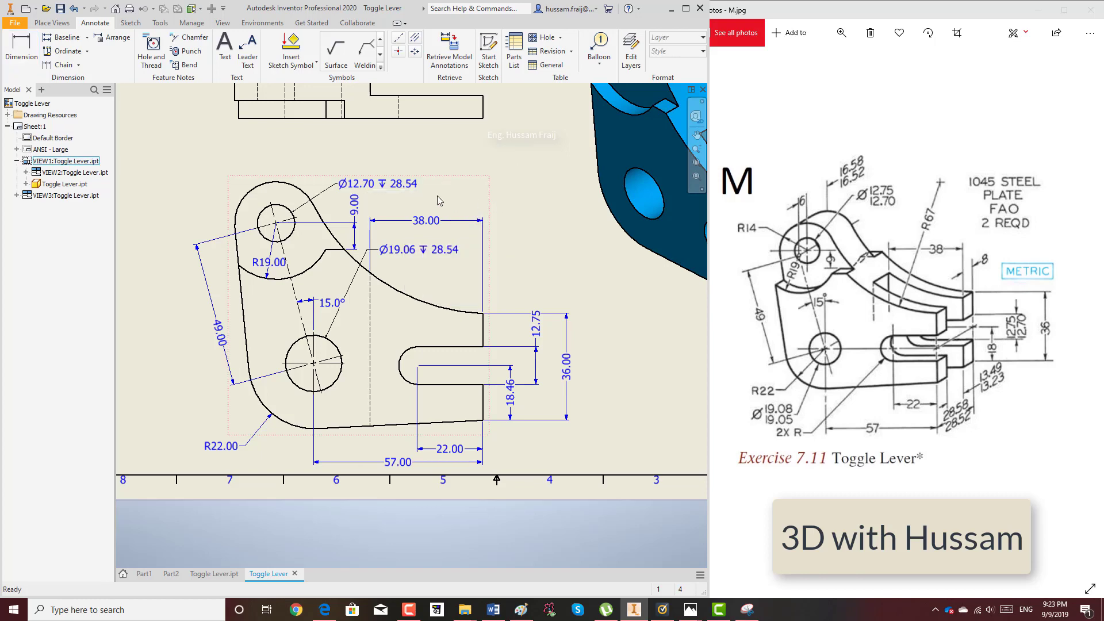
# - Dimension the top view's 38.00 overall length and 13.30 slot width
pyautogui.scroll(-2, 438, 204)
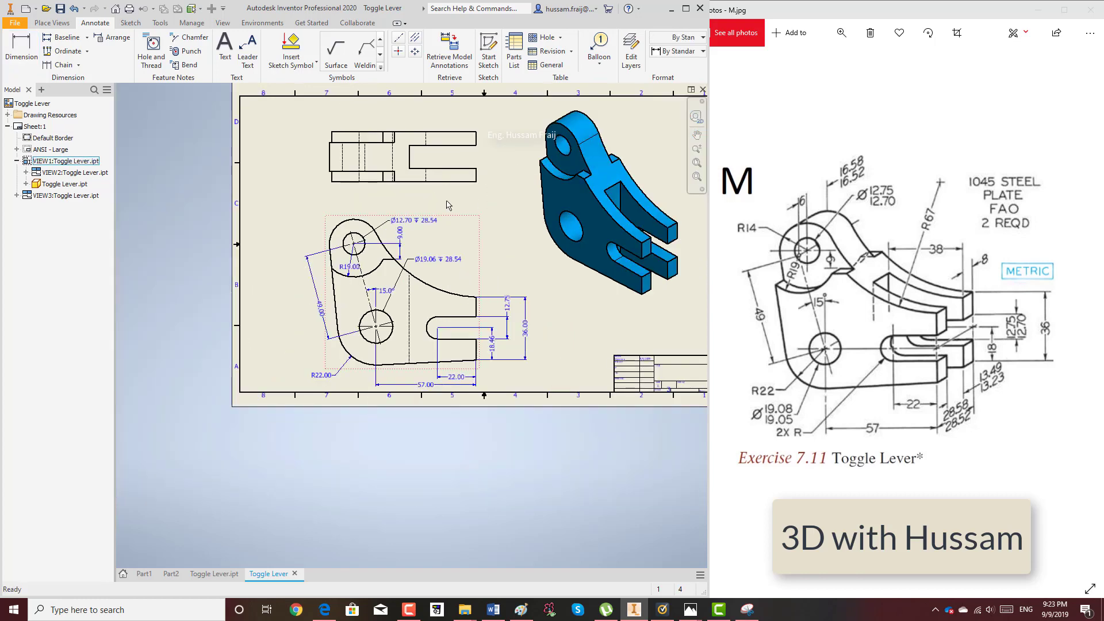
pyautogui.scroll(3, 493, 158)
pyautogui.press('d')
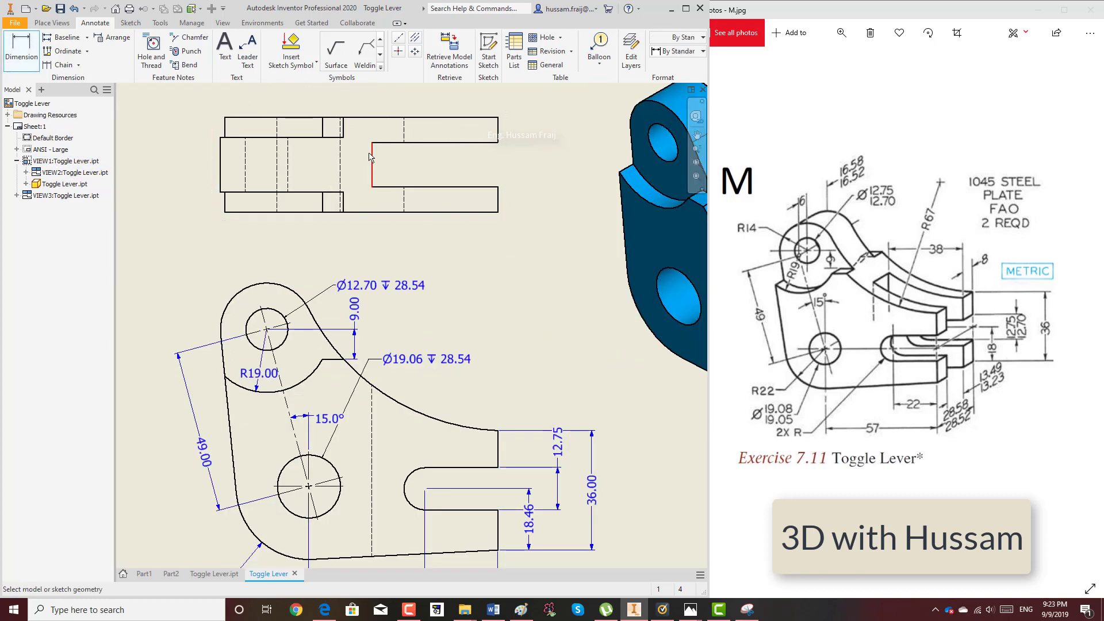
pyautogui.click(371, 156)
pyautogui.click(498, 200)
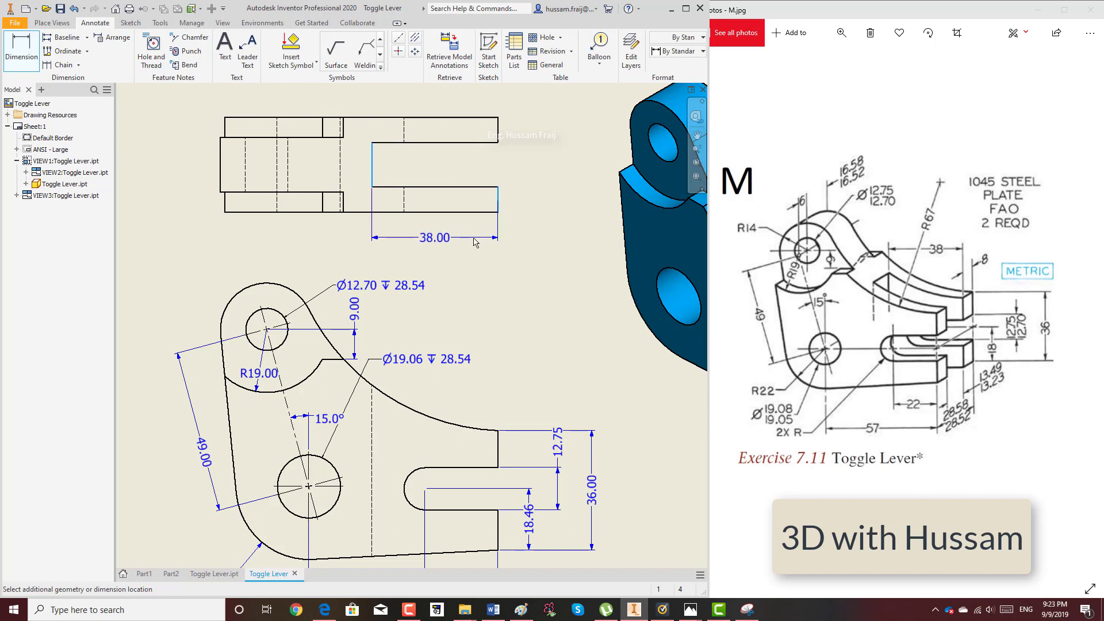
pyautogui.click(475, 242)
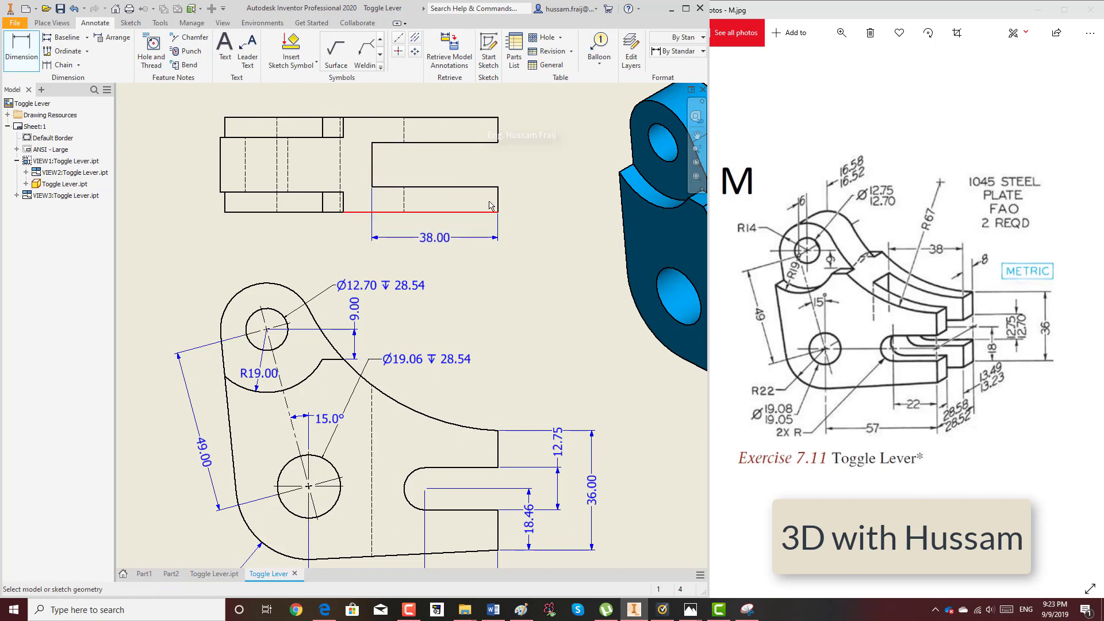
pyautogui.click(483, 143)
pyautogui.click(488, 186)
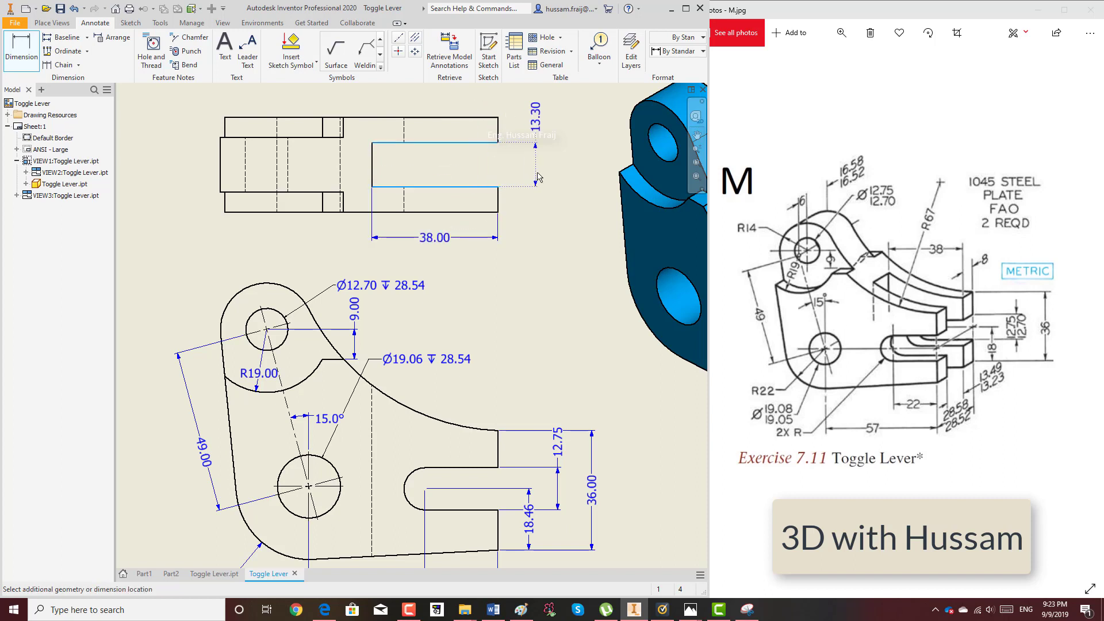
pyautogui.click(555, 176)
# - Add the 7.62 prong dimension on the right and the 16.54 and 6.00 dimensions on the left
pyautogui.click(497, 198)
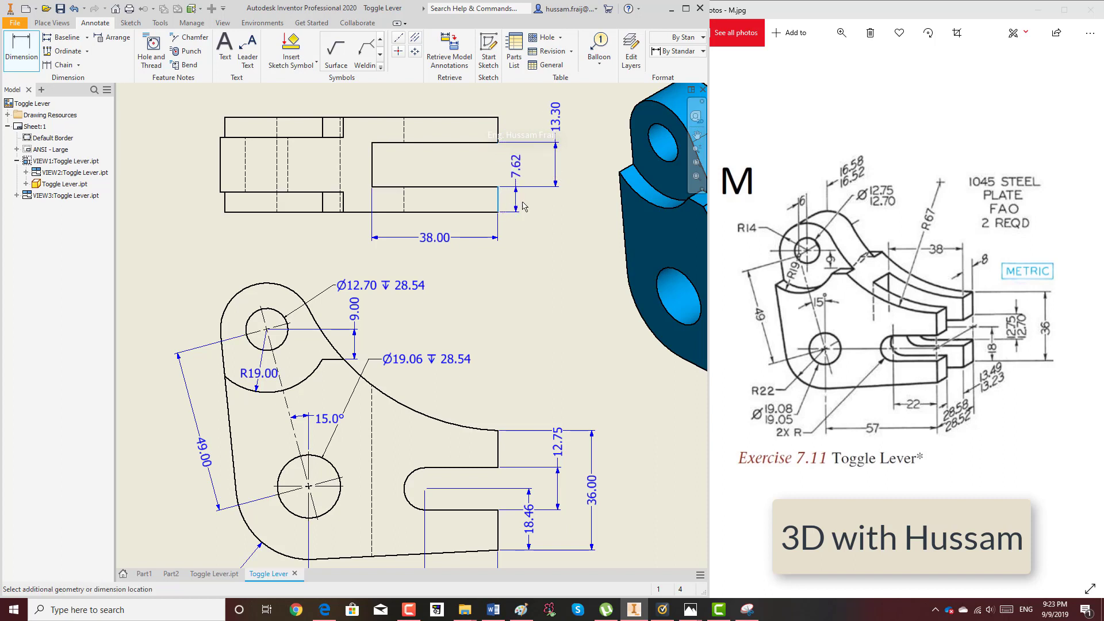
pyautogui.click(550, 220)
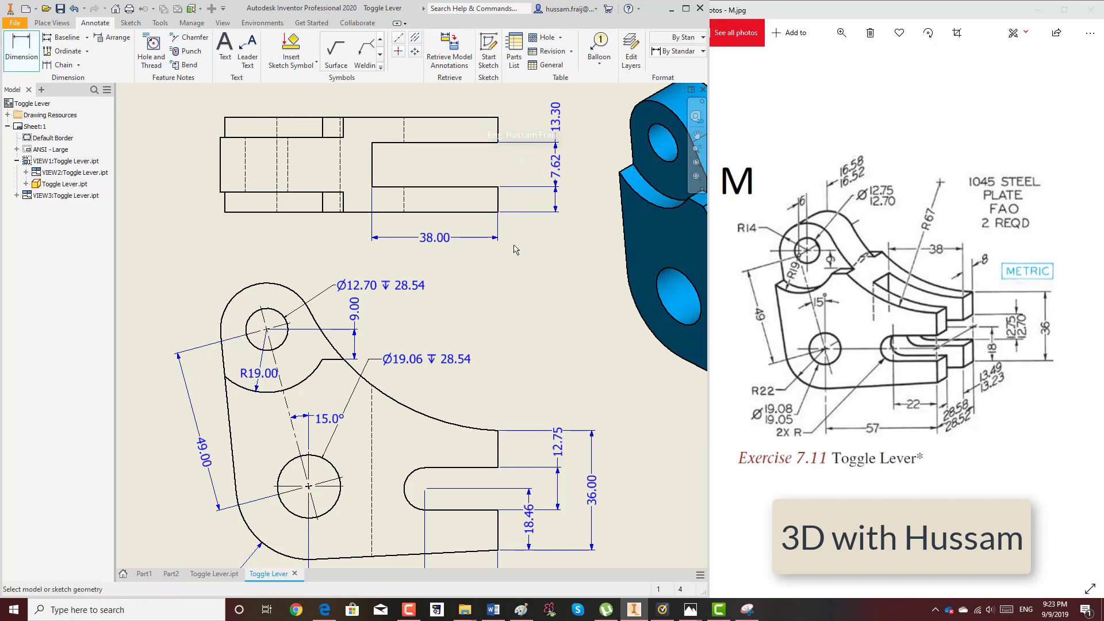
pyautogui.click(221, 148)
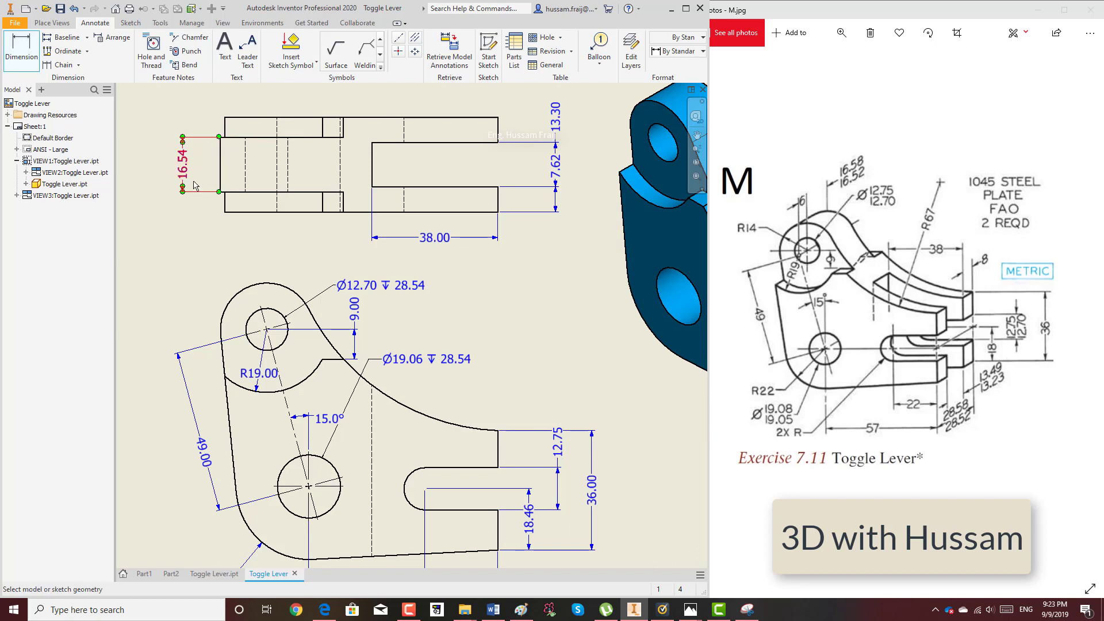
pyautogui.click(183, 164)
pyautogui.scroll(3, 213, 205)
pyautogui.click(237, 195)
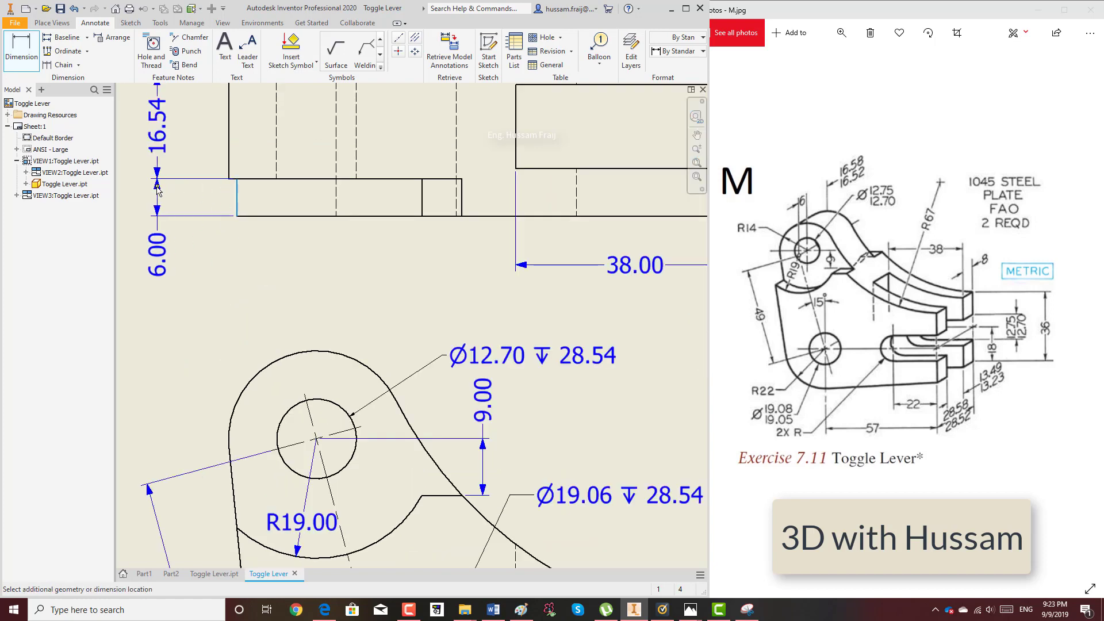
pyautogui.click(157, 187)
pyautogui.scroll(-3, 253, 277)
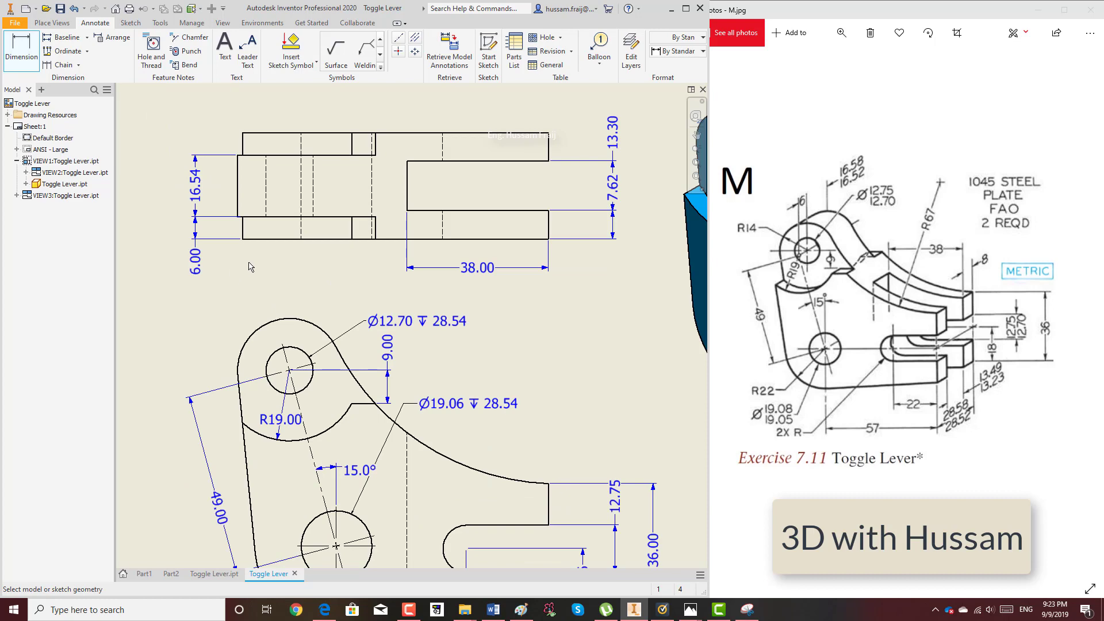
pyautogui.scroll(-2, 249, 265)
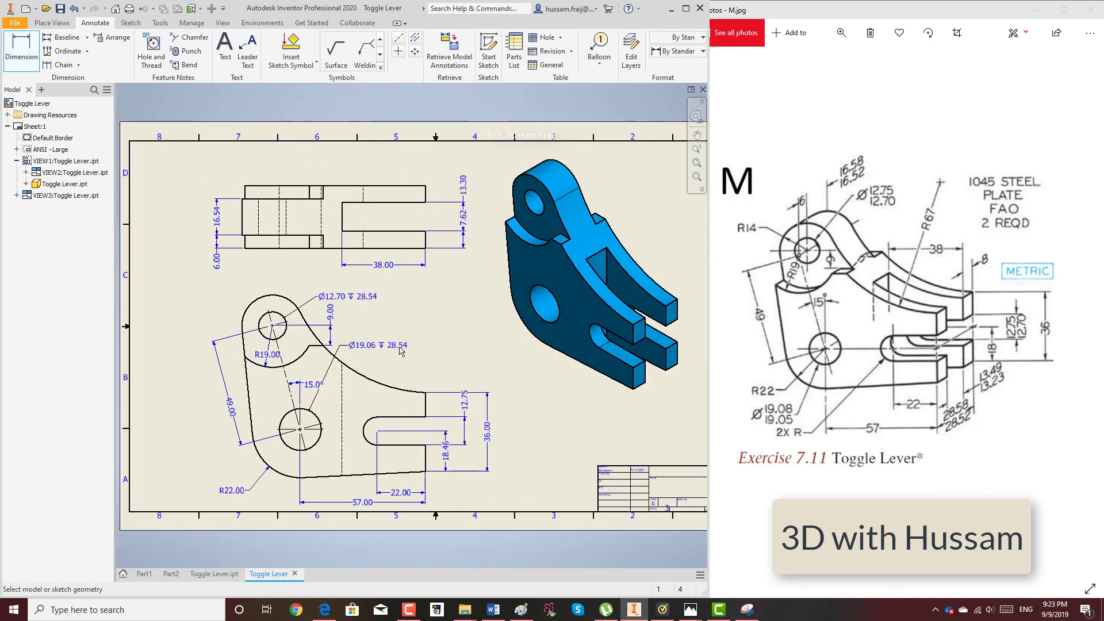
# - Dimension the large arc of the front view with an R67.00 radius
pyautogui.click(386, 382)
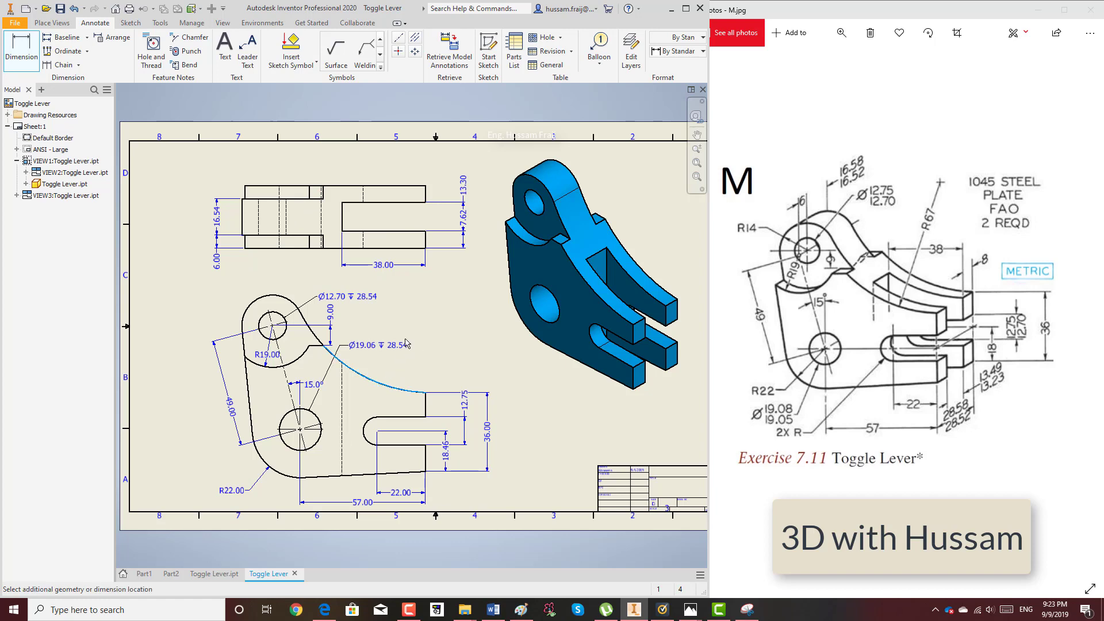
pyautogui.rightClick(405, 343)
pyautogui.click(425, 356)
pyautogui.scroll(2, 363, 357)
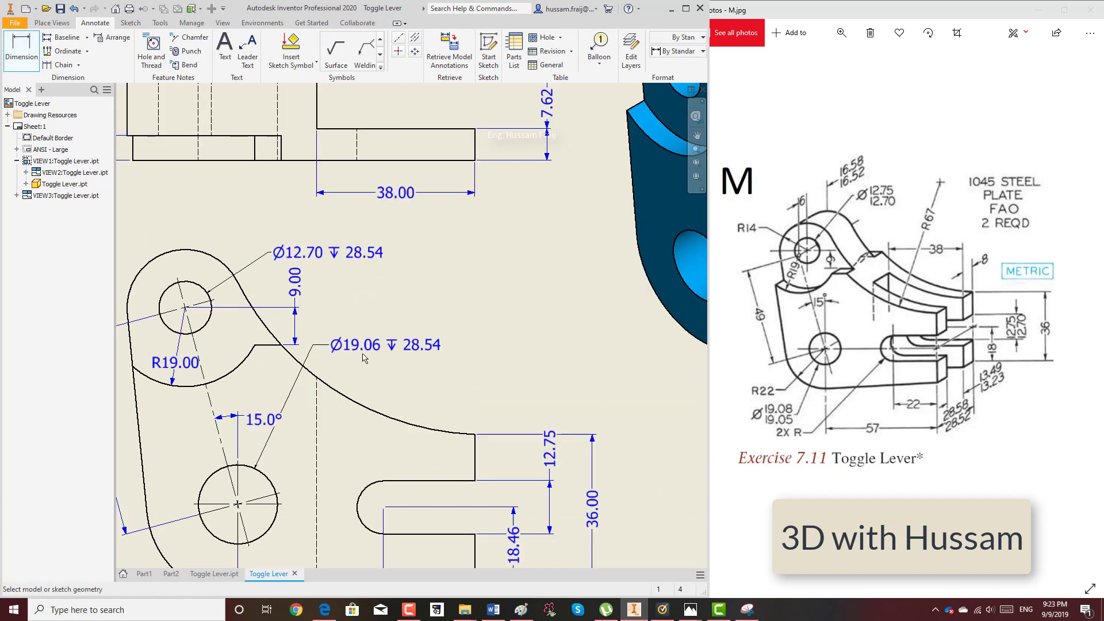
pyautogui.click(315, 373)
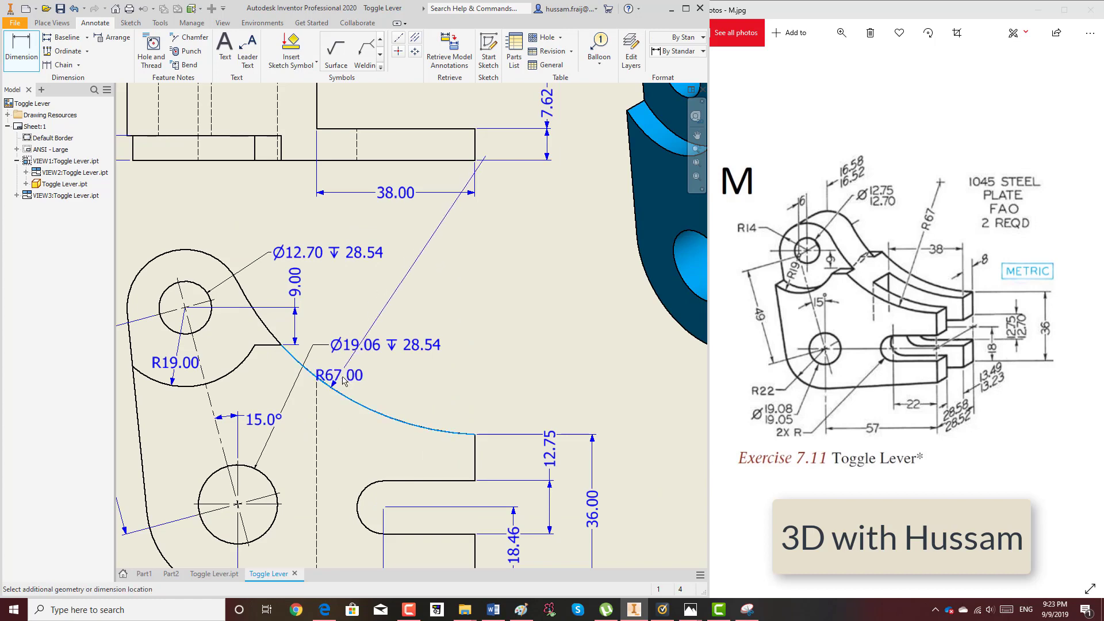
pyautogui.click(450, 387)
pyautogui.rightClick(511, 351)
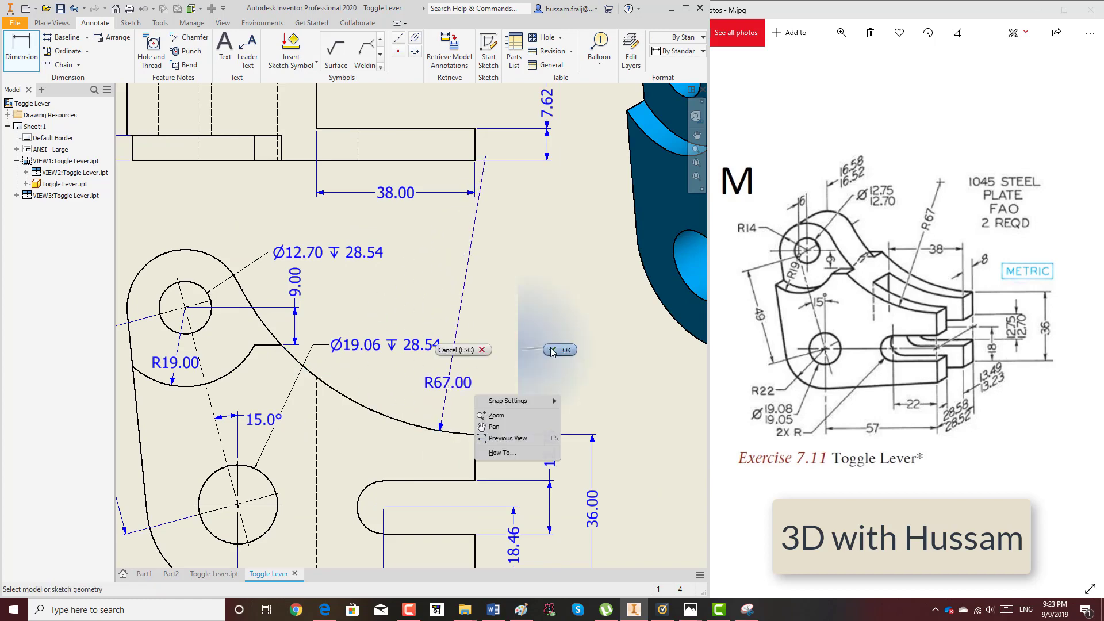
pyautogui.click(554, 352)
# - Move the top view slightly up and recentre the sheet
pyautogui.scroll(-3, 555, 360)
pyautogui.moveTo(429, 263); pyautogui.dragTo(429, 250)
pyautogui.scroll(2, 533, 307)
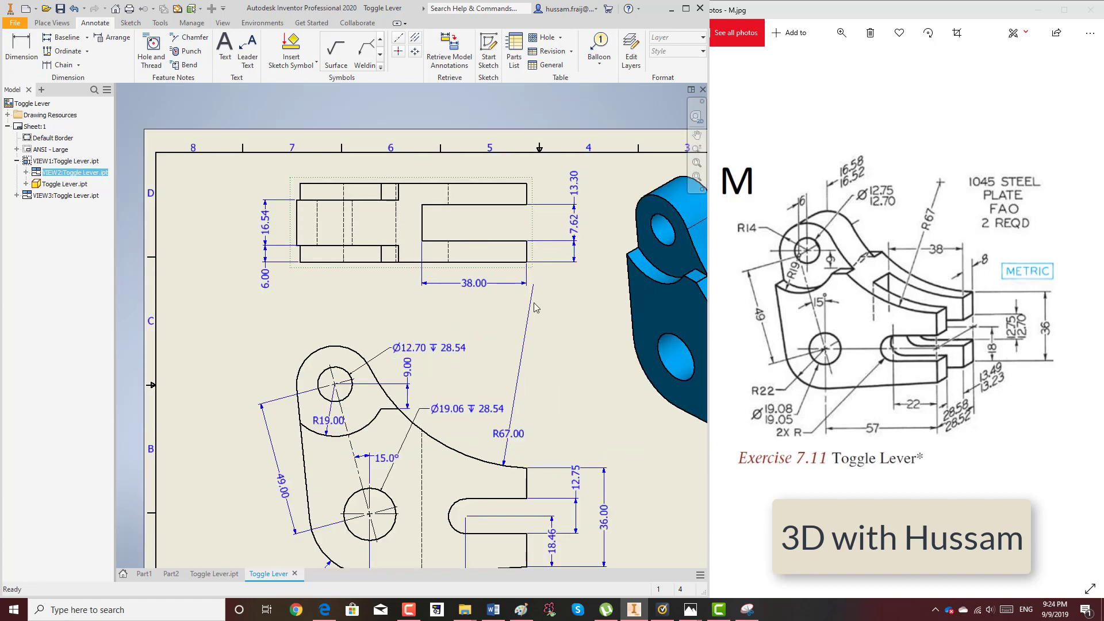
pyautogui.scroll(-2, 499, 295)
pyautogui.scroll(2, 435, 310)
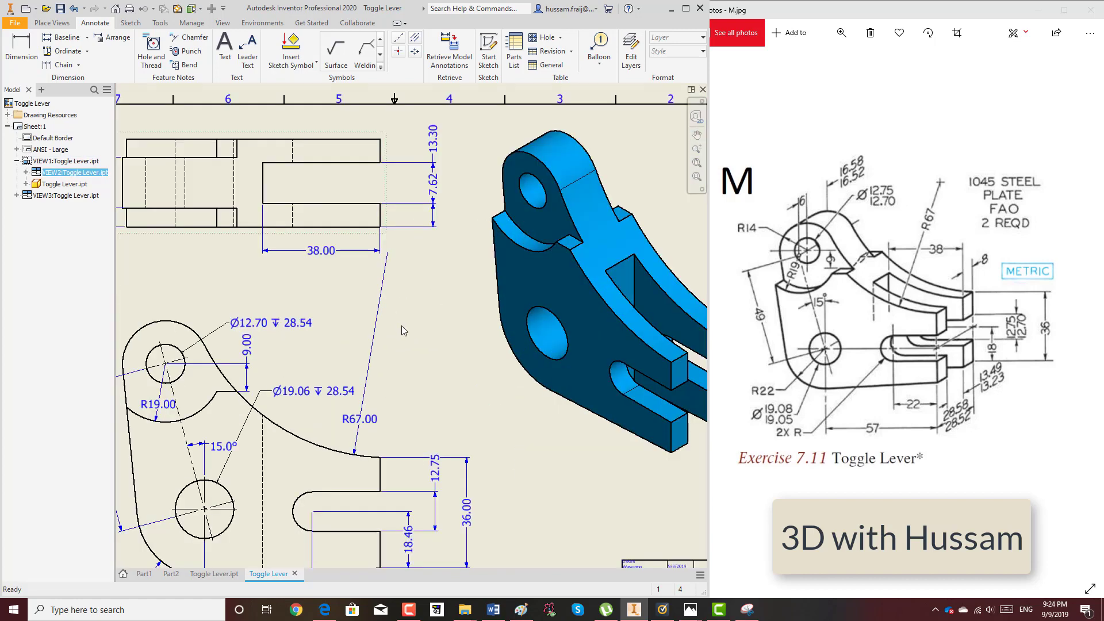
pyautogui.moveTo(436, 311); pyautogui.dragTo(444, 293, button='middle')
pyautogui.scroll(-2, 440, 319)
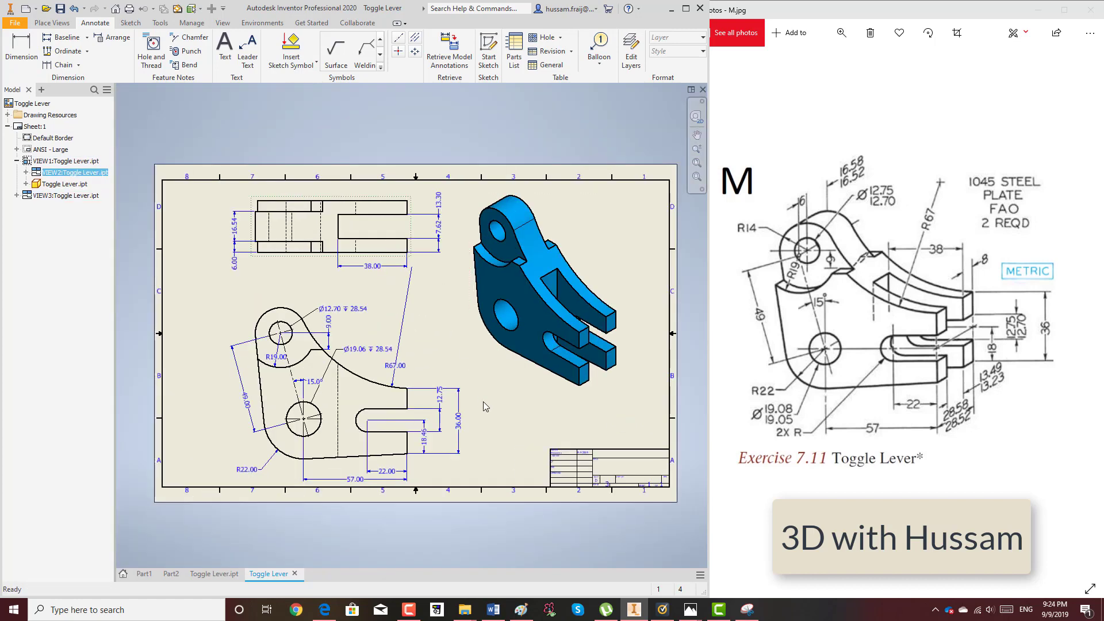